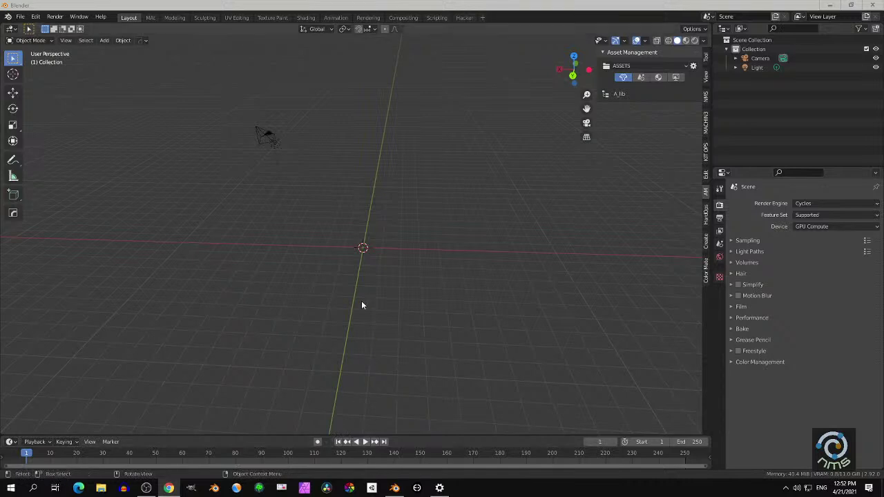
{"action": "middle_click_drag", "start_coordinate": [319, 246], "coordinate": [336, 248]}
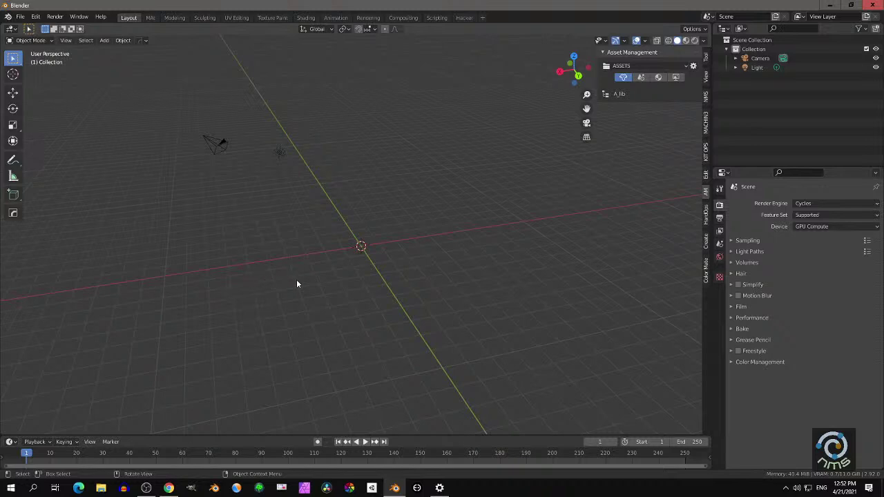
{"action": "middle_click_drag", "start_coordinate": [306, 280], "coordinate": [233, 286]}
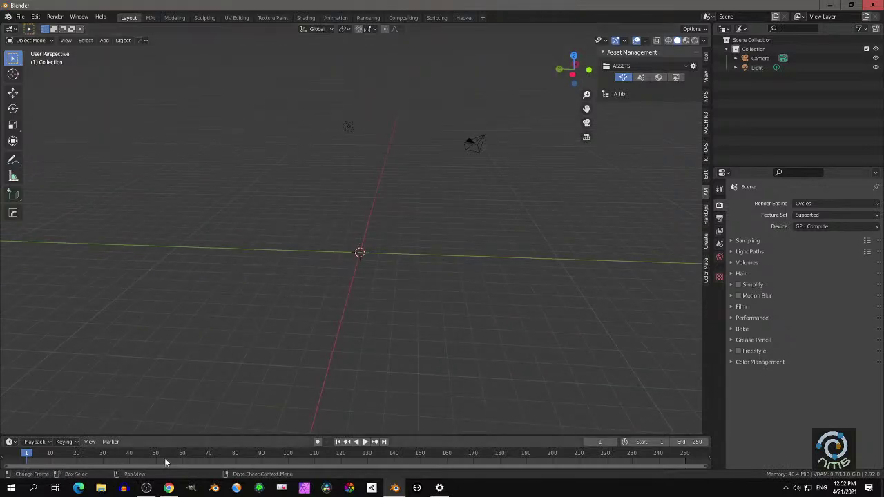
Switch to the browser and look through the Organics - Asset Pack product images on BlenderMarket, then return to Blender
{"action": "left_click", "coordinate": [170, 492]}
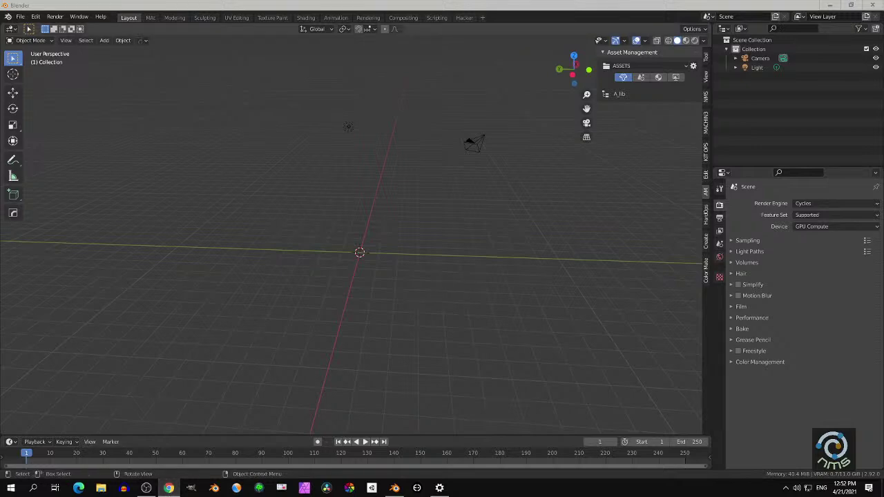
{"action": "left_click_drag", "start_coordinate": [0, 129], "coordinate": [212, 72]}
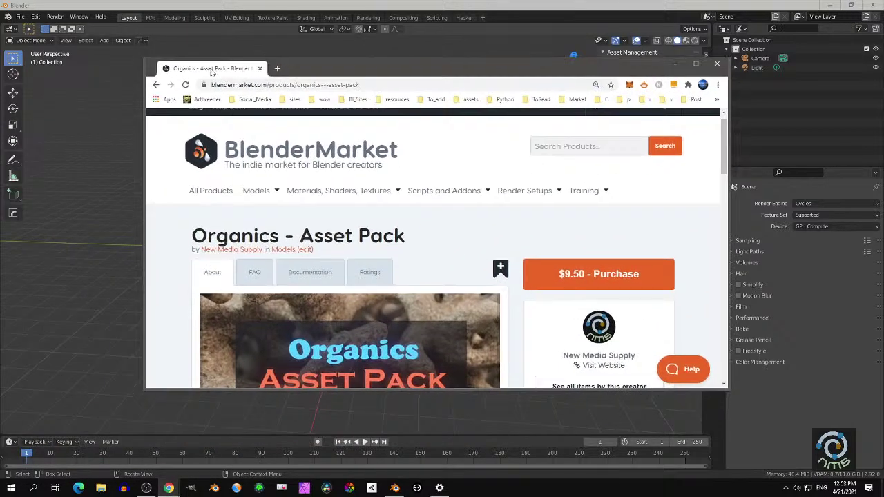
{"action": "double_click", "coordinate": [317, 61]}
{"action": "scroll", "coordinate": [319, 384], "scroll_direction": "down", "scroll_amount": 1}
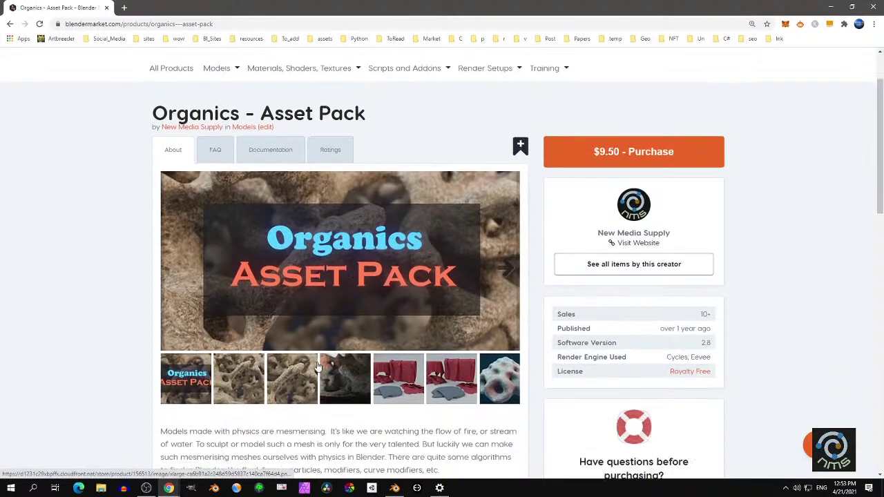
{"action": "left_click", "coordinate": [318, 383]}
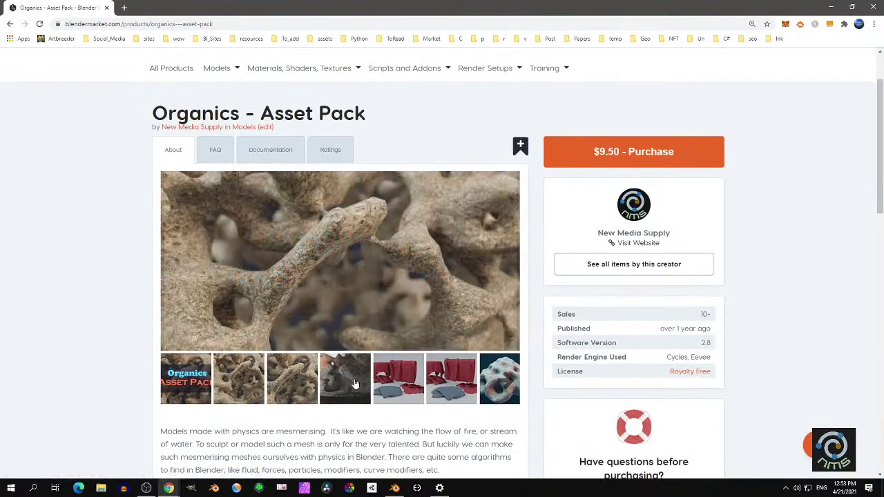
{"action": "left_click", "coordinate": [500, 384]}
{"action": "left_click", "coordinate": [394, 386]}
{"action": "left_click", "coordinate": [344, 388]}
{"action": "left_click", "coordinate": [291, 386]}
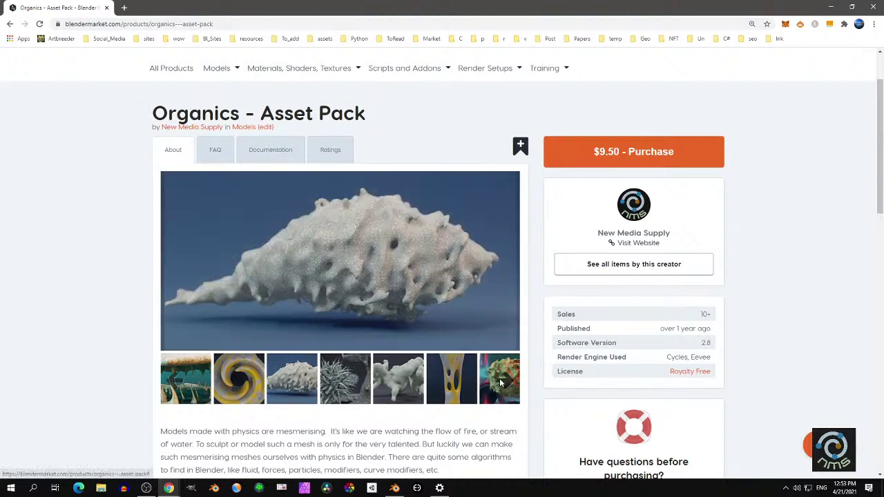
{"action": "left_click", "coordinate": [500, 384]}
{"action": "left_click", "coordinate": [448, 385]}
{"action": "left_click", "coordinate": [488, 383]}
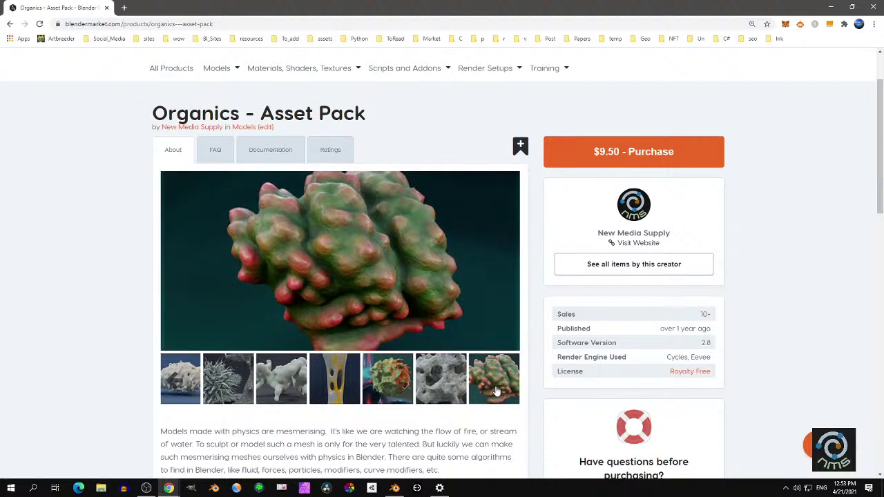
{"action": "left_click", "coordinate": [835, 6]}
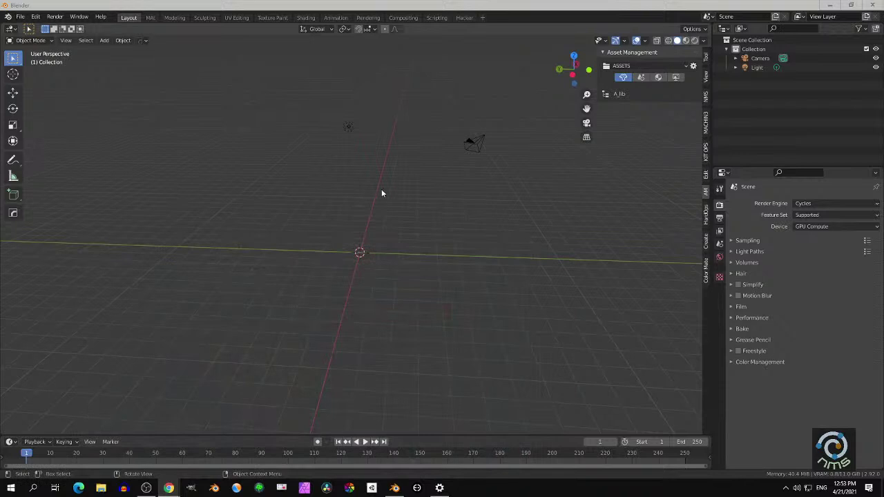
Add a UV sphere at the scene origin and shade it smooth
{"action": "middle_click_drag", "start_coordinate": [393, 221], "coordinate": [406, 223]}
{"action": "scroll", "coordinate": [406, 224], "scroll_direction": "up", "scroll_amount": 2}
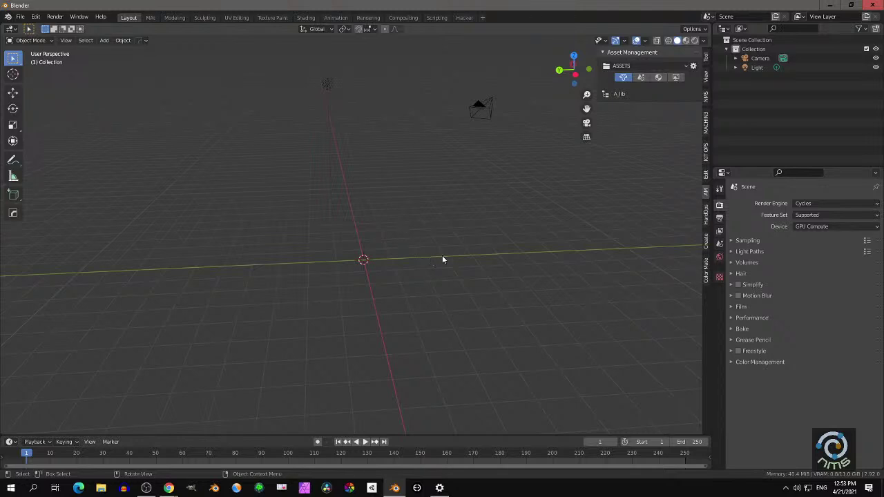
{"action": "middle_click_drag", "start_coordinate": [437, 253], "coordinate": [383, 257]}
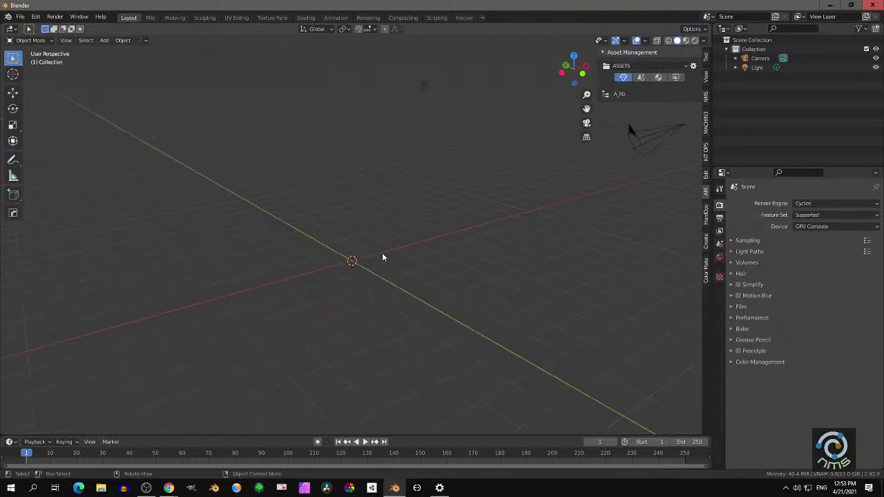
{"action": "key", "text": "shift+a"}
{"action": "mouse_move", "coordinate": [394, 254]}
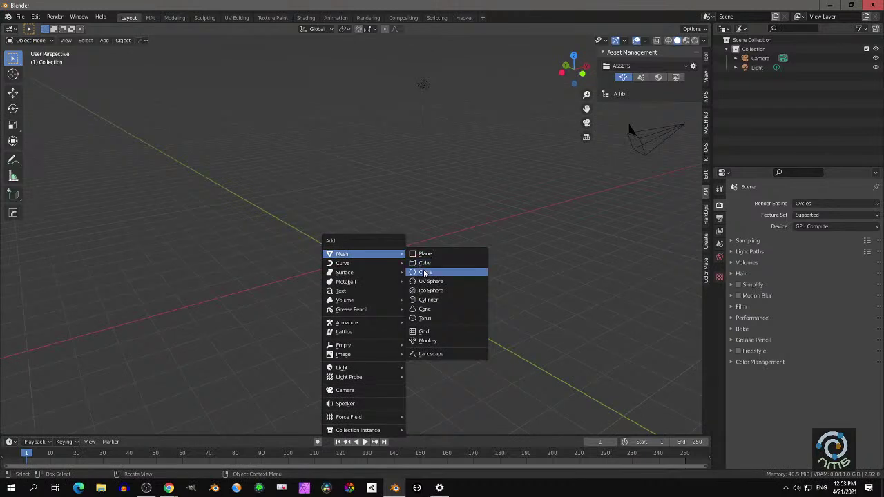
{"action": "left_click", "coordinate": [427, 281]}
{"action": "middle_click_drag", "start_coordinate": [420, 285], "coordinate": [443, 246]}
{"action": "right_click", "coordinate": [372, 231]}
{"action": "left_click", "coordinate": [369, 228]}
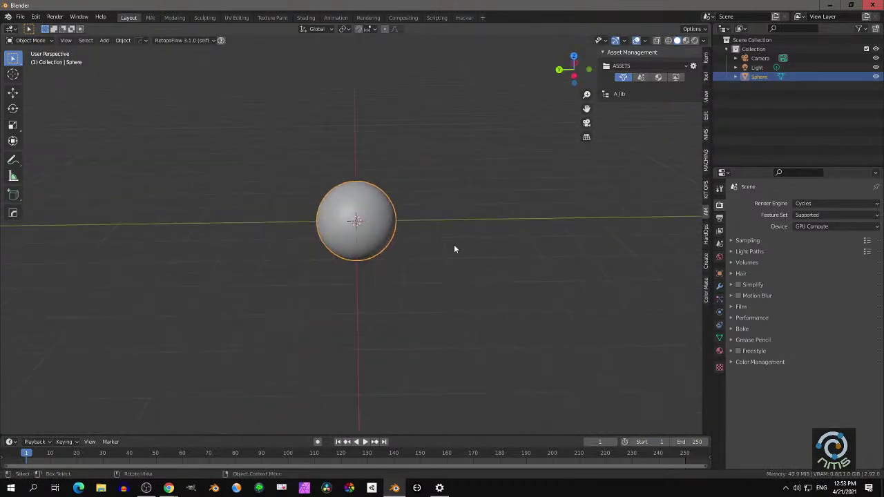
Add an emitter particle system to the sphere
{"action": "left_click", "coordinate": [719, 285]}
{"action": "left_click", "coordinate": [875, 205]}
{"action": "middle_click_drag", "start_coordinate": [413, 291], "coordinate": [404, 286]}
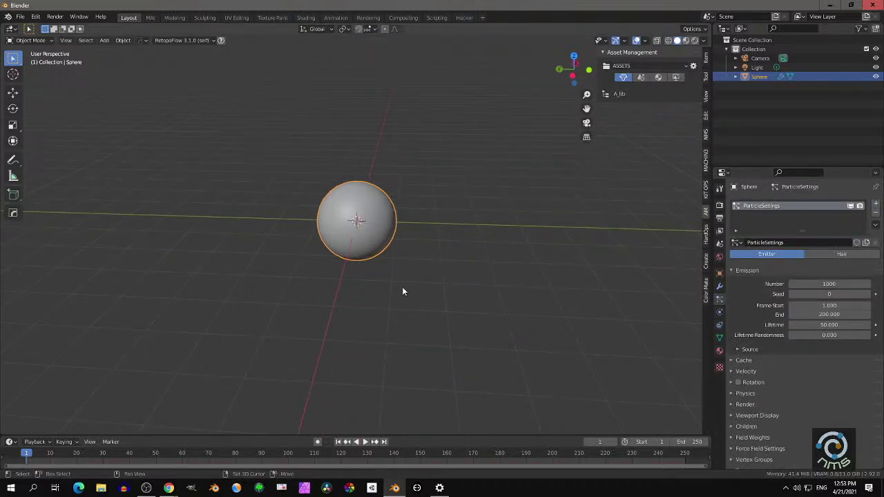
Add a metaball ball and move it along X to about -2.33 m, beside the sphere
{"action": "key", "text": "shift+a"}
{"action": "mouse_move", "coordinate": [426, 286]}
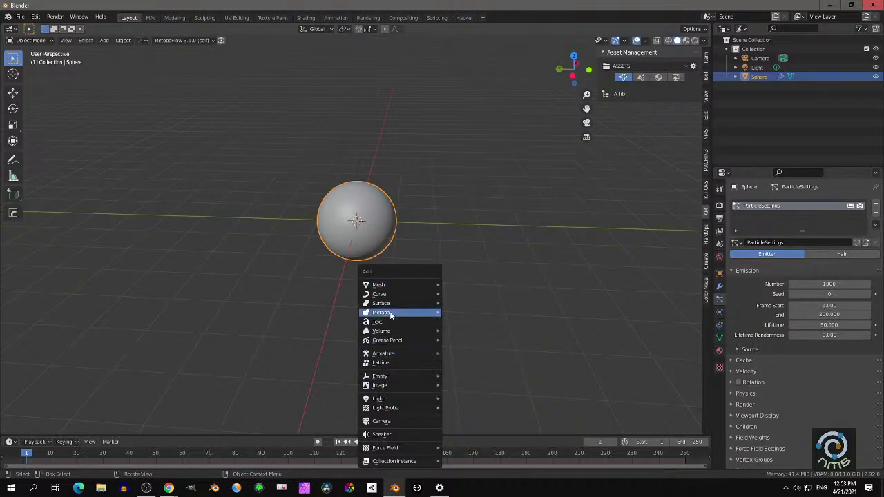
{"action": "mouse_move", "coordinate": [391, 312]}
{"action": "left_click", "coordinate": [467, 312]}
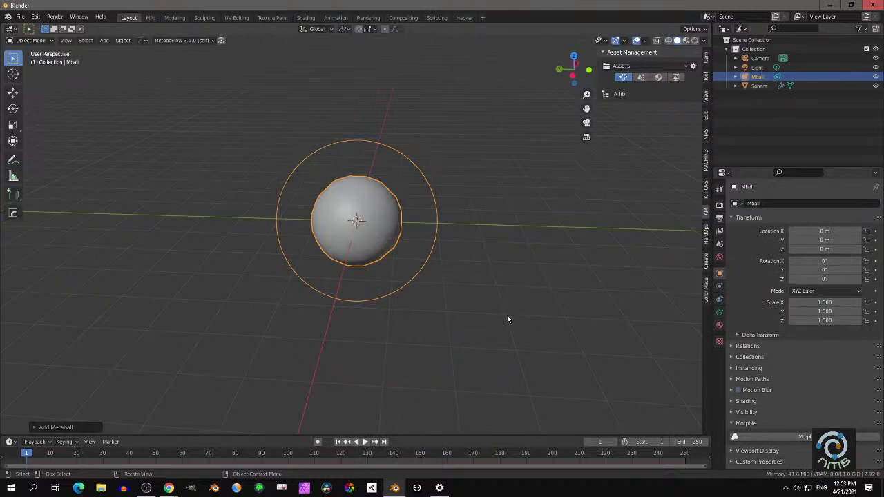
{"action": "key", "text": "g"}
{"action": "left_click", "coordinate": [395, 328]}
Scale the metaball down uniformly to about 0.32
{"action": "scroll", "coordinate": [396, 328], "scroll_direction": "down", "scroll_amount": 3}
{"action": "middle_click_drag", "start_coordinate": [440, 323], "coordinate": [339, 320]}
{"action": "scroll", "coordinate": [349, 323], "scroll_direction": "up", "scroll_amount": 1}
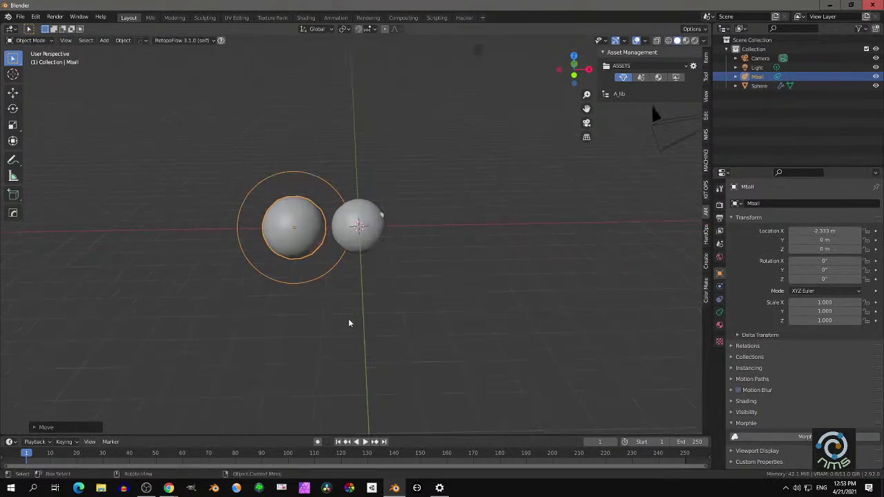
{"action": "key", "text": "s"}
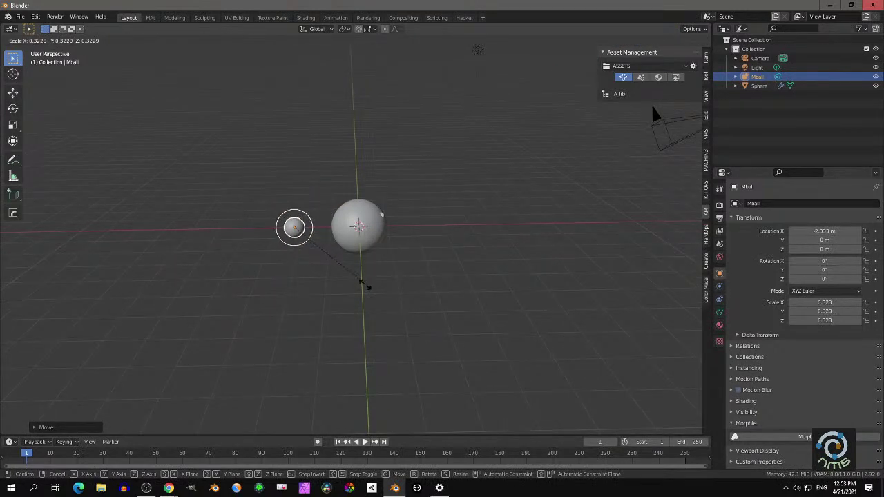
{"action": "left_click", "coordinate": [365, 285]}
Select the sphere and set its particle system to render as Object
{"action": "scroll", "coordinate": [381, 219], "scroll_direction": "up", "scroll_amount": 3}
{"action": "middle_click_drag", "start_coordinate": [381, 220], "coordinate": [483, 153]}
{"action": "left_click", "coordinate": [389, 212]}
{"action": "scroll", "coordinate": [397, 220], "scroll_direction": "up", "scroll_amount": 3}
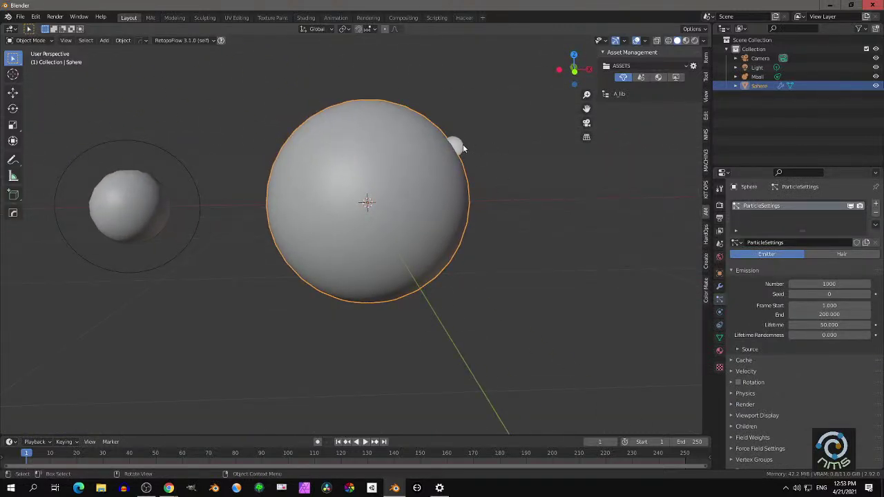
{"action": "scroll", "coordinate": [390, 181], "scroll_direction": "down", "scroll_amount": 2}
{"action": "mouse_move", "coordinate": [391, 180]}
{"action": "middle_mouse_down"}
{"action": "mouse_move", "coordinate": [398, 190]}
{"action": "mouse_move", "coordinate": [389, 194]}
{"action": "middle_mouse_up"}
{"action": "scroll", "coordinate": [395, 195], "scroll_direction": "down", "scroll_amount": 3}
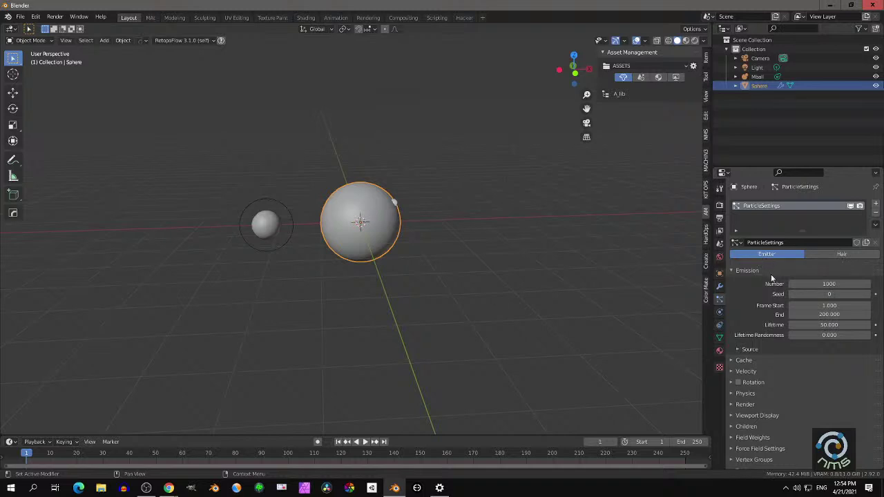
{"action": "scroll", "coordinate": [756, 338], "scroll_direction": "down", "scroll_amount": 1}
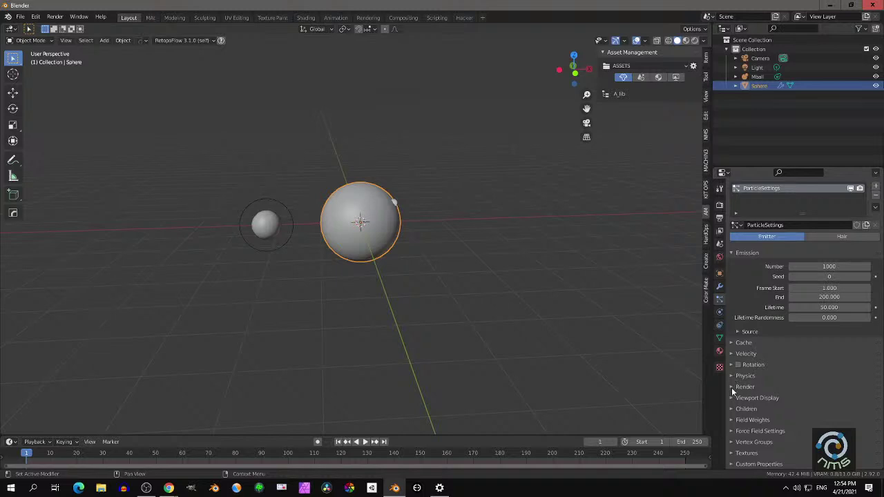
{"action": "left_click", "coordinate": [733, 388]}
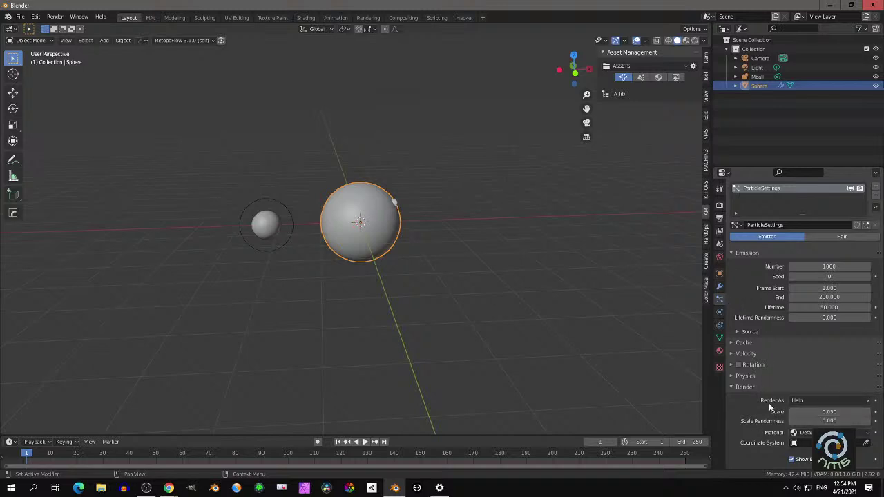
{"action": "left_click", "coordinate": [801, 401]}
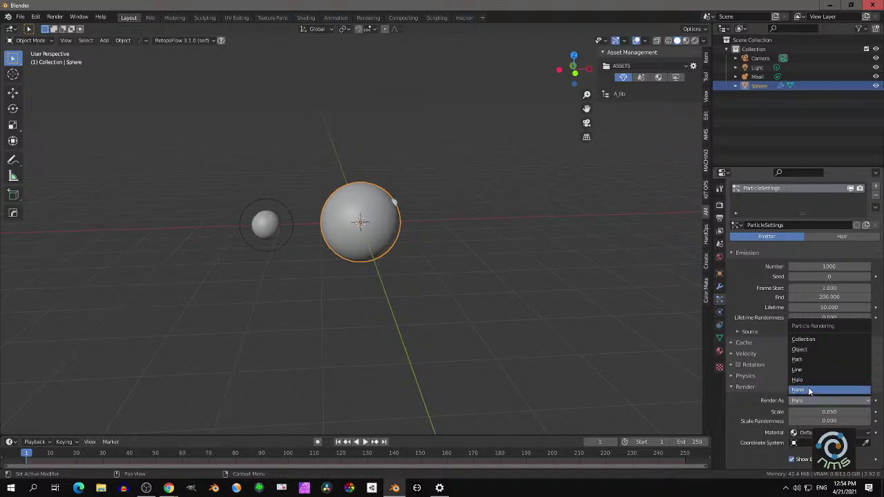
{"action": "left_click", "coordinate": [811, 350]}
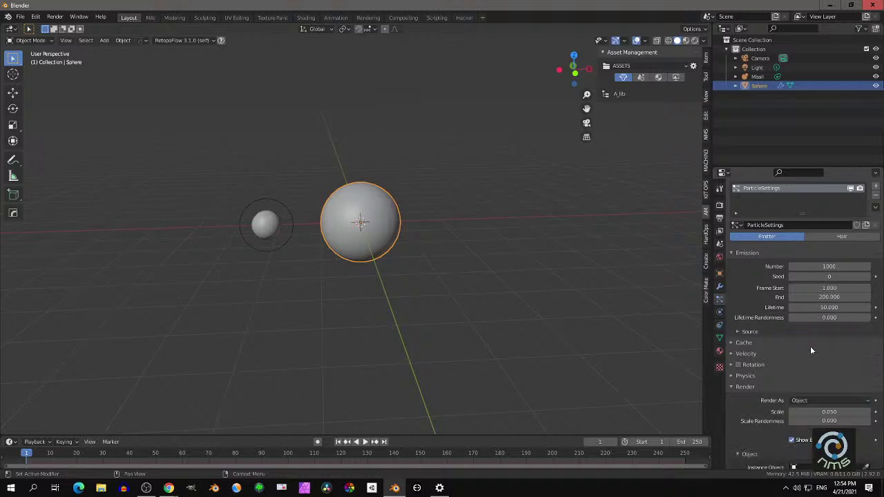
Choose Mball as the instance object for the sphere's particles
{"action": "scroll", "coordinate": [811, 384], "scroll_direction": "down", "scroll_amount": 2}
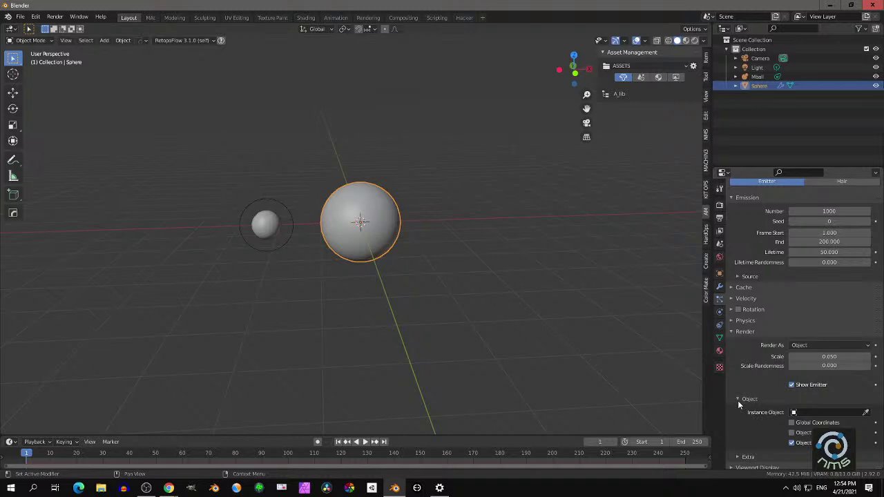
{"action": "left_click", "coordinate": [795, 412]}
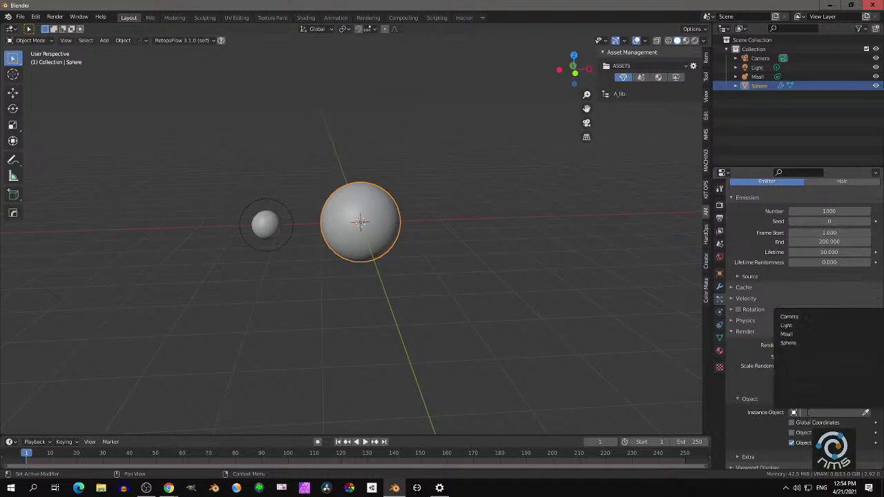
{"action": "left_click", "coordinate": [794, 334]}
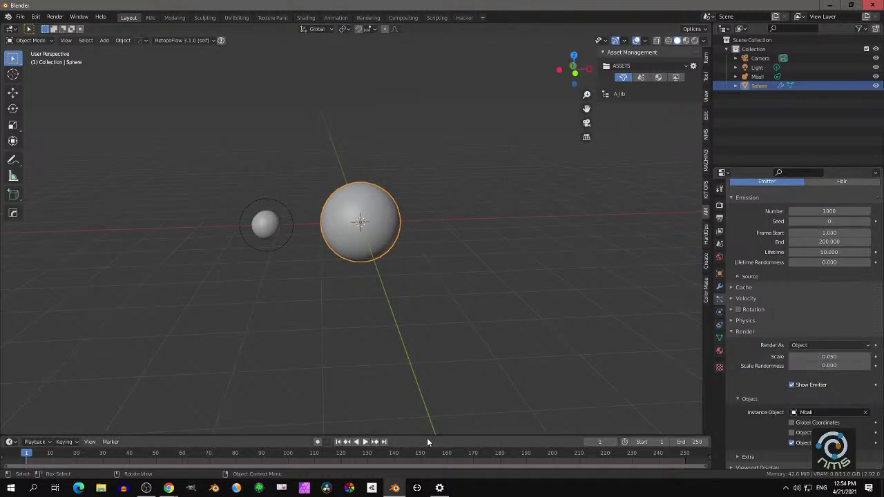
Enlarge the timeline area and play the particle simulation up to frame 50
{"action": "left_click_drag", "start_coordinate": [432, 440], "coordinate": [435, 414]}
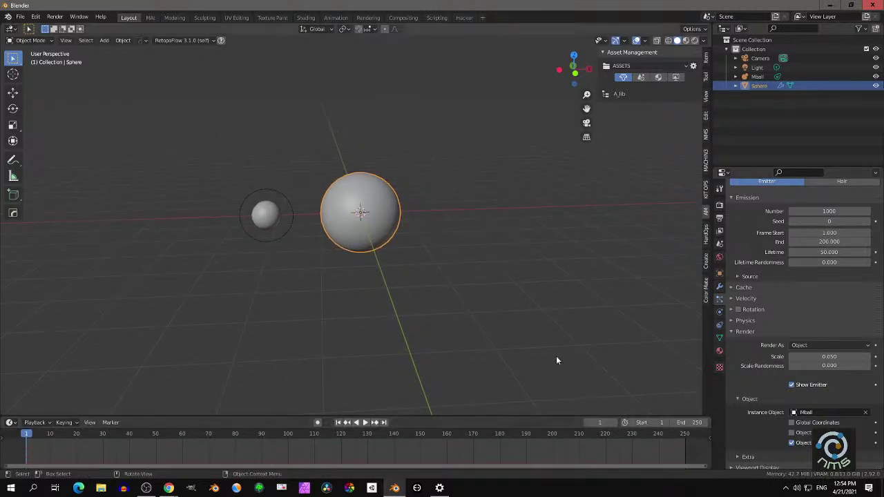
{"action": "left_click", "coordinate": [365, 423]}
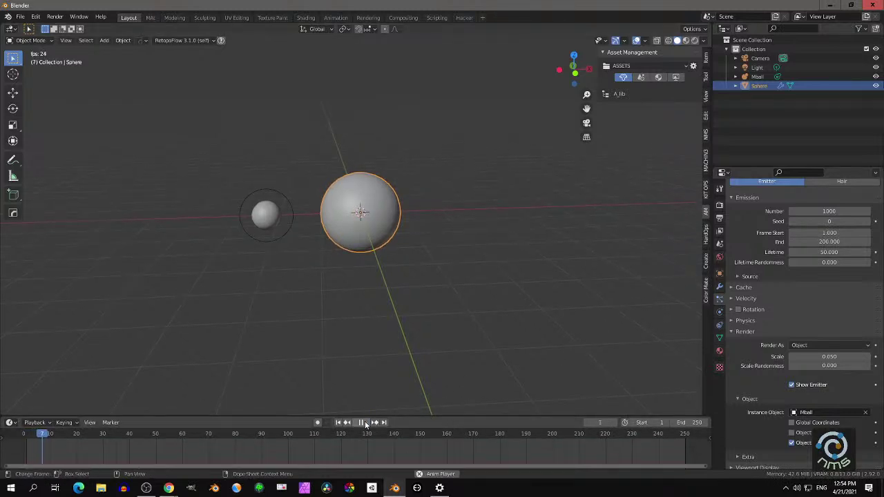
{"action": "left_click", "coordinate": [362, 423]}
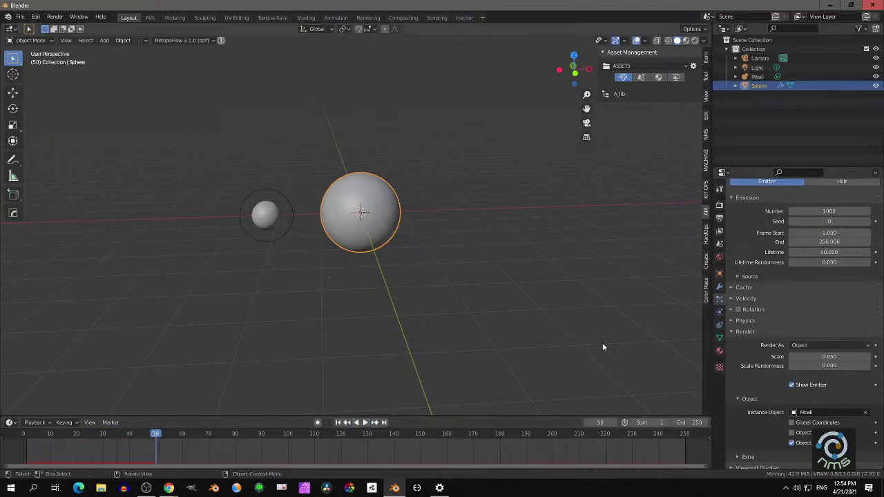
Increase the particle render scale to 0.510
{"action": "scroll", "coordinate": [821, 326], "scroll_direction": "down", "scroll_amount": 2}
{"action": "left_click_drag", "start_coordinate": [819, 320], "coordinate": [847, 320]}
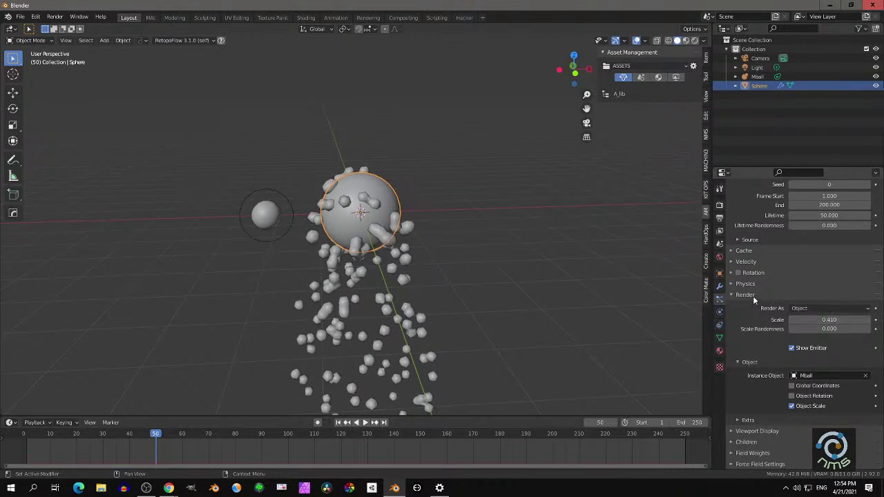
{"action": "left_click_drag", "start_coordinate": [807, 316], "coordinate": [814, 317]}
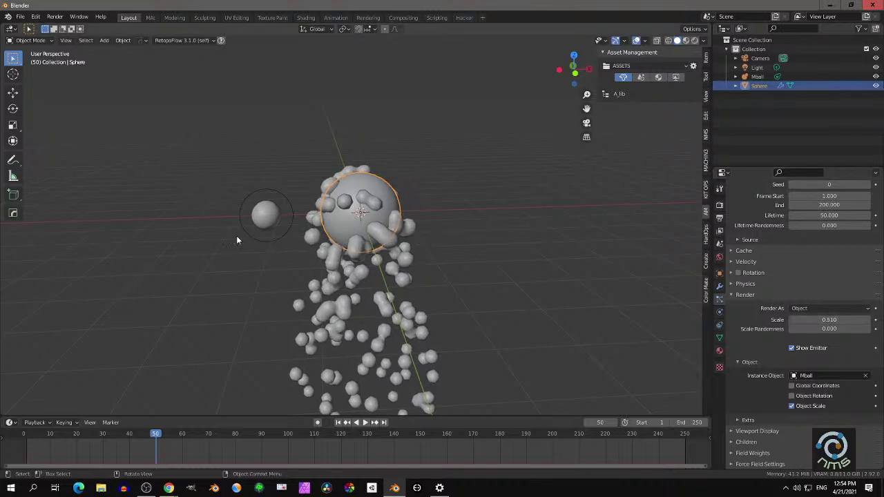
Turn on the wireframe overlay in the viewport to inspect the mesh of the merged metaball particles
{"action": "middle_click_drag", "start_coordinate": [352, 273], "coordinate": [446, 232]}
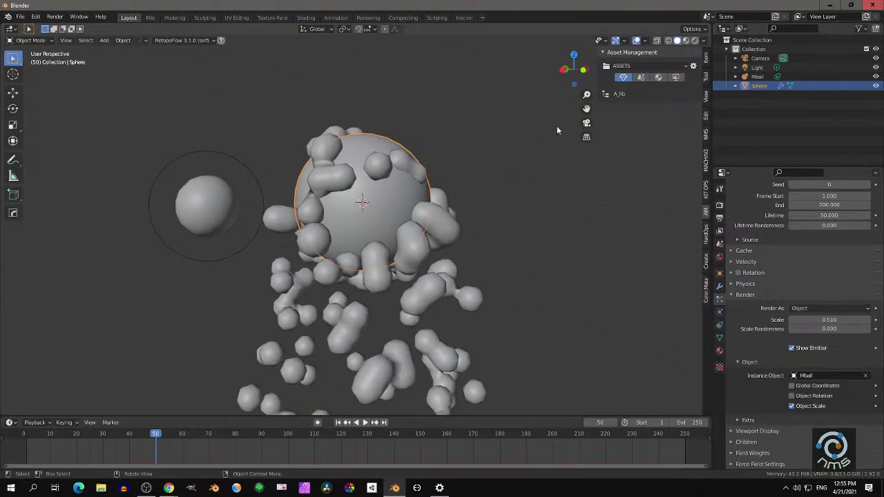
{"action": "left_click", "coordinate": [645, 41]}
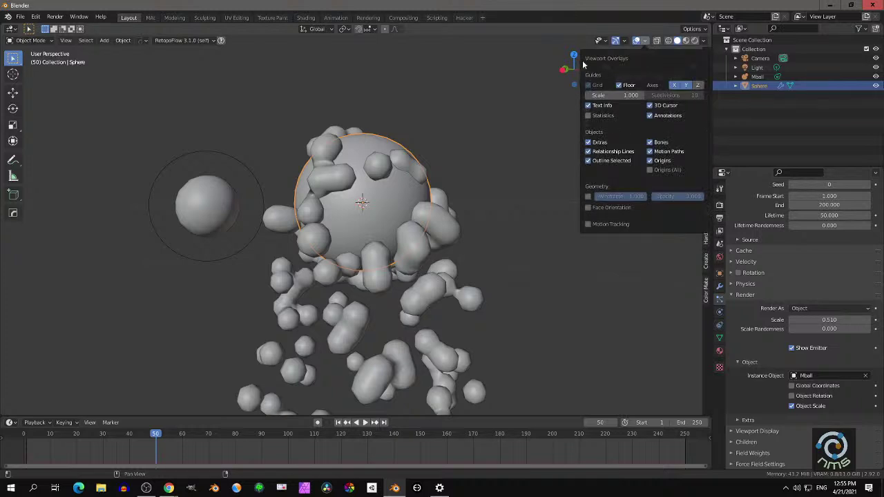
{"action": "left_click", "coordinate": [589, 197]}
{"action": "middle_click_drag", "start_coordinate": [505, 171], "coordinate": [456, 182]}
{"action": "scroll", "coordinate": [451, 179], "scroll_direction": "up", "scroll_amount": 3}
{"action": "scroll", "coordinate": [460, 189], "scroll_direction": "down", "scroll_amount": 3}
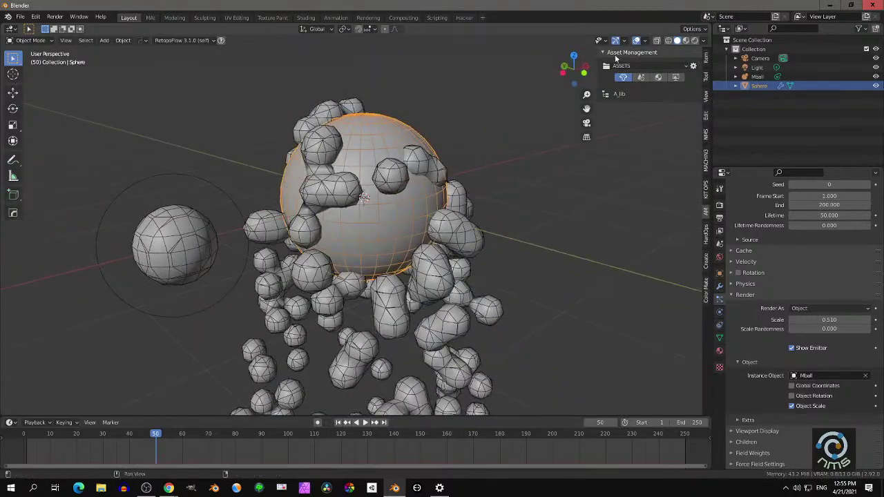
Set the Mball metaball's viewport resolution to 0.2 m for a smoother surface
{"action": "left_click", "coordinate": [645, 42]}
{"action": "key", "text": "n"}
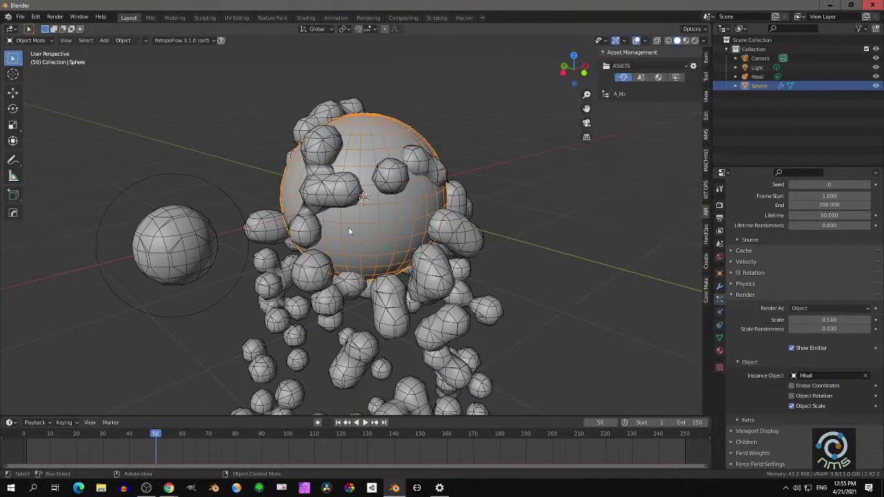
{"action": "left_click", "coordinate": [177, 229]}
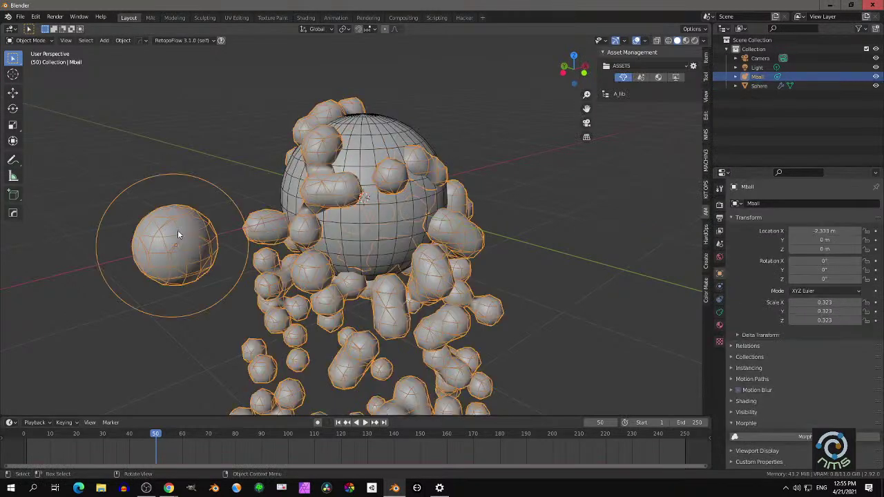
{"action": "left_click", "coordinate": [719, 313]}
{"action": "left_click", "coordinate": [834, 232]}
{"action": "type", "text": "0.2"}
{"action": "key", "text": "Return"}
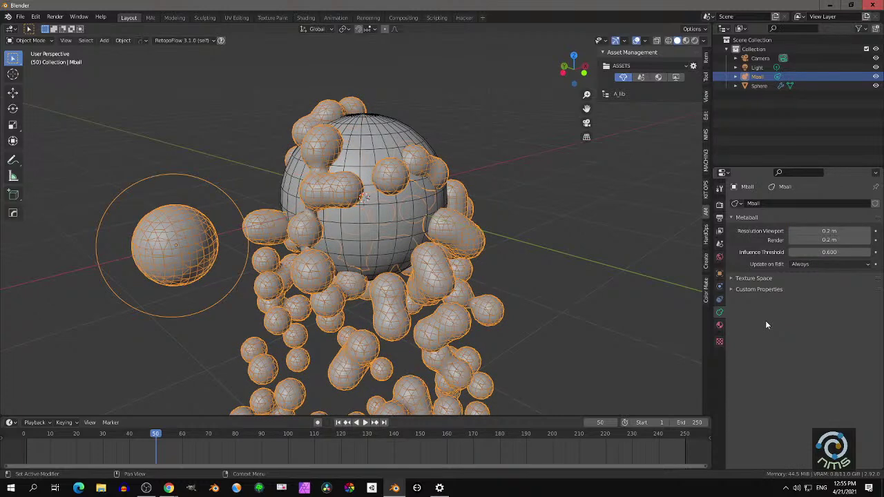
Turn off the wireframe overlay and switch the viewport to material preview shading
{"action": "middle_click_drag", "start_coordinate": [673, 309], "coordinate": [607, 269]}
{"action": "left_click", "coordinate": [644, 40]}
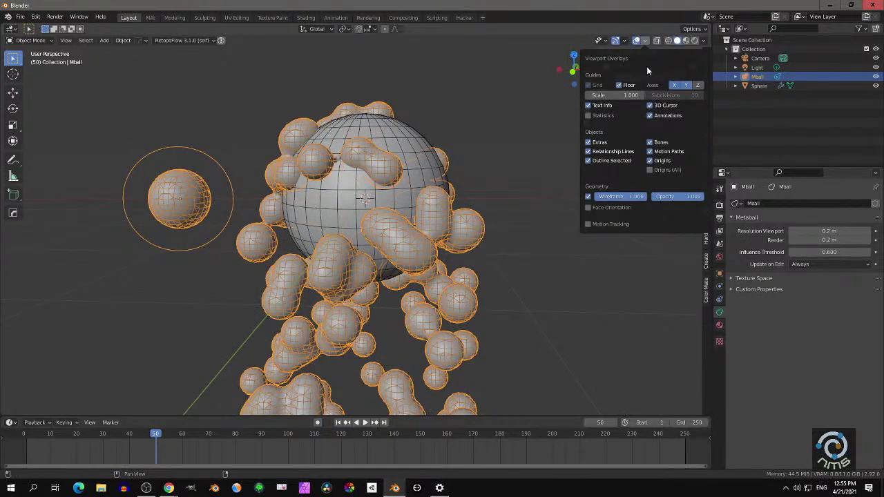
{"action": "left_click", "coordinate": [587, 198]}
{"action": "scroll", "coordinate": [429, 200], "scroll_direction": "down", "scroll_amount": 1}
{"action": "scroll", "coordinate": [429, 200], "scroll_direction": "down", "scroll_amount": 1}
{"action": "middle_click_drag", "start_coordinate": [429, 199], "coordinate": [414, 199]}
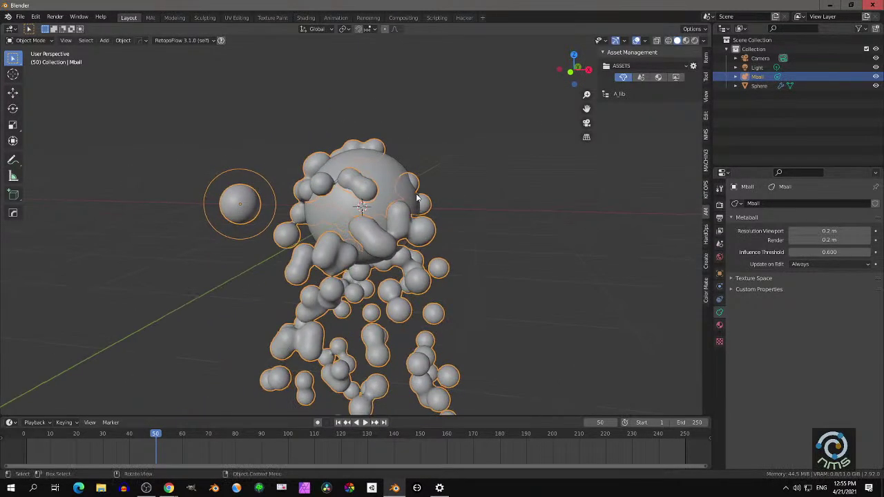
{"action": "left_click", "coordinate": [685, 41]}
{"action": "scroll", "coordinate": [492, 184], "scroll_direction": "up", "scroll_amount": 2}
{"action": "middle_click_drag", "start_coordinate": [493, 185], "coordinate": [475, 181]}
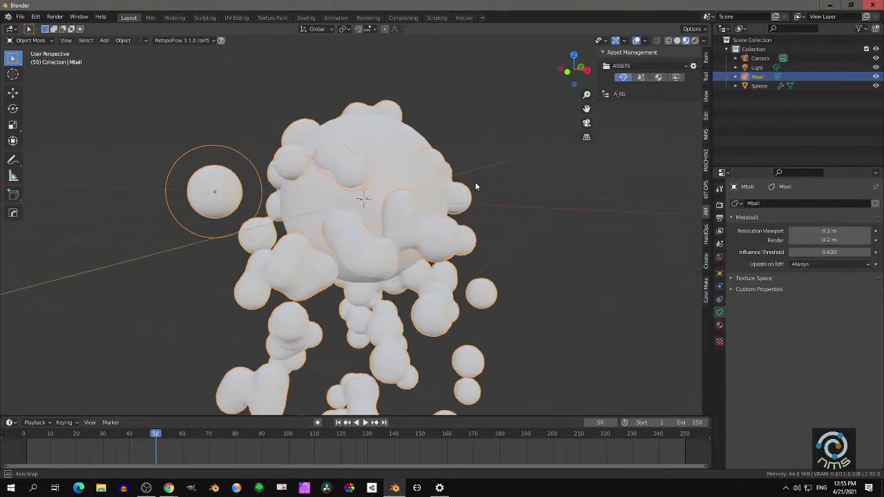
Add a new material to the metaball and give it a darkened reddish-brown base color
{"action": "left_click", "coordinate": [720, 325]}
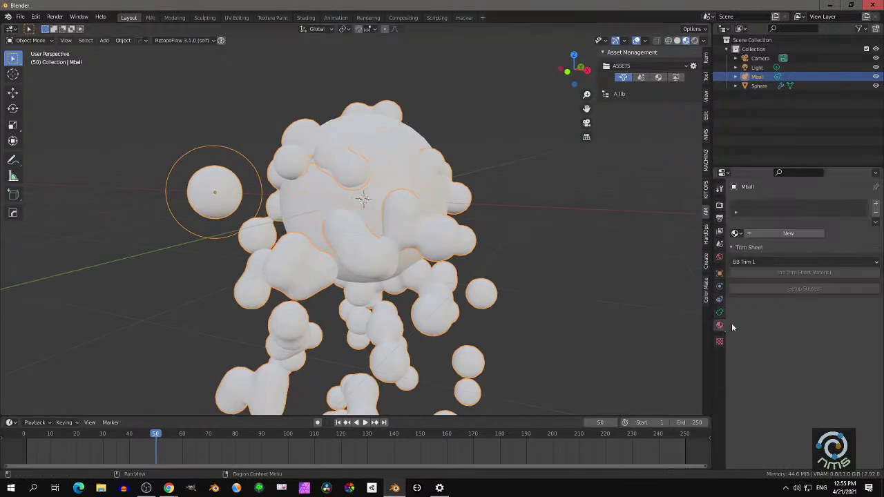
{"action": "left_click", "coordinate": [797, 235]}
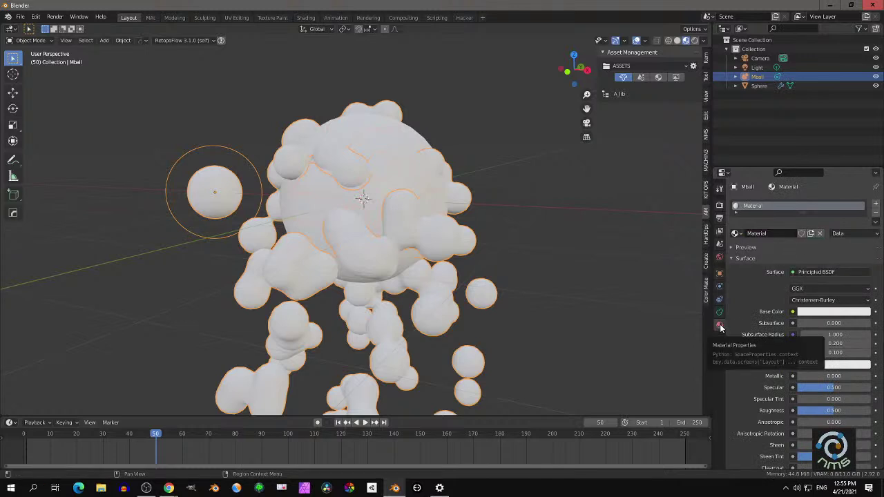
{"action": "left_click", "coordinate": [828, 312]}
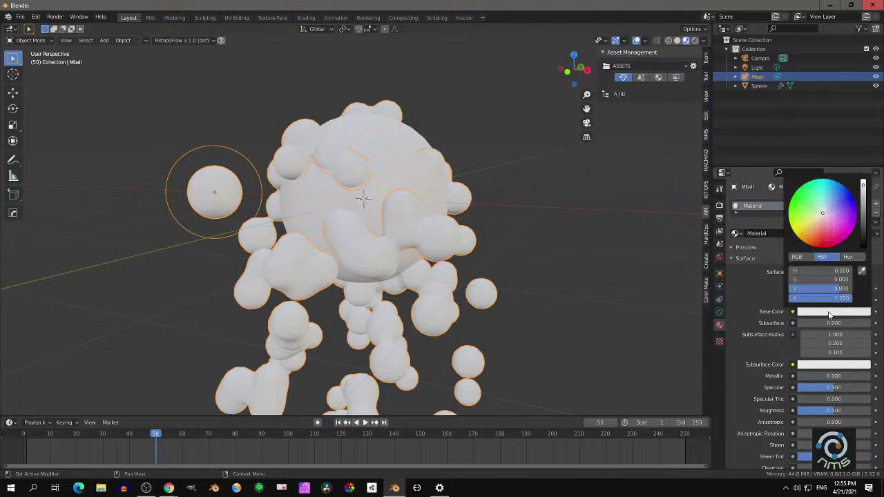
{"action": "left_click_drag", "start_coordinate": [812, 227], "coordinate": [820, 235]}
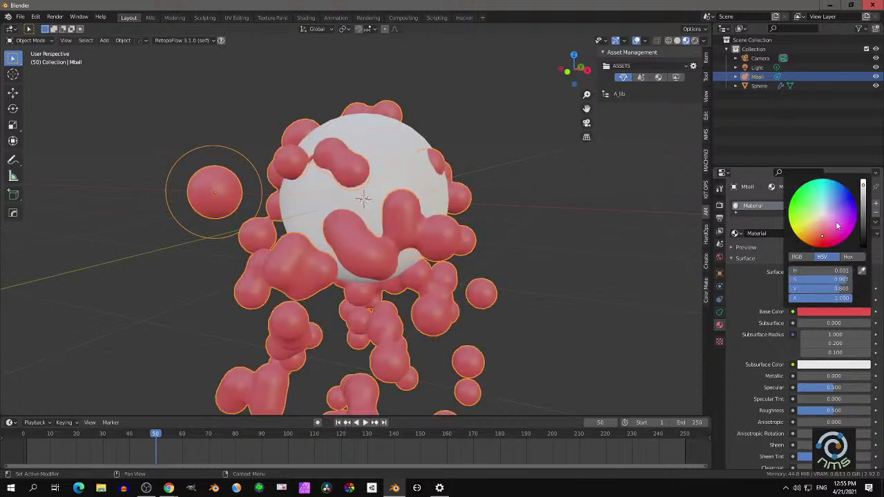
{"action": "left_click_drag", "start_coordinate": [863, 188], "coordinate": [863, 202]}
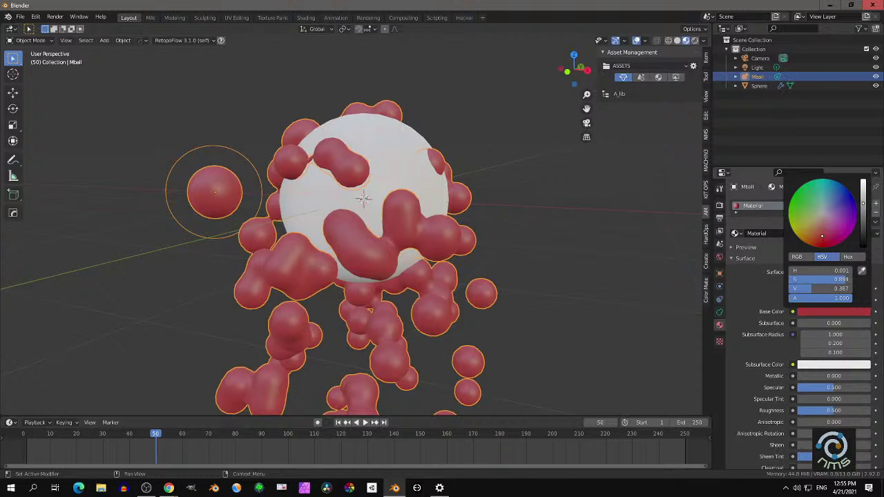
{"action": "left_click_drag", "start_coordinate": [822, 236], "coordinate": [812, 232]}
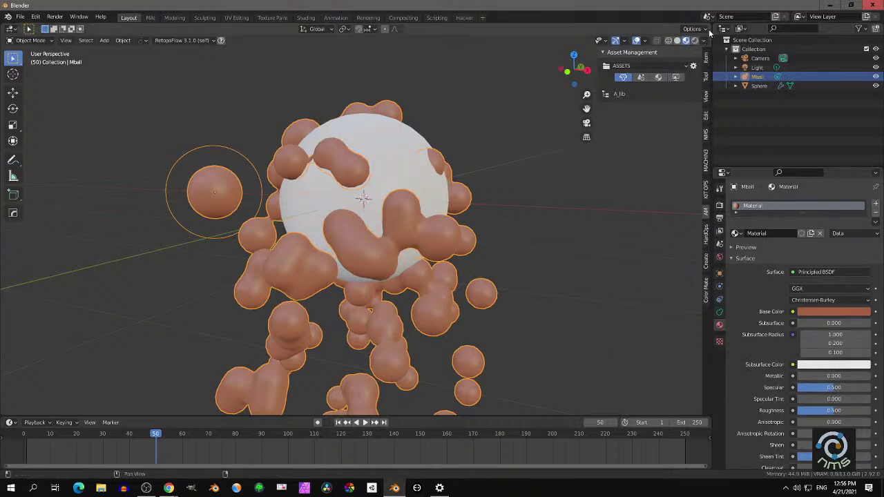
Split the 3D viewport side by side and show the Shader Editor in the new area with its sidebar hidden
{"action": "left_click_drag", "start_coordinate": [709, 27], "coordinate": [398, 126]}
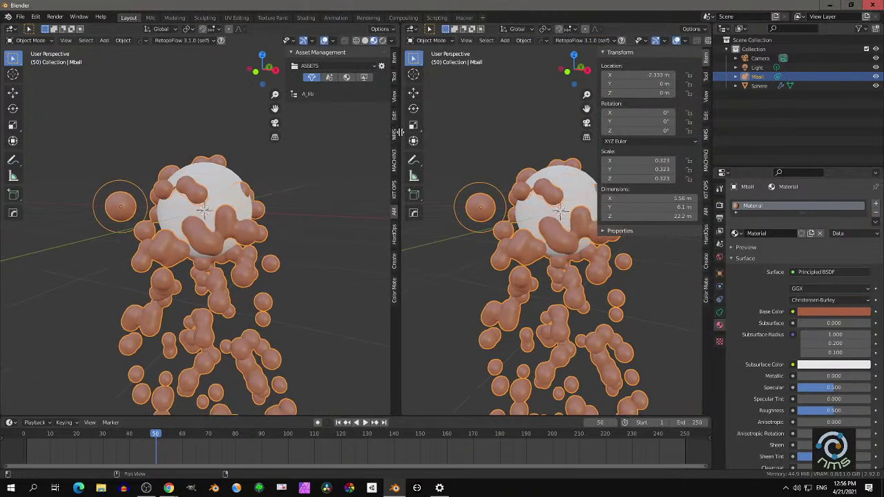
{"action": "left_click", "coordinate": [412, 31]}
{"action": "left_click", "coordinate": [428, 134]}
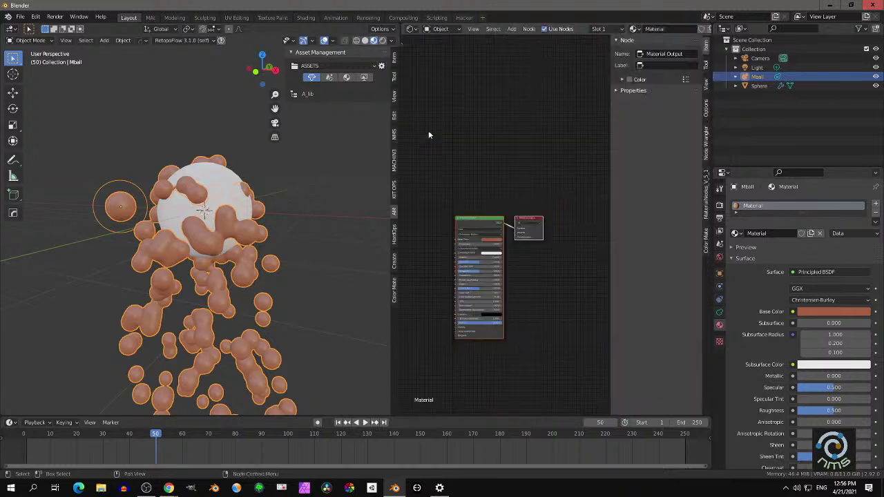
{"action": "middle_click_drag", "start_coordinate": [525, 178], "coordinate": [538, 112]}
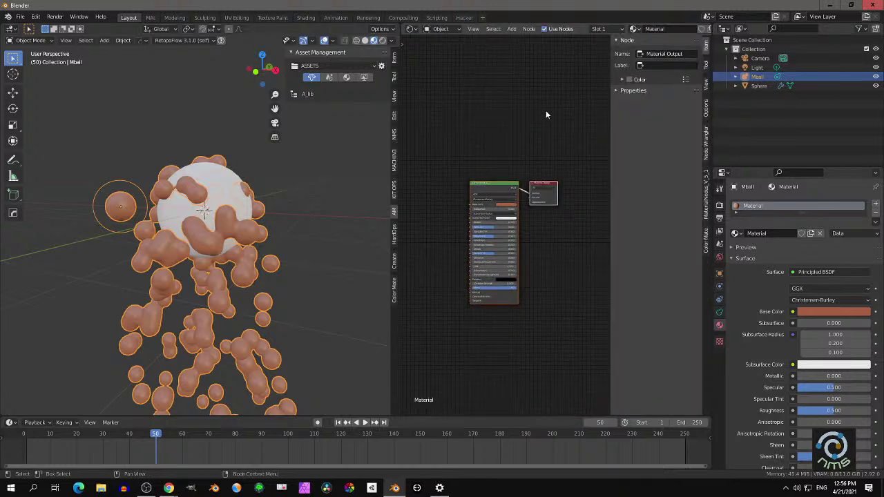
{"action": "key", "text": "n"}
{"action": "scroll", "coordinate": [603, 222], "scroll_direction": "up", "scroll_amount": 3}
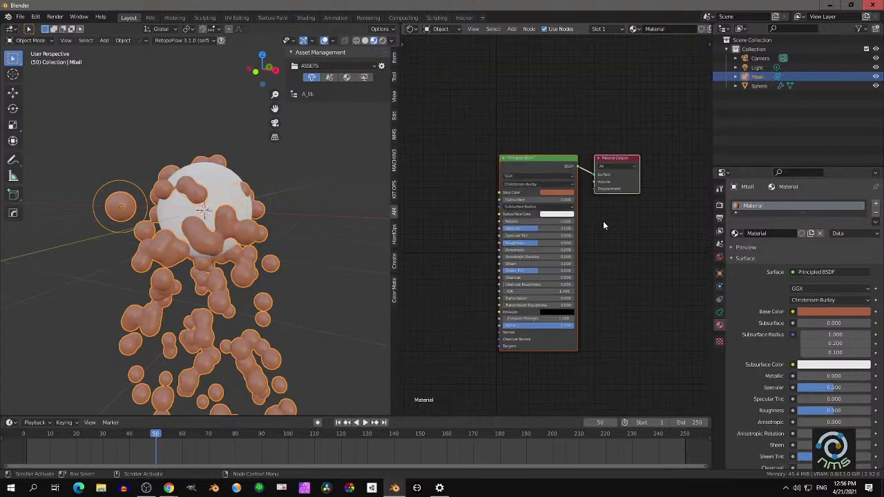
Move the Principled BSDF node slightly away from Material Output and sample its base color into Subsurface Color
{"action": "middle_click_drag", "start_coordinate": [606, 216], "coordinate": [617, 170]}
{"action": "left_click", "coordinate": [541, 103]}
{"action": "left_click_drag", "start_coordinate": [541, 102], "coordinate": [531, 102]}
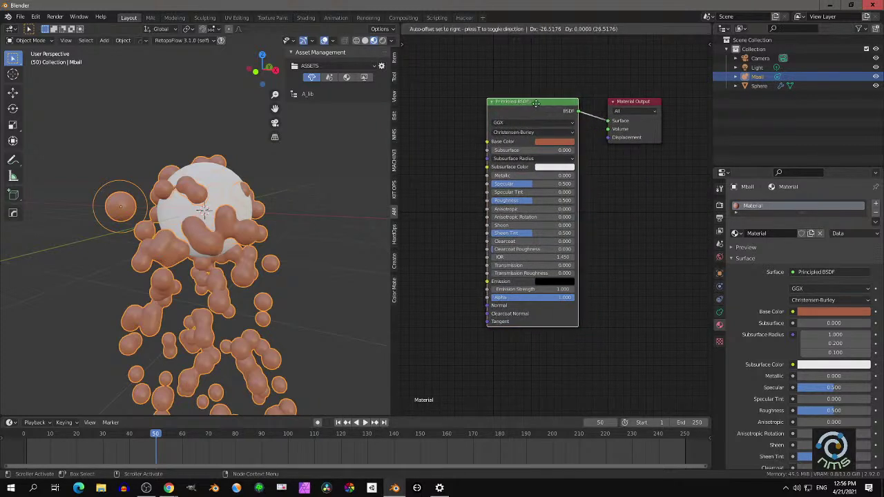
{"action": "left_click", "coordinate": [547, 168]}
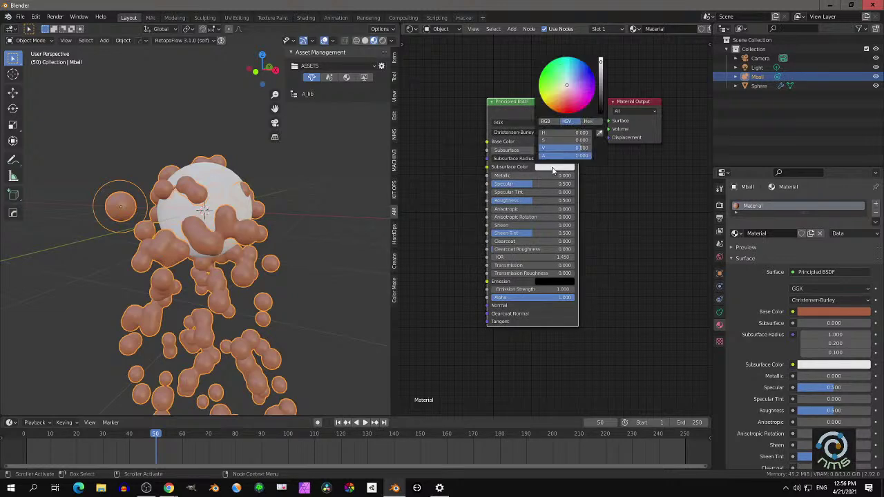
{"action": "left_click", "coordinate": [599, 134]}
{"action": "left_click", "coordinate": [552, 140]}
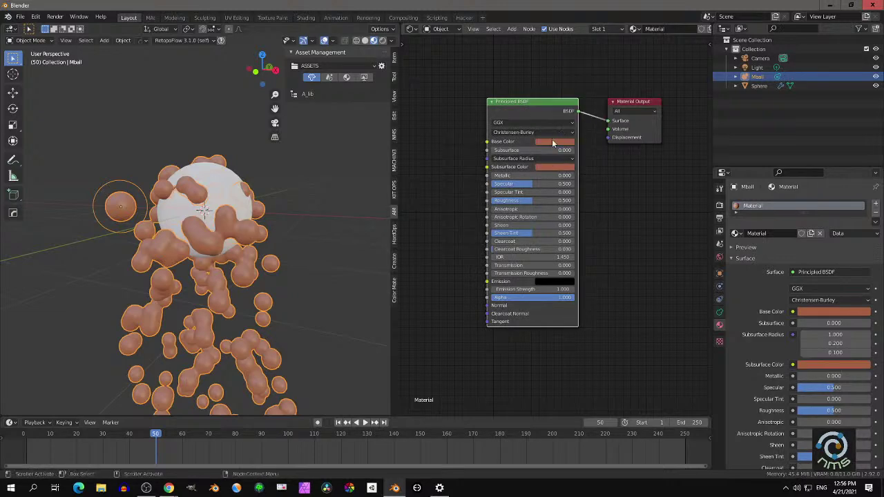
Set all three Subsurface Radius values of the metaball's material to 0.100
{"action": "left_click", "coordinate": [542, 163]}
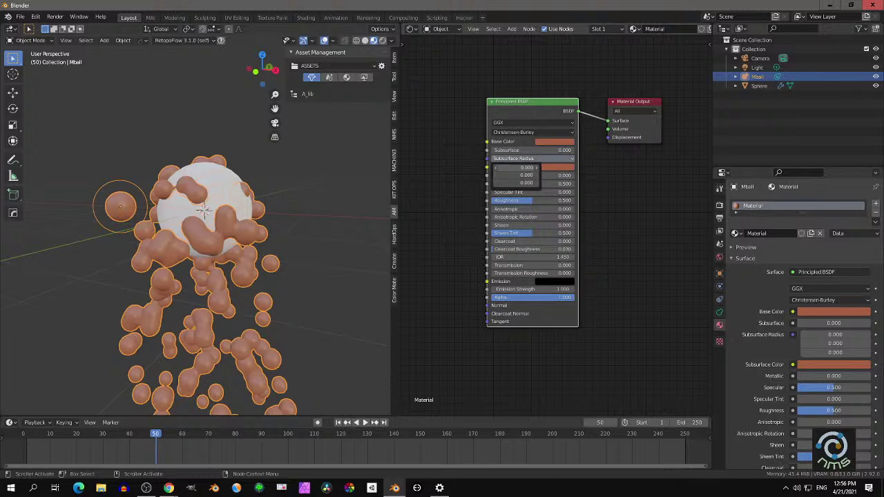
{"action": "left_click_drag", "start_coordinate": [525, 167], "coordinate": [530, 167]}
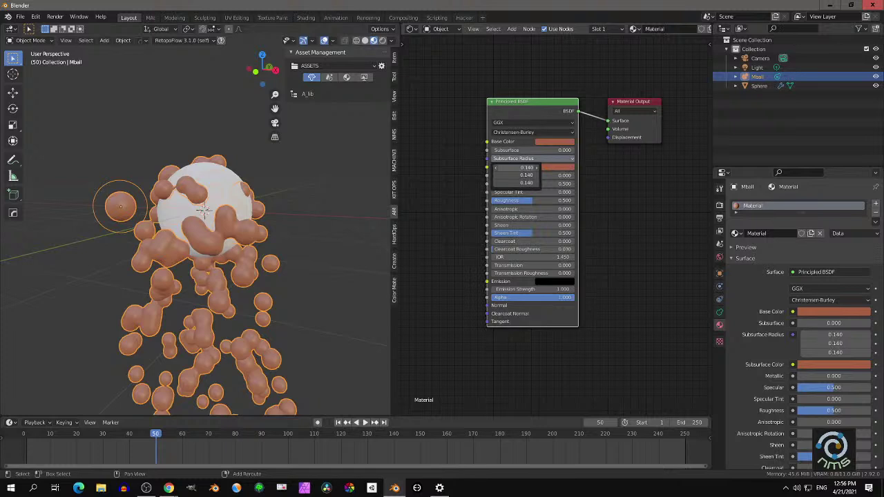
{"action": "left_click", "coordinate": [352, 157]}
{"action": "scroll", "coordinate": [352, 157], "scroll_direction": "up", "scroll_amount": 1}
{"action": "middle_click_drag", "start_coordinate": [345, 170], "coordinate": [314, 175]}
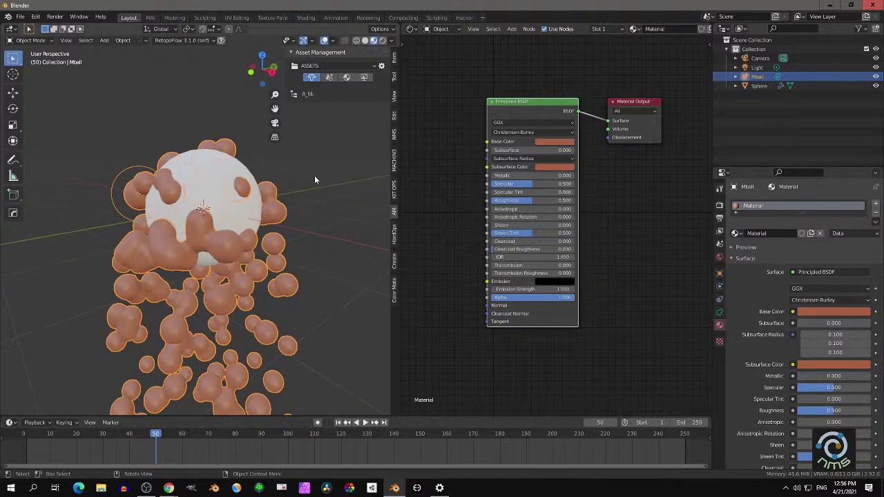
Raise the Subsurface amount of the metaball's material to 0.773
{"action": "left_click_drag", "start_coordinate": [492, 151], "coordinate": [545, 151]}
{"action": "scroll", "coordinate": [221, 184], "scroll_direction": "up", "scroll_amount": 4}
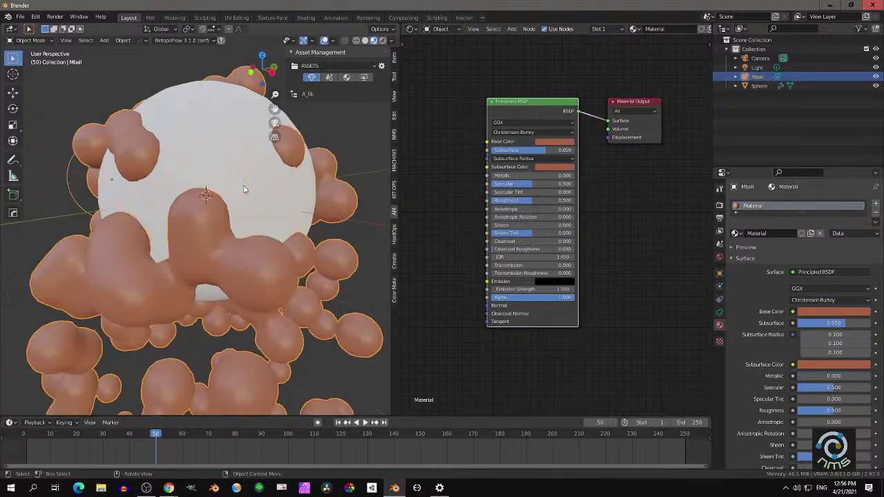
{"action": "mouse_move", "coordinate": [545, 151]}
{"action": "left_mouse_down"}
{"action": "mouse_move", "coordinate": [560, 151]}
{"action": "mouse_move", "coordinate": [491, 151]}
{"action": "mouse_move", "coordinate": [554, 151]}
{"action": "left_mouse_up"}
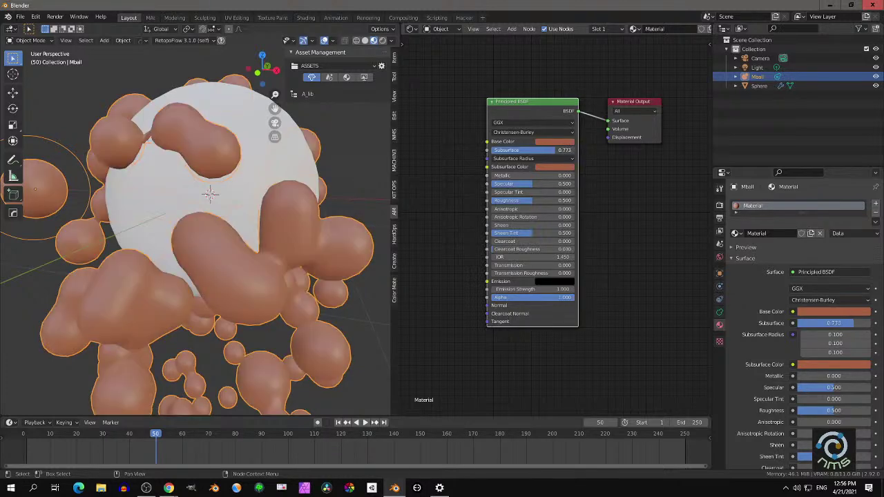
Add a new material to the emitter sphere and give it a dark yellow base color
{"action": "left_click", "coordinate": [288, 157]}
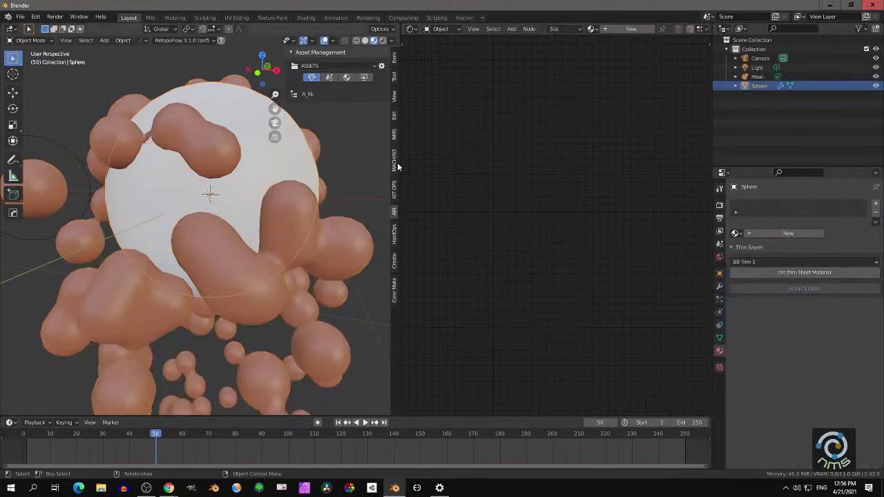
{"action": "left_click", "coordinate": [802, 235]}
{"action": "left_click", "coordinate": [828, 313]}
{"action": "left_click_drag", "start_coordinate": [820, 232], "coordinate": [805, 230]}
{"action": "left_click_drag", "start_coordinate": [864, 208], "coordinate": [863, 215]}
{"action": "scroll", "coordinate": [302, 197], "scroll_direction": "down", "scroll_amount": 3}
{"action": "middle_click_drag", "start_coordinate": [301, 198], "coordinate": [231, 201]}
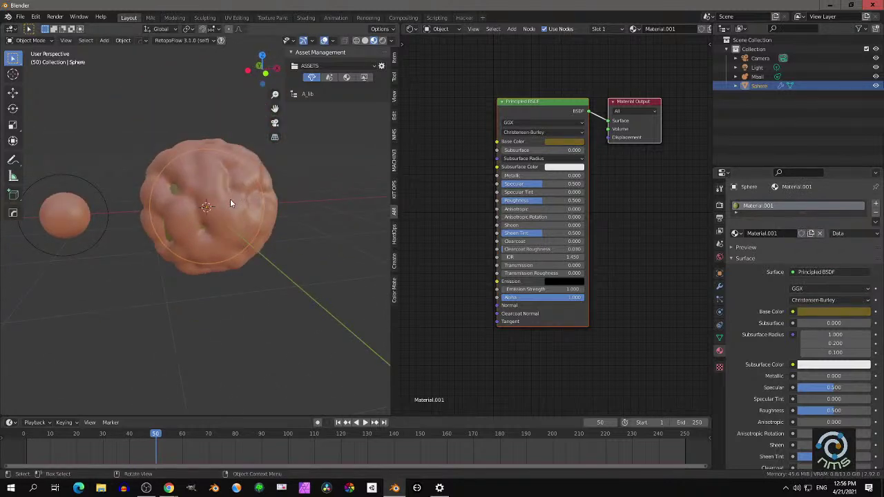
Replay the particle simulation from the first frame to frame 35 and widen the 3D viewport
{"action": "left_click", "coordinate": [339, 423]}
{"action": "left_click", "coordinate": [366, 423]}
{"action": "left_click", "coordinate": [366, 422]}
{"action": "middle_click_drag", "start_coordinate": [276, 261], "coordinate": [250, 265]}
{"action": "left_click_drag", "start_coordinate": [393, 331], "coordinate": [584, 314]}
{"action": "middle_click_drag", "start_coordinate": [429, 261], "coordinate": [414, 261]}
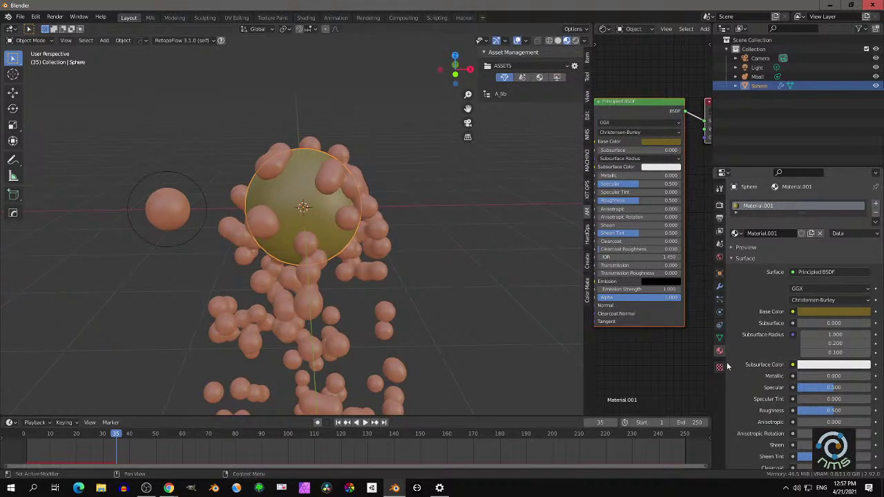
Set the Gravity field weight of the sphere's particle system to 0
{"action": "left_click", "coordinate": [719, 299]}
{"action": "scroll", "coordinate": [753, 371], "scroll_direction": "down", "scroll_amount": 5}
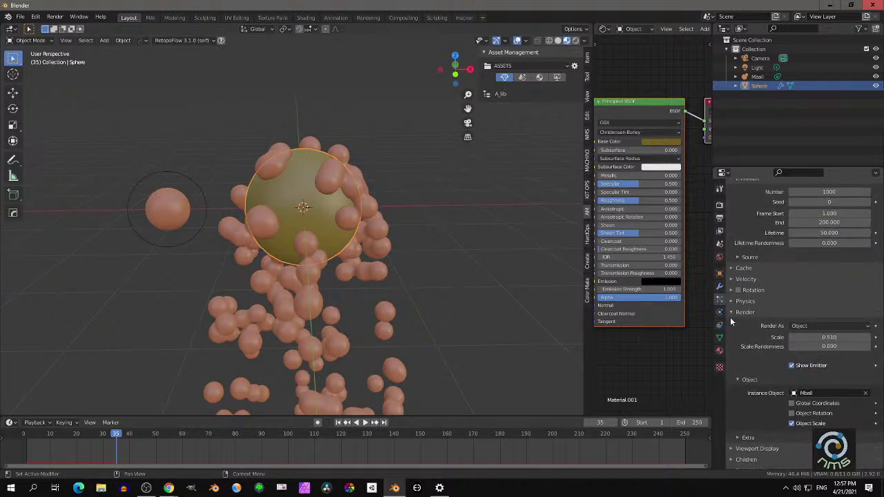
{"action": "left_click", "coordinate": [731, 302]}
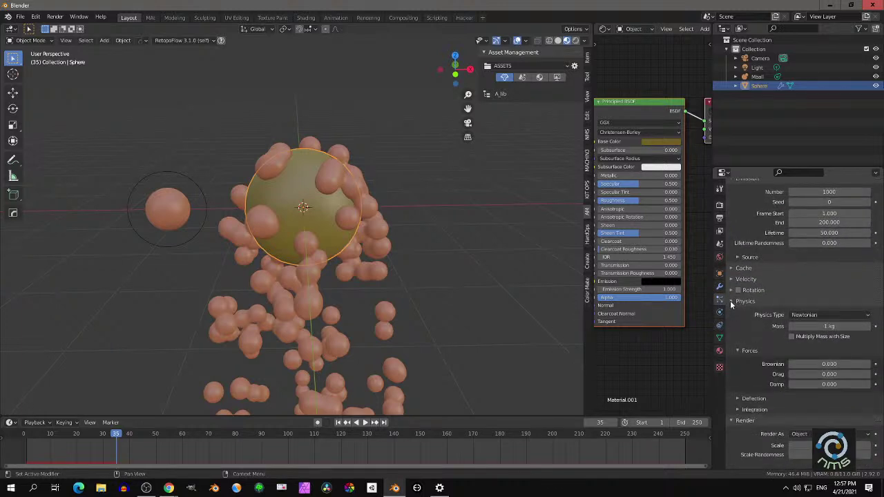
{"action": "scroll", "coordinate": [732, 305], "scroll_direction": "down", "scroll_amount": 5}
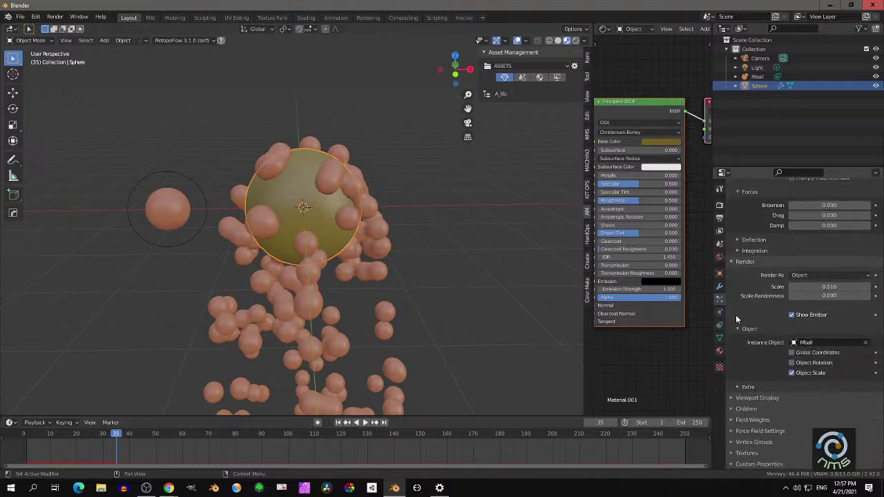
{"action": "left_click", "coordinate": [732, 420]}
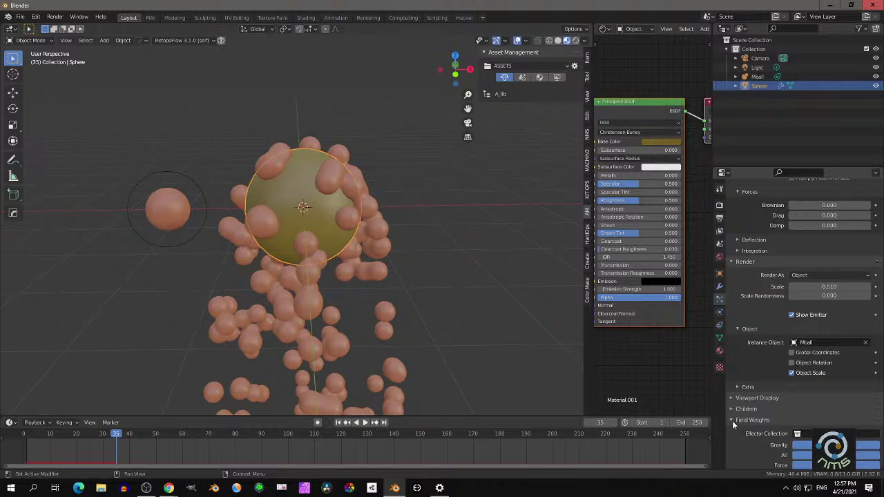
{"action": "scroll", "coordinate": [742, 418], "scroll_direction": "down", "scroll_amount": 3}
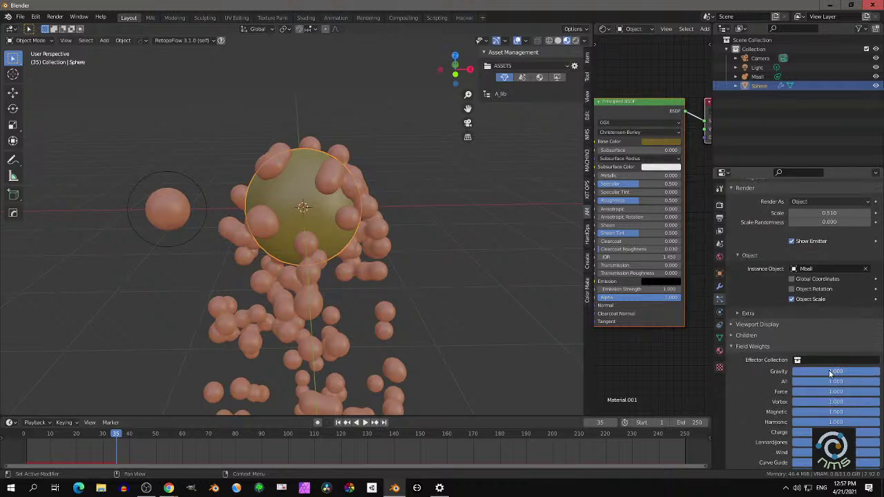
{"action": "left_click_drag", "start_coordinate": [875, 372], "coordinate": [792, 372]}
Play the simulation from the first frame to frame 42 and inspect the spread of the particles around the sphere
{"action": "left_click", "coordinate": [344, 422]}
{"action": "left_click", "coordinate": [365, 422]}
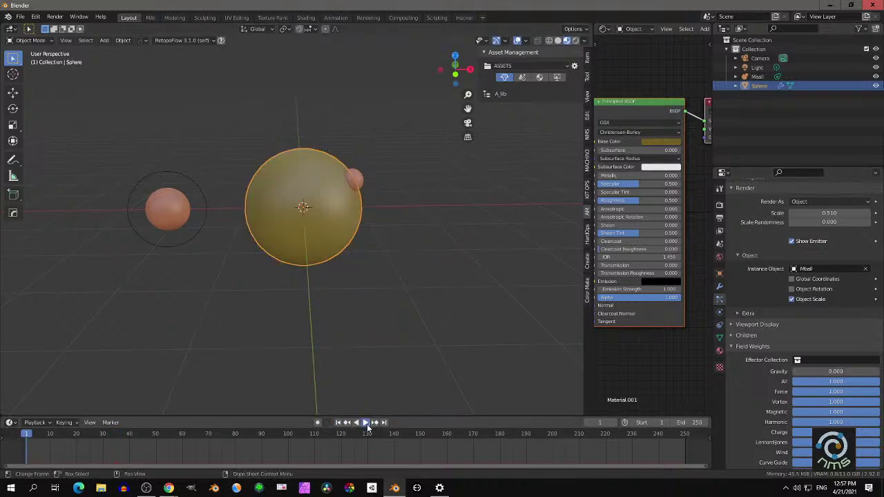
{"action": "left_click", "coordinate": [366, 425]}
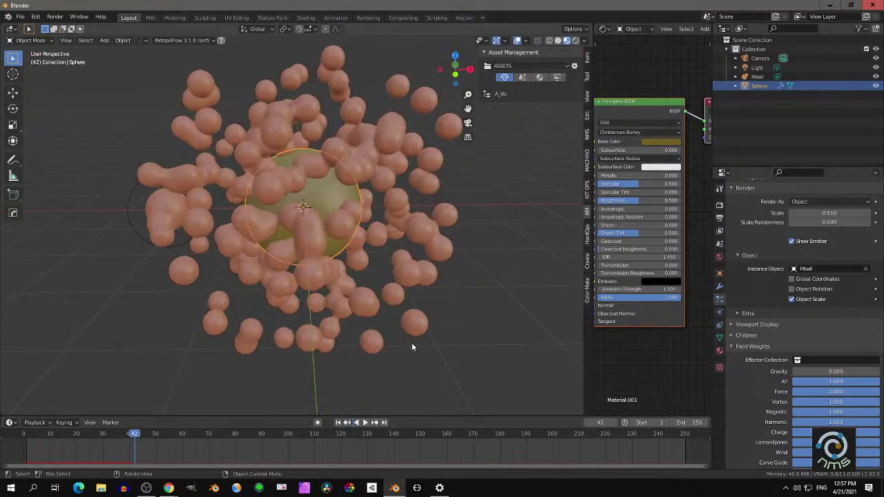
{"action": "scroll", "coordinate": [410, 350], "scroll_direction": "down", "scroll_amount": 2}
{"action": "middle_click_drag", "start_coordinate": [410, 350], "coordinate": [329, 321]}
{"action": "scroll", "coordinate": [300, 246], "scroll_direction": "up", "scroll_amount": 2}
{"action": "middle_click_drag", "start_coordinate": [299, 246], "coordinate": [390, 245]}
{"action": "scroll", "coordinate": [398, 241], "scroll_direction": "down", "scroll_amount": 2}
{"action": "scroll", "coordinate": [379, 248], "scroll_direction": "up", "scroll_amount": 2}
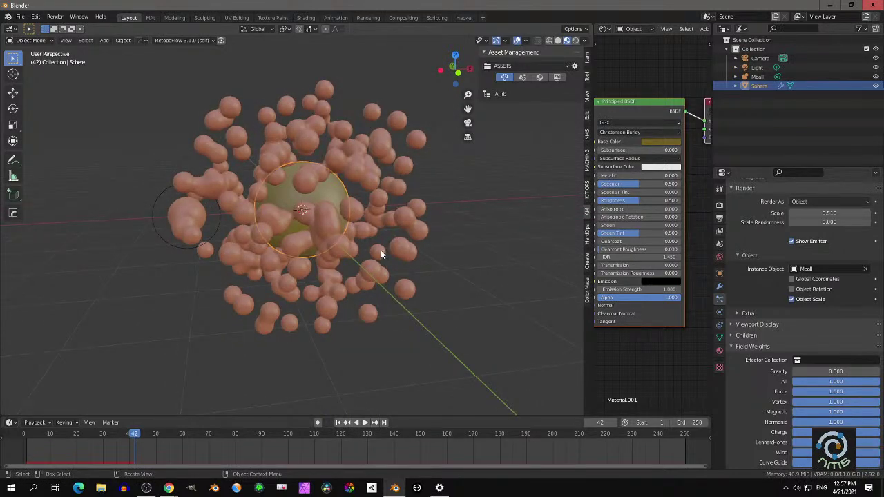
Add a Vortex force field at the sphere's centre and scale it up to about 2.6
{"action": "key", "text": "shift+a"}
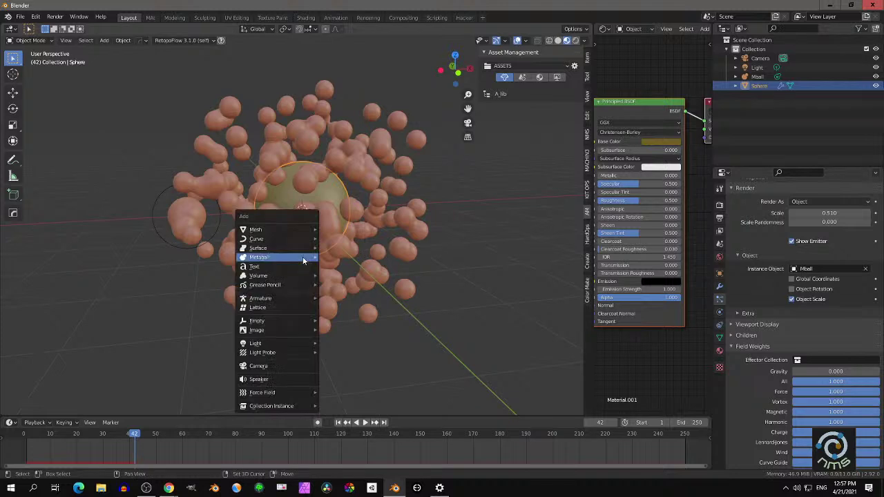
{"action": "mouse_move", "coordinate": [302, 259]}
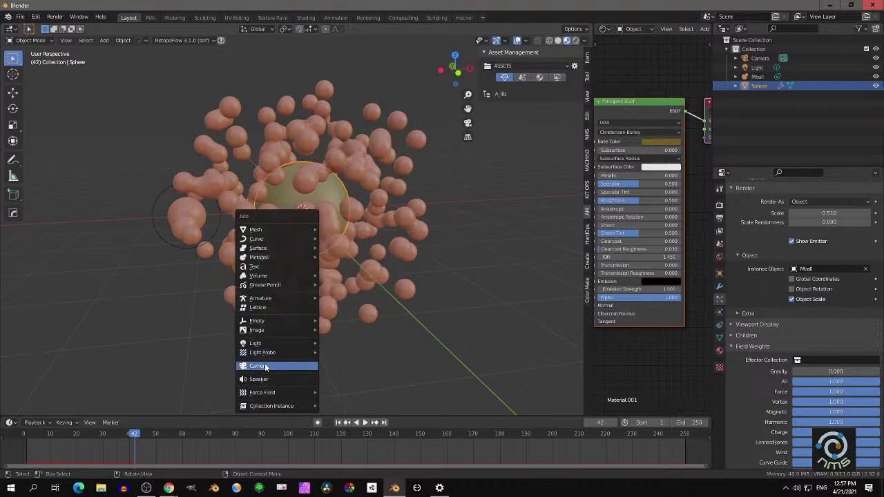
{"action": "mouse_move", "coordinate": [267, 352]}
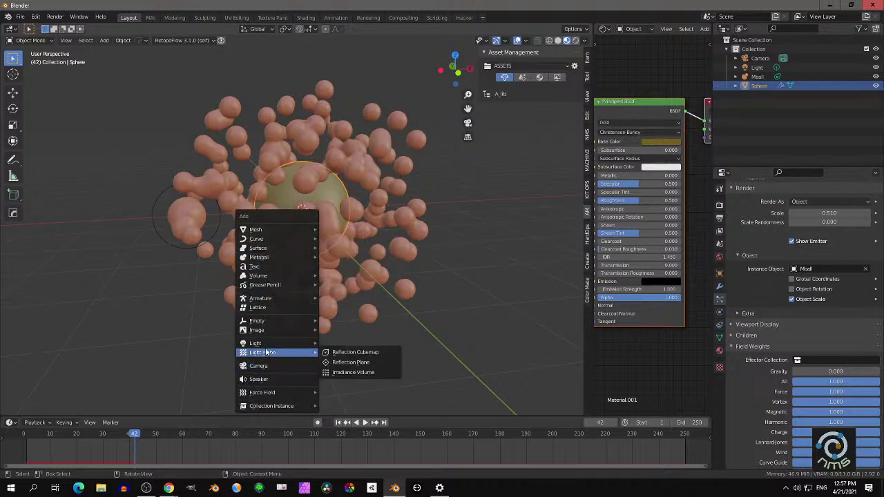
{"action": "mouse_move", "coordinate": [269, 393]}
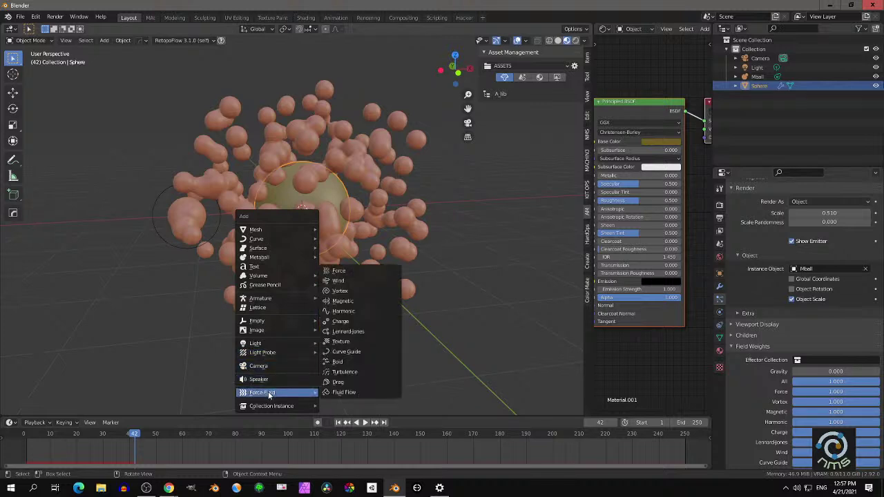
{"action": "left_click", "coordinate": [352, 291]}
{"action": "middle_click_drag", "start_coordinate": [358, 295], "coordinate": [350, 274]}
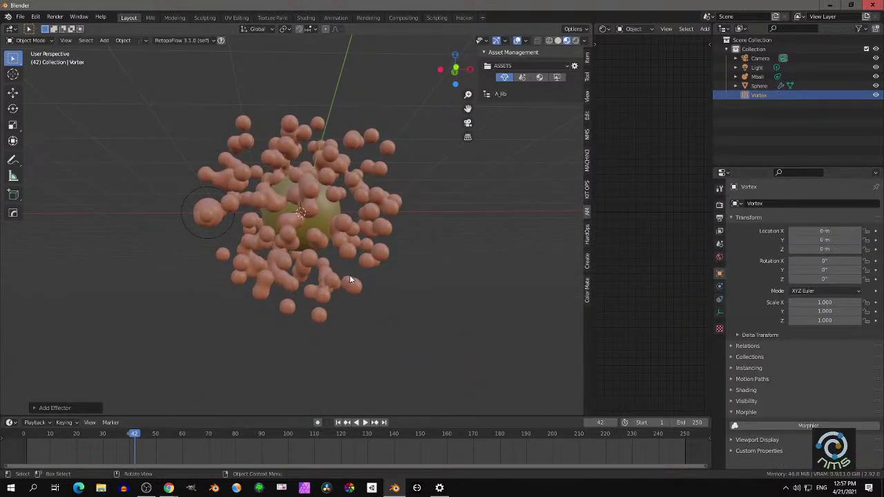
{"action": "key", "text": "s"}
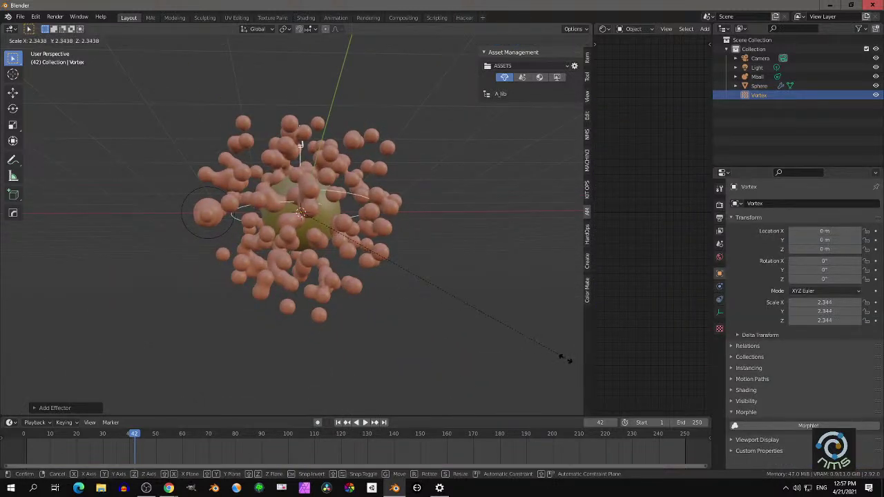
{"action": "left_click", "coordinate": [590, 385]}
{"action": "middle_click_drag", "start_coordinate": [393, 282], "coordinate": [391, 316]}
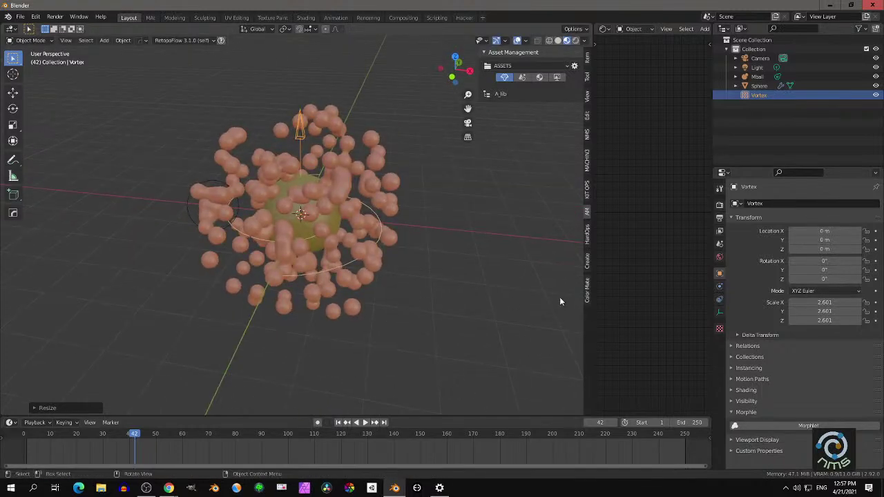
Open the vortex's physics settings and play the simulation from the first frame to inspect its effect on the particles
{"action": "left_click", "coordinate": [719, 314]}
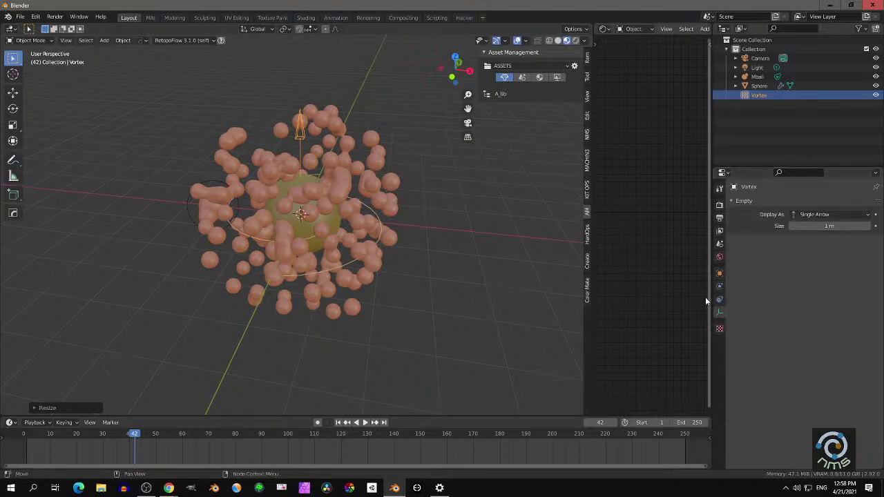
{"action": "left_click", "coordinate": [718, 288]}
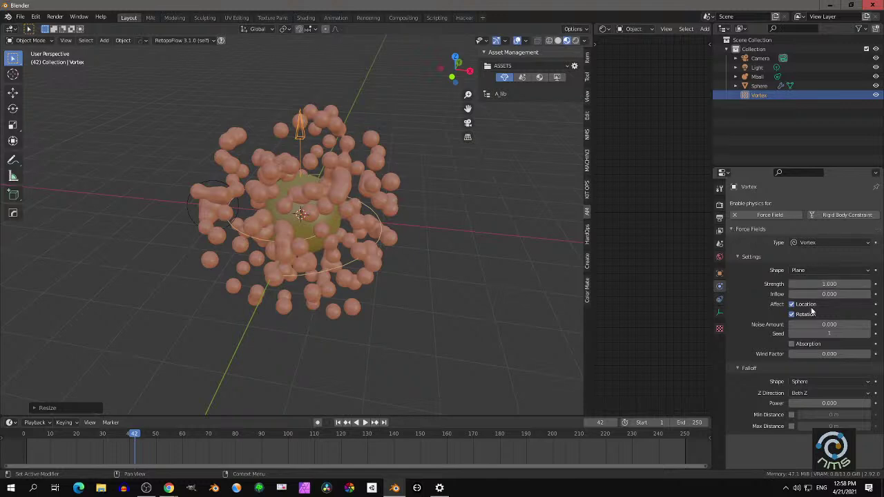
{"action": "middle_click_drag", "start_coordinate": [493, 249], "coordinate": [463, 214]}
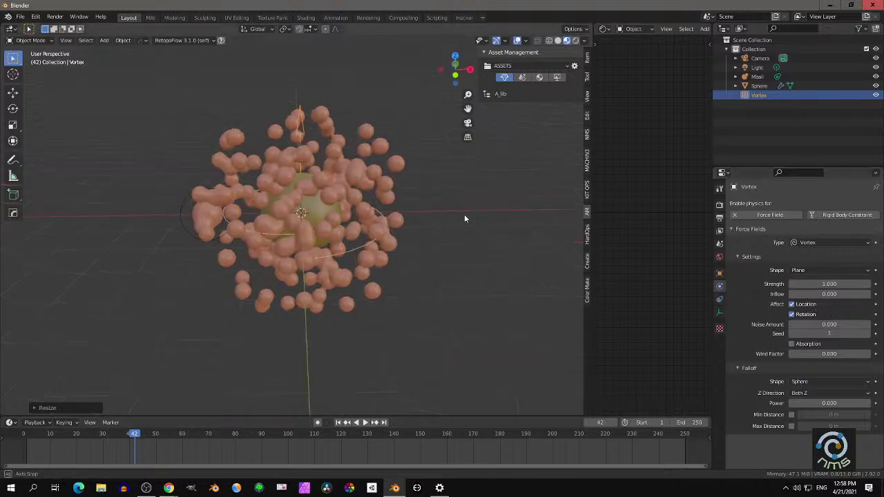
{"action": "left_click", "coordinate": [338, 422]}
{"action": "left_click", "coordinate": [364, 422]}
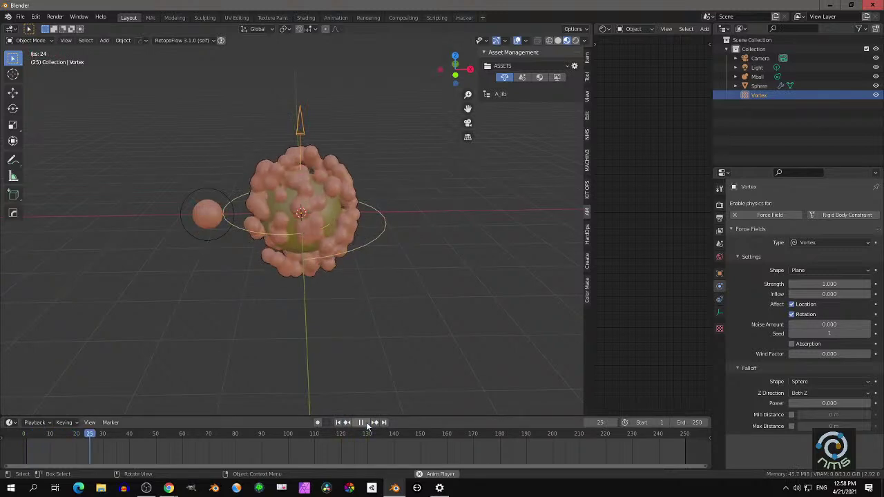
{"action": "left_click", "coordinate": [366, 423]}
{"action": "middle_click_drag", "start_coordinate": [344, 288], "coordinate": [325, 239]}
Set the vortex's Strength to 2.4 and replay the simulation from the first frame to frame 88
{"action": "mouse_move", "coordinate": [813, 285]}
{"action": "left_mouse_down"}
{"action": "mouse_move", "coordinate": [827, 285]}
{"action": "mouse_move", "coordinate": [816, 284]}
{"action": "left_mouse_up"}
{"action": "left_click", "coordinate": [338, 422]}
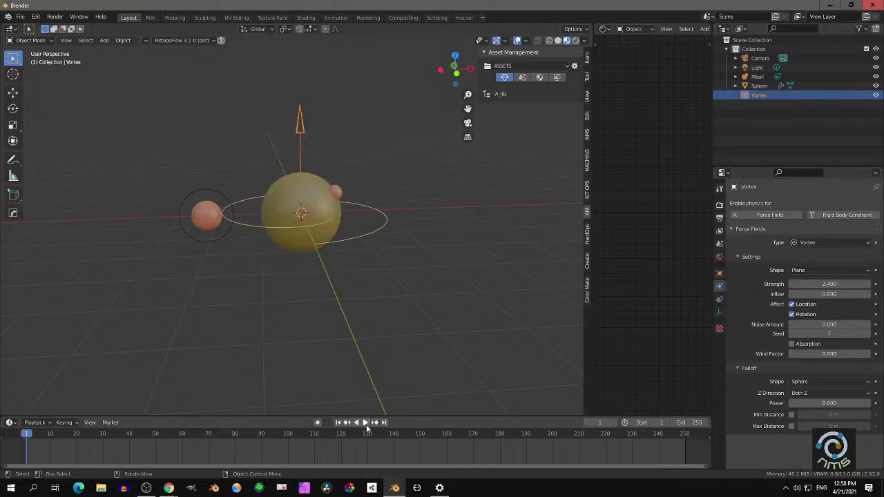
{"action": "left_click", "coordinate": [366, 425]}
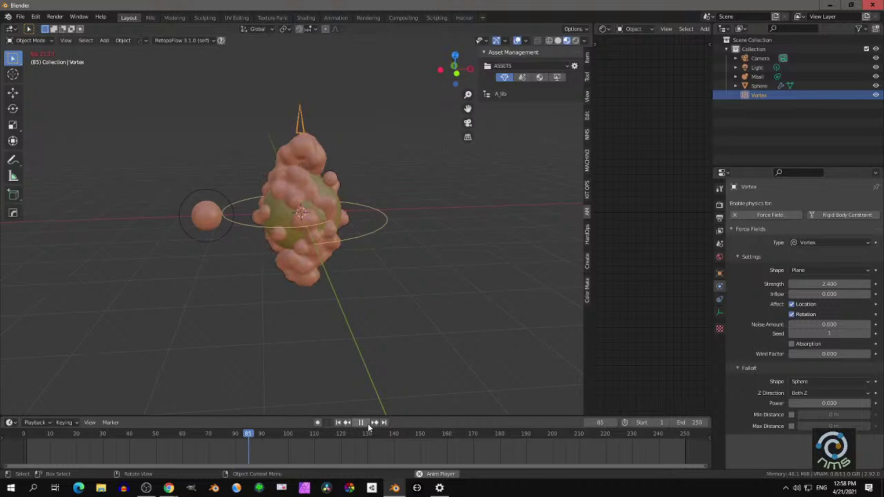
{"action": "left_click", "coordinate": [366, 426]}
{"action": "middle_click_drag", "start_coordinate": [422, 244], "coordinate": [406, 242]}
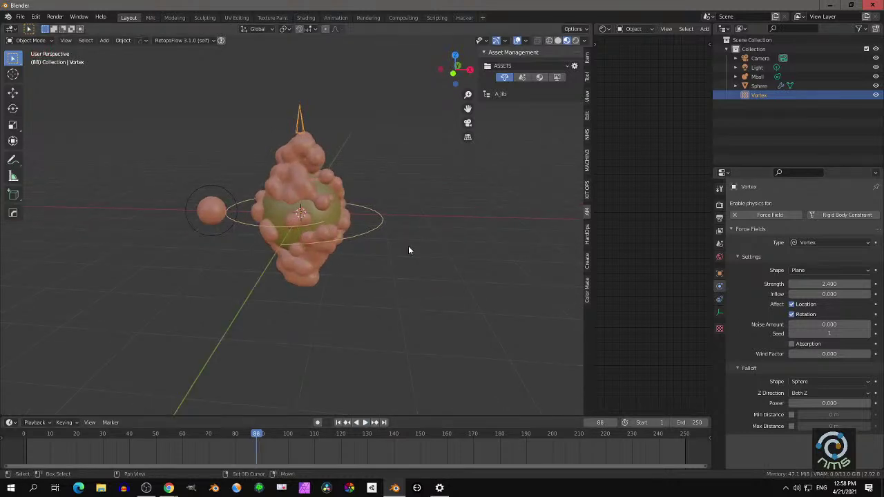
Add a Magnetic force field and move it about 1.3 m along the X axis, beside the sphere
{"action": "key", "text": "shift+a"}
{"action": "mouse_move", "coordinate": [408, 247]}
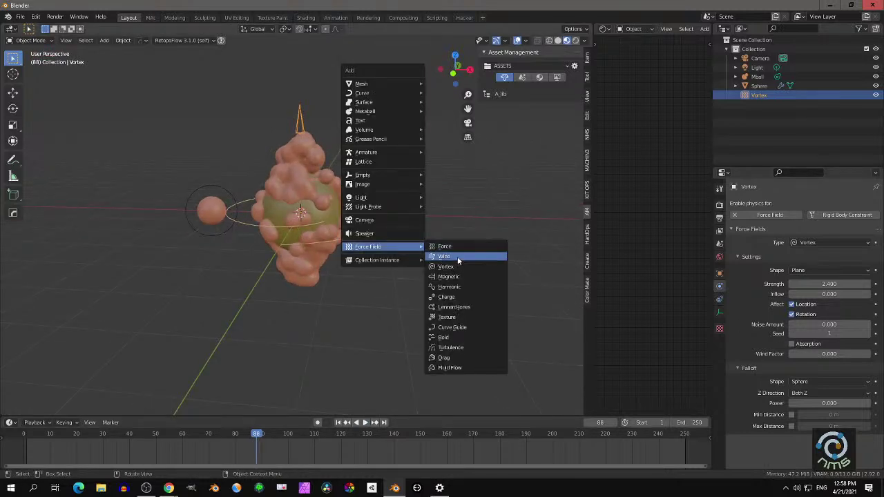
{"action": "left_click", "coordinate": [456, 276]}
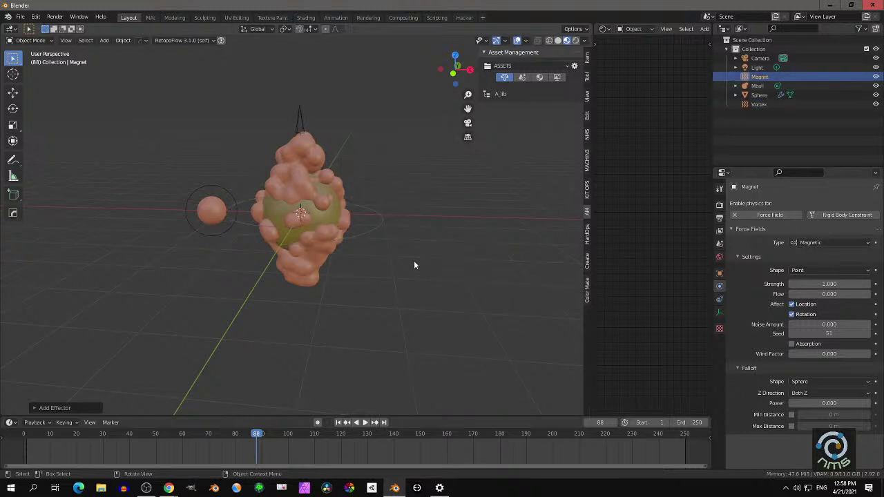
{"action": "key", "text": "g"}
{"action": "key", "text": "x"}
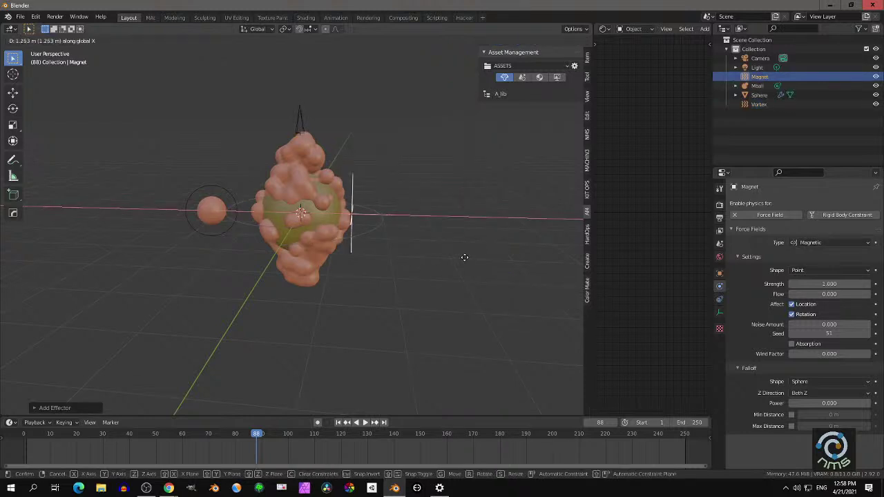
{"action": "left_click", "coordinate": [468, 257]}
{"action": "mouse_move", "coordinate": [445, 253]}
{"action": "middle_mouse_down"}
{"action": "mouse_move", "coordinate": [462, 253]}
{"action": "mouse_move", "coordinate": [432, 249]}
{"action": "middle_mouse_up"}
{"action": "scroll", "coordinate": [446, 252], "scroll_direction": "up", "scroll_amount": 2}
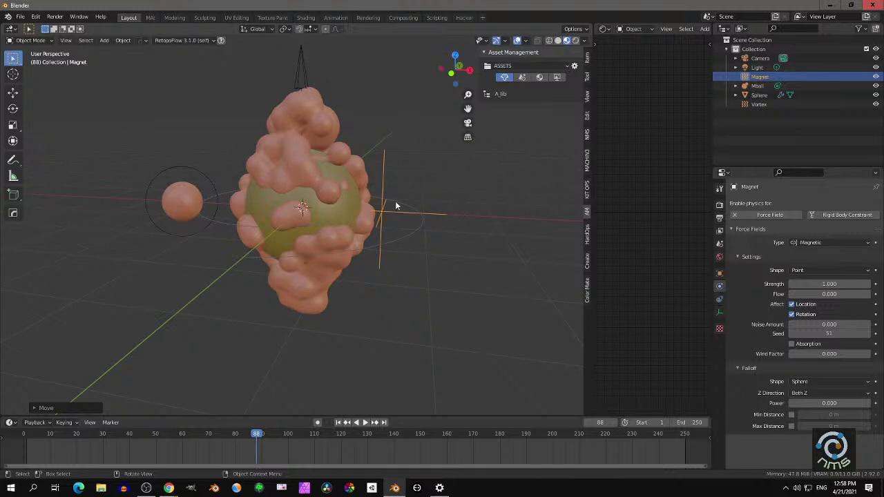
Play the simulation from the first frame to frame 43 to check the magnetic field's influence on the particles
{"action": "middle_click_drag", "start_coordinate": [432, 214], "coordinate": [439, 214]}
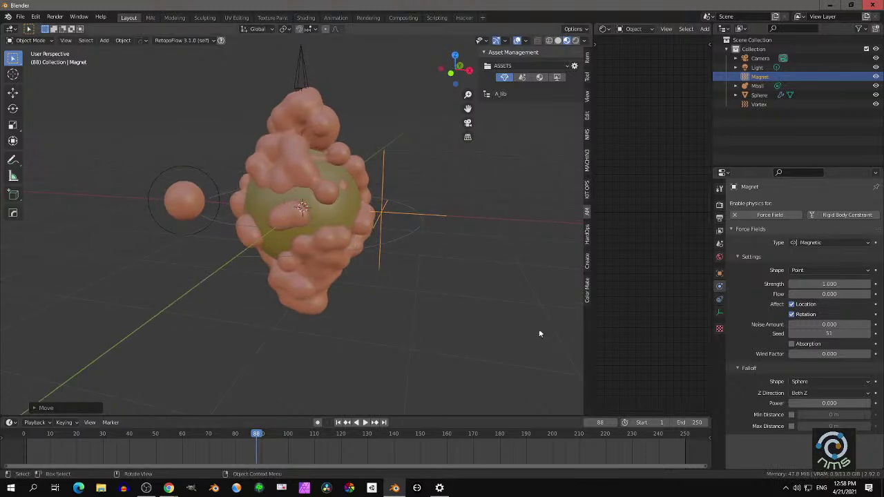
{"action": "left_click", "coordinate": [338, 422]}
{"action": "left_click", "coordinate": [365, 421]}
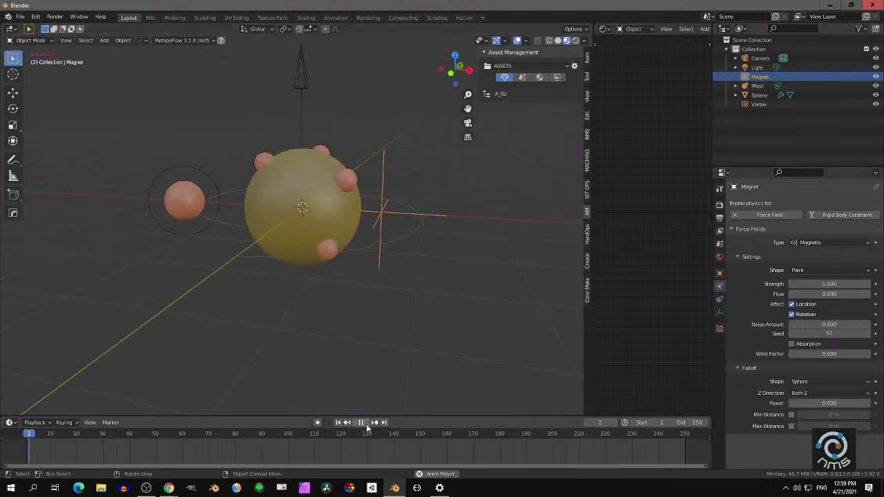
{"action": "left_click", "coordinate": [360, 422]}
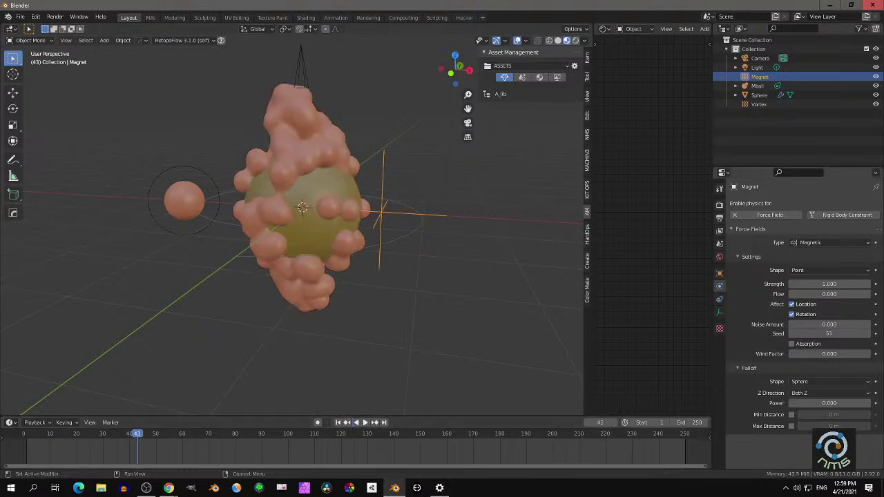
Try a Strength of 121.3 for the magnetic field and replay the simulation from the first frame to frame 19
{"action": "left_click_drag", "start_coordinate": [828, 284], "coordinate": [849, 284]}
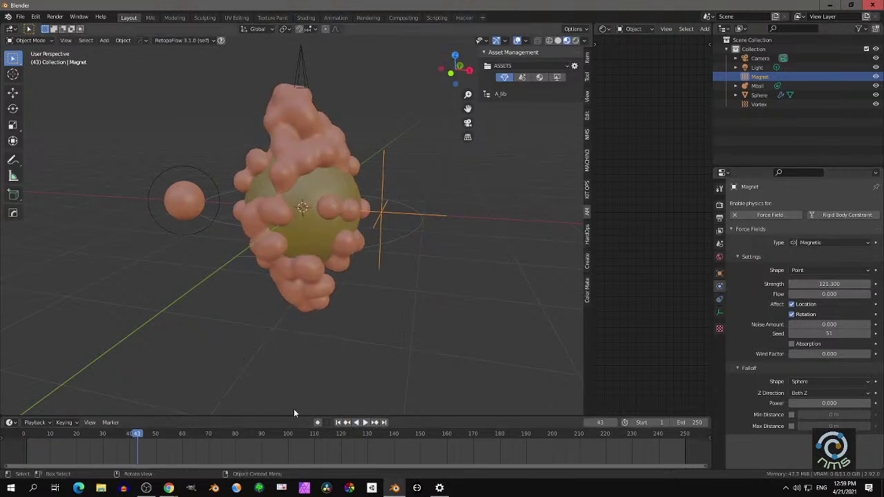
{"action": "left_click", "coordinate": [337, 422]}
{"action": "left_click", "coordinate": [367, 425]}
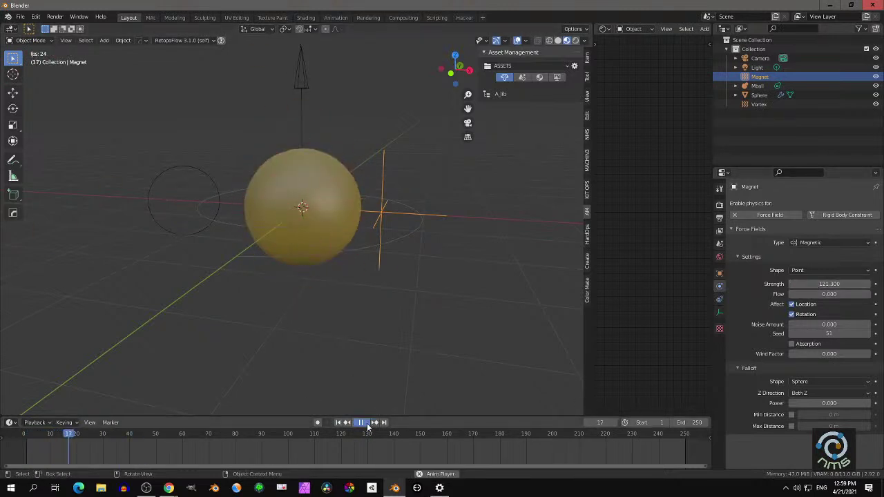
{"action": "left_click", "coordinate": [367, 423]}
Try a Strength of 33.2 for the magnetic field and replay the simulation from the first frame to frame 31
{"action": "left_click_drag", "start_coordinate": [814, 285], "coordinate": [793, 284]}
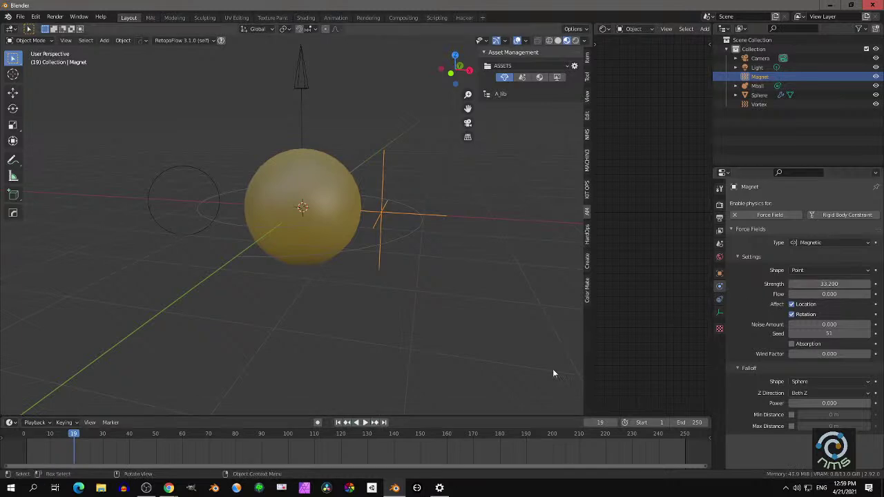
{"action": "left_click", "coordinate": [339, 422]}
{"action": "left_click", "coordinate": [367, 424]}
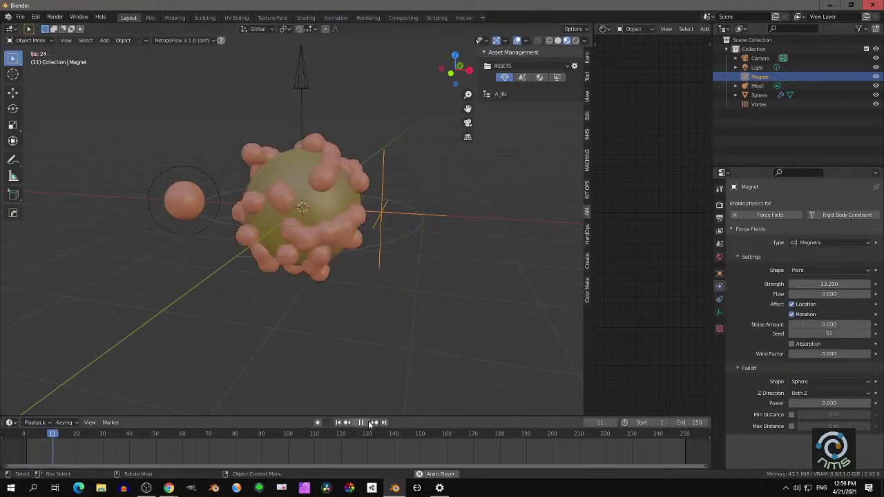
{"action": "left_click", "coordinate": [368, 423]}
Set the magnetic field's Strength to 18.6 and replay the simulation from the first frame to frame 98
{"action": "left_click_drag", "start_coordinate": [847, 284], "coordinate": [834, 284]}
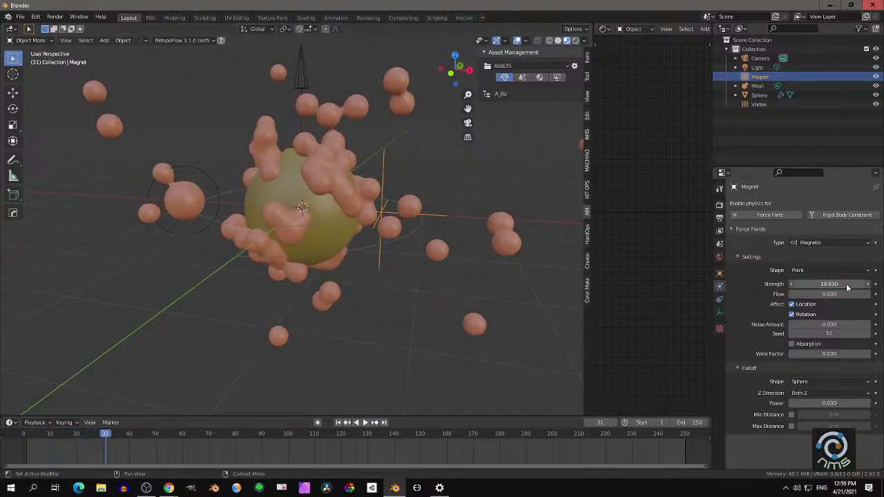
{"action": "left_click", "coordinate": [339, 423]}
{"action": "left_click", "coordinate": [364, 423]}
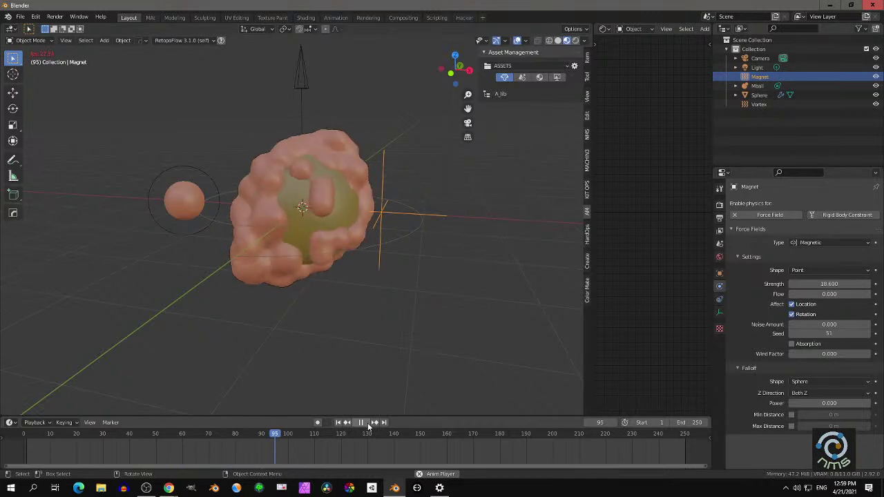
{"action": "left_click", "coordinate": [362, 422]}
{"action": "middle_click_drag", "start_coordinate": [501, 265], "coordinate": [520, 254]}
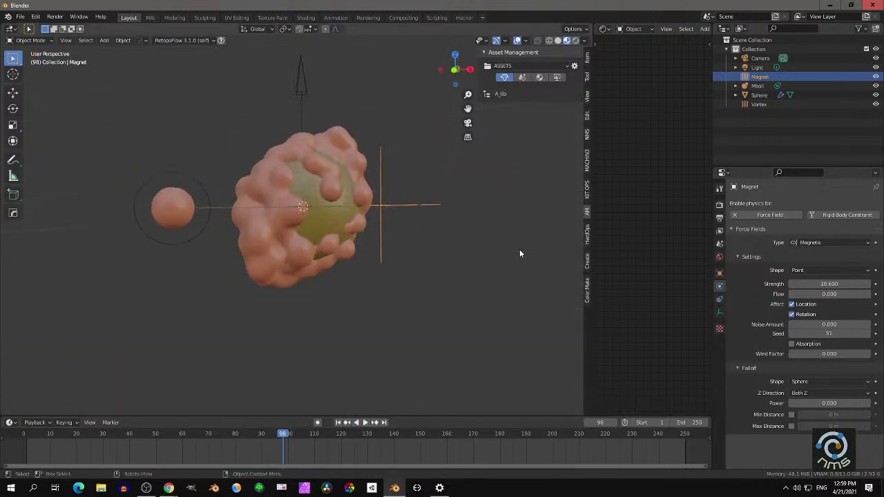
Enable force field physics on the original metaball and set its type to Magnetic
{"action": "left_click", "coordinate": [174, 205]}
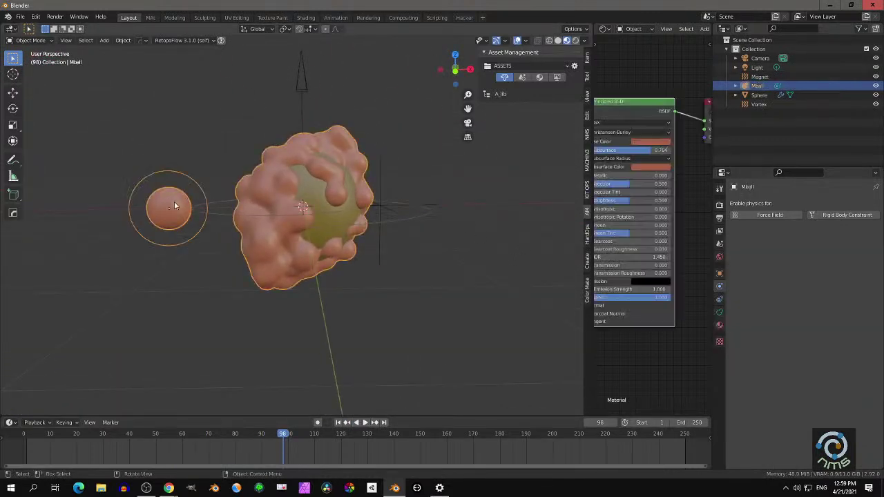
{"action": "left_click", "coordinate": [769, 216]}
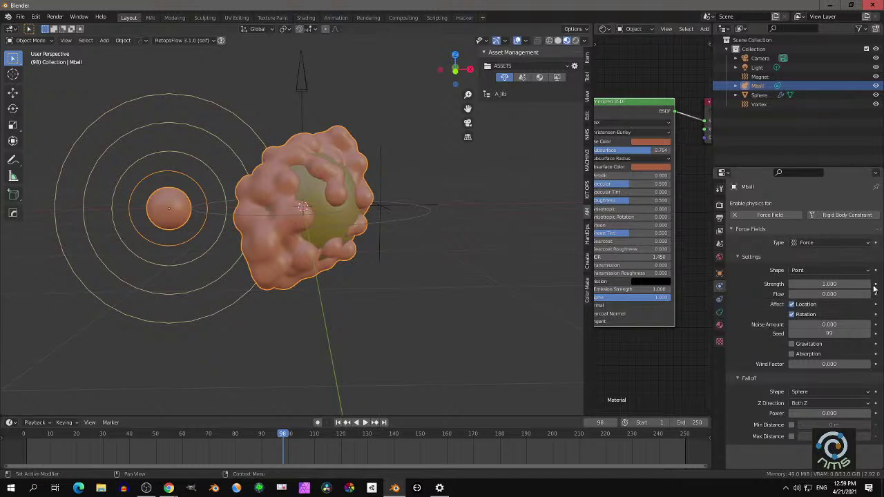
{"action": "left_click", "coordinate": [806, 244]}
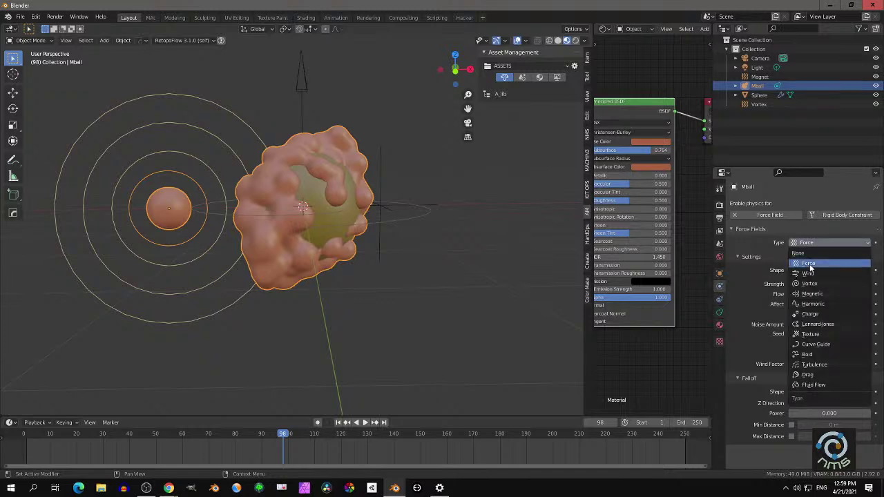
{"action": "left_click", "coordinate": [801, 290]}
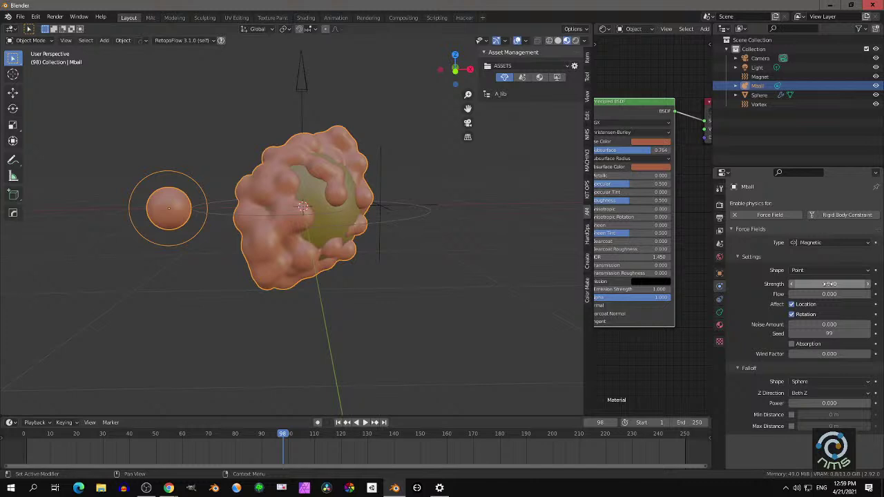
Replay the simulation from the first frame to check the effect of the metaball's own magnetic field
{"action": "left_click", "coordinate": [338, 422]}
{"action": "left_click", "coordinate": [364, 421]}
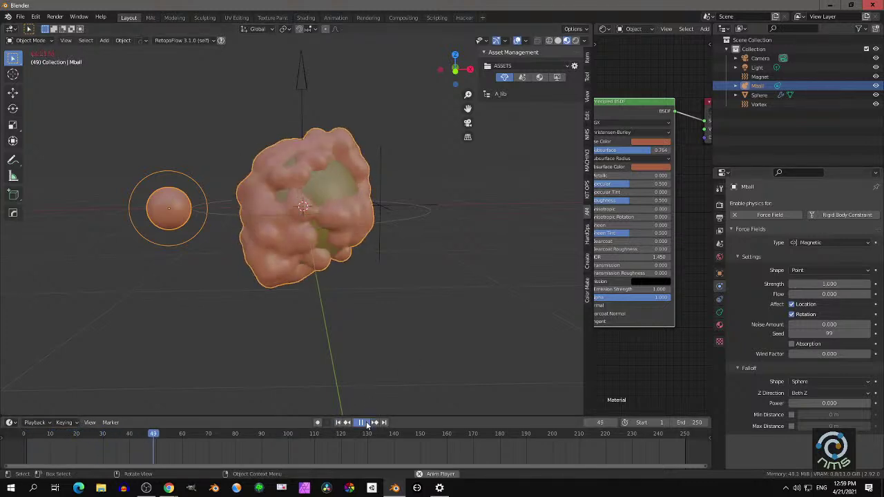
{"action": "left_click", "coordinate": [366, 422]}
Try a Strength of 2.4 for the metaball's magnetic field and replay the simulation from the first frame to frame 107
{"action": "left_click_drag", "start_coordinate": [829, 284], "coordinate": [831, 284]}
{"action": "left_click", "coordinate": [339, 422]}
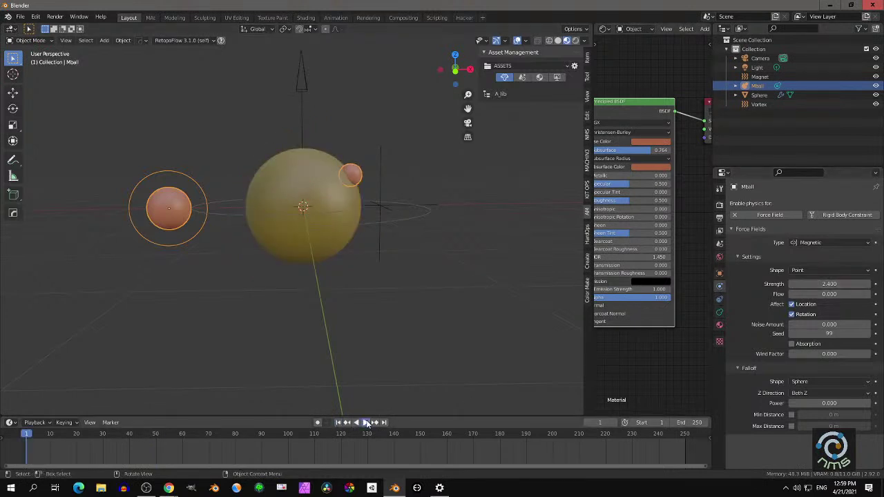
{"action": "left_click", "coordinate": [367, 422]}
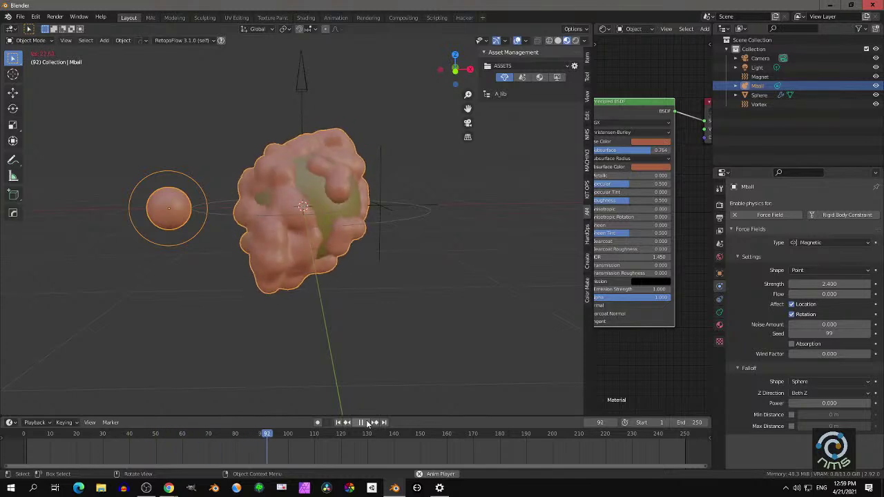
{"action": "left_click", "coordinate": [366, 422]}
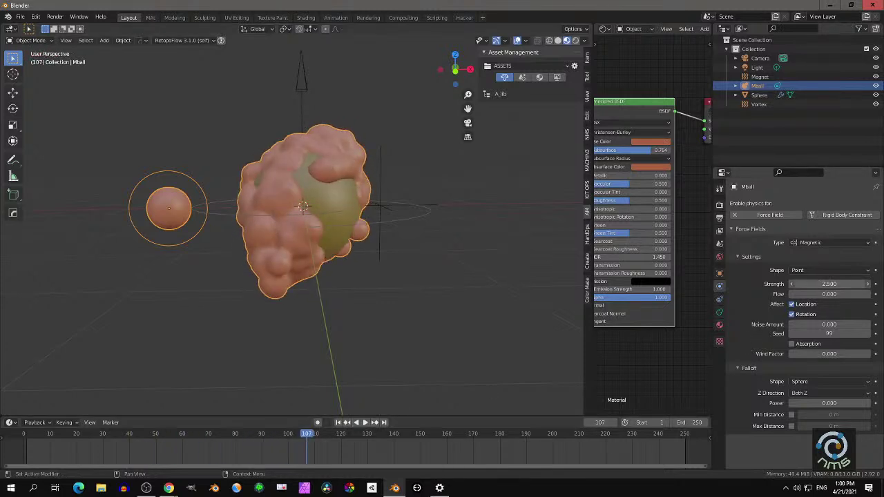
Set the metaball's magnetic field Strength to 3.9 and replay the simulation from the first frame to frame 100
{"action": "left_click", "coordinate": [337, 422]}
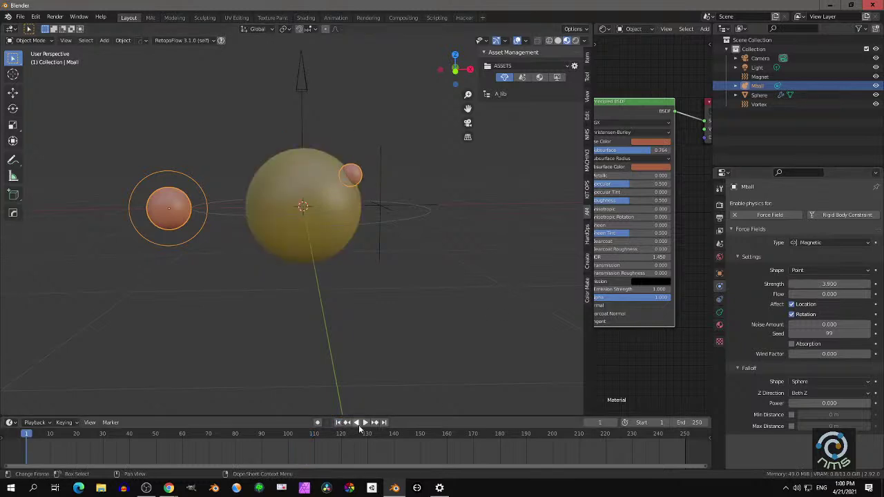
{"action": "left_click", "coordinate": [364, 423]}
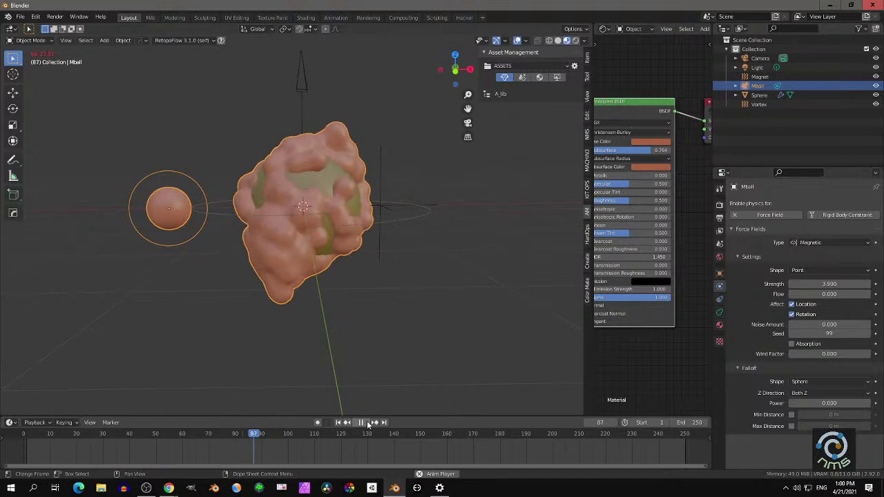
{"action": "left_click", "coordinate": [368, 423]}
{"action": "middle_click_drag", "start_coordinate": [420, 314], "coordinate": [187, 274]}
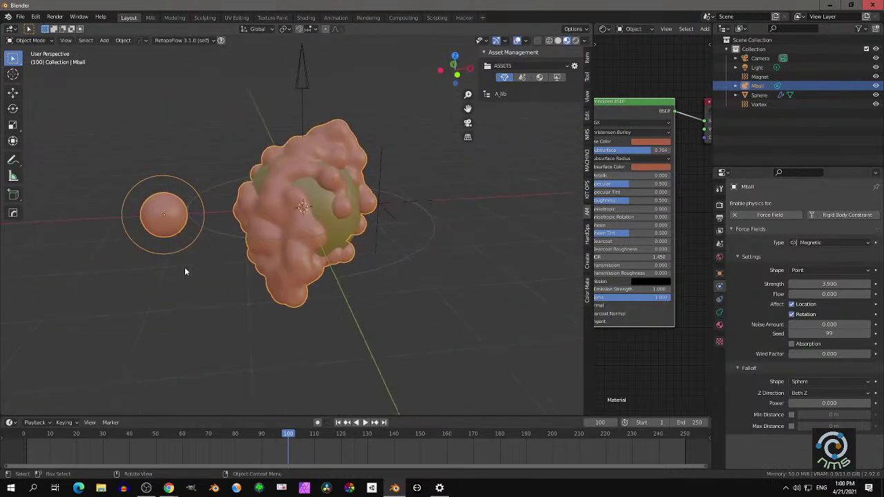
Reduce the render Scale of the sphere's particles to about 0.344
{"action": "left_click", "coordinate": [346, 228]}
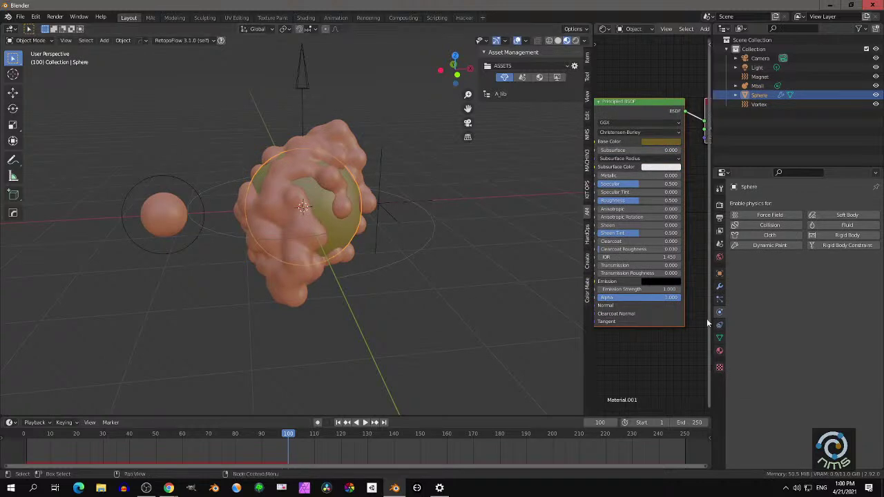
{"action": "left_click", "coordinate": [719, 299]}
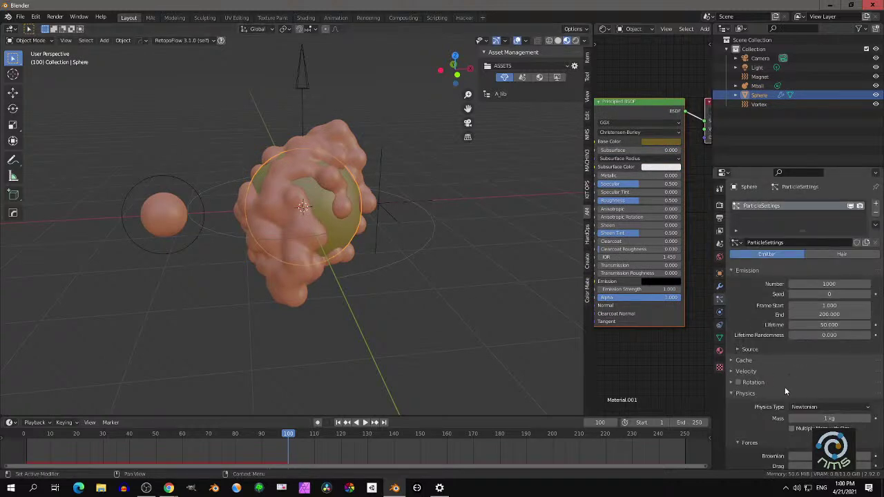
{"action": "scroll", "coordinate": [752, 365], "scroll_direction": "down", "scroll_amount": 6}
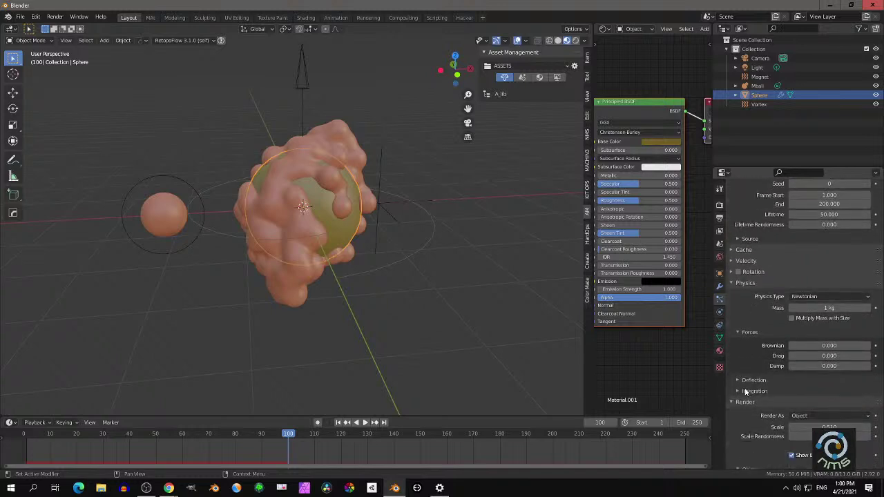
{"action": "left_click_drag", "start_coordinate": [820, 389], "coordinate": [760, 389]}
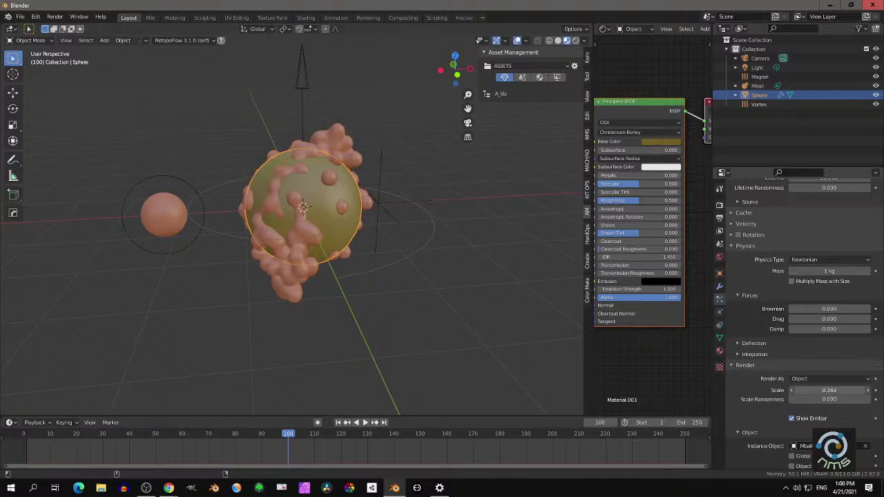
Raise the sphere's particle Number to 1157 and replay the simulation from the first frame to frame 119
{"action": "scroll", "coordinate": [806, 287], "scroll_direction": "up", "scroll_amount": 8}
{"action": "left_click_drag", "start_coordinate": [829, 284], "coordinate": [871, 284]}
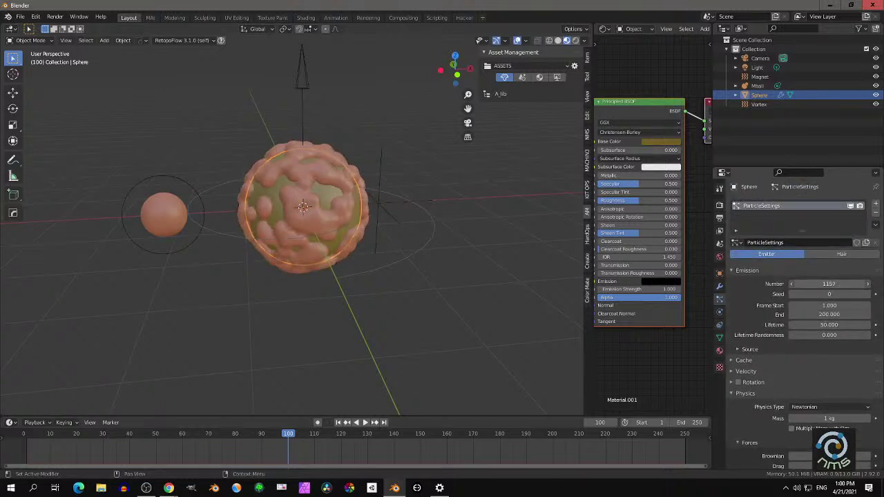
{"action": "left_click", "coordinate": [338, 423]}
{"action": "left_click", "coordinate": [365, 422]}
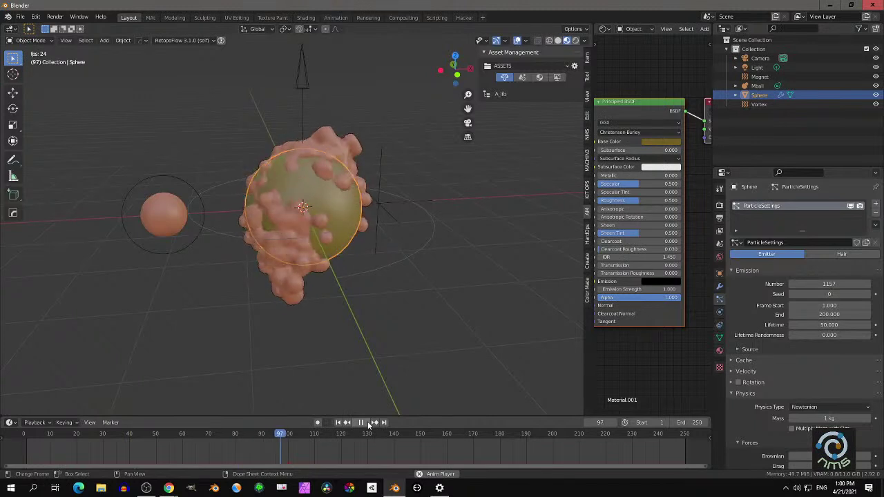
{"action": "left_click", "coordinate": [364, 423]}
{"action": "middle_click_drag", "start_coordinate": [371, 340], "coordinate": [363, 322]}
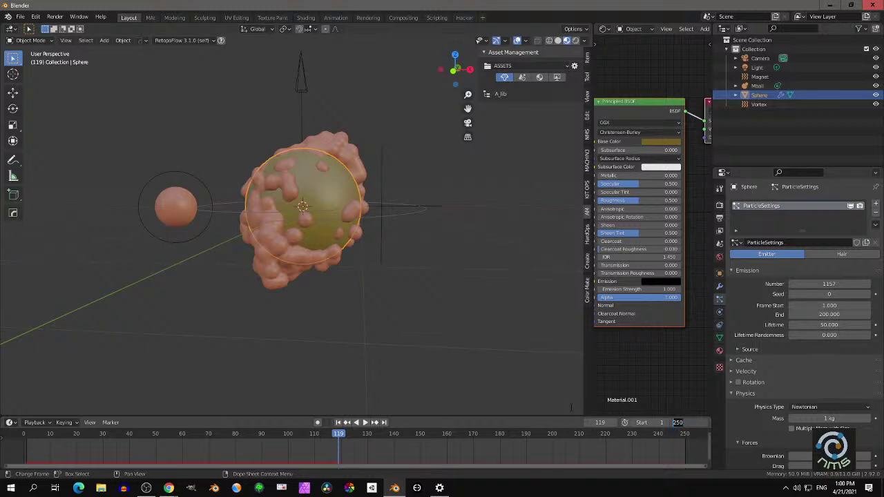
Set the timeline end frame and the particles' emission End and Lifetime to 120, and replay the simulation to frame 66
{"action": "left_click", "coordinate": [828, 314]}
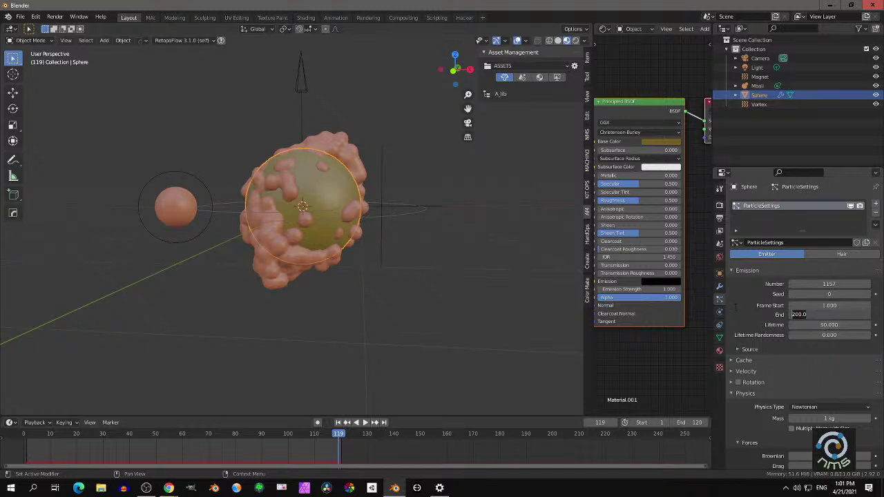
{"action": "left_click", "coordinate": [823, 324]}
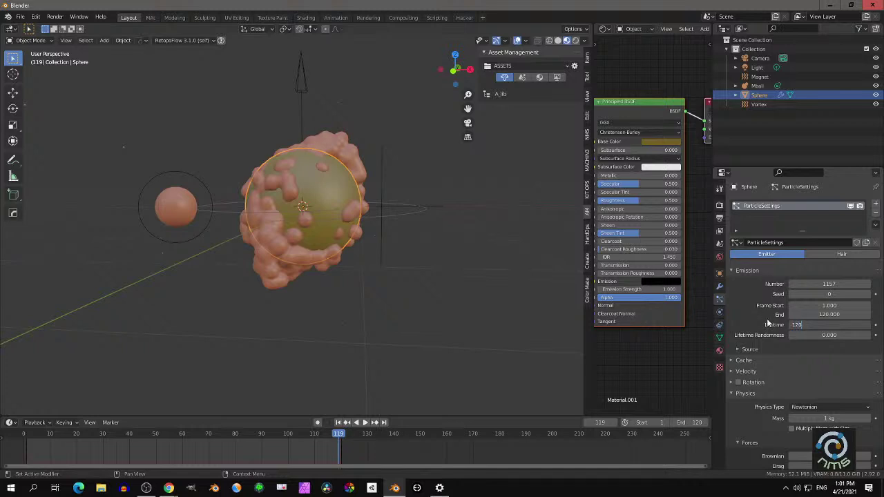
{"action": "left_click", "coordinate": [338, 423]}
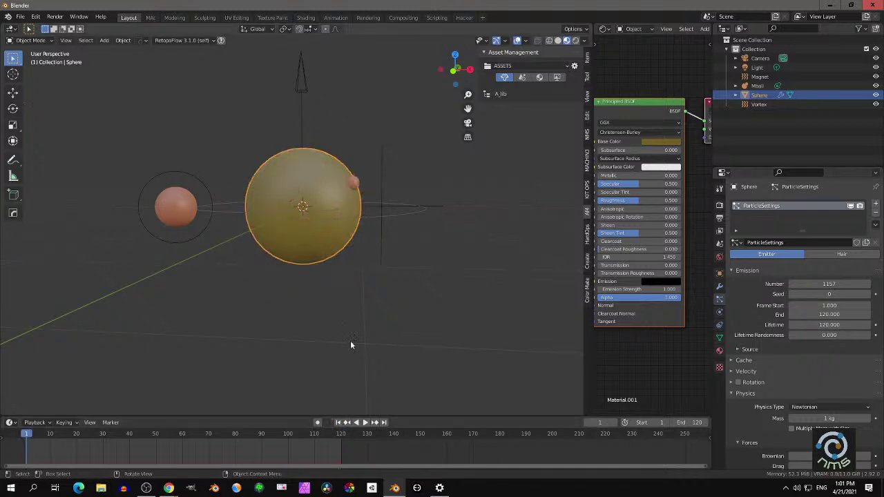
{"action": "left_click", "coordinate": [365, 422]}
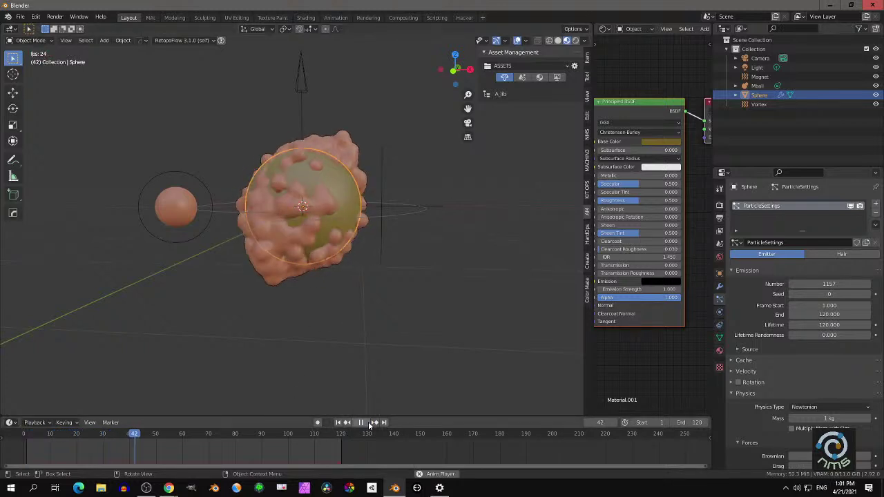
{"action": "left_click", "coordinate": [368, 422]}
{"action": "middle_click_drag", "start_coordinate": [342, 215], "coordinate": [289, 202]}
{"action": "scroll", "coordinate": [312, 198], "scroll_direction": "up", "scroll_amount": 3}
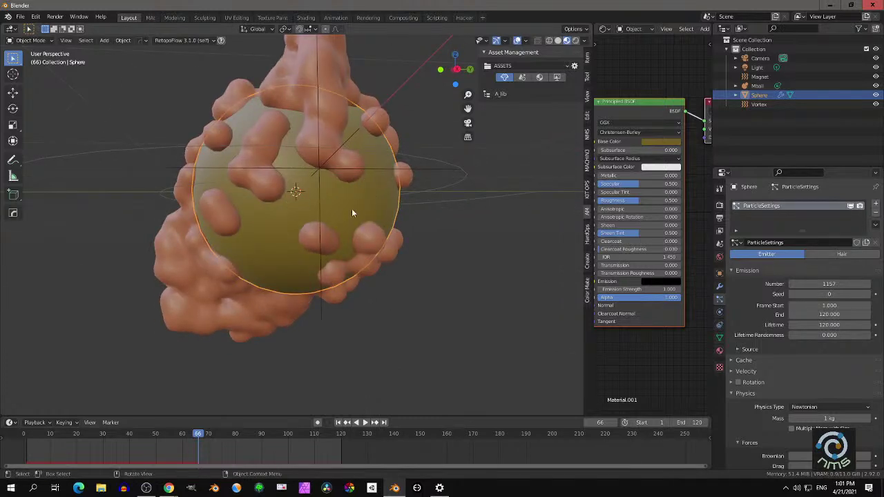
{"action": "middle_click_drag", "start_coordinate": [281, 217], "coordinate": [436, 213]}
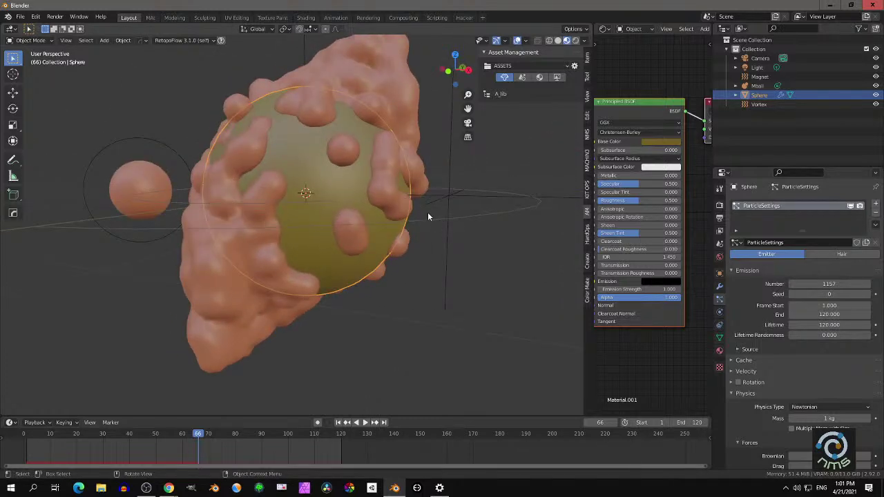
Change the sphere's viewport display to Bounds so only its bounding box is drawn around the instanced metaballs
{"action": "left_click", "coordinate": [719, 272]}
{"action": "middle_click_drag", "start_coordinate": [397, 230], "coordinate": [354, 184]}
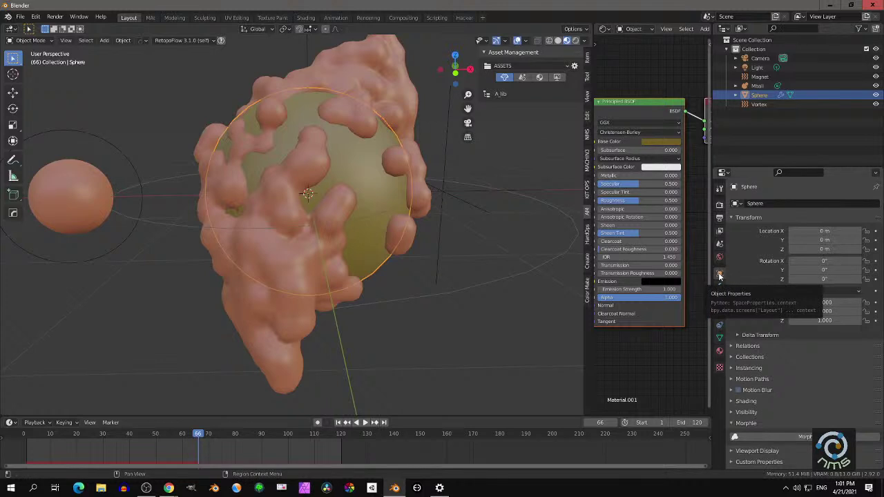
{"action": "left_click", "coordinate": [731, 452]}
{"action": "scroll", "coordinate": [800, 430], "scroll_direction": "down", "scroll_amount": 5}
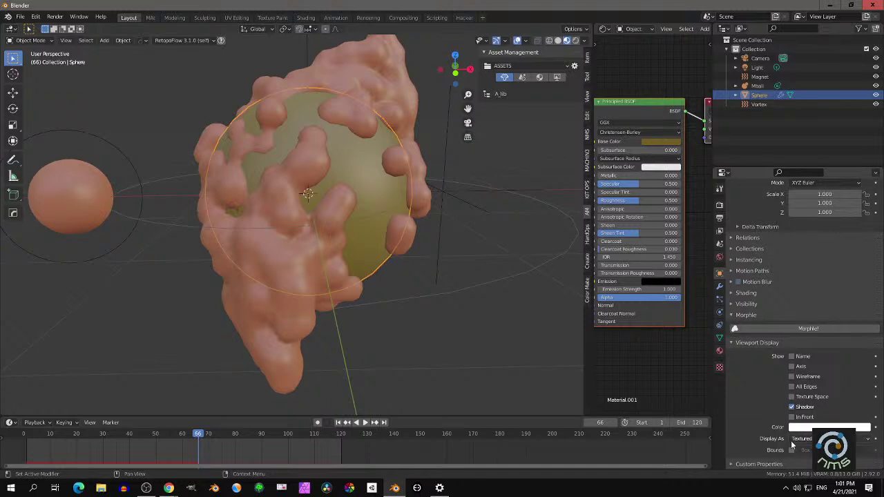
{"action": "left_click", "coordinate": [807, 443]}
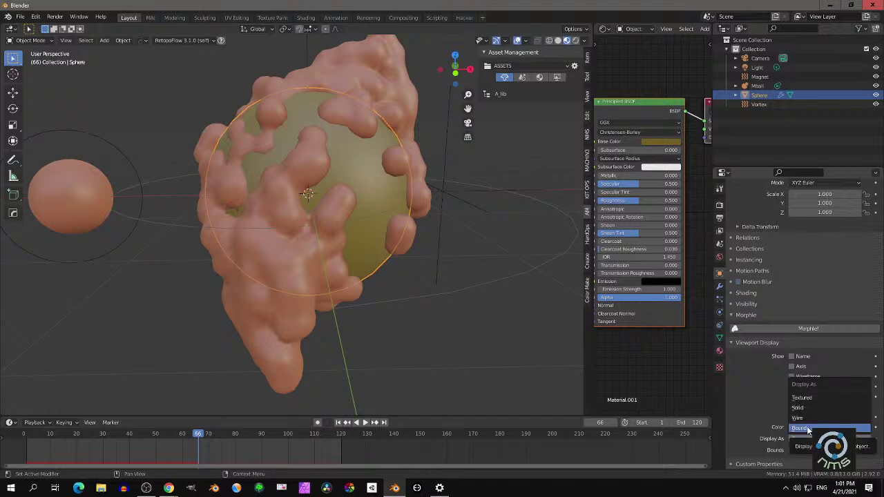
{"action": "left_click", "coordinate": [808, 429]}
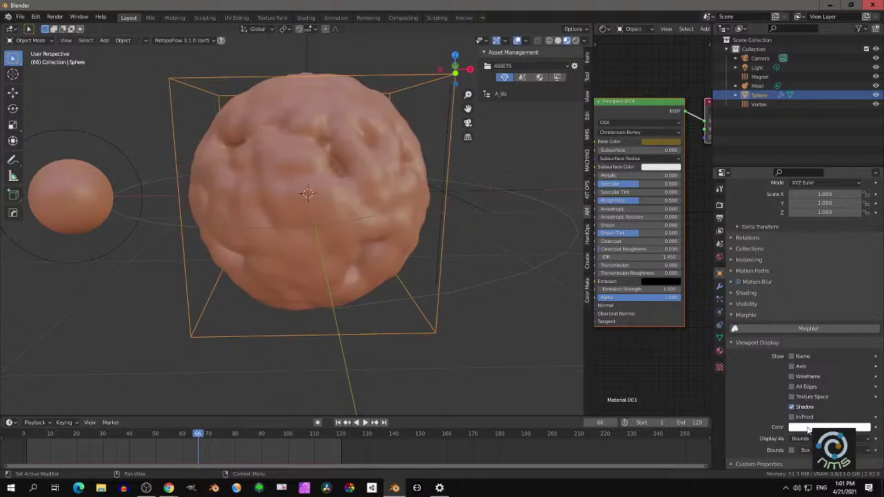
Replay the simulation from the first frame to frame 58 and examine the shape from several angles
{"action": "left_click", "coordinate": [351, 423]}
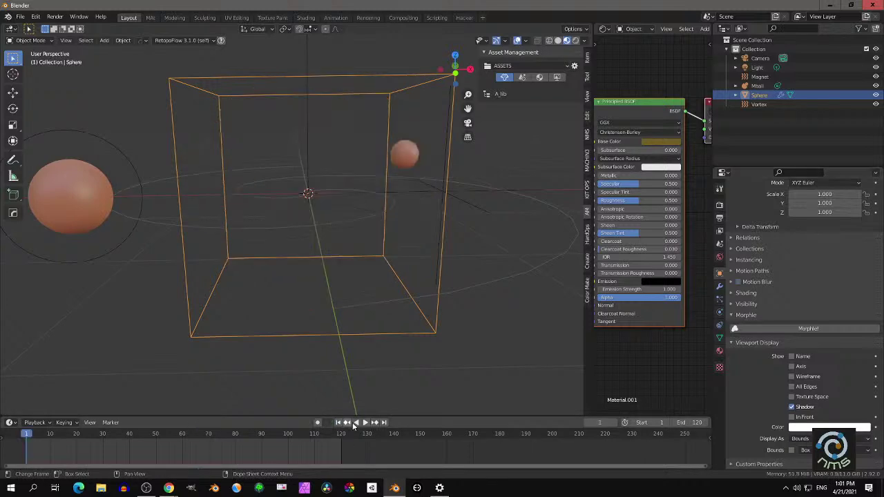
{"action": "left_click", "coordinate": [365, 423]}
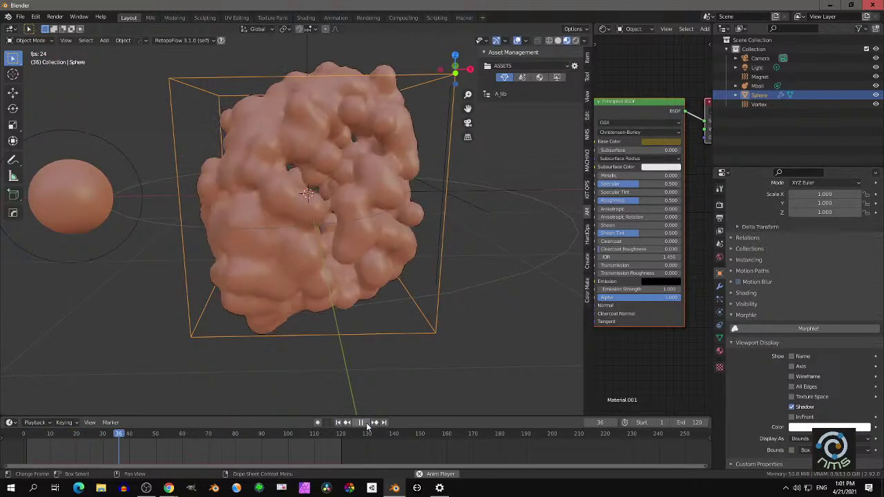
{"action": "left_click", "coordinate": [367, 424]}
{"action": "mouse_move", "coordinate": [483, 298]}
{"action": "middle_mouse_down"}
{"action": "mouse_move", "coordinate": [381, 284]}
{"action": "mouse_move", "coordinate": [462, 280]}
{"action": "mouse_move", "coordinate": [493, 290]}
{"action": "middle_mouse_up"}
{"action": "middle_click_drag", "start_coordinate": [412, 267], "coordinate": [394, 270]}
{"action": "scroll", "coordinate": [443, 220], "scroll_direction": "down", "scroll_amount": 5}
{"action": "middle_click_drag", "start_coordinate": [406, 239], "coordinate": [419, 247]}
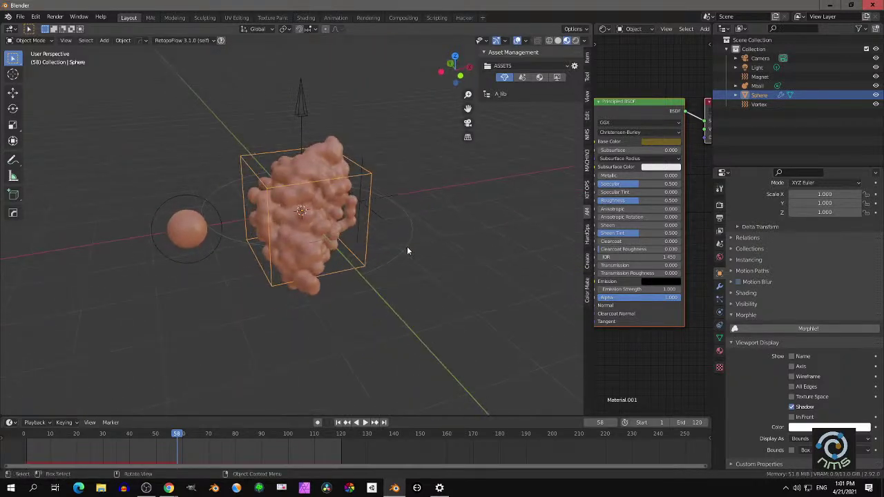
Select the vortex field and play the simulation on to frame 118, inspecting the shape from below and up close
{"action": "left_click", "coordinate": [396, 259]}
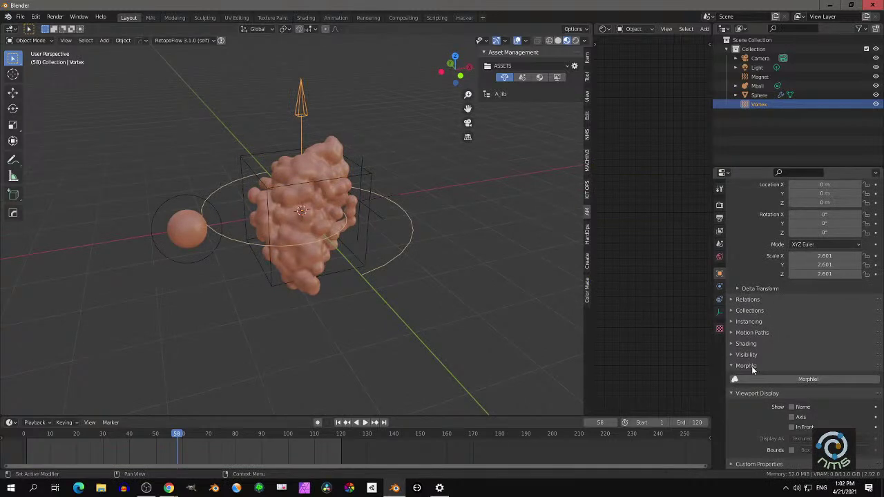
{"action": "left_click", "coordinate": [365, 423]}
{"action": "left_click", "coordinate": [368, 424]}
{"action": "middle_click_drag", "start_coordinate": [351, 356], "coordinate": [356, 299]}
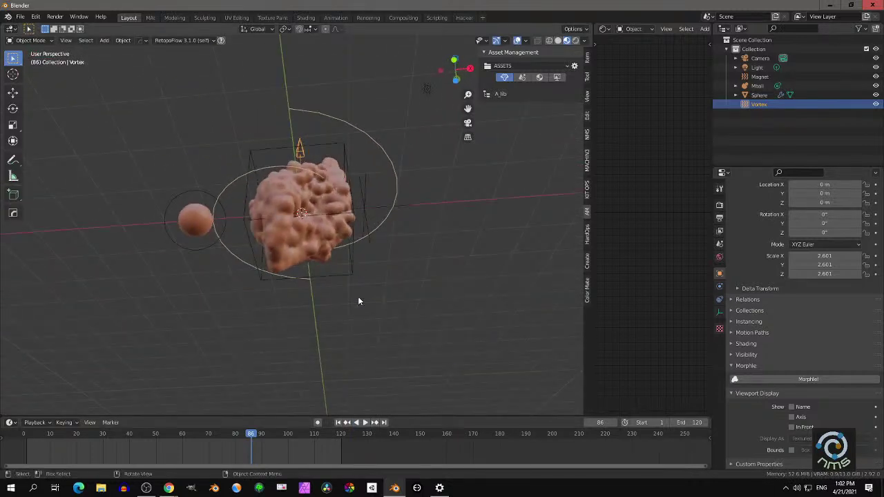
{"action": "left_click", "coordinate": [366, 423]}
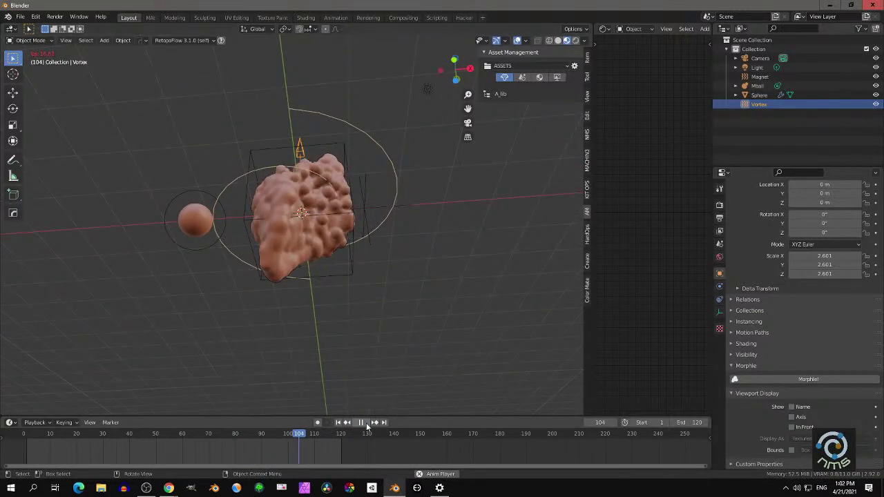
{"action": "left_click", "coordinate": [361, 423]}
{"action": "middle_click_drag", "start_coordinate": [395, 363], "coordinate": [407, 300]}
{"action": "scroll", "coordinate": [293, 327], "scroll_direction": "up", "scroll_amount": 3}
Select the original metaball, show its Metaball settings and rescale it slightly and uniformly
{"action": "left_click", "coordinate": [513, 235]}
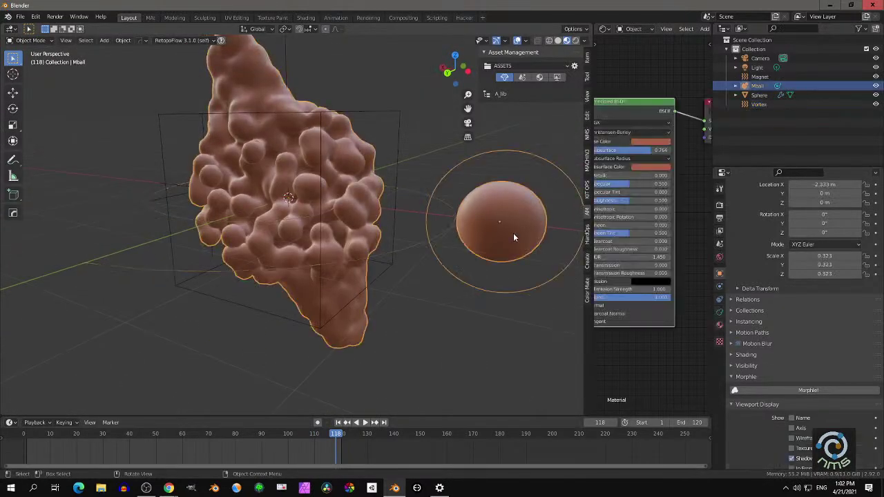
{"action": "left_click", "coordinate": [719, 311]}
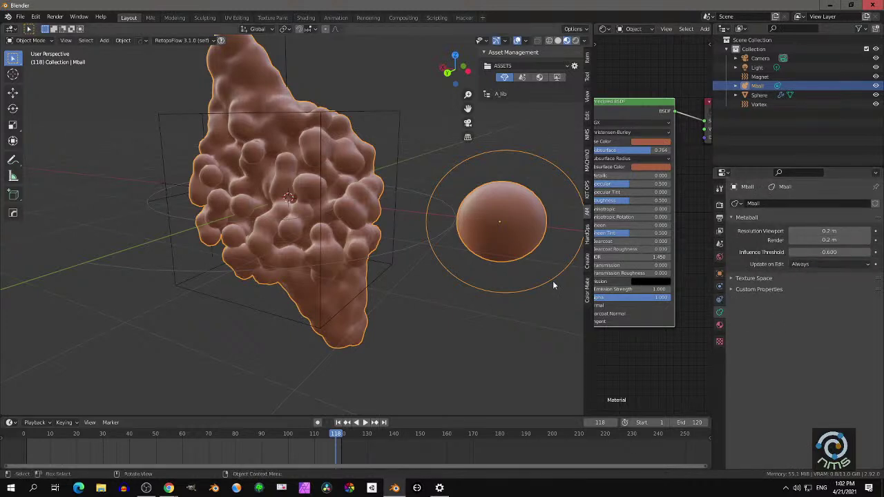
{"action": "key", "text": "s"}
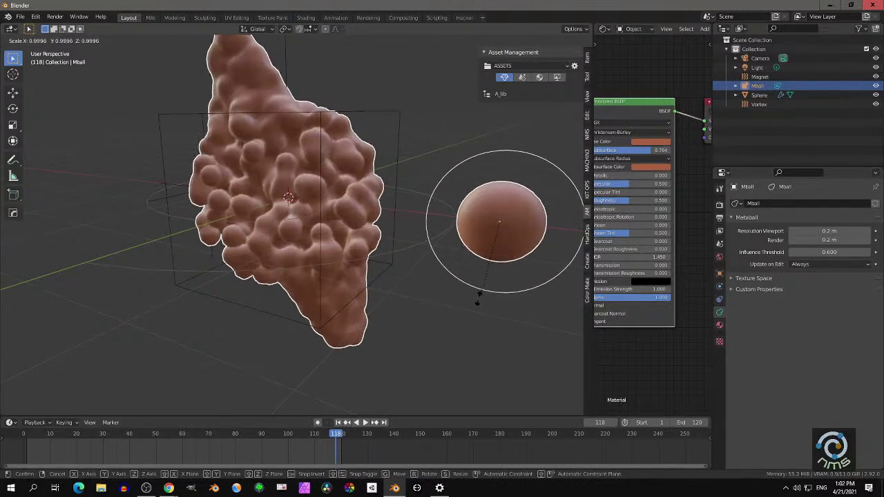
{"action": "left_click", "coordinate": [455, 294]}
Try stretching the original metaball along the global Z axis to about 1.96 times its size
{"action": "middle_click_drag", "start_coordinate": [345, 279], "coordinate": [424, 300]}
{"action": "key", "text": "s"}
{"action": "key", "text": "z"}
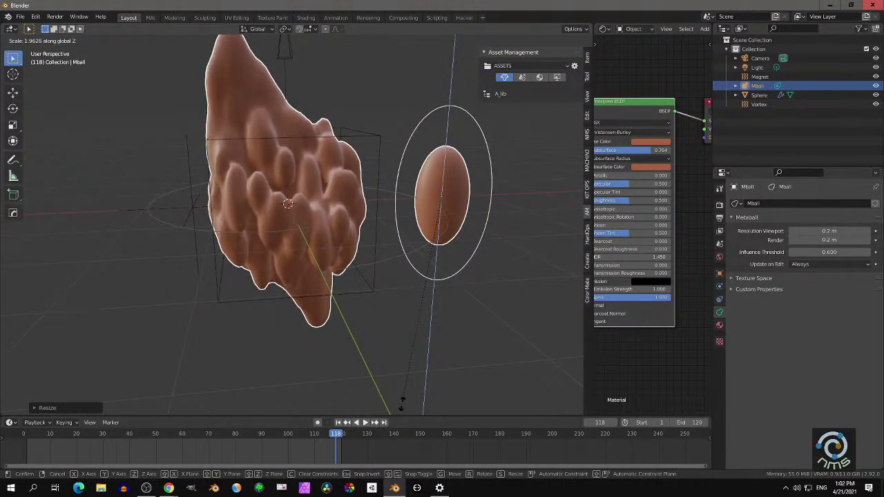
{"action": "right_click", "coordinate": [407, 93]}
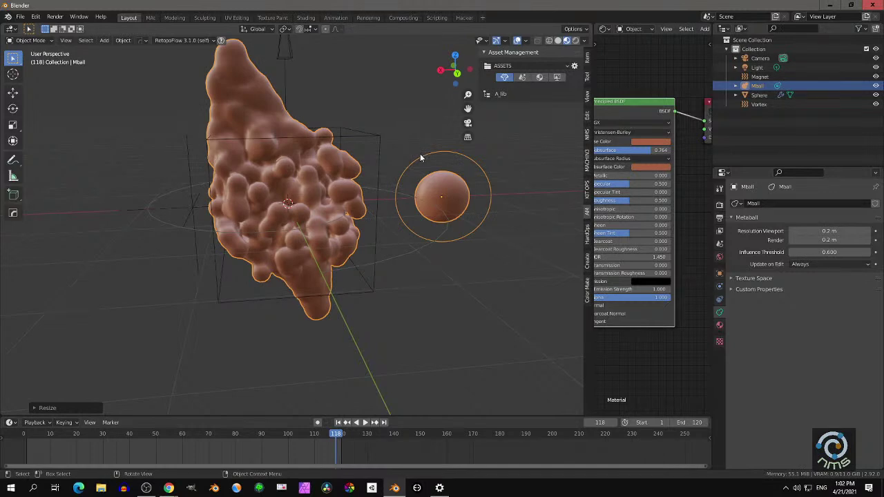
Try stretching the original metaball along the global Y axis to about 2.6 times its size, and scale it back along Y
{"action": "key", "text": "s"}
{"action": "key", "text": "y"}
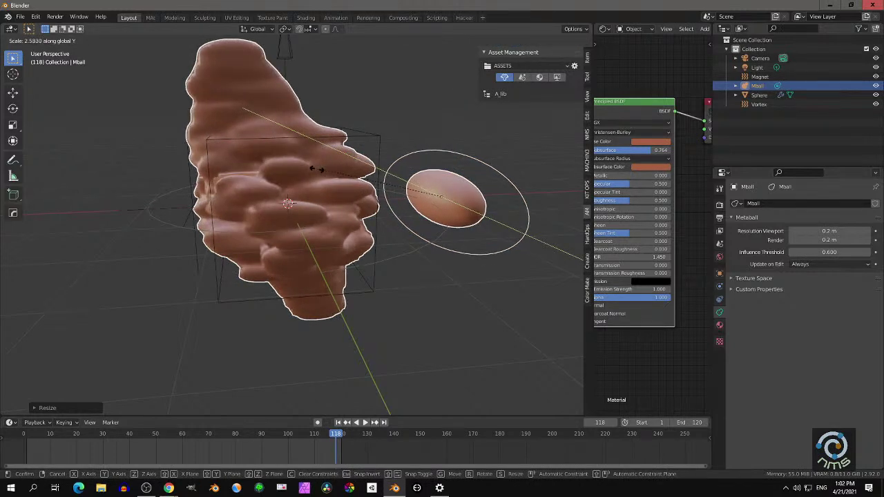
{"action": "left_click", "coordinate": [292, 166]}
{"action": "middle_click_drag", "start_coordinate": [292, 158], "coordinate": [368, 191]}
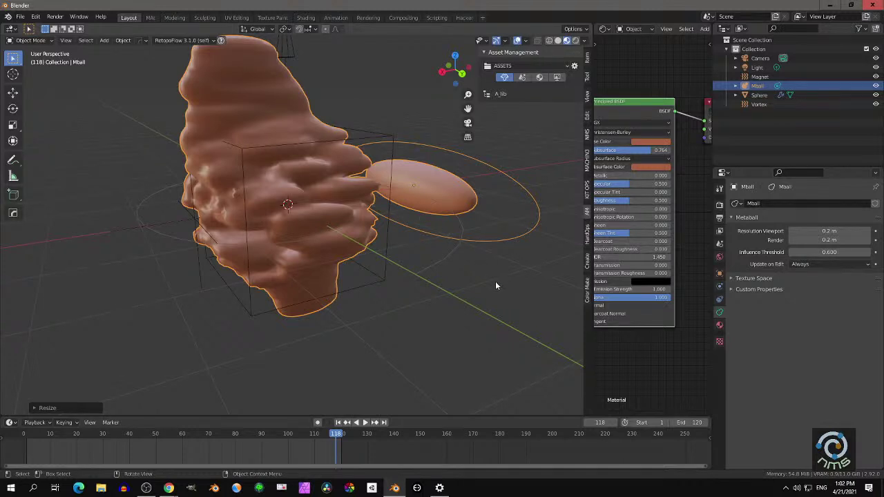
{"action": "key", "text": "s"}
{"action": "key", "text": "y"}
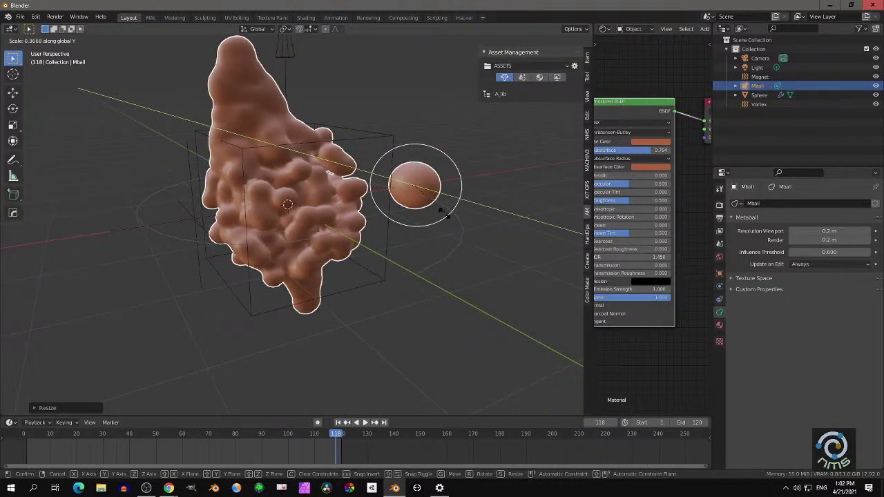
{"action": "left_click", "coordinate": [446, 217]}
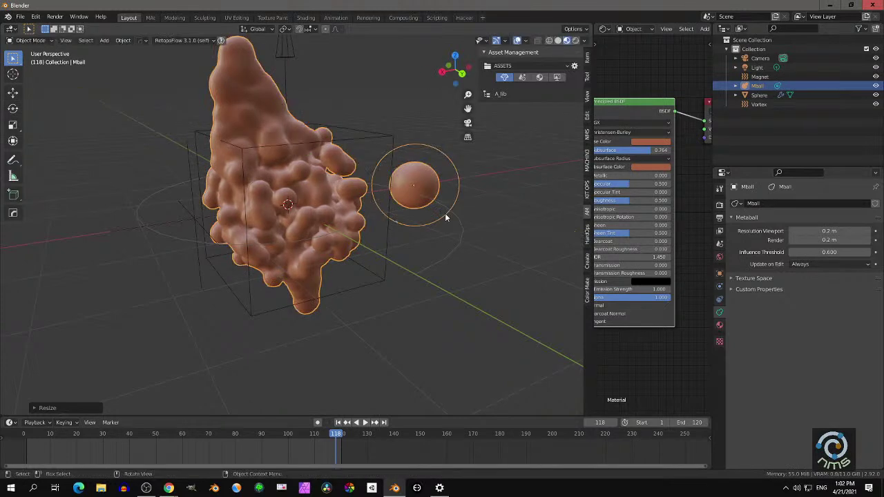
Enlarge the original metaball slightly and uniformly, and view the resulting shape from other angles
{"action": "key", "text": "s"}
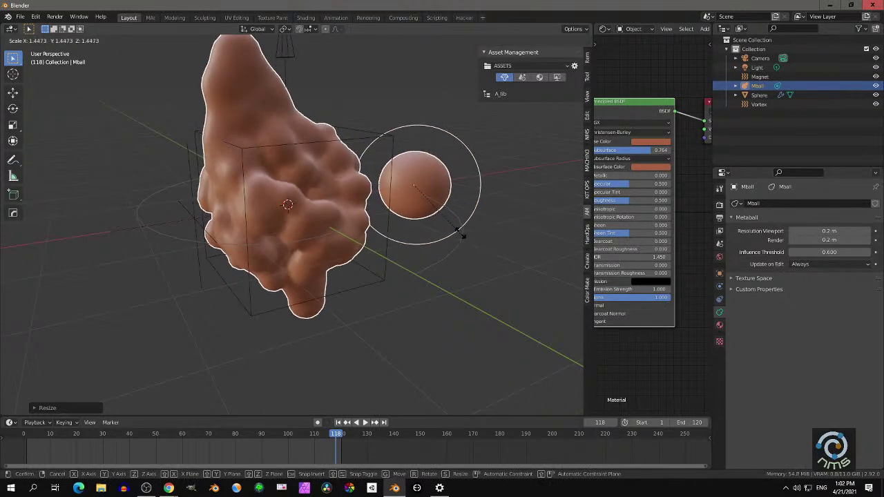
{"action": "left_click", "coordinate": [452, 225]}
{"action": "middle_click_drag", "start_coordinate": [453, 226], "coordinate": [31, 201]}
{"action": "middle_click_drag", "start_coordinate": [161, 271], "coordinate": [310, 272]}
Scrub back through the early frames to frame 32, inspecting the instanced metaballs from several angles
{"action": "left_click_drag", "start_coordinate": [296, 432], "coordinate": [59, 441]}
{"action": "middle_click_drag", "start_coordinate": [102, 293], "coordinate": [303, 250]}
{"action": "mouse_move", "coordinate": [61, 438]}
{"action": "left_mouse_down"}
{"action": "mouse_move", "coordinate": [91, 436]}
{"action": "mouse_move", "coordinate": [73, 436]}
{"action": "left_mouse_up"}
{"action": "middle_click_drag", "start_coordinate": [127, 340], "coordinate": [233, 328]}
{"action": "scroll", "coordinate": [232, 328], "scroll_direction": "up", "scroll_amount": 1}
{"action": "left_click_drag", "start_coordinate": [83, 437], "coordinate": [109, 432]}
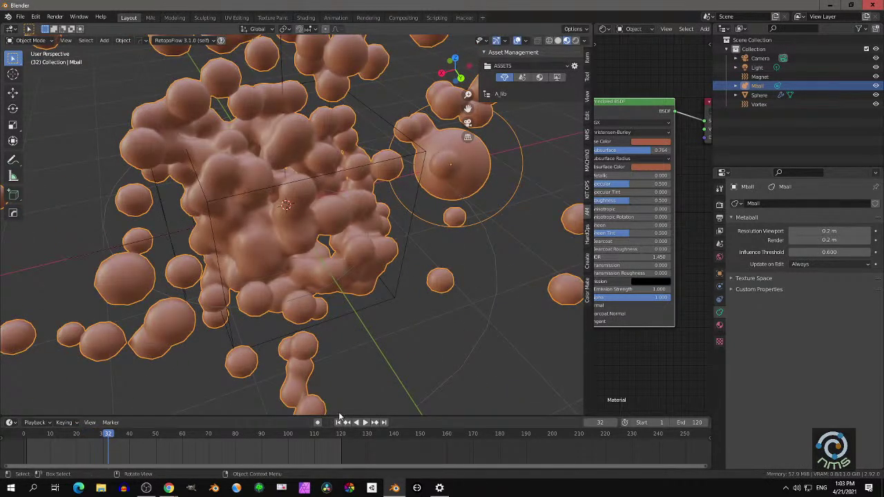
Replay the simulation from the first frame and stop it at frame 47
{"action": "left_click", "coordinate": [338, 422]}
{"action": "left_click", "coordinate": [365, 424]}
{"action": "scroll", "coordinate": [341, 338], "scroll_direction": "down", "scroll_amount": 3}
{"action": "middle_click_drag", "start_coordinate": [341, 338], "coordinate": [315, 307]}
{"action": "key", "text": "shift+Left"}
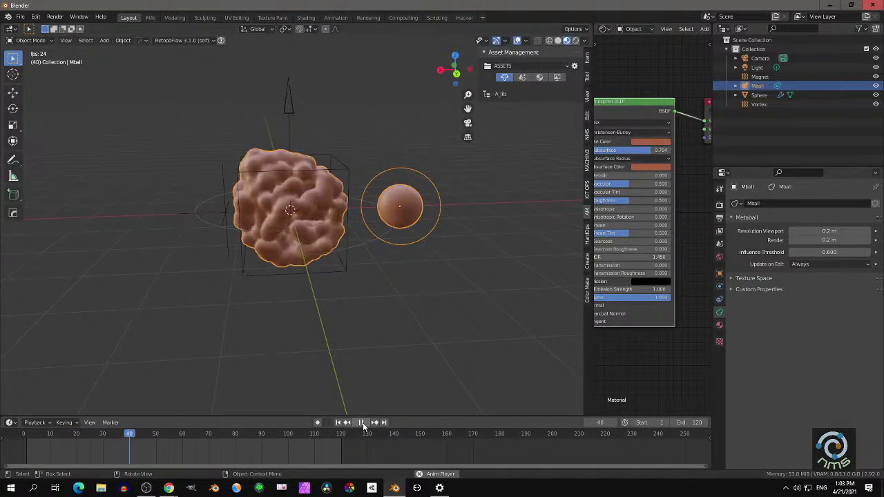
{"action": "left_click", "coordinate": [362, 422]}
{"action": "middle_click_drag", "start_coordinate": [301, 300], "coordinate": [248, 238]}
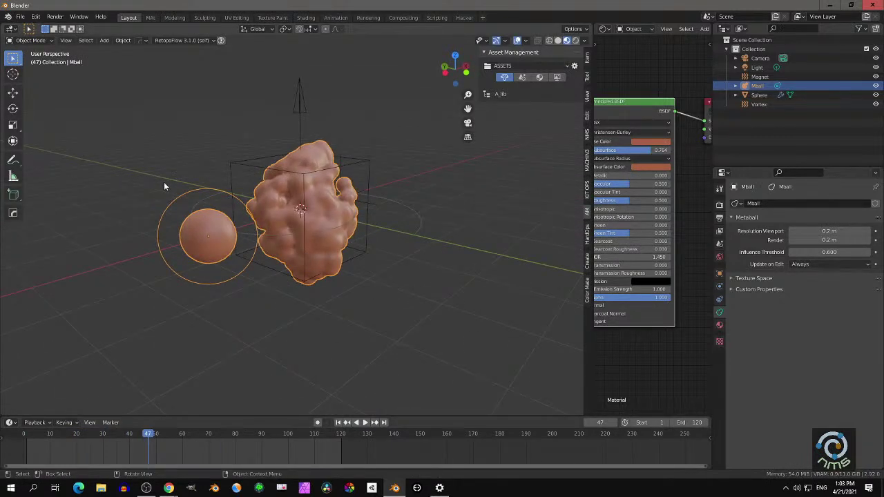
Convert the metaball object to a mesh
{"action": "left_click", "coordinate": [124, 41]}
{"action": "mouse_move", "coordinate": [164, 247]}
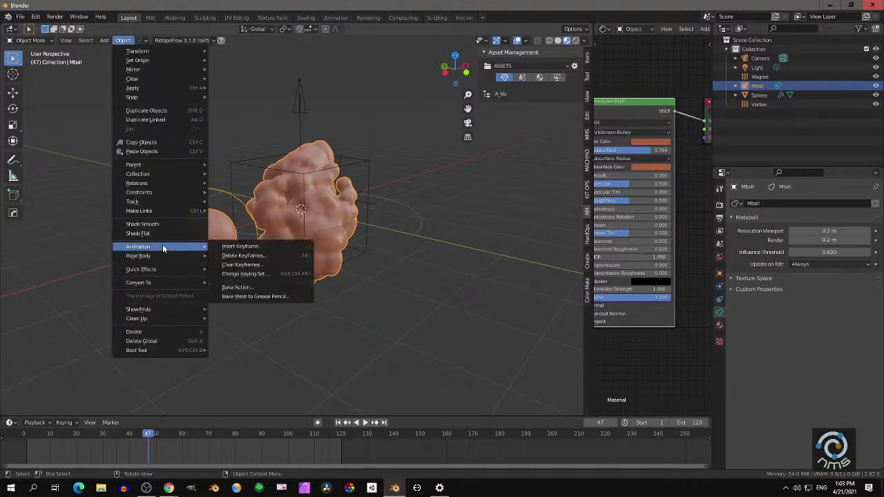
{"action": "mouse_move", "coordinate": [149, 282]}
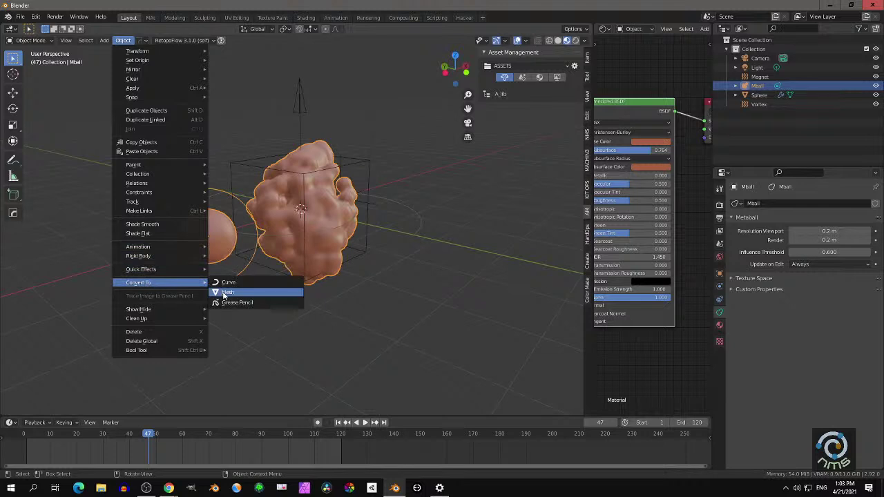
{"action": "left_click", "coordinate": [225, 292]}
{"action": "middle_click_drag", "start_coordinate": [229, 281], "coordinate": [274, 223]}
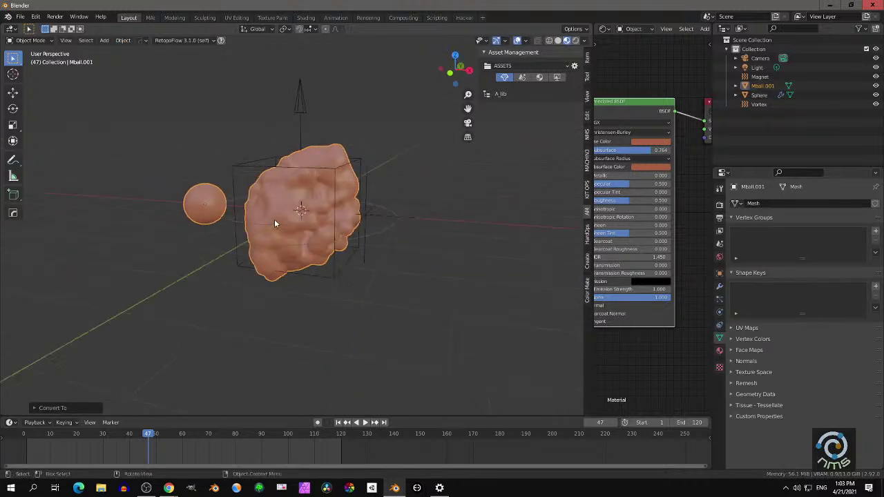
Delete the particle-emitting sphere along with the vortex and magnet force fields
{"action": "left_click", "coordinate": [719, 298]}
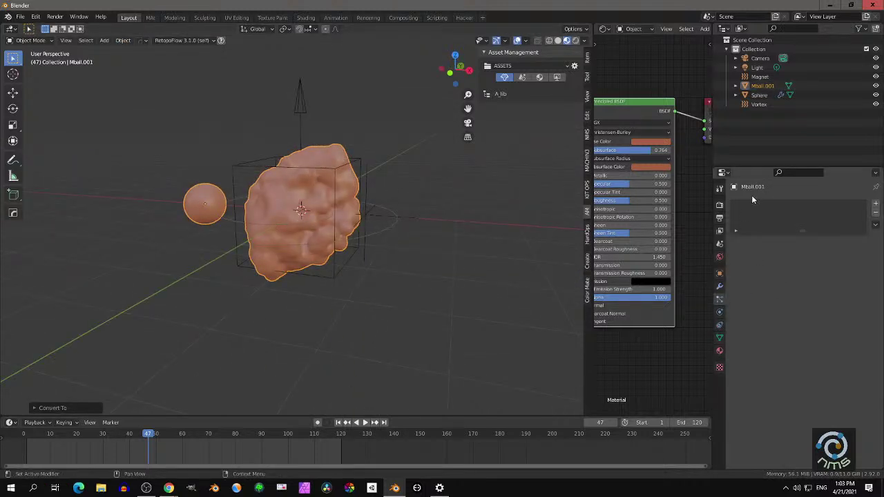
{"action": "mouse_move", "coordinate": [298, 209]}
{"action": "middle_mouse_down"}
{"action": "mouse_move", "coordinate": [280, 206]}
{"action": "mouse_move", "coordinate": [294, 201]}
{"action": "middle_mouse_up"}
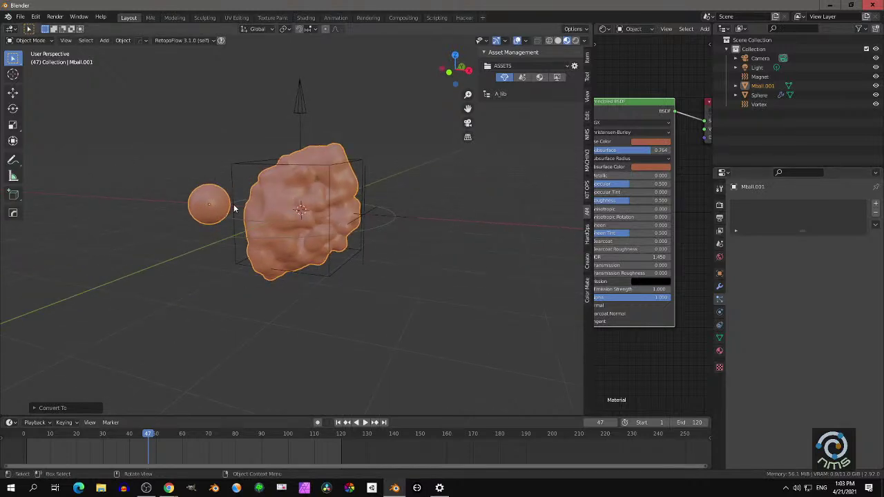
{"action": "left_click", "coordinate": [360, 162]}
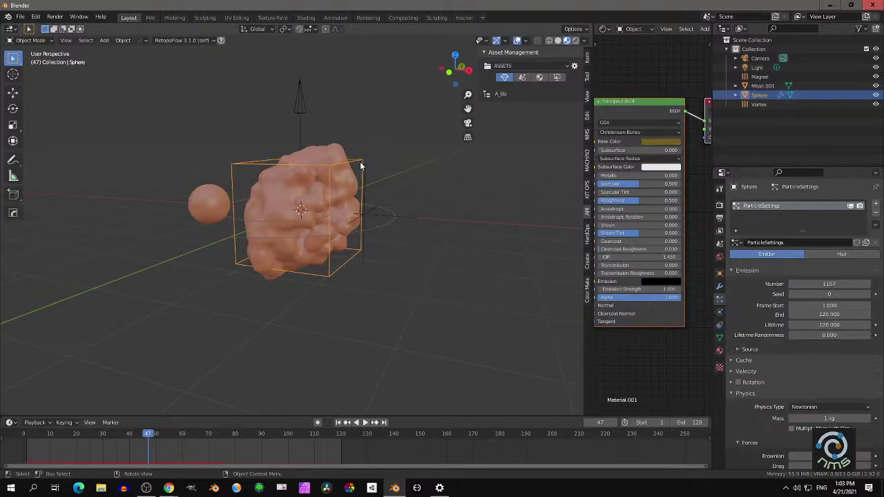
{"action": "key", "text": "Delete"}
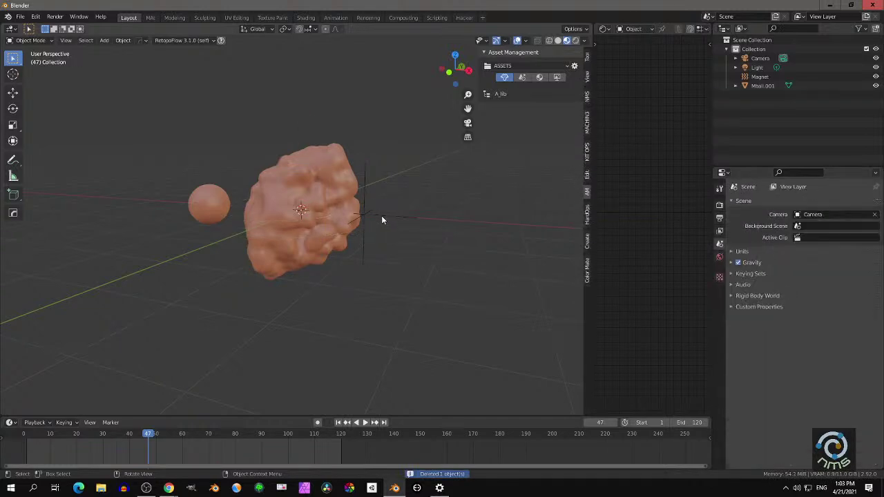
{"action": "left_click", "coordinate": [375, 214]}
{"action": "key", "text": "Delete"}
Remove the separate ball from the converted mesh by deleting its linked faces in Edit Mode, and return to Object Mode
{"action": "left_click", "coordinate": [211, 192]}
{"action": "middle_click_drag", "start_coordinate": [208, 191], "coordinate": [249, 208]}
{"action": "key", "text": "Tab"}
{"action": "middle_click_drag", "start_coordinate": [194, 207], "coordinate": [225, 217]}
{"action": "scroll", "coordinate": [204, 241], "scroll_direction": "up", "scroll_amount": 2}
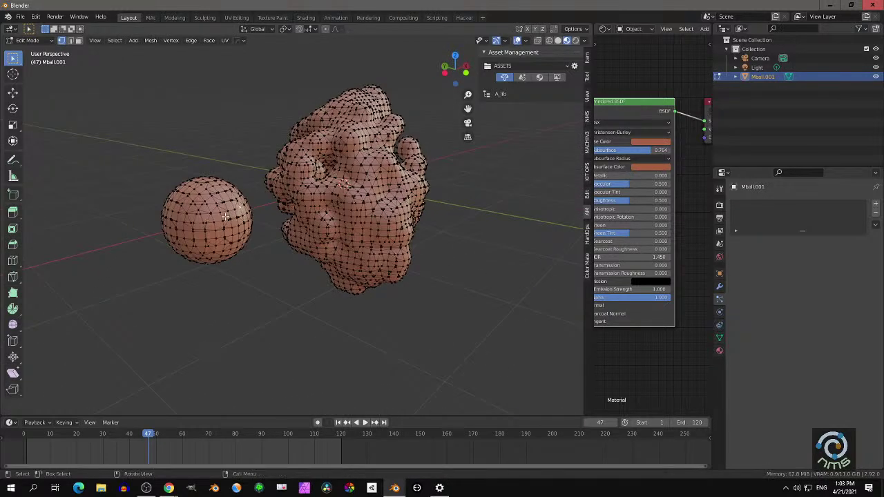
{"action": "left_click", "coordinate": [225, 216]}
{"action": "key", "text": "l"}
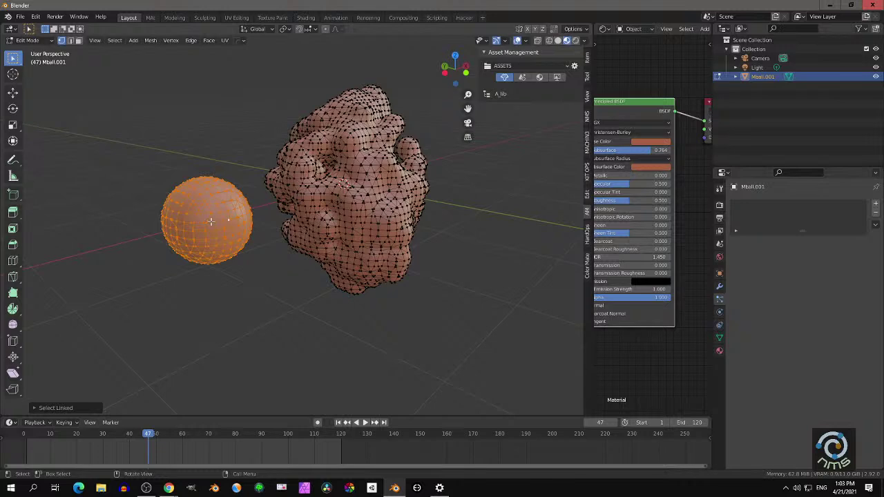
{"action": "key", "text": "x"}
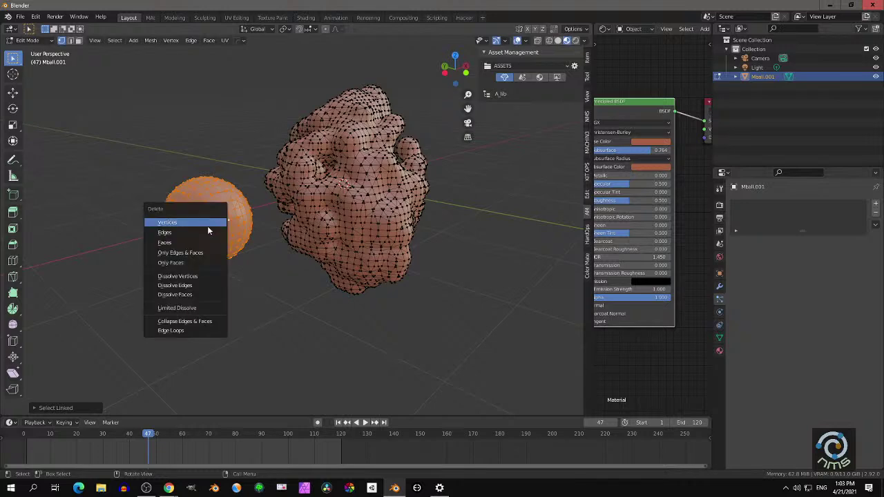
{"action": "left_click", "coordinate": [196, 242]}
{"action": "mouse_move", "coordinate": [242, 236]}
{"action": "middle_mouse_down"}
{"action": "mouse_move", "coordinate": [207, 246]}
{"action": "mouse_move", "coordinate": [256, 233]}
{"action": "middle_mouse_up"}
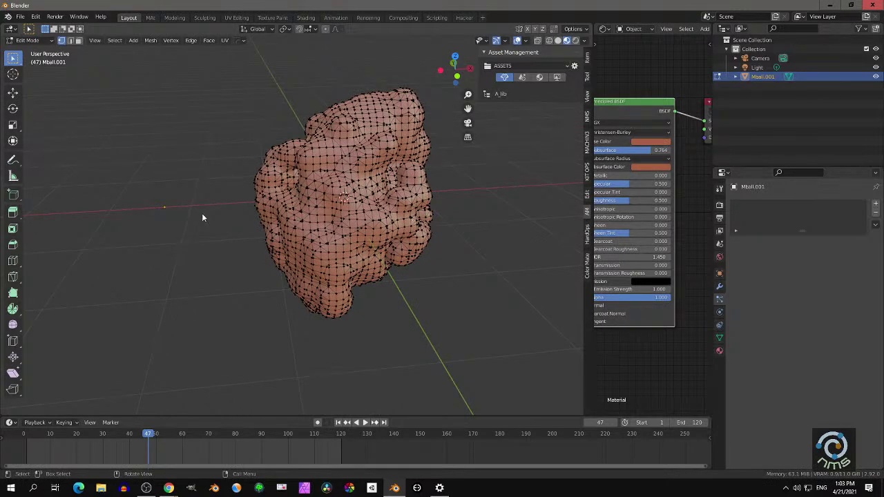
{"action": "key", "text": "Tab"}
Set the mesh's origin to the 3D cursor
{"action": "right_click", "coordinate": [346, 181]}
{"action": "mouse_move", "coordinate": [325, 201]}
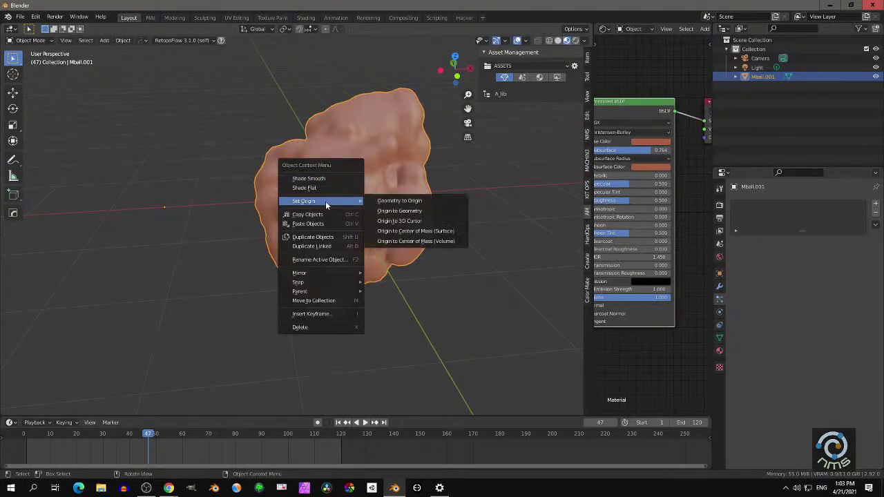
{"action": "left_click", "coordinate": [396, 220]}
{"action": "middle_click_drag", "start_coordinate": [406, 230], "coordinate": [332, 208]}
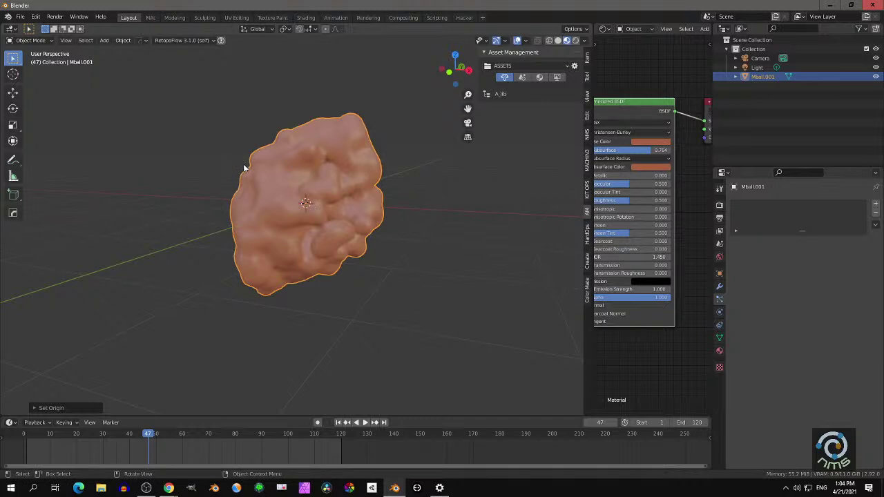
Switch the mesh to Weight Paint mode and generate Curvature weights with Tissue Tools
{"action": "key", "text": "ctrl+Tab"}
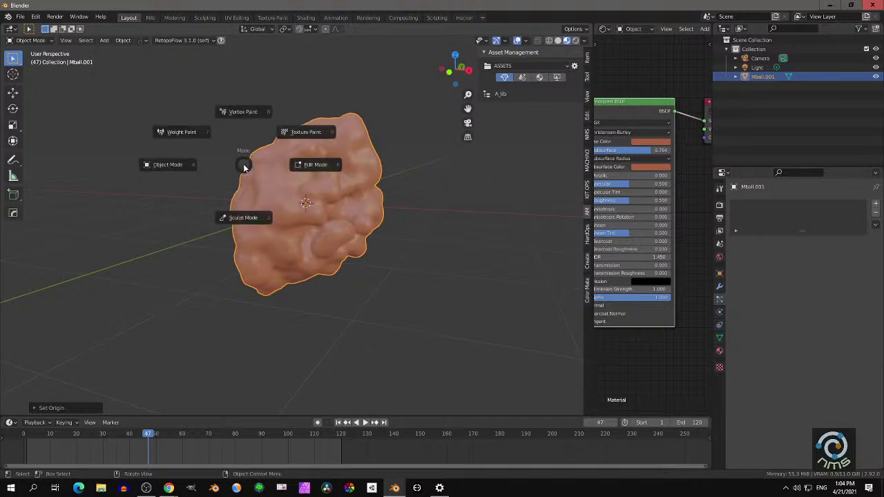
{"action": "left_click", "coordinate": [181, 131]}
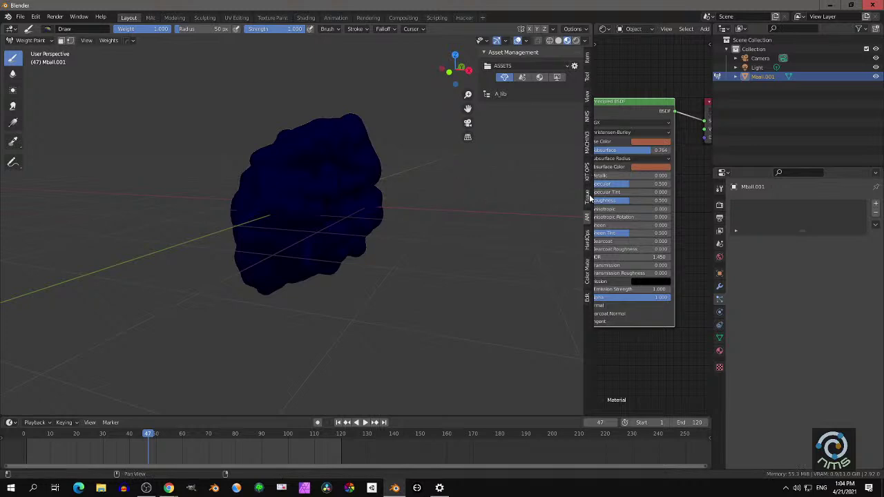
{"action": "left_click", "coordinate": [587, 199]}
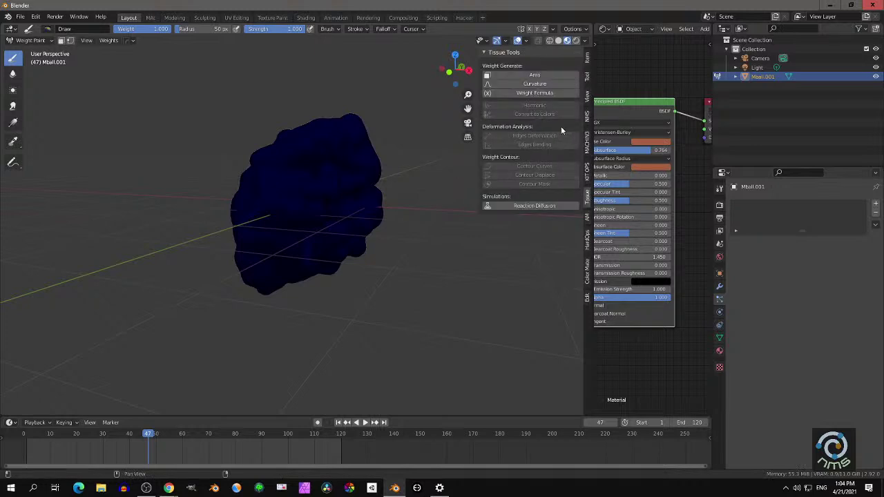
{"action": "left_click", "coordinate": [536, 85]}
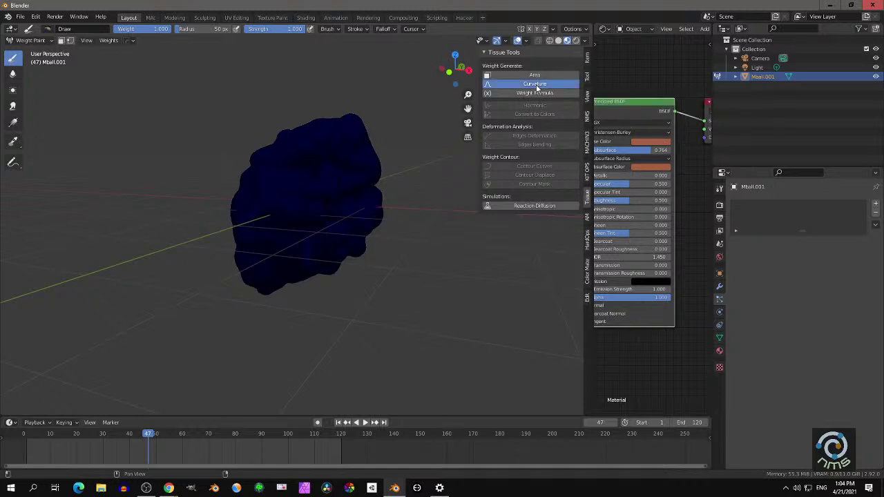
{"action": "middle_click_drag", "start_coordinate": [335, 161], "coordinate": [353, 179]}
{"action": "scroll", "coordinate": [282, 172], "scroll_direction": "up", "scroll_amount": 1}
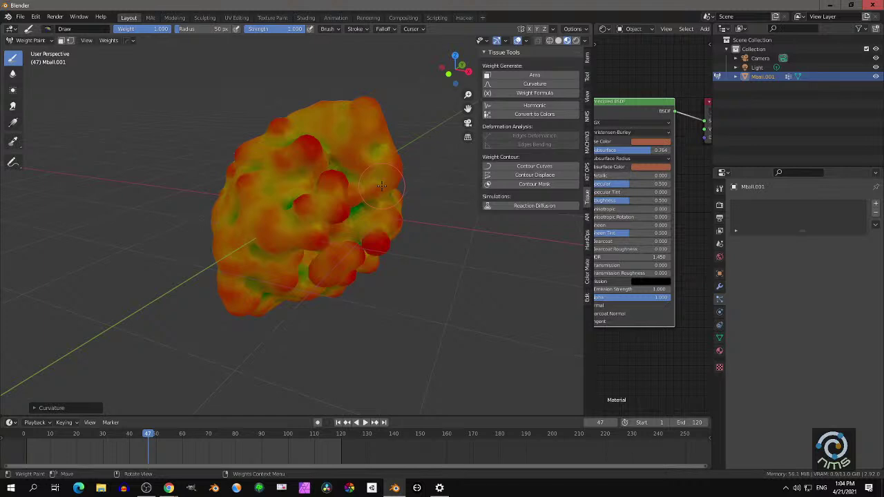
{"action": "mouse_move", "coordinate": [384, 183]}
{"action": "middle_mouse_down"}
{"action": "mouse_move", "coordinate": [424, 182]}
{"action": "mouse_move", "coordinate": [378, 187]}
{"action": "middle_mouse_up"}
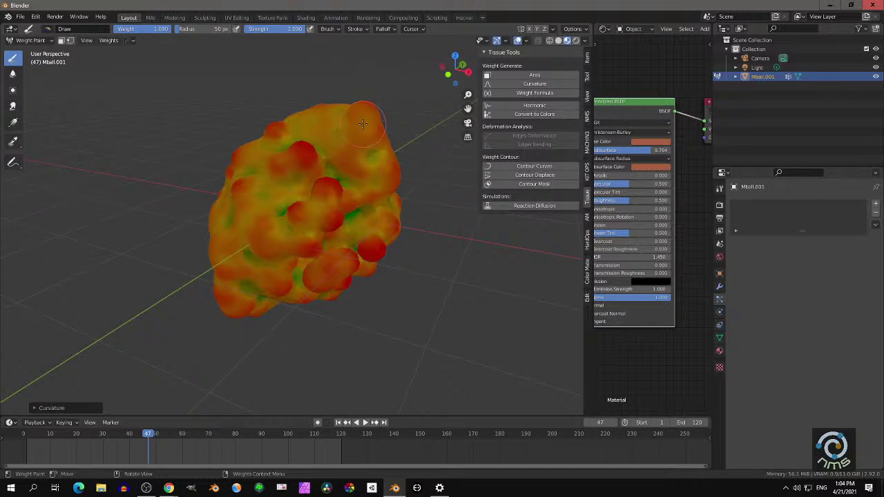
{"action": "middle_click_drag", "start_coordinate": [363, 124], "coordinate": [382, 156]}
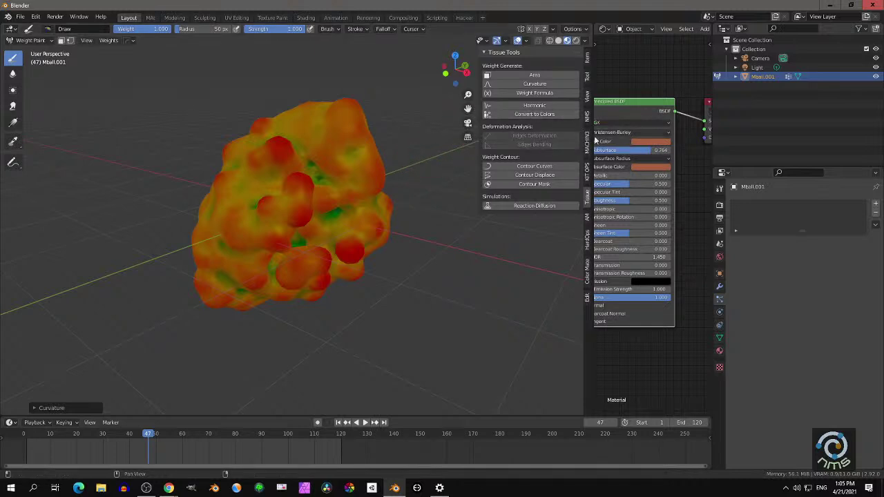
Find the Mesh: Tissue add-on in the preferences by searching for "tissue", check its details and close the preferences
{"action": "left_click", "coordinate": [35, 17]}
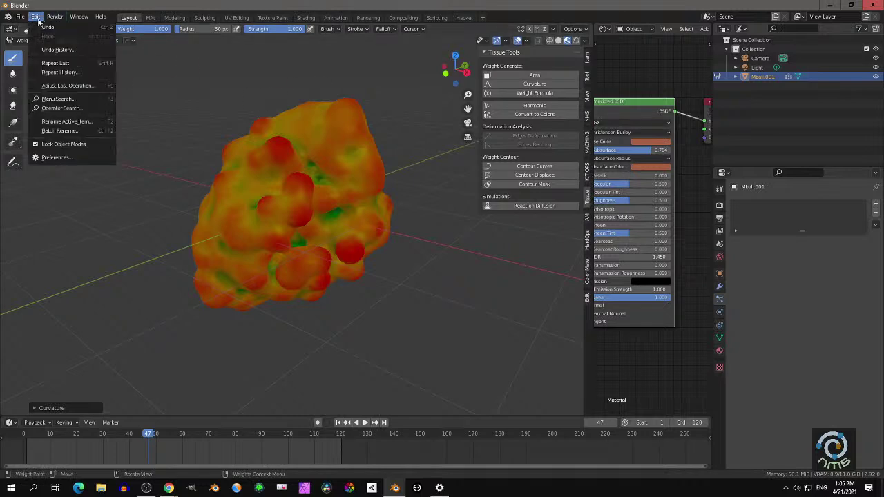
{"action": "left_click", "coordinate": [59, 158]}
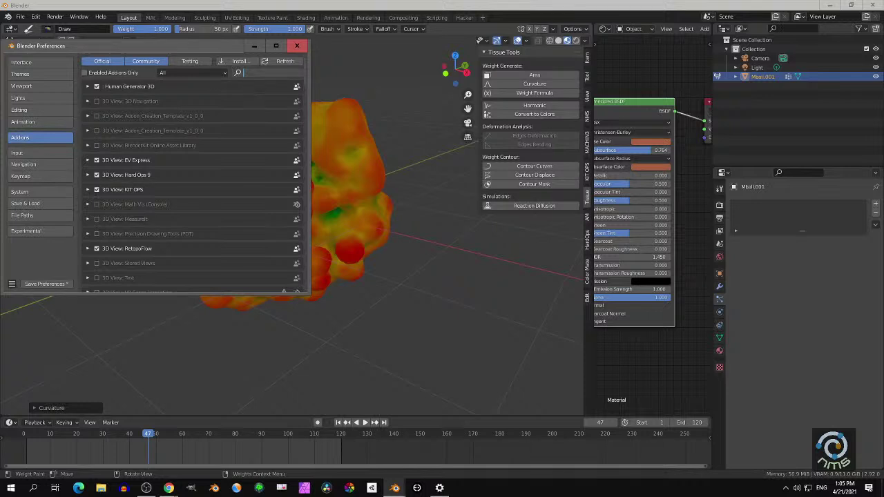
{"action": "type", "text": "tissue"}
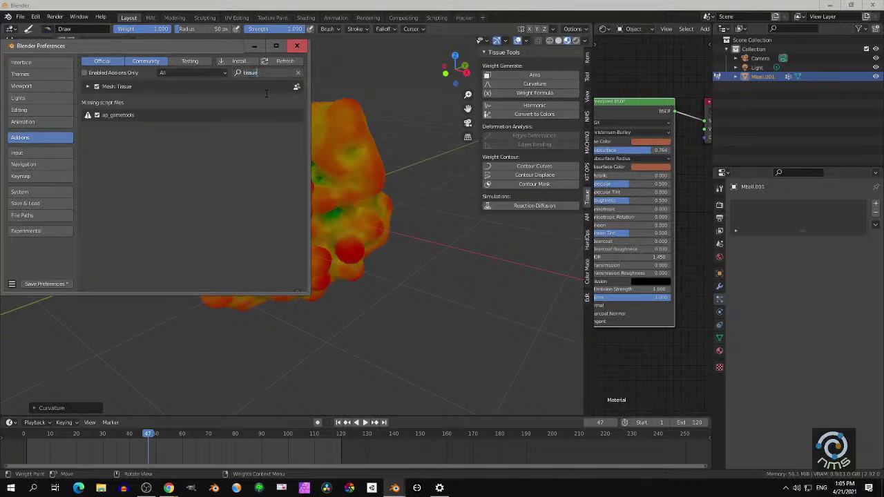
{"action": "left_click", "coordinate": [87, 87]}
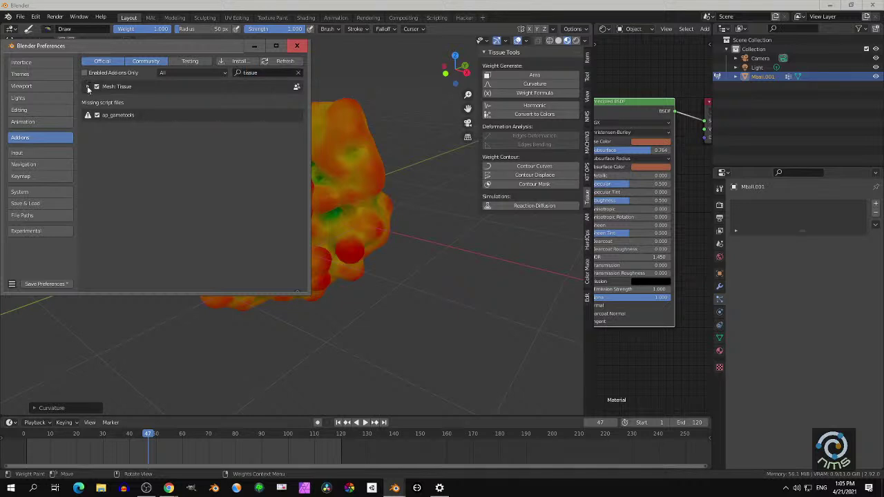
{"action": "left_click", "coordinate": [88, 87]}
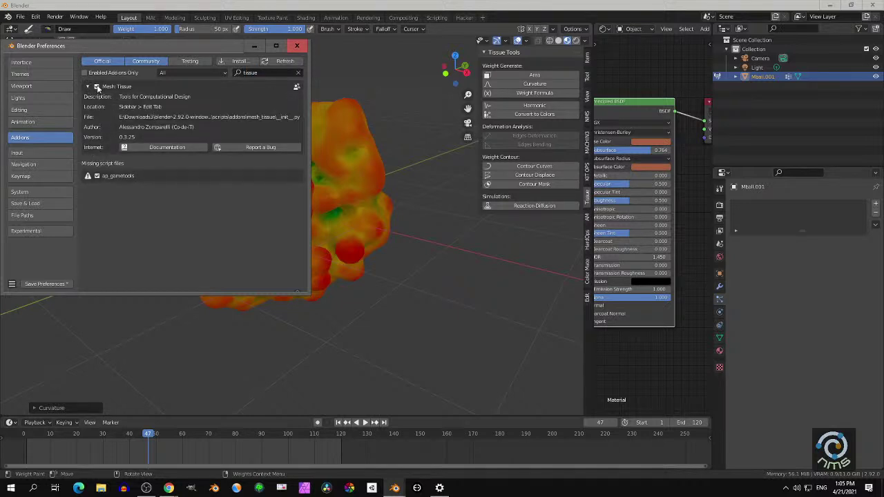
{"action": "left_click", "coordinate": [297, 45]}
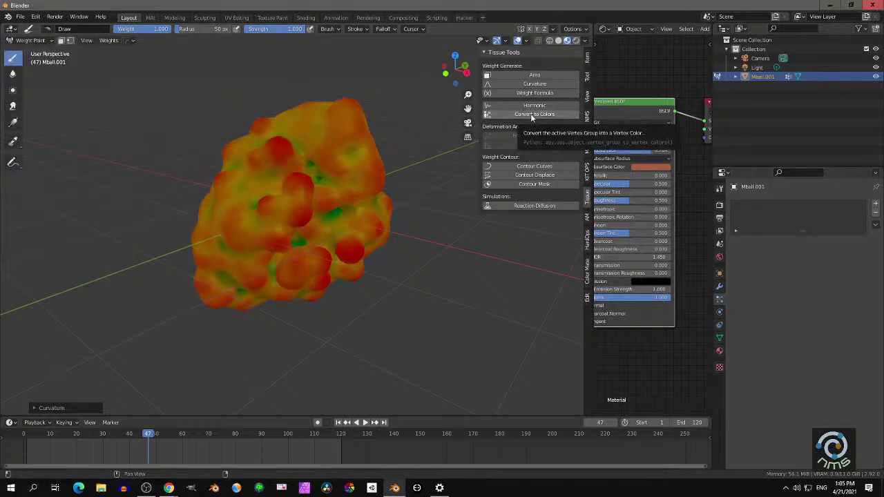
Convert the mesh's Curvature_value vertex group into a vertex color layer with Tissue Tools, with the mesh's Vertex Colors list expanded
{"action": "left_click", "coordinate": [719, 341]}
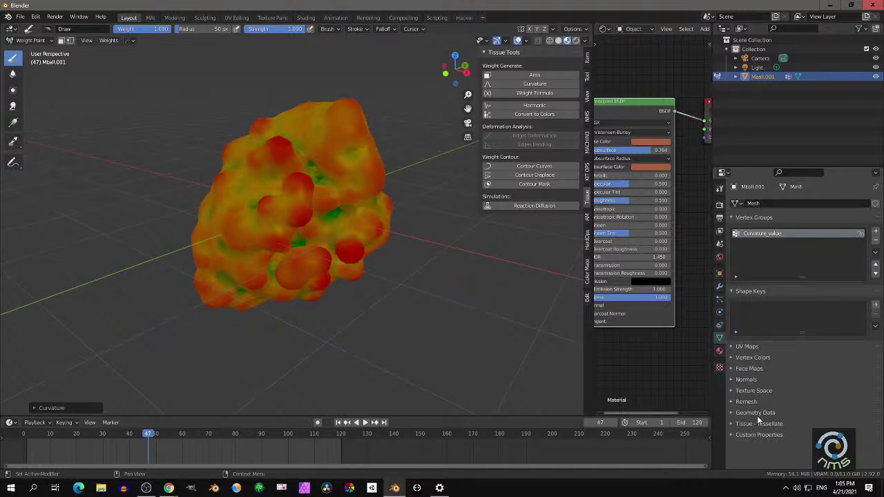
{"action": "left_click", "coordinate": [753, 357]}
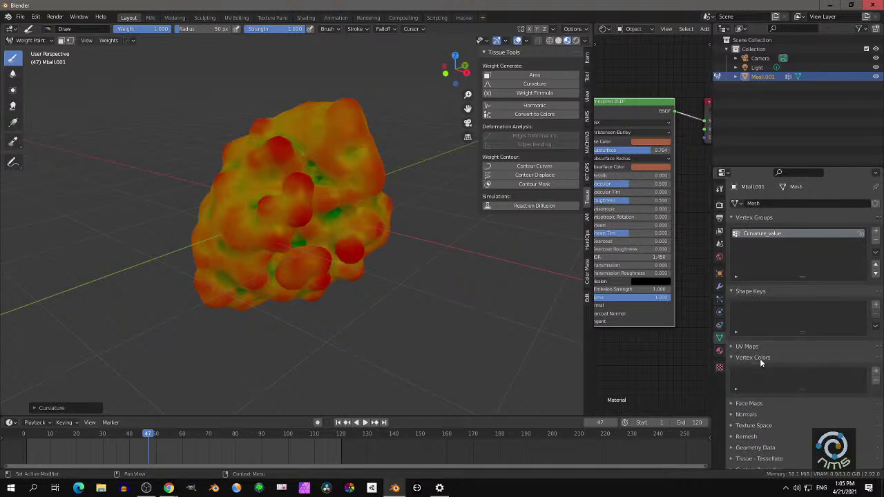
{"action": "left_click", "coordinate": [534, 114]}
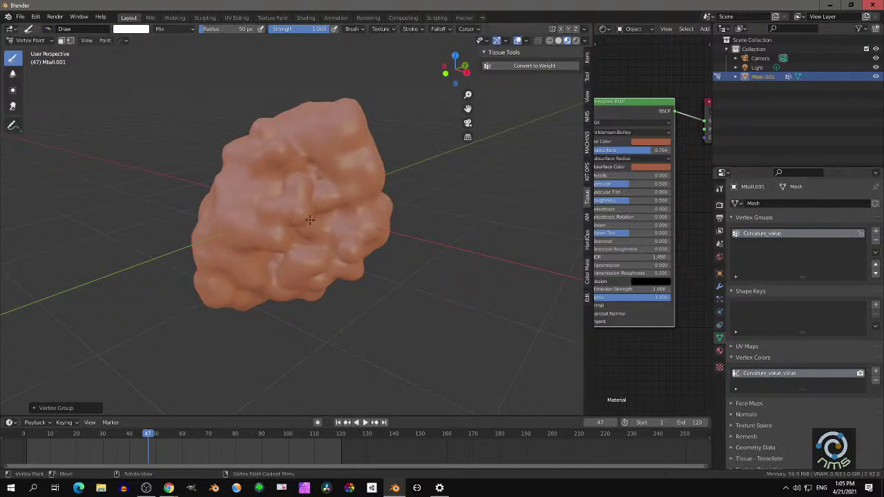
{"action": "middle_click_drag", "start_coordinate": [168, 147], "coordinate": [193, 150]}
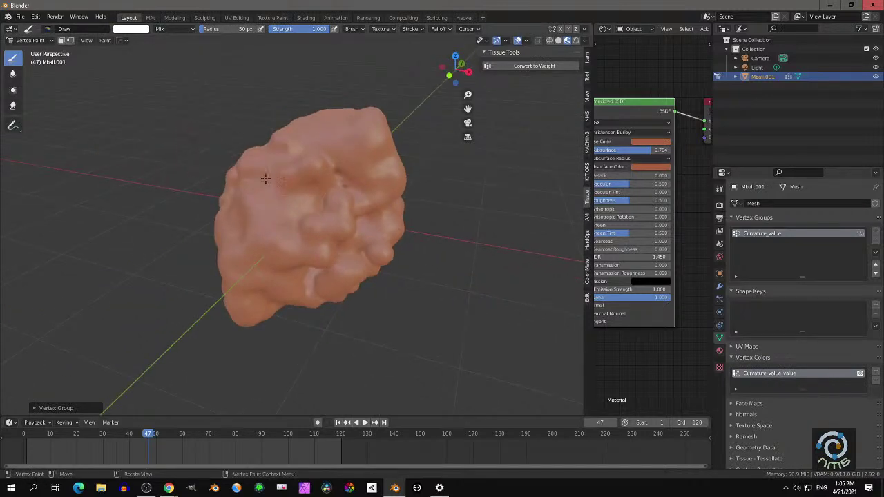
Return the mesh to Object Mode and rename its vertex color layer as Col
{"action": "key", "text": "ctrl+Tab"}
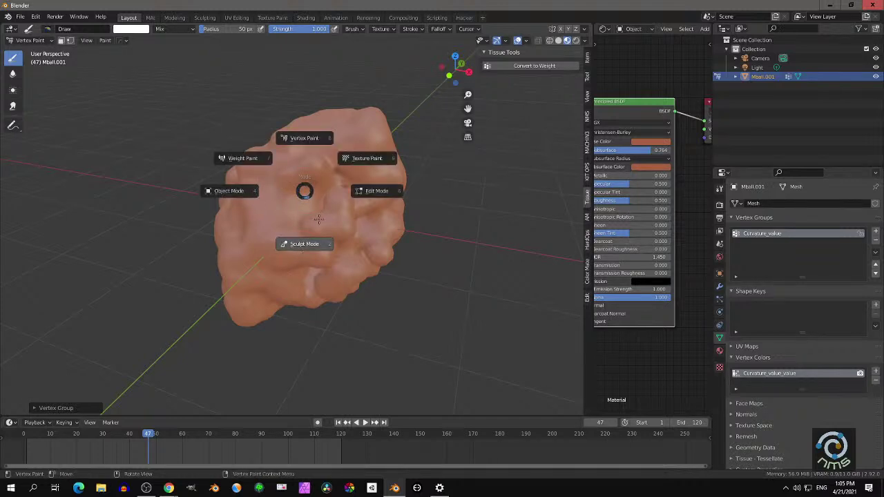
{"action": "left_click", "coordinate": [357, 200]}
{"action": "key", "text": "Tab"}
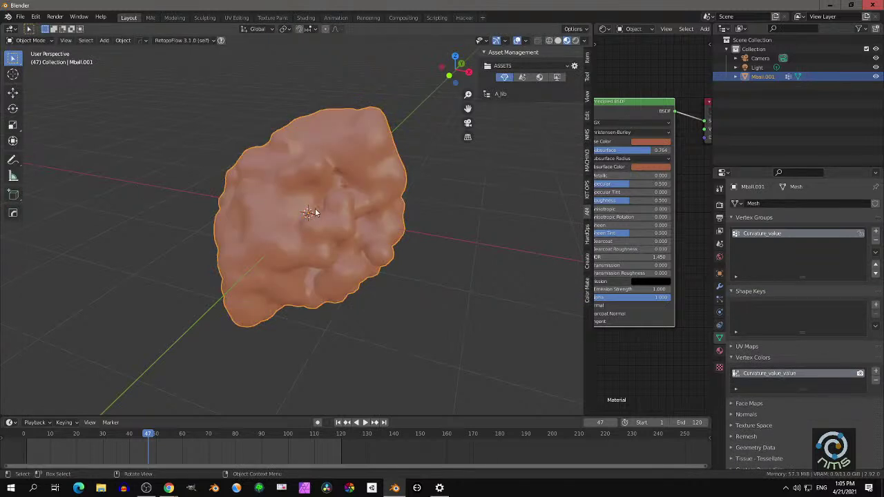
{"action": "middle_click_drag", "start_coordinate": [300, 212], "coordinate": [332, 210]}
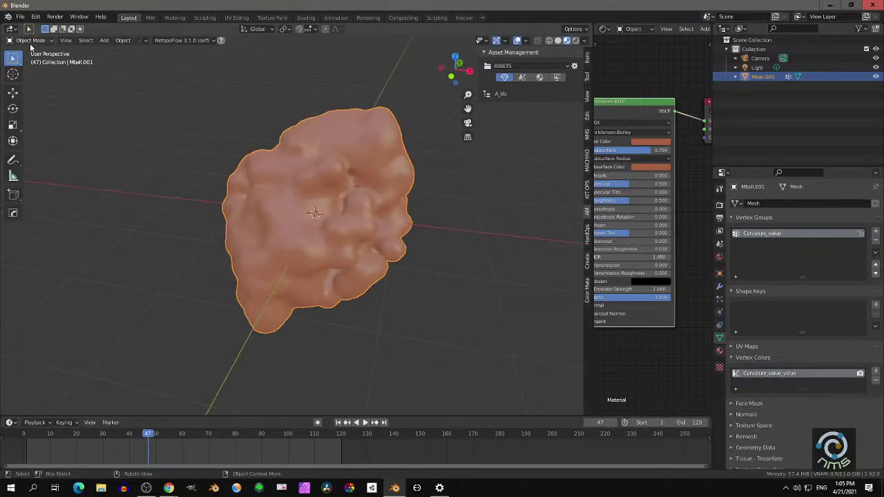
{"action": "double_click", "coordinate": [796, 372]}
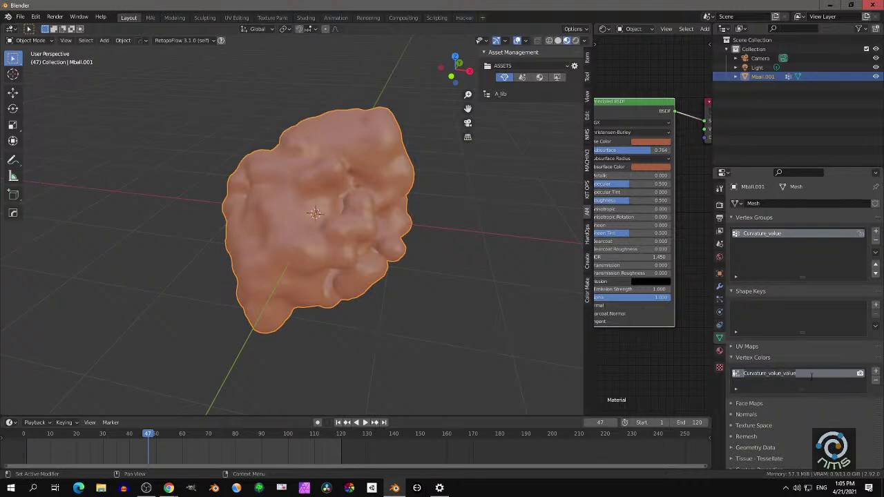
{"action": "type", "text": "Col"}
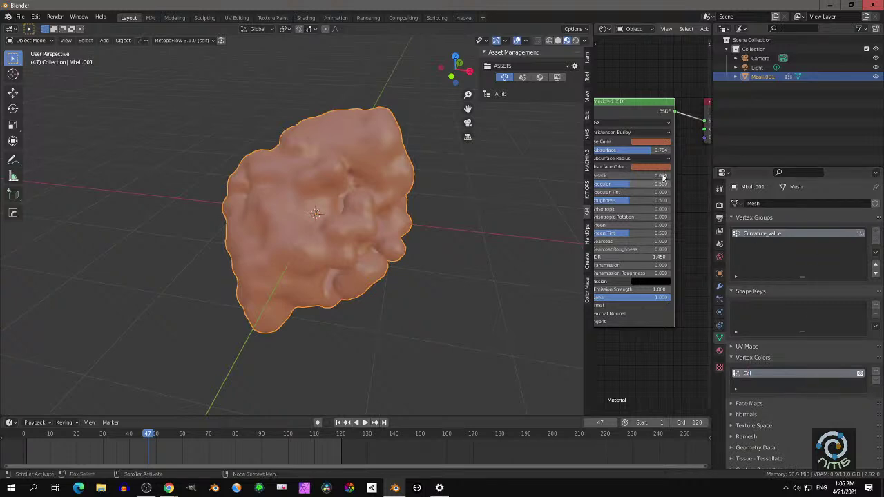
Widen the shader editor and add the NMVS Vertex_Col node group beside the Principled BSDF node
{"action": "left_click_drag", "start_coordinate": [592, 82], "coordinate": [383, 107]}
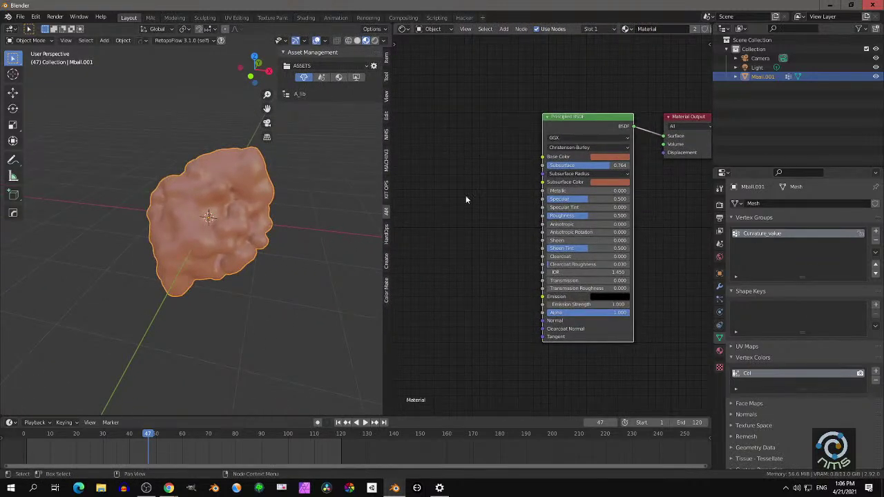
{"action": "key", "text": "shift+a"}
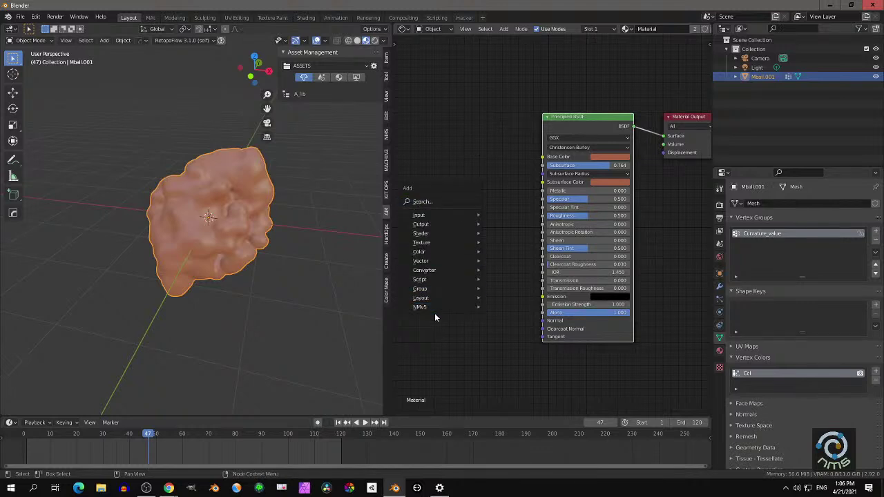
{"action": "mouse_move", "coordinate": [435, 309]}
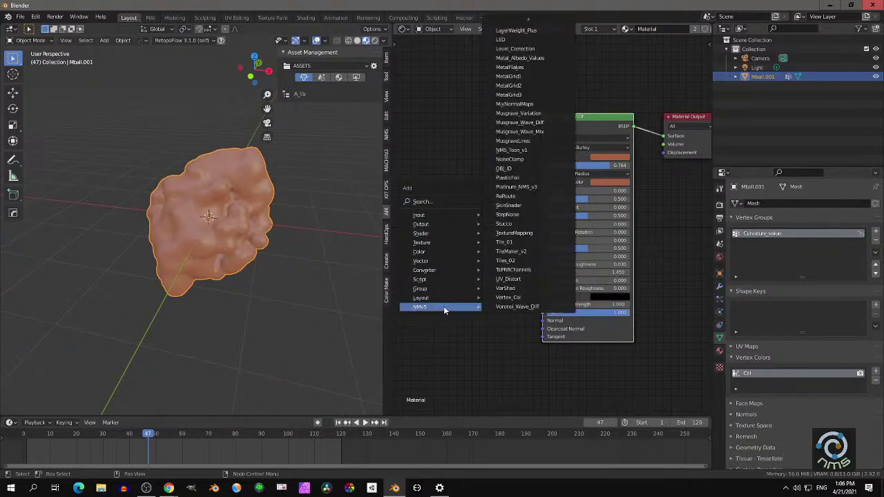
{"action": "left_click", "coordinate": [511, 296]}
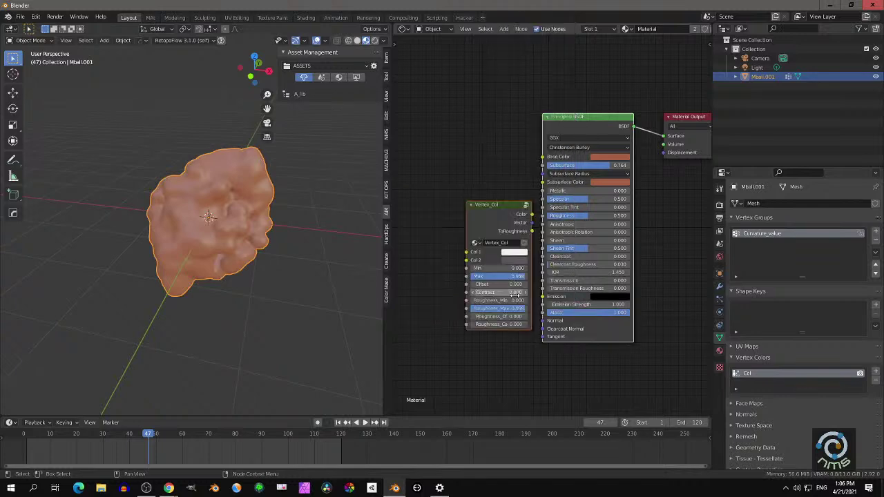
{"action": "left_click_drag", "start_coordinate": [498, 208], "coordinate": [467, 111]}
{"action": "left_click", "coordinate": [502, 196]}
{"action": "middle_click_drag", "start_coordinate": [461, 114], "coordinate": [494, 167]}
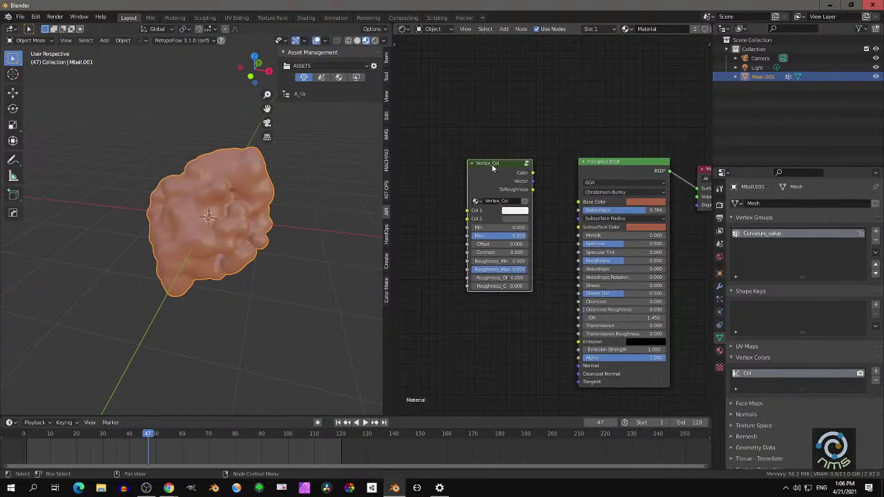
Examine the Attribute, ColorRamp and Mix nodes inside the Vertex_Col group, and return to the main material
{"action": "key", "text": "Tab"}
{"action": "middle_click_drag", "start_coordinate": [560, 180], "coordinate": [529, 192]}
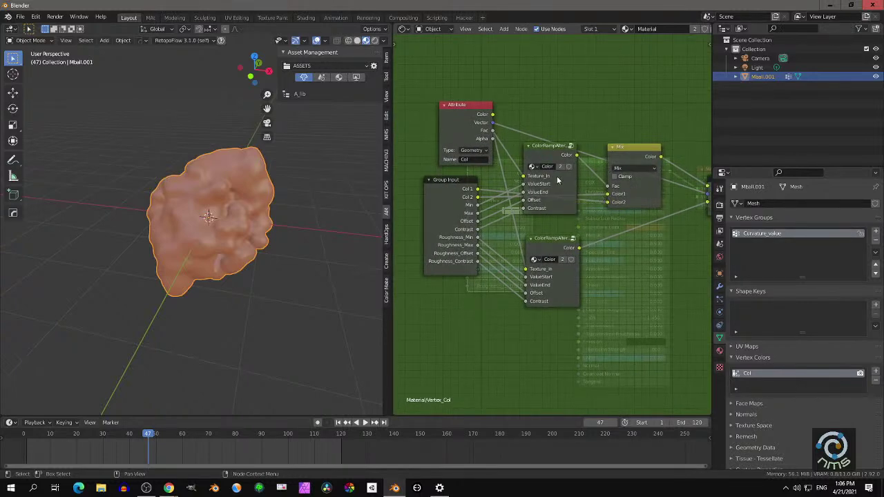
{"action": "middle_click_drag", "start_coordinate": [669, 205], "coordinate": [690, 208]}
{"action": "left_click", "coordinate": [476, 114]}
{"action": "scroll", "coordinate": [498, 123], "scroll_direction": "up", "scroll_amount": 2}
{"action": "middle_click_drag", "start_coordinate": [486, 113], "coordinate": [485, 136]}
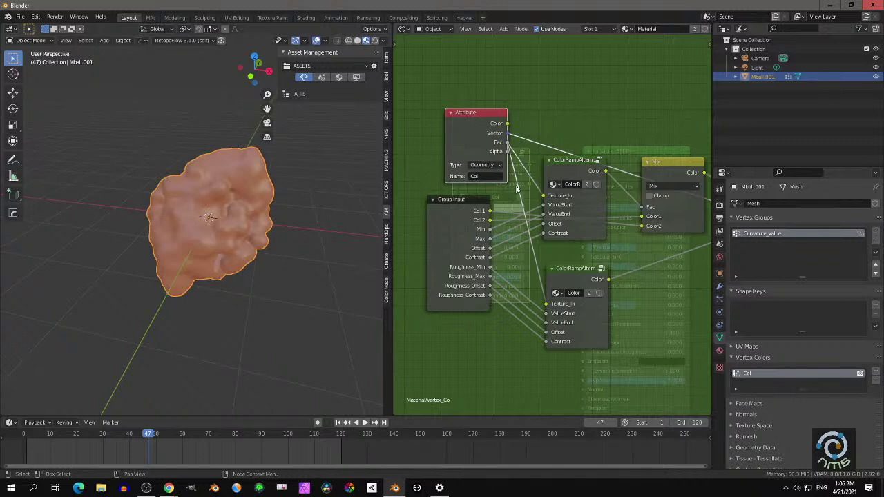
{"action": "left_click", "coordinate": [483, 166]}
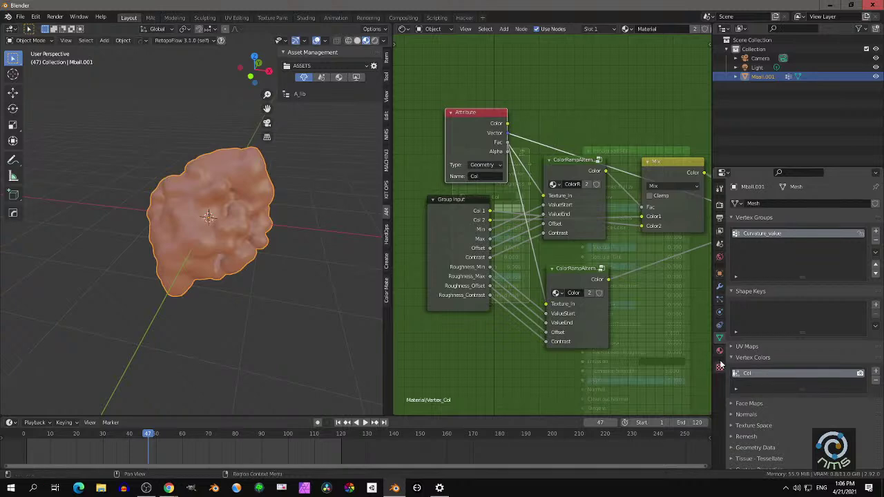
{"action": "scroll", "coordinate": [513, 218], "scroll_direction": "down", "scroll_amount": 3}
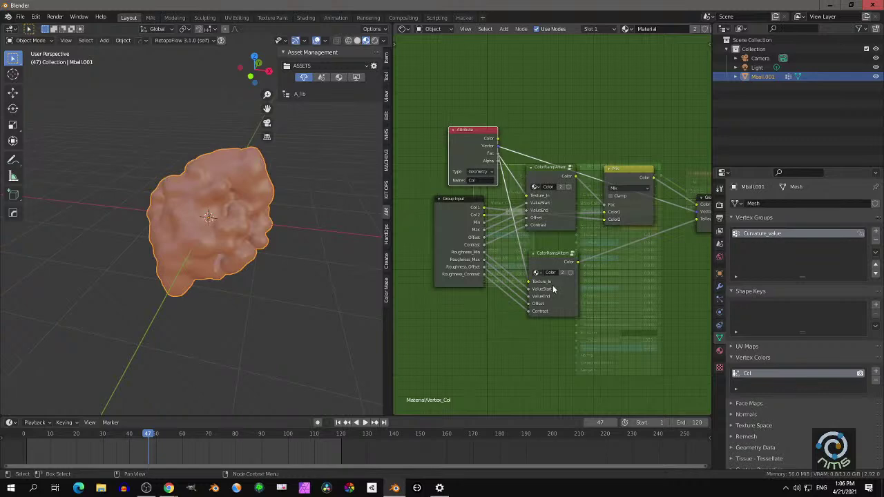
{"action": "scroll", "coordinate": [551, 228], "scroll_direction": "up", "scroll_amount": 1}
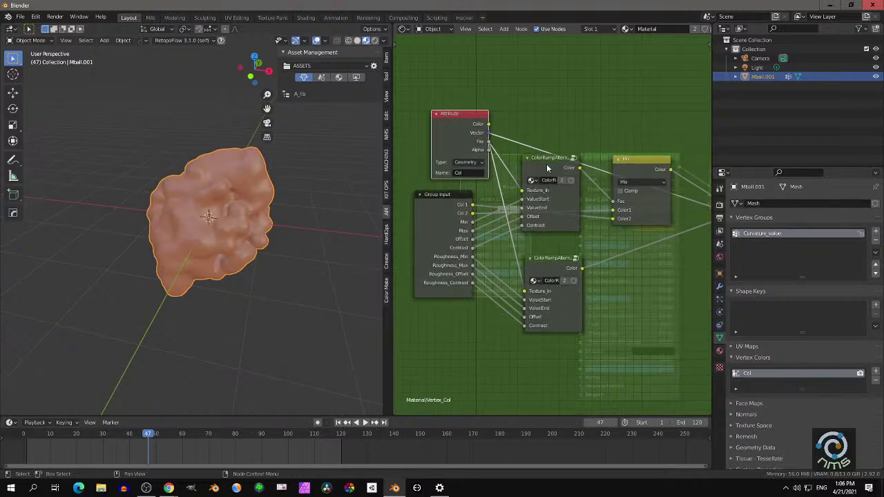
{"action": "scroll", "coordinate": [587, 244], "scroll_direction": "down", "scroll_amount": 1}
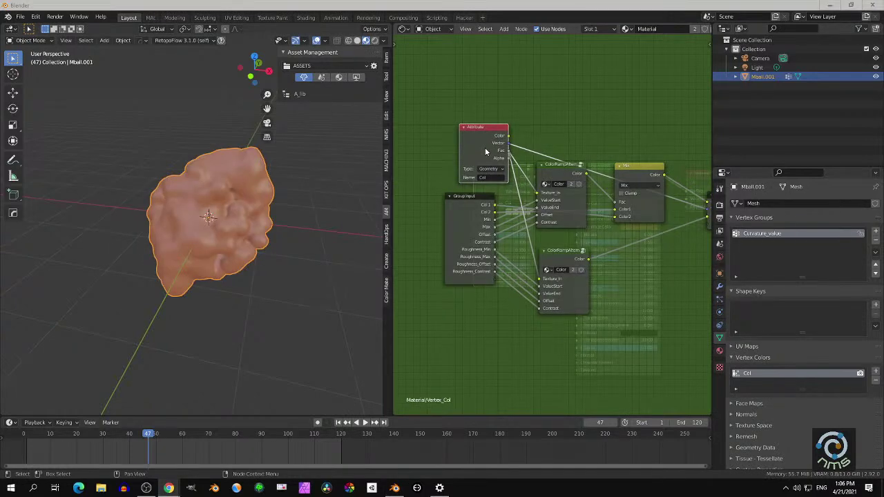
{"action": "left_click", "coordinate": [489, 145]}
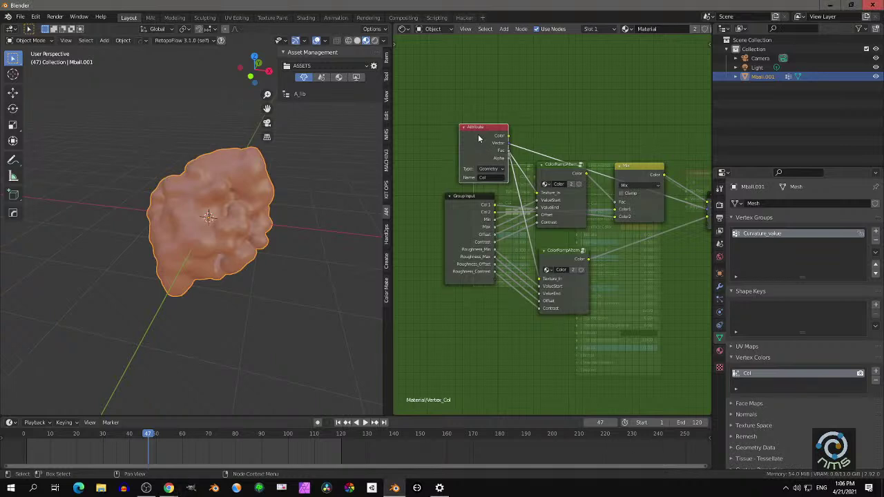
{"action": "key", "text": "Tab"}
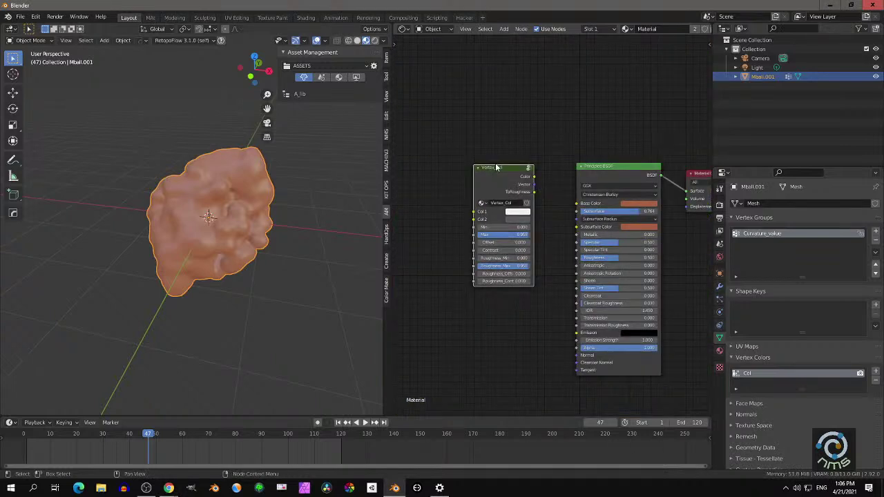
Move the Vertex_Col group out of the way and add an Attribute node with its name set to Col
{"action": "mouse_move", "coordinate": [533, 178]}
{"action": "left_mouse_down"}
{"action": "mouse_move", "coordinate": [570, 201]}
{"action": "mouse_move", "coordinate": [524, 172]}
{"action": "left_mouse_up"}
{"action": "left_click_drag", "start_coordinate": [504, 171], "coordinate": [438, 60]}
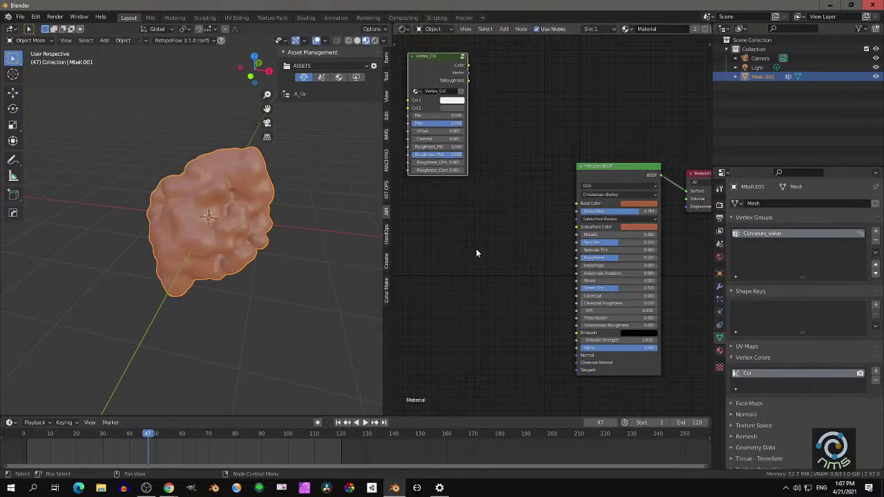
{"action": "key", "text": "shift+a"}
{"action": "mouse_move", "coordinate": [455, 158]}
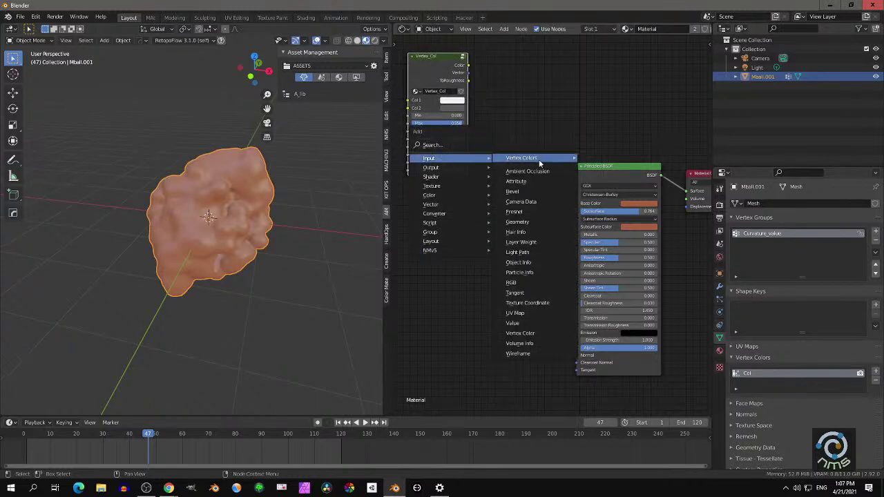
{"action": "left_click", "coordinate": [516, 181]}
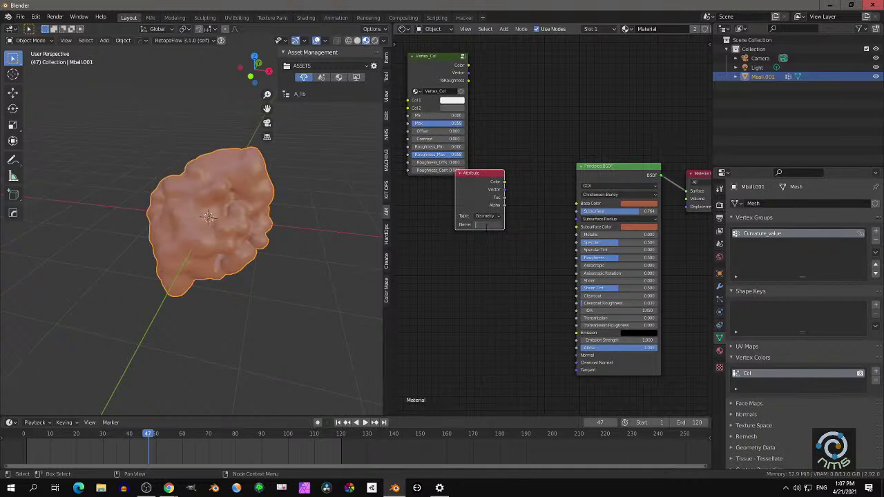
{"action": "type", "text": "Col"}
{"action": "key", "text": "Return"}
Connect the Attribute node's Color output to the Principled BSDF's Base Color, and move the Vertex_Col group farther aside
{"action": "left_click_drag", "start_coordinate": [505, 182], "coordinate": [576, 205]}
{"action": "middle_click_drag", "start_coordinate": [281, 226], "coordinate": [213, 250]}
{"action": "scroll", "coordinate": [234, 206], "scroll_direction": "up", "scroll_amount": 4}
{"action": "middle_click_drag", "start_coordinate": [529, 281], "coordinate": [552, 308]}
{"action": "left_click", "coordinate": [447, 88]}
{"action": "left_click_drag", "start_coordinate": [448, 89], "coordinate": [426, 52]}
Insert a ColorRamp node into the link between the Attribute node and the Principled BSDF's Base Color
{"action": "key", "text": "shift+a"}
{"action": "mouse_move", "coordinate": [486, 319]}
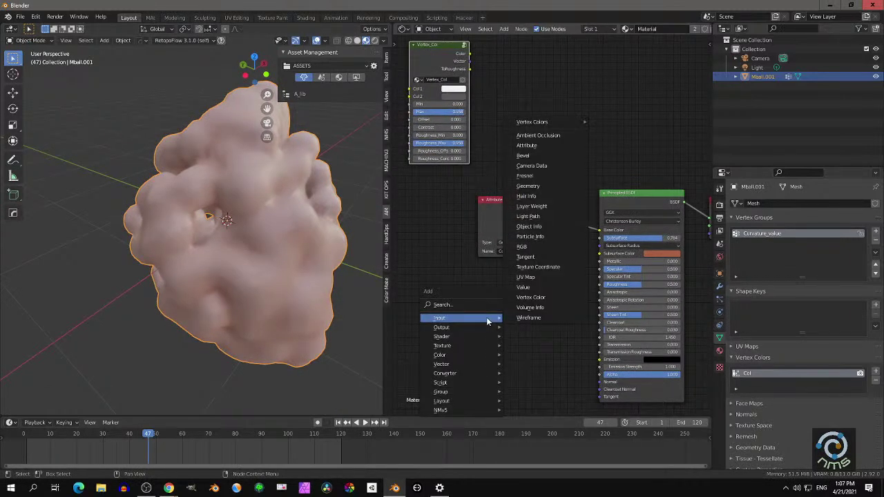
{"action": "mouse_move", "coordinate": [460, 374]}
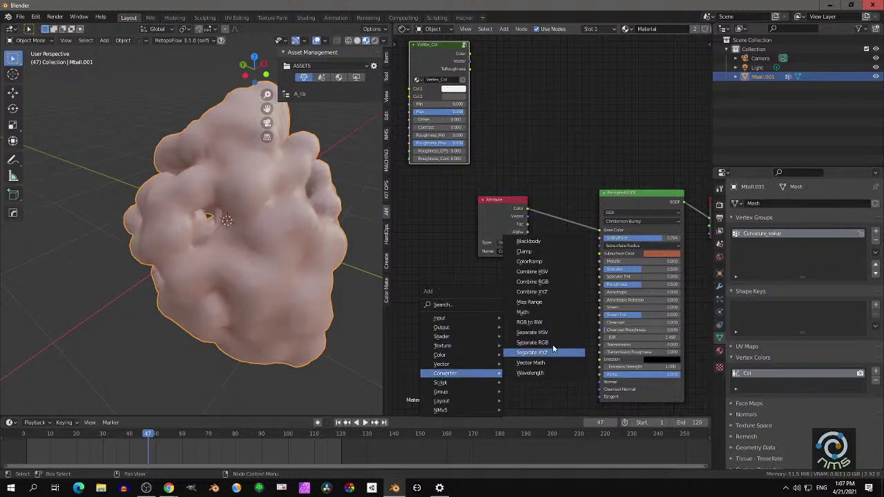
{"action": "left_click", "coordinate": [529, 261]}
{"action": "left_click", "coordinate": [555, 170]}
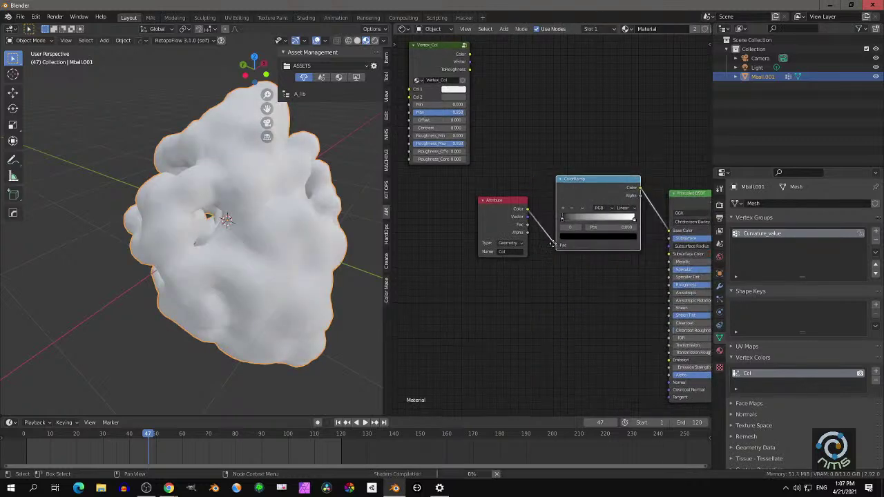
{"action": "middle_click_drag", "start_coordinate": [553, 242], "coordinate": [462, 258]}
Raise the contrast of the ColorRamp by moving its black stop to about 0.336 and its white stop slightly inward
{"action": "mouse_move", "coordinate": [476, 236]}
{"action": "left_mouse_down"}
{"action": "mouse_move", "coordinate": [523, 232]}
{"action": "mouse_move", "coordinate": [491, 231]}
{"action": "left_mouse_up"}
{"action": "middle_click_drag", "start_coordinate": [319, 214], "coordinate": [225, 200]}
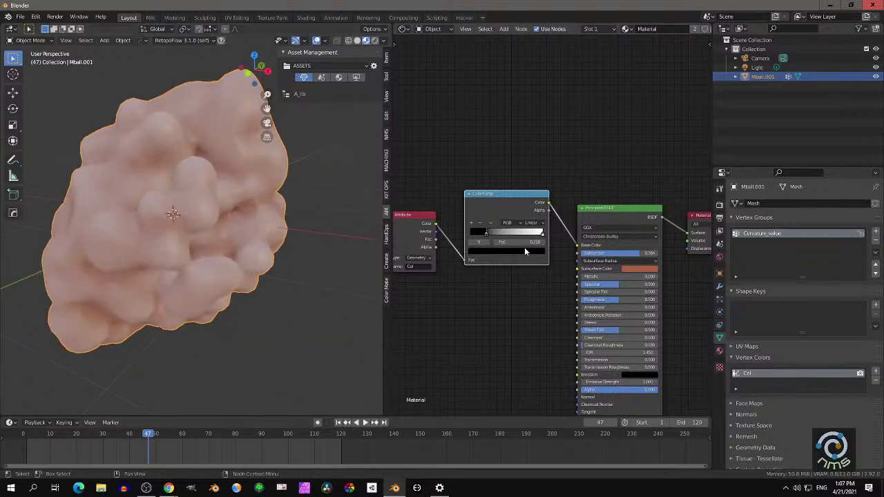
{"action": "mouse_move", "coordinate": [542, 235]}
{"action": "left_mouse_down"}
{"action": "mouse_move", "coordinate": [477, 233]}
{"action": "mouse_move", "coordinate": [497, 236]}
{"action": "left_mouse_up"}
{"action": "middle_click_drag", "start_coordinate": [271, 218], "coordinate": [218, 161]}
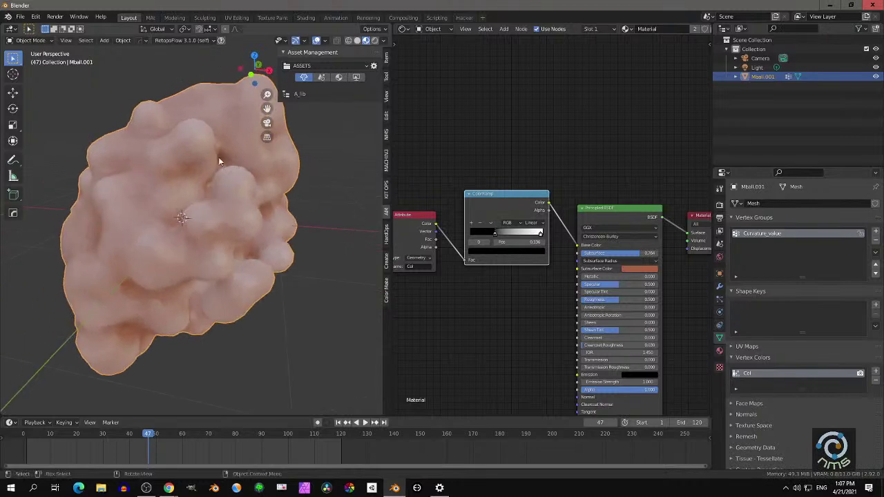
Add a Smooth modifier to the mesh with Factor 1.000 and Repeat 3
{"action": "left_click", "coordinate": [722, 290]}
{"action": "left_click", "coordinate": [769, 204]}
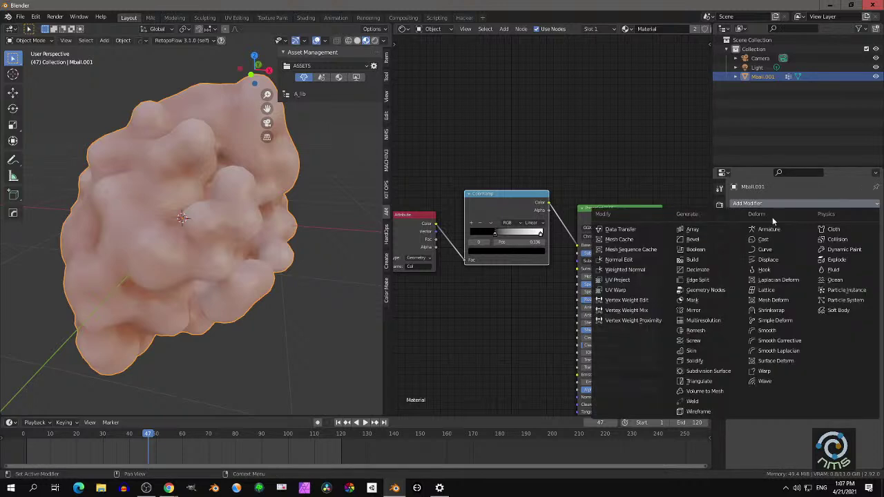
{"action": "left_click", "coordinate": [763, 330]}
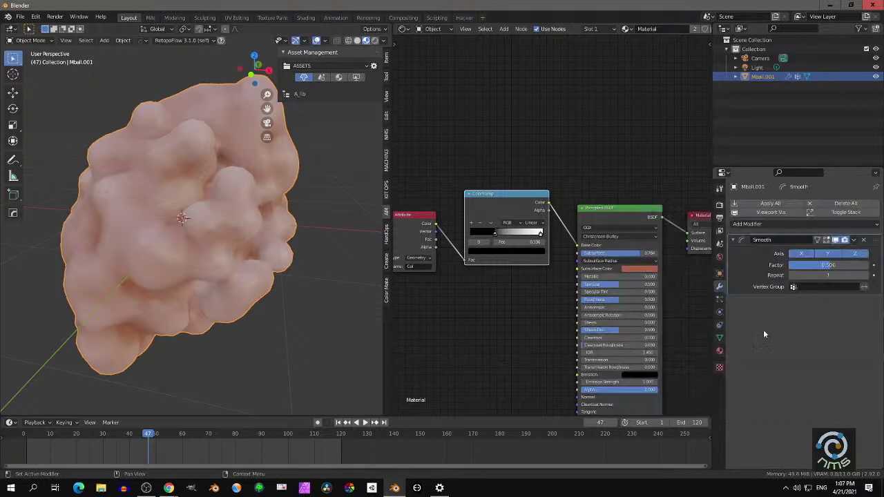
{"action": "left_click", "coordinate": [823, 264]}
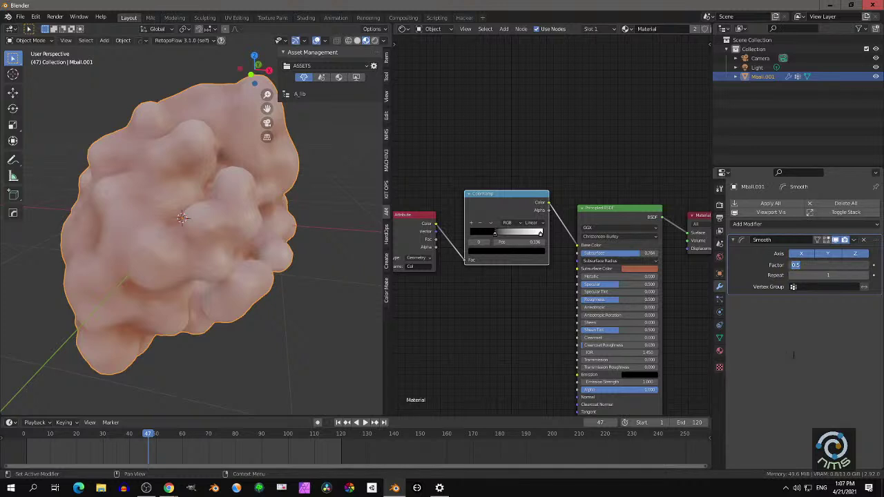
{"action": "key", "text": "Return"}
{"action": "mouse_move", "coordinate": [827, 275]}
{"action": "left_mouse_down"}
{"action": "mouse_move", "coordinate": [856, 276]}
{"action": "mouse_move", "coordinate": [828, 275]}
{"action": "left_mouse_up"}
Apply the Smooth modifier to the mesh
{"action": "mouse_move", "coordinate": [228, 238]}
{"action": "middle_mouse_down"}
{"action": "mouse_move", "coordinate": [380, 229]}
{"action": "mouse_move", "coordinate": [33, 221]}
{"action": "mouse_move", "coordinate": [152, 215]}
{"action": "mouse_move", "coordinate": [125, 230]}
{"action": "mouse_move", "coordinate": [221, 220]}
{"action": "mouse_move", "coordinate": [223, 231]}
{"action": "middle_mouse_up"}
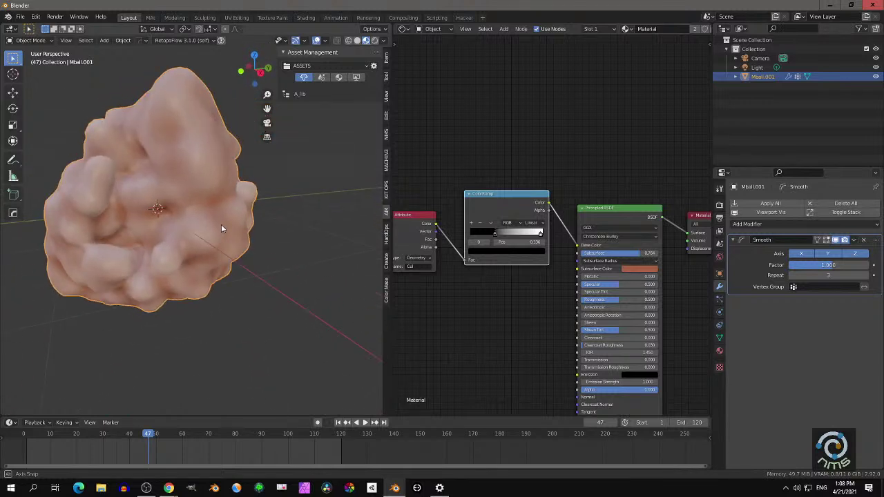
{"action": "left_click", "coordinate": [766, 203]}
{"action": "middle_click_drag", "start_coordinate": [493, 162], "coordinate": [509, 132]}
{"action": "middle_click_drag", "start_coordinate": [315, 160], "coordinate": [250, 218]}
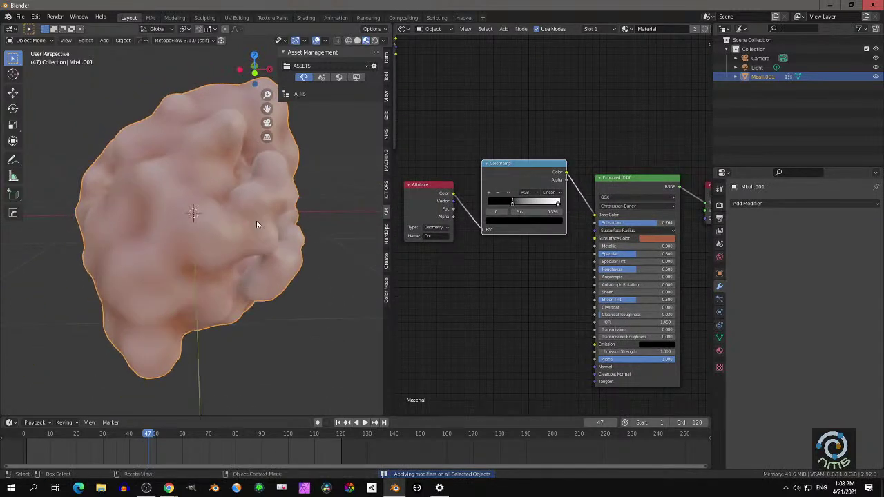
Move the Attribute and ColorRamp nodes away from the Principled BSDF to make room for another node
{"action": "scroll", "coordinate": [492, 255], "scroll_direction": "down", "scroll_amount": 5}
{"action": "middle_click_drag", "start_coordinate": [499, 266], "coordinate": [504, 231]}
{"action": "left_click_drag", "start_coordinate": [472, 178], "coordinate": [423, 177]}
{"action": "scroll", "coordinate": [423, 176], "scroll_direction": "up", "scroll_amount": 4}
{"action": "middle_click_drag", "start_coordinate": [434, 180], "coordinate": [528, 236]}
{"action": "scroll", "coordinate": [528, 237], "scroll_direction": "up", "scroll_amount": 2}
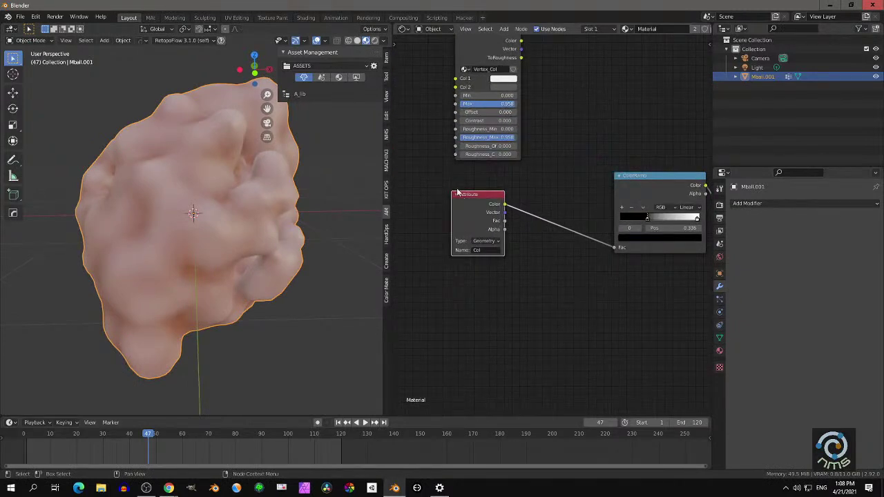
{"action": "left_click_drag", "start_coordinate": [654, 178], "coordinate": [563, 187]}
Insert a MixRGB node between the ColorRamp and the Principled BSDF's Base Color, with the ColorRamp's Color feeding its Fac
{"action": "middle_click_drag", "start_coordinate": [604, 305], "coordinate": [496, 262]}
{"action": "key", "text": "shift+a"}
{"action": "mouse_move", "coordinate": [486, 243]}
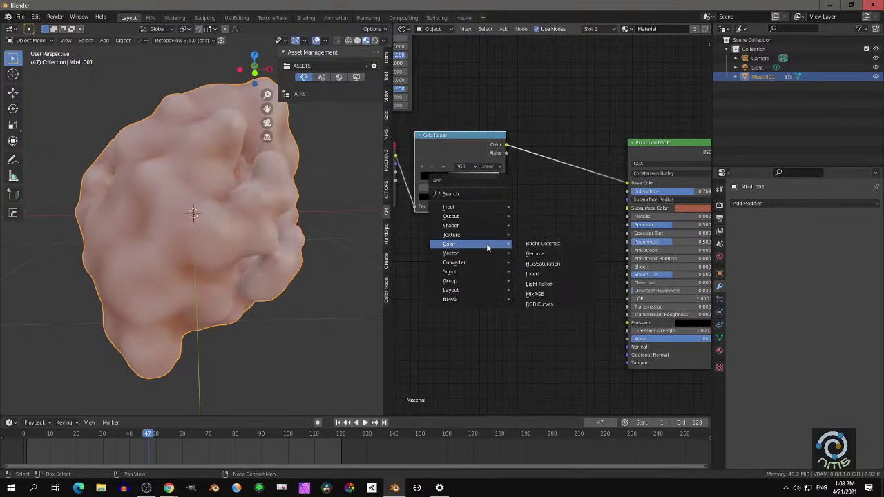
{"action": "left_click", "coordinate": [549, 298]}
{"action": "left_click", "coordinate": [539, 136]}
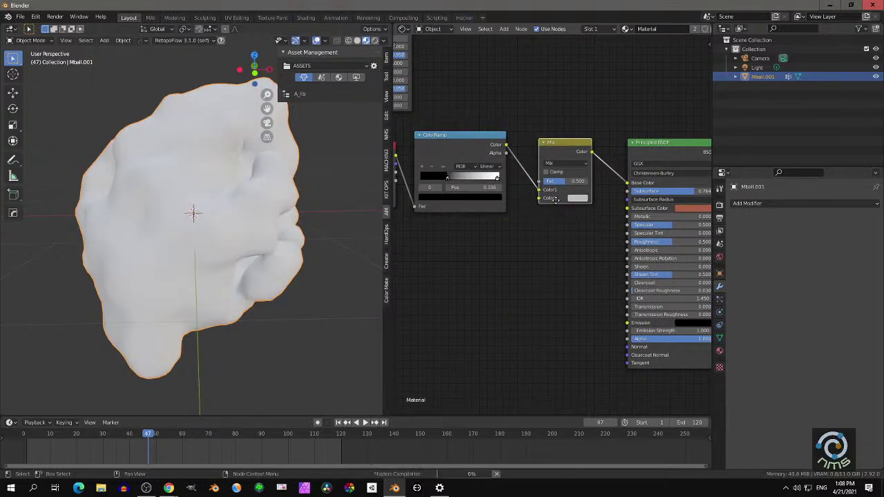
{"action": "middle_click_drag", "start_coordinate": [558, 207], "coordinate": [546, 206]}
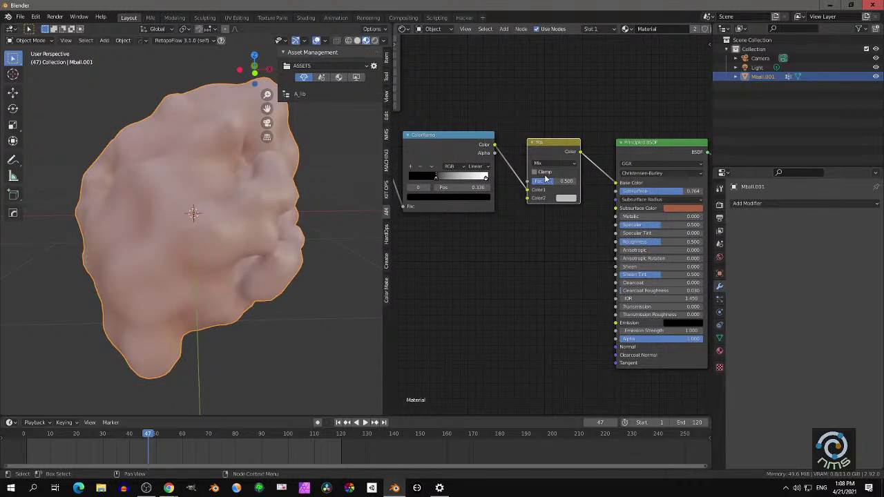
{"action": "mouse_move", "coordinate": [527, 191]}
{"action": "left_mouse_down"}
{"action": "mouse_move", "coordinate": [515, 186]}
{"action": "mouse_move", "coordinate": [530, 180]}
{"action": "left_mouse_up"}
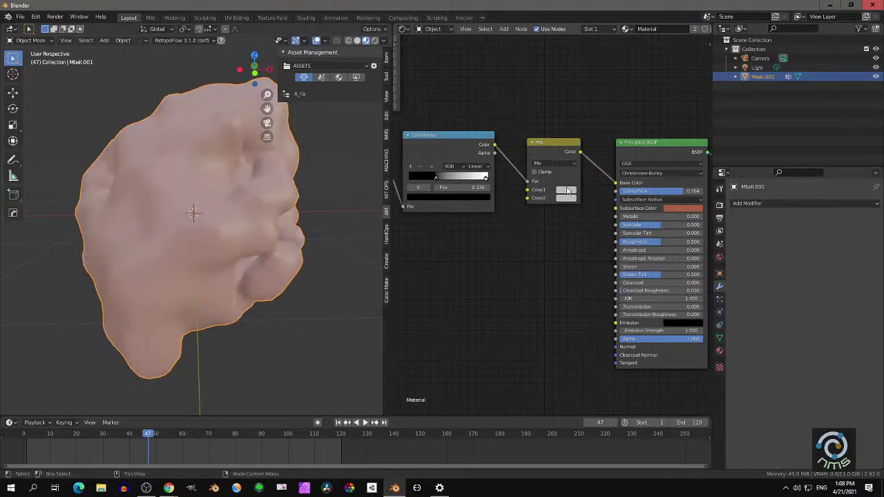
Set the Mix node's Color1 to a medium green
{"action": "left_click", "coordinate": [568, 191]}
{"action": "mouse_move", "coordinate": [589, 125]}
{"action": "left_mouse_down"}
{"action": "mouse_move", "coordinate": [579, 133]}
{"action": "mouse_move", "coordinate": [587, 131]}
{"action": "left_mouse_up"}
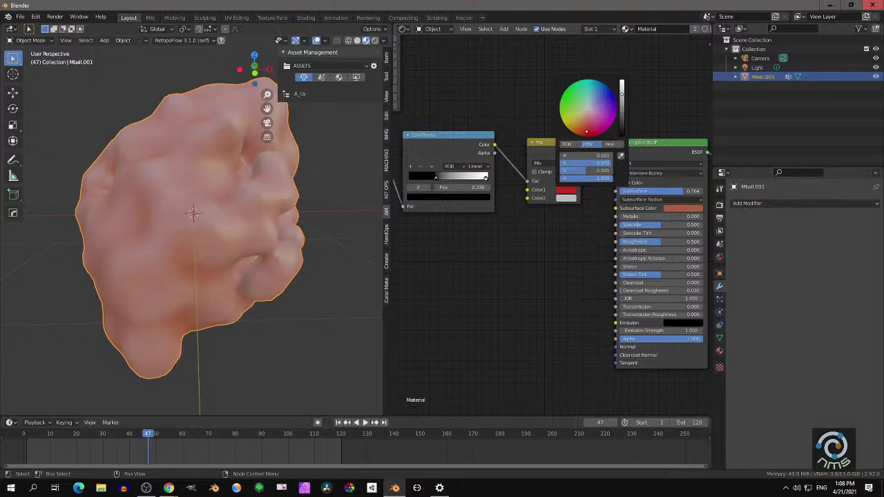
{"action": "left_click_drag", "start_coordinate": [586, 131], "coordinate": [568, 100]}
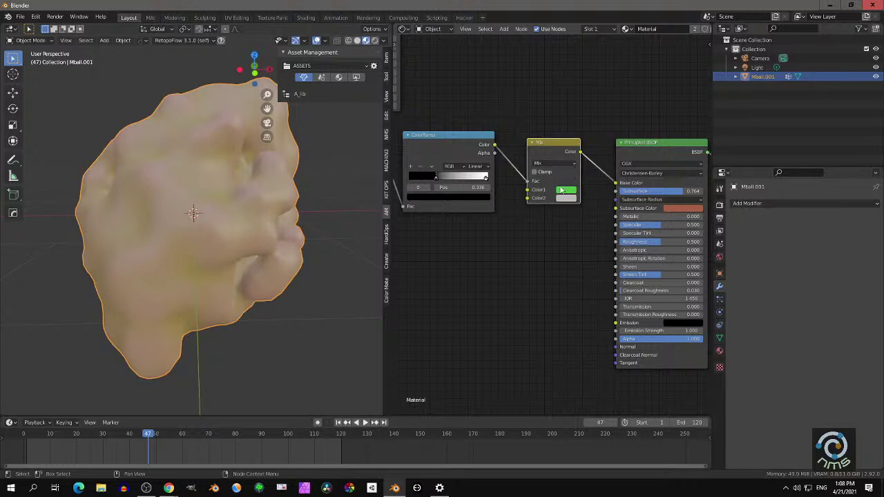
Set the Mix node's Color2 to a bright yellow with a hue of about 0.144
{"action": "left_click", "coordinate": [567, 199]}
{"action": "left_click_drag", "start_coordinate": [586, 116], "coordinate": [575, 127]}
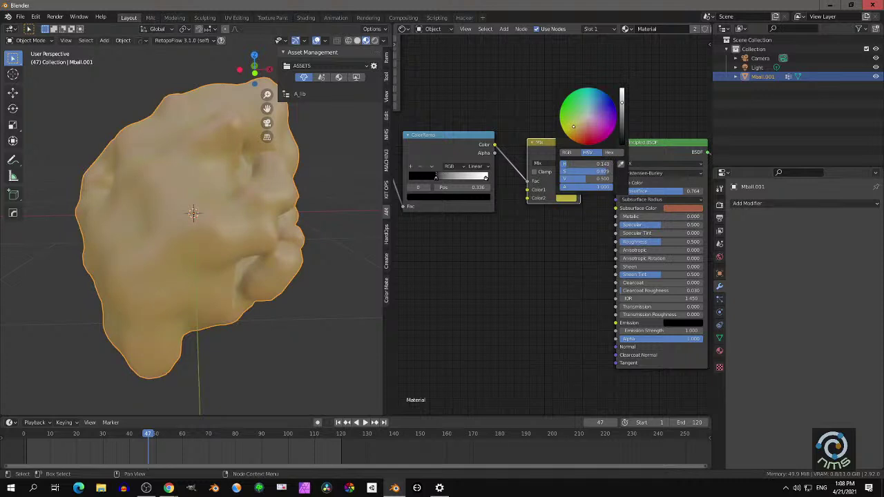
{"action": "left_click_drag", "start_coordinate": [621, 106], "coordinate": [621, 109]}
{"action": "scroll", "coordinate": [548, 220], "scroll_direction": "up", "scroll_amount": 1}
{"action": "left_click", "coordinate": [566, 199]}
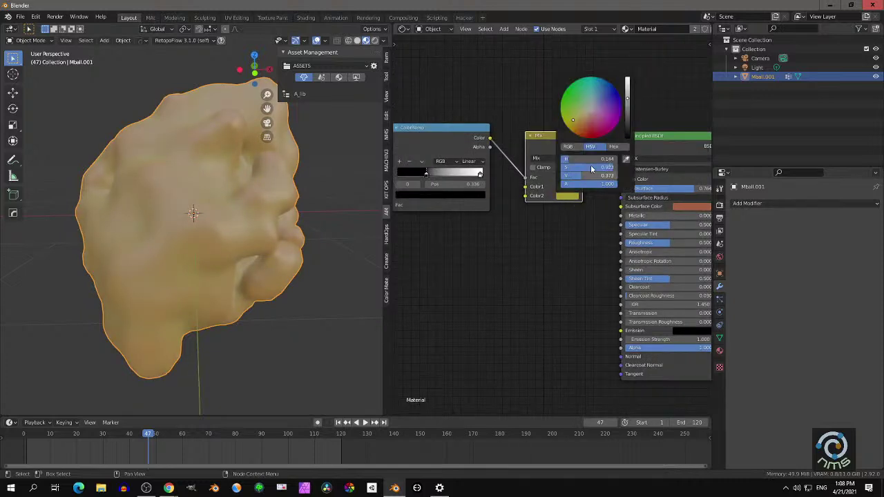
{"action": "left_click_drag", "start_coordinate": [627, 99], "coordinate": [627, 86]}
{"action": "mouse_move", "coordinate": [332, 205]}
{"action": "middle_mouse_down"}
{"action": "mouse_move", "coordinate": [236, 205]}
{"action": "mouse_move", "coordinate": [158, 242]}
{"action": "mouse_move", "coordinate": [263, 263]}
{"action": "mouse_move", "coordinate": [340, 231]}
{"action": "middle_mouse_up"}
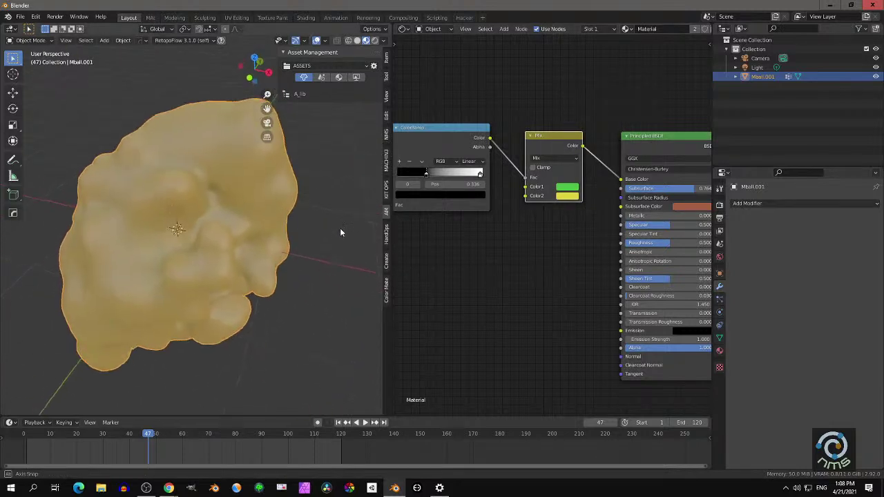
Darken the Mix node's Color1 to a deep green
{"action": "left_click", "coordinate": [571, 187]}
{"action": "left_click_drag", "start_coordinate": [626, 91], "coordinate": [627, 109]}
{"action": "middle_click_drag", "start_coordinate": [208, 263], "coordinate": [211, 243]}
Move the ColorRamp's white stop inward to position 0.682
{"action": "mouse_move", "coordinate": [423, 172]}
{"action": "left_mouse_down"}
{"action": "mouse_move", "coordinate": [473, 176]}
{"action": "mouse_move", "coordinate": [449, 173]}
{"action": "left_mouse_up"}
{"action": "middle_click_drag", "start_coordinate": [272, 217], "coordinate": [169, 233]}
{"action": "middle_click_drag", "start_coordinate": [577, 267], "coordinate": [500, 294]}
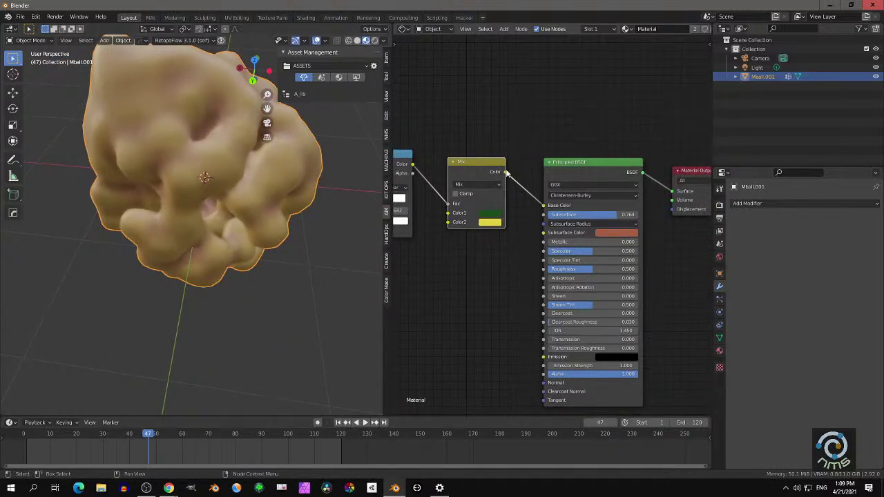
Connect the Mix node's Color output to the Principled BSDF's Subsurface Color as well
{"action": "left_click_drag", "start_coordinate": [505, 173], "coordinate": [542, 237]}
{"action": "middle_click_drag", "start_coordinate": [485, 286], "coordinate": [509, 280]}
{"action": "middle_click_drag", "start_coordinate": [266, 276], "coordinate": [338, 259]}
{"action": "scroll", "coordinate": [442, 229], "scroll_direction": "down", "scroll_amount": 1}
{"action": "middle_click_drag", "start_coordinate": [441, 228], "coordinate": [473, 230]}
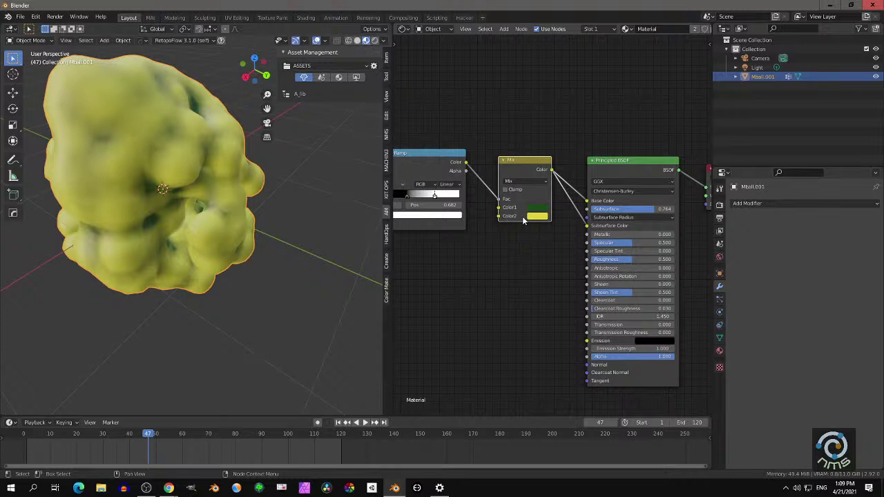
Darken the Mix node's Color2 to an olive yellow and check the coloring around the mesh
{"action": "left_click", "coordinate": [536, 216]}
{"action": "mouse_move", "coordinate": [591, 116]}
{"action": "left_mouse_down"}
{"action": "mouse_move", "coordinate": [592, 138]}
{"action": "mouse_move", "coordinate": [592, 131]}
{"action": "left_mouse_up"}
{"action": "middle_click_drag", "start_coordinate": [103, 239], "coordinate": [238, 217]}
{"action": "scroll", "coordinate": [279, 210], "scroll_direction": "down", "scroll_amount": 3}
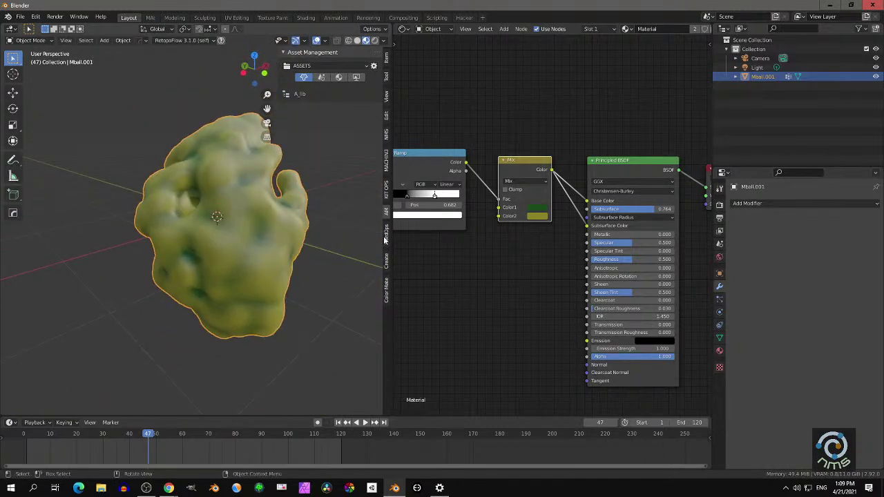
{"action": "middle_click_drag", "start_coordinate": [477, 263], "coordinate": [493, 196]}
{"action": "middle_click_drag", "start_coordinate": [265, 262], "coordinate": [208, 260]}
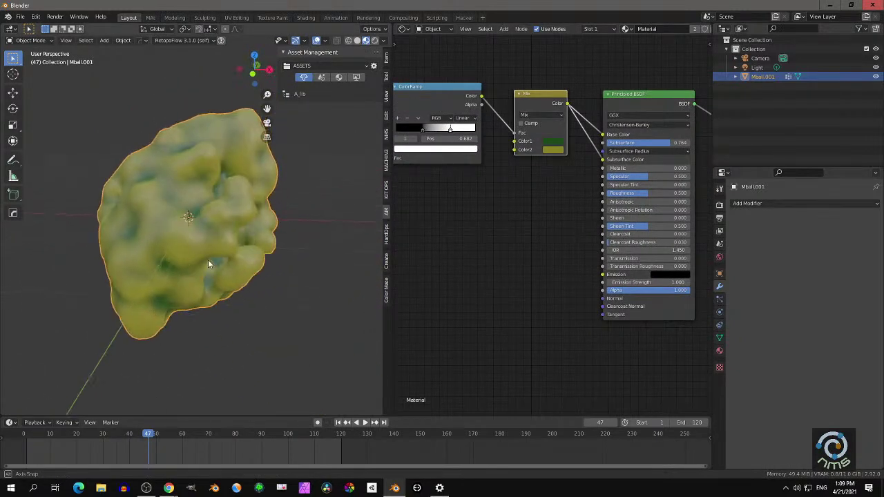
{"action": "middle_click_drag", "start_coordinate": [530, 219], "coordinate": [540, 242]}
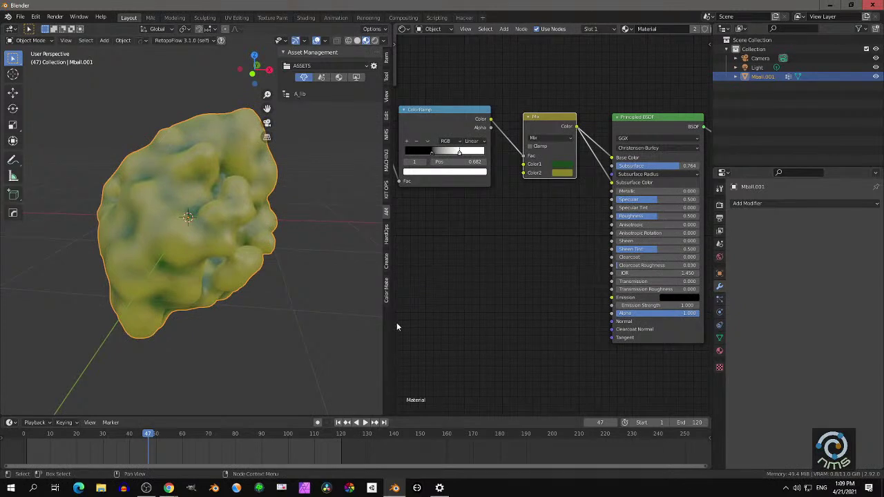
Widen the node editor and start adding a texture node to the material
{"action": "left_click_drag", "start_coordinate": [383, 327], "coordinate": [316, 338]}
{"action": "key", "text": "shift+a"}
{"action": "mouse_move", "coordinate": [422, 372]}
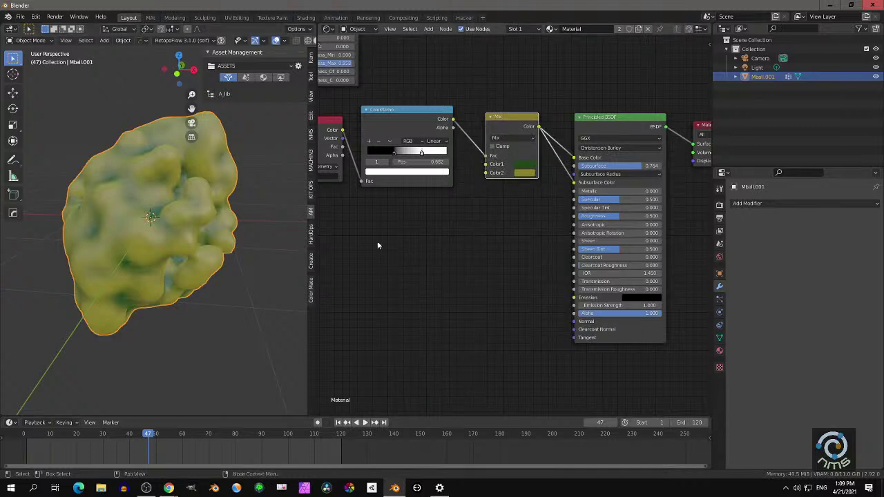
{"action": "scroll", "coordinate": [398, 238], "scroll_direction": "down", "scroll_amount": 3}
{"action": "middle_click_drag", "start_coordinate": [399, 229], "coordinate": [410, 224]}
{"action": "key", "text": "shift+a"}
{"action": "mouse_move", "coordinate": [411, 238]}
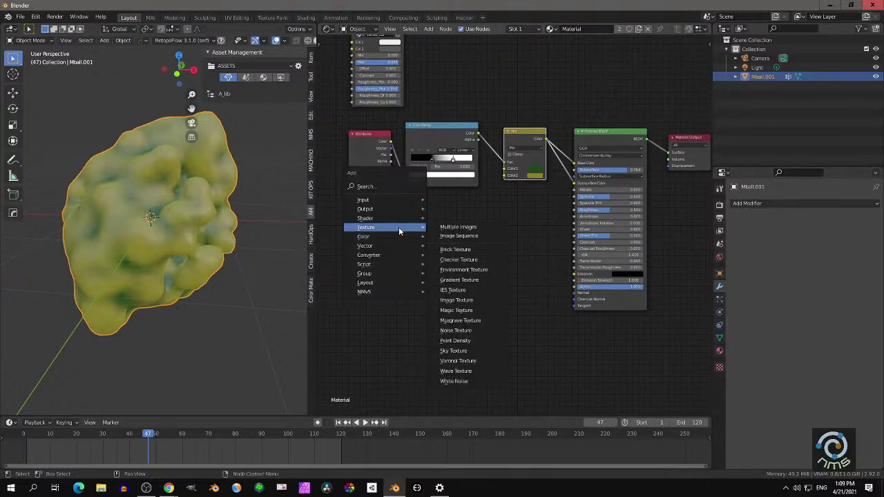
Add a Noise Texture and a MixRGB node below the ColorRamp, and link the noise Fac output to the mix Fac
{"action": "left_click", "coordinate": [459, 335]}
{"action": "left_click", "coordinate": [347, 203]}
{"action": "scroll", "coordinate": [415, 238], "scroll_direction": "up", "scroll_amount": 1}
{"action": "middle_click_drag", "start_coordinate": [416, 239], "coordinate": [451, 249]}
{"action": "key", "text": "shift+a"}
{"action": "mouse_move", "coordinate": [447, 256]}
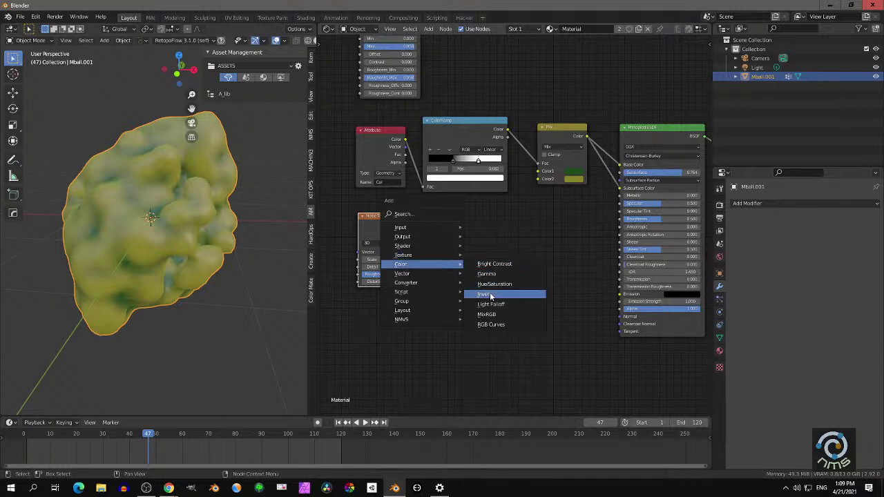
{"action": "left_click", "coordinate": [486, 314]}
{"action": "left_click", "coordinate": [445, 219]}
{"action": "left_click_drag", "start_coordinate": [405, 225], "coordinate": [440, 254]}
Set the new Mix node's Color1 by sampling the green swatch of the existing Mix node
{"action": "scroll", "coordinate": [441, 254], "scroll_direction": "up", "scroll_amount": 1}
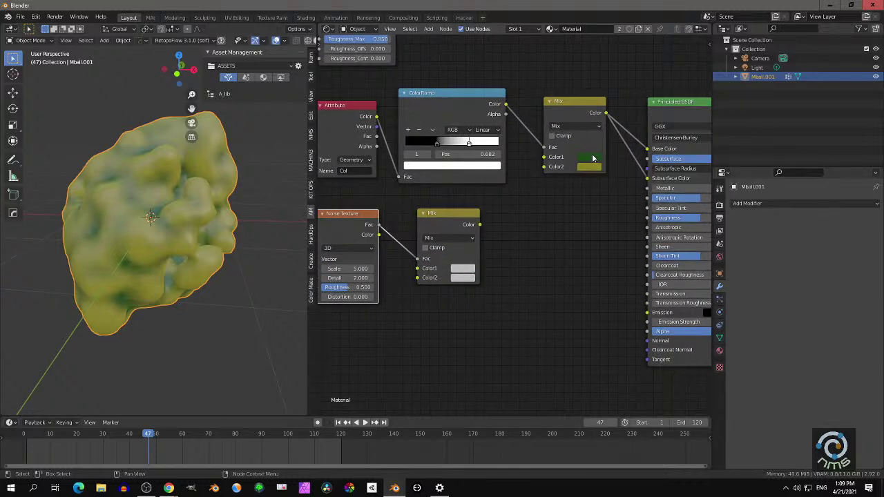
{"action": "left_click", "coordinate": [459, 270]}
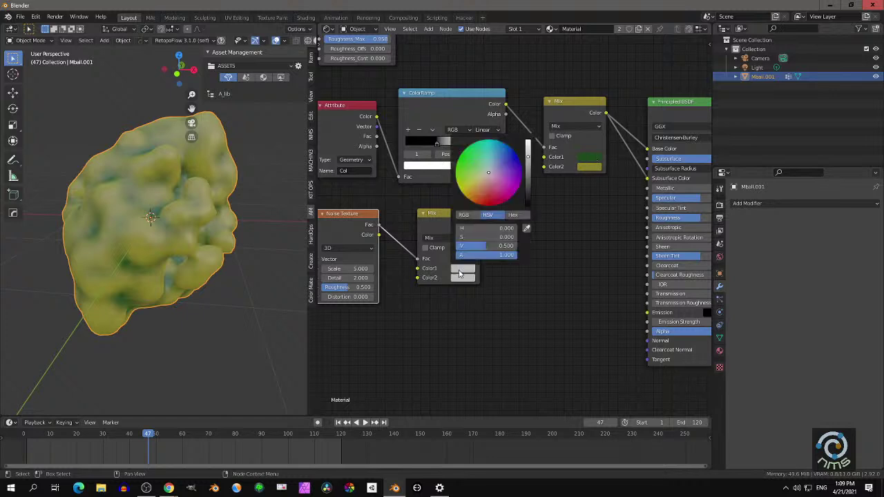
{"action": "left_click", "coordinate": [528, 231]}
{"action": "left_click", "coordinate": [591, 157]}
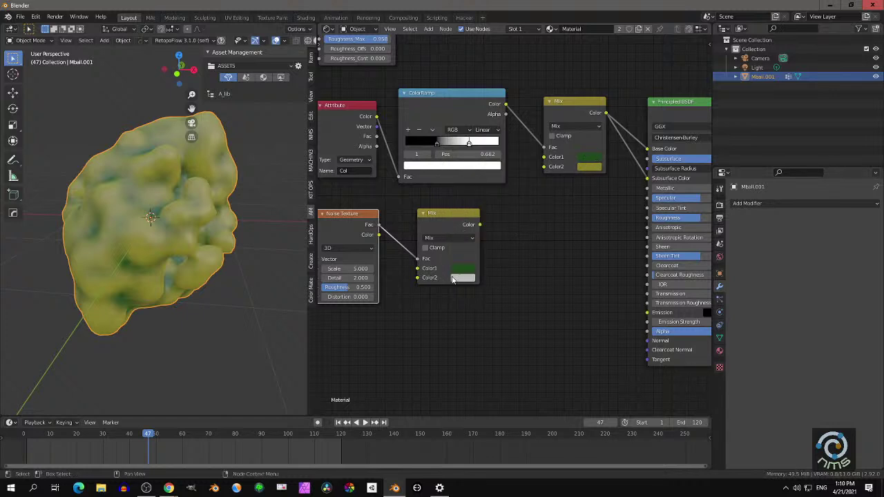
Set the new Mix node's Color2 by sampling its green Color1, and darken it to a deeper green
{"action": "left_click", "coordinate": [454, 277]}
{"action": "left_click", "coordinate": [523, 237]}
{"action": "left_click", "coordinate": [467, 268]}
{"action": "left_click", "coordinate": [468, 279]}
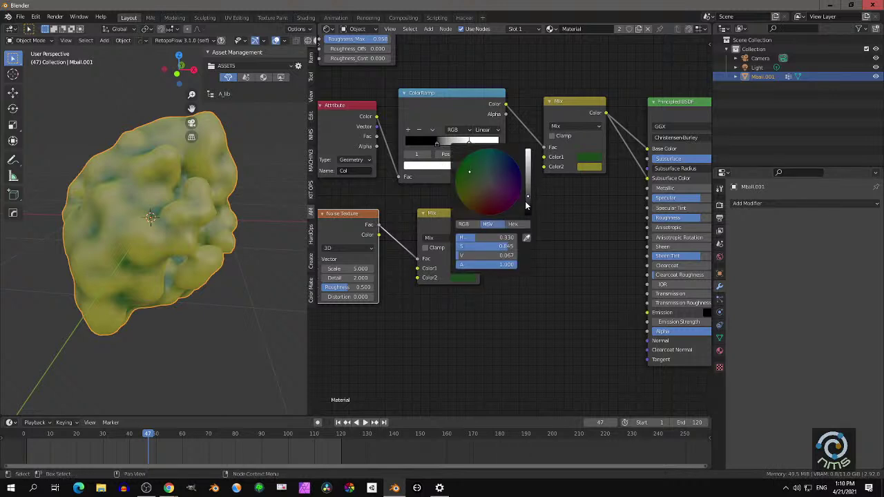
{"action": "left_click_drag", "start_coordinate": [526, 201], "coordinate": [528, 205]}
Connect the green Mix node's Color output to Color1 of the Mix node feeding the Principled BSDF
{"action": "left_click_drag", "start_coordinate": [480, 225], "coordinate": [544, 158]}
{"action": "middle_click_drag", "start_coordinate": [171, 238], "coordinate": [197, 251]}
{"action": "scroll", "coordinate": [205, 256], "scroll_direction": "up", "scroll_amount": 4}
Set the Noise Texture scale to 111 and move the ColorRamp's black stop to position 0.382
{"action": "left_click", "coordinate": [466, 280]}
{"action": "left_click", "coordinate": [461, 311]}
{"action": "mouse_move", "coordinate": [355, 269]}
{"action": "left_mouse_down"}
{"action": "mouse_move", "coordinate": [387, 269]}
{"action": "mouse_move", "coordinate": [354, 269]}
{"action": "left_mouse_up"}
{"action": "mouse_move", "coordinate": [437, 144]}
{"action": "left_mouse_down"}
{"action": "mouse_move", "coordinate": [428, 142]}
{"action": "mouse_move", "coordinate": [442, 143]}
{"action": "left_mouse_up"}
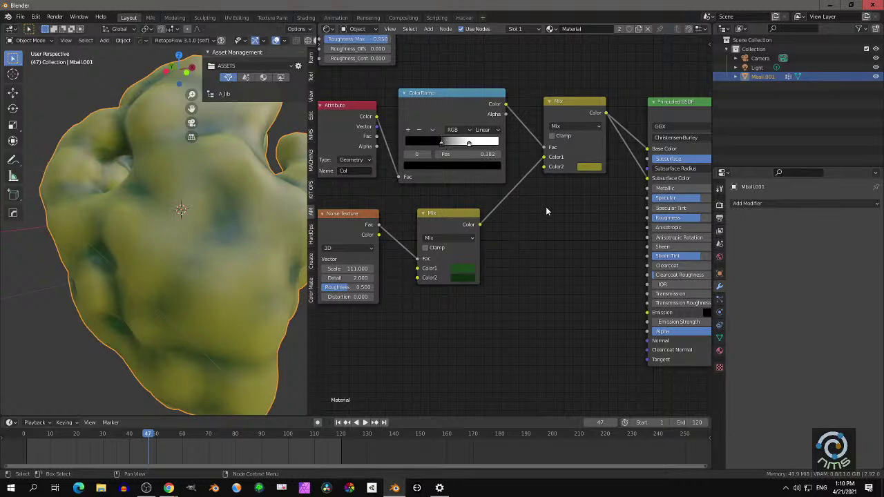
Duplicate the Noise Texture and its green Mix node together and place the copies directly below the originals
{"action": "middle_click_drag", "start_coordinate": [546, 209], "coordinate": [566, 177]}
{"action": "left_click", "coordinate": [370, 185]}
{"action": "left_click", "coordinate": [463, 182], "text": "shift"}
{"action": "key", "text": "shift+d"}
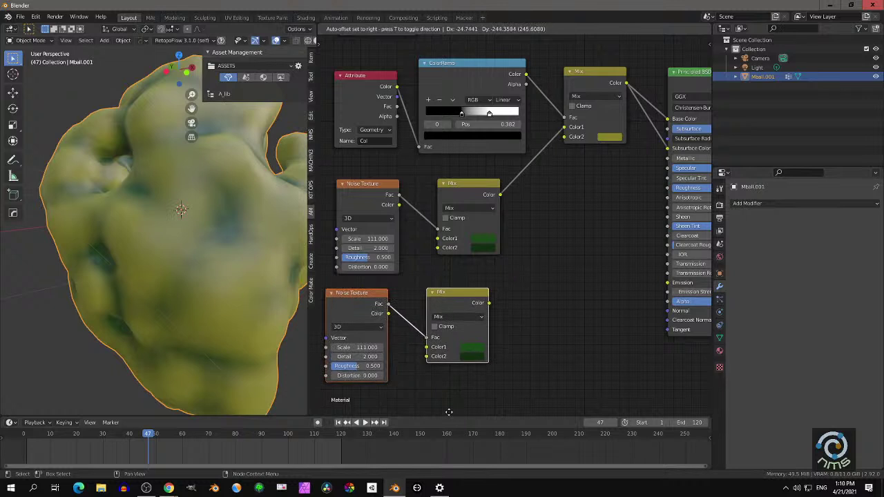
{"action": "left_click", "coordinate": [486, 369]}
Set the duplicated Mix node's Color1 by sampling the yellow Color2 swatch of the main Mix node
{"action": "left_click", "coordinate": [486, 340]}
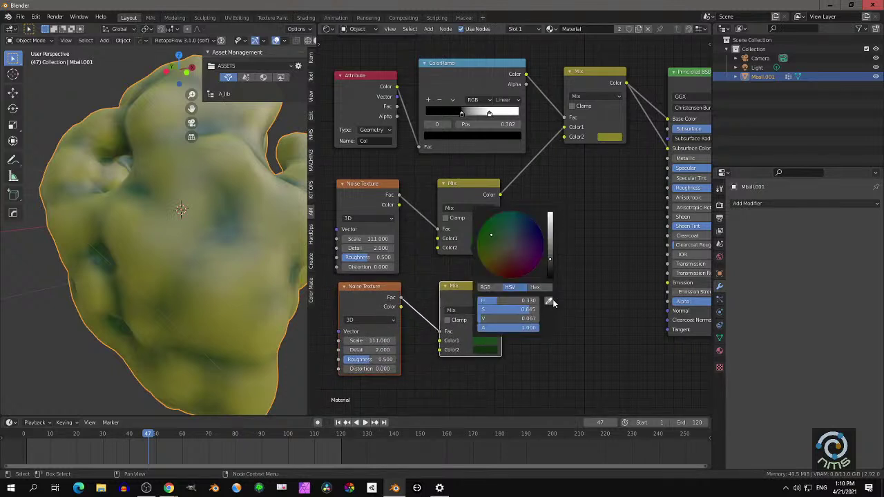
{"action": "left_click", "coordinate": [548, 300]}
{"action": "left_click", "coordinate": [611, 134]}
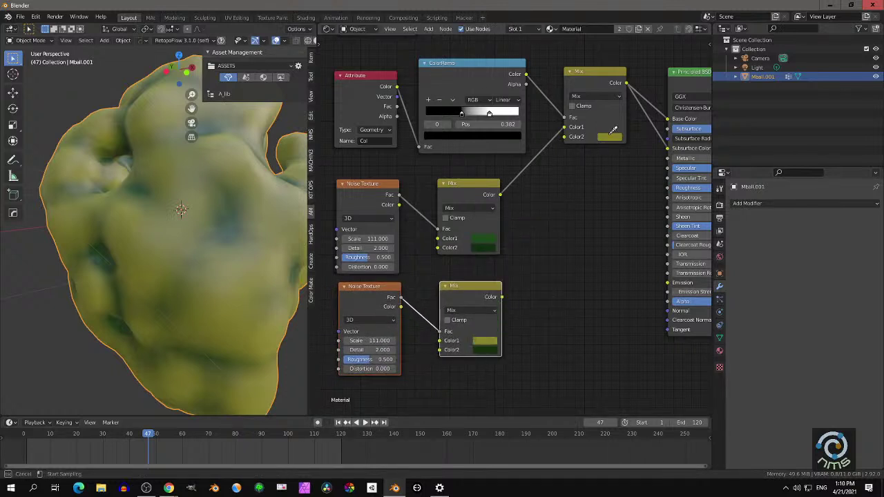
{"action": "left_click", "coordinate": [484, 341]}
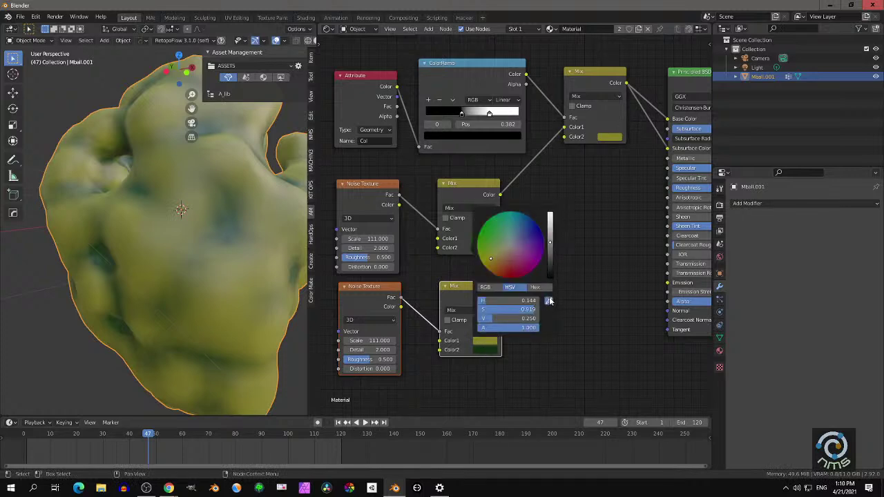
{"action": "left_click", "coordinate": [548, 301]}
{"action": "left_click", "coordinate": [479, 341]}
{"action": "left_click", "coordinate": [488, 351]}
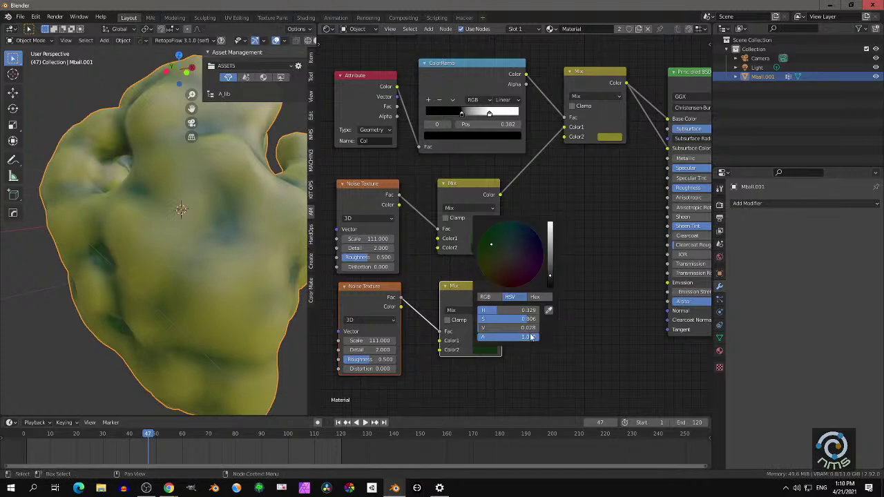
{"action": "left_click", "coordinate": [548, 310]}
{"action": "left_click", "coordinate": [483, 337]}
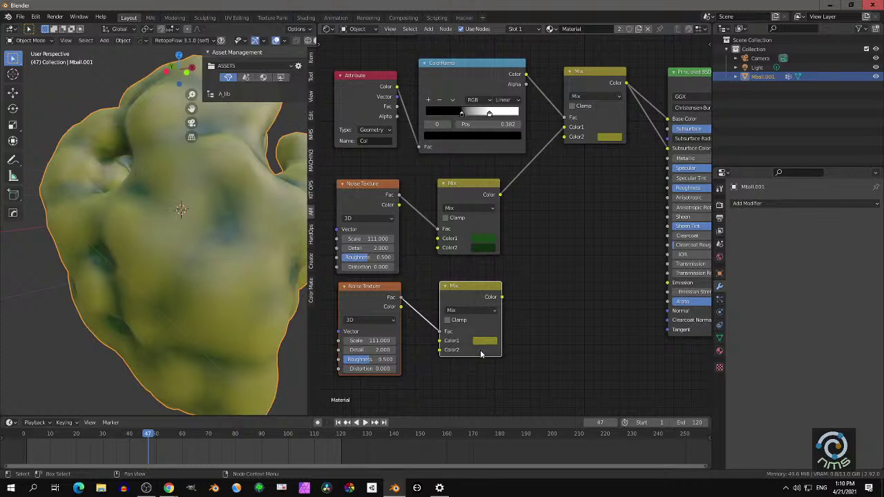
Set the duplicated Mix node's Color2 by sampling its yellow Color1, and darken it to a deeper olive
{"action": "left_click", "coordinate": [483, 350]}
{"action": "left_click", "coordinate": [548, 310]}
{"action": "left_click", "coordinate": [479, 341]}
{"action": "left_click", "coordinate": [486, 351]}
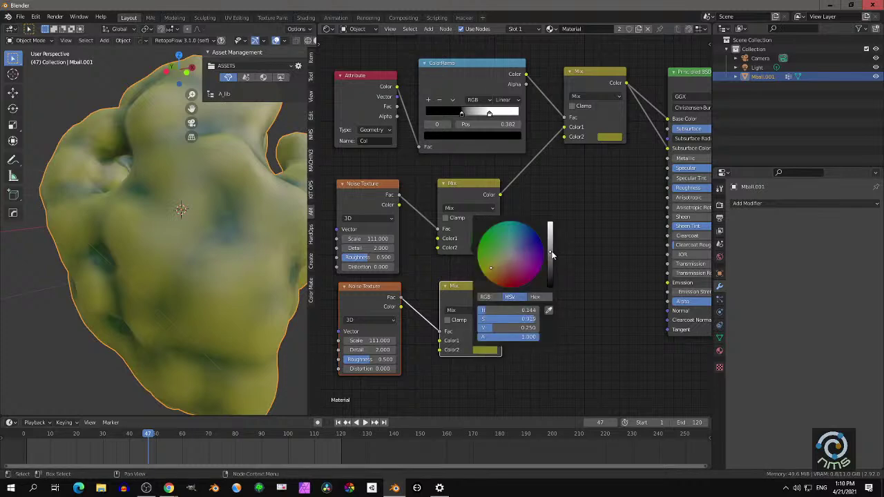
{"action": "mouse_move", "coordinate": [552, 256]}
{"action": "left_mouse_down"}
{"action": "mouse_move", "coordinate": [550, 274]}
{"action": "mouse_move", "coordinate": [550, 231]}
{"action": "mouse_move", "coordinate": [550, 277]}
{"action": "mouse_move", "coordinate": [550, 268]}
{"action": "left_mouse_up"}
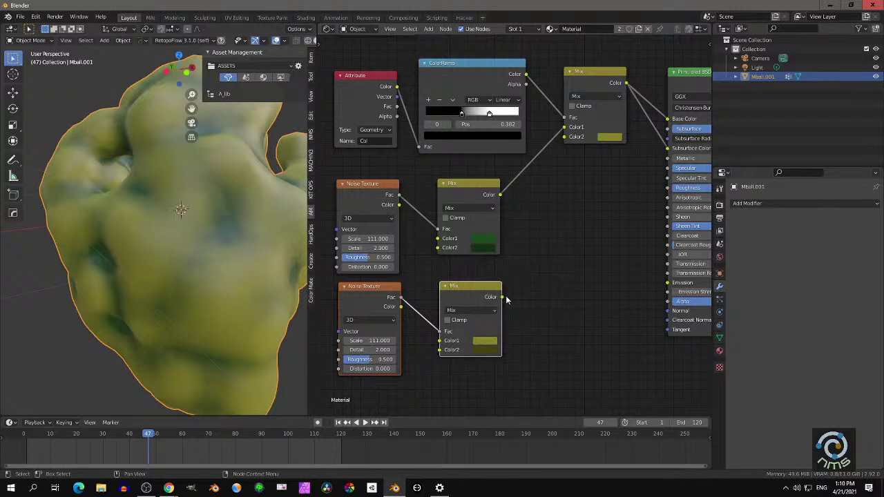
Connect the yellow Mix node's Color output to Color2 of the main Mix node
{"action": "left_click_drag", "start_coordinate": [502, 299], "coordinate": [564, 136]}
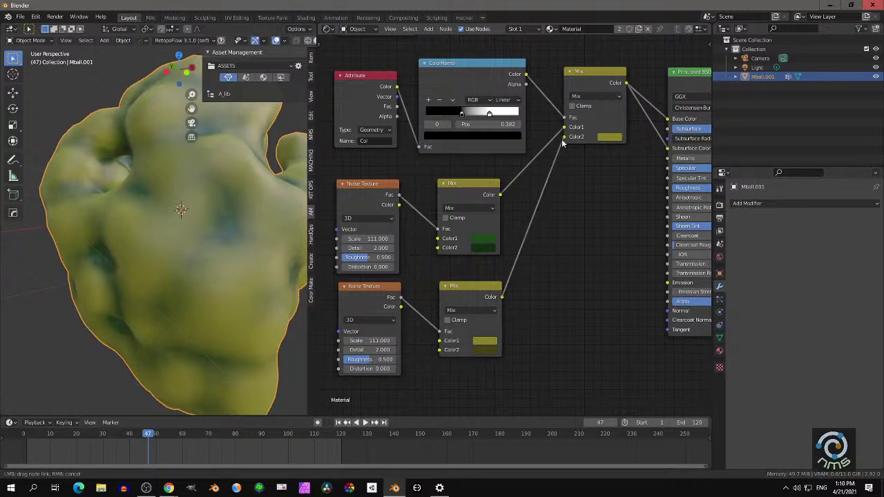
{"action": "mouse_move", "coordinate": [204, 241]}
{"action": "middle_mouse_down"}
{"action": "mouse_move", "coordinate": [193, 231]}
{"action": "mouse_move", "coordinate": [202, 229]}
{"action": "middle_mouse_up"}
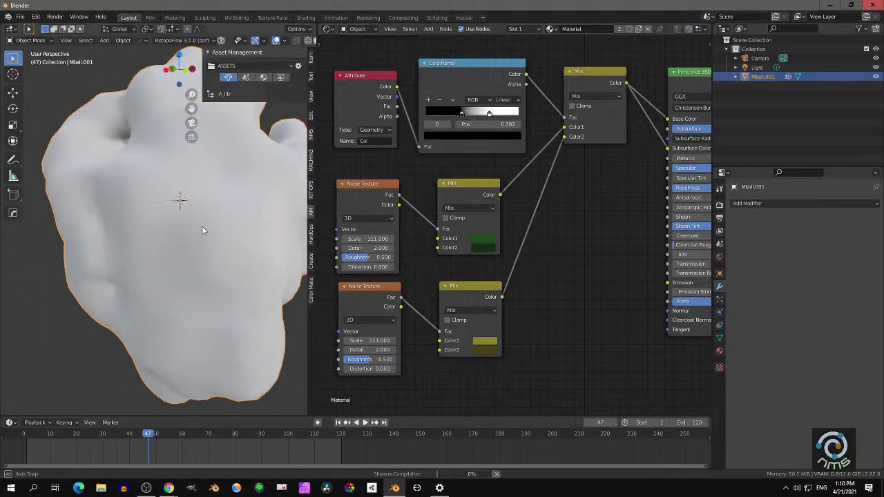
{"action": "middle_click_drag", "start_coordinate": [239, 257], "coordinate": [285, 278]}
Try a scale of 85.3 on the lower Noise Texture
{"action": "middle_click_drag", "start_coordinate": [379, 341], "coordinate": [421, 308]}
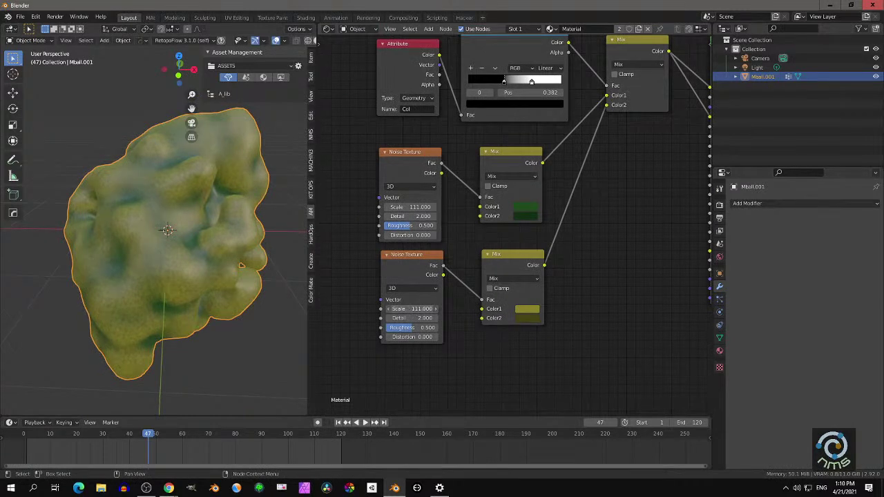
{"action": "left_click_drag", "start_coordinate": [422, 309], "coordinate": [415, 309]}
{"action": "middle_click_drag", "start_coordinate": [473, 327], "coordinate": [509, 306]}
{"action": "scroll", "coordinate": [99, 271], "scroll_direction": "up", "scroll_amount": 2}
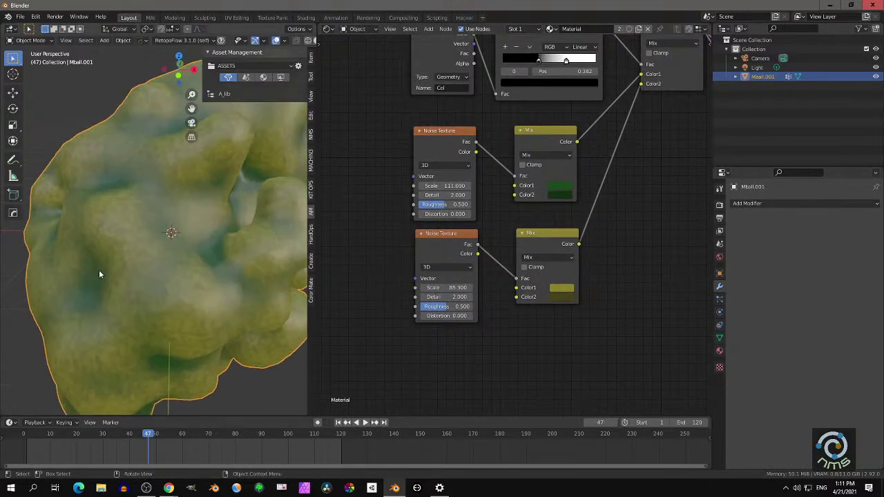
Set the lower Noise Texture's detail to 4 and its scale to 41.6
{"action": "middle_click_drag", "start_coordinate": [99, 275], "coordinate": [142, 261]}
{"action": "left_click", "coordinate": [448, 297]}
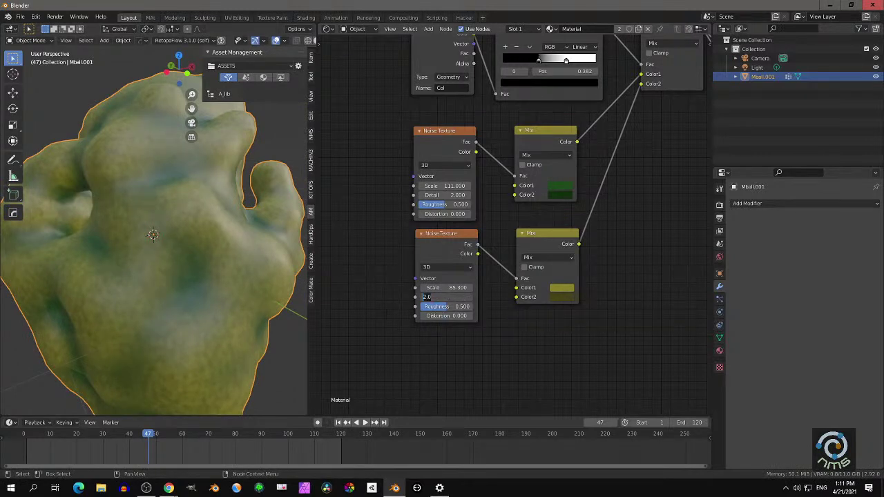
{"action": "key", "text": "Return"}
{"action": "left_click_drag", "start_coordinate": [448, 316], "coordinate": [403, 288]}
{"action": "scroll", "coordinate": [239, 248], "scroll_direction": "down", "scroll_amount": 2}
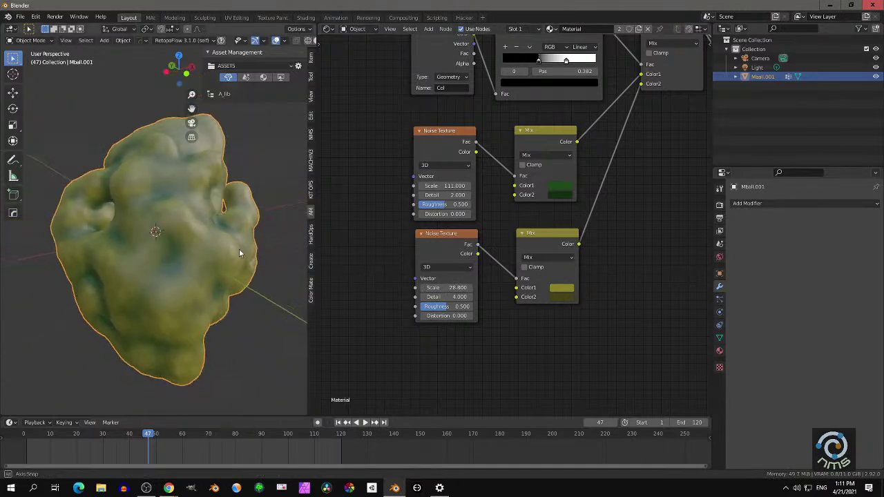
{"action": "middle_click_drag", "start_coordinate": [239, 249], "coordinate": [123, 238]}
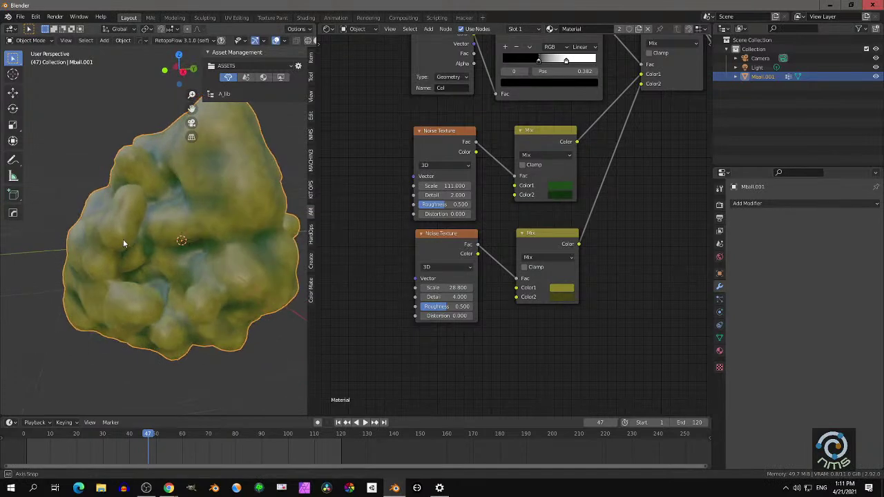
{"action": "left_click_drag", "start_coordinate": [428, 288], "coordinate": [452, 288]}
Insert a Clamp node on the link between the lower Noise Texture and the yellow Mix node
{"action": "middle_click_drag", "start_coordinate": [516, 340], "coordinate": [528, 314]}
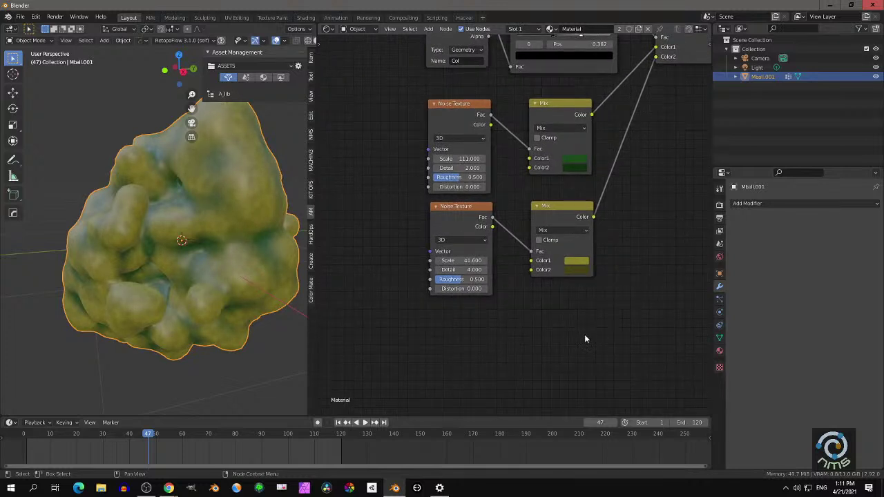
{"action": "key", "text": "shift+a"}
{"action": "mouse_move", "coordinate": [550, 326]}
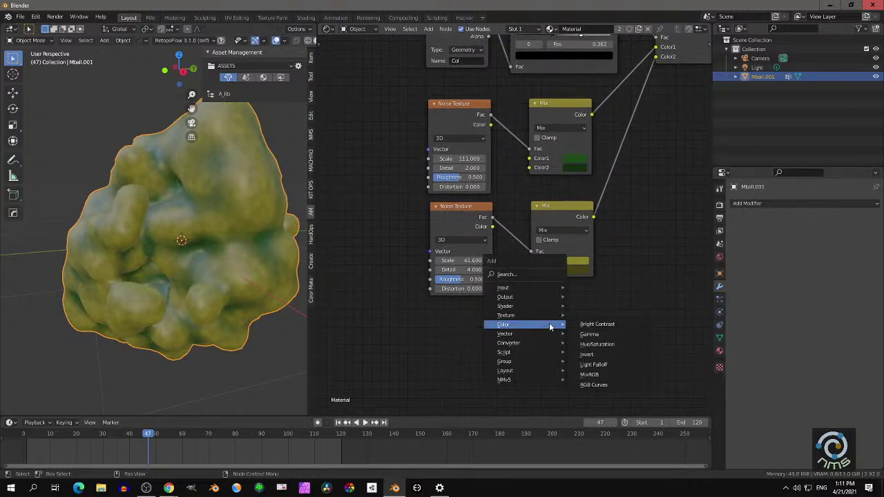
{"action": "mouse_move", "coordinate": [530, 342]}
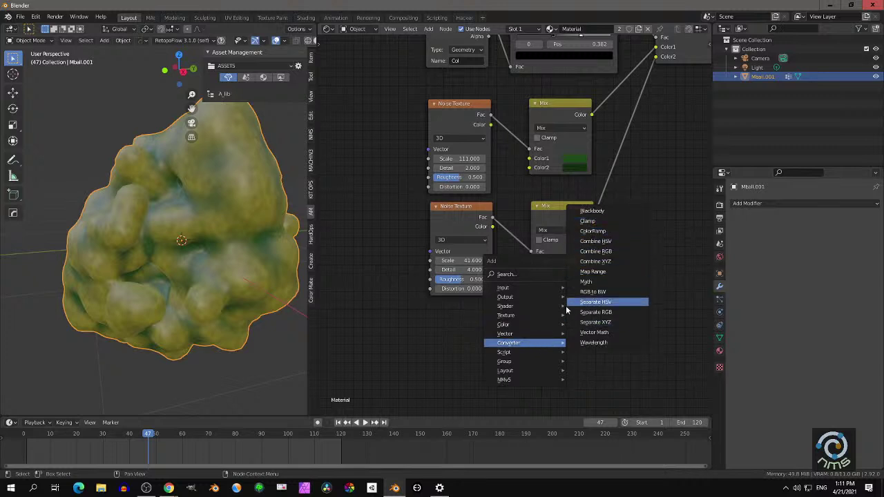
{"action": "mouse_move", "coordinate": [513, 356]}
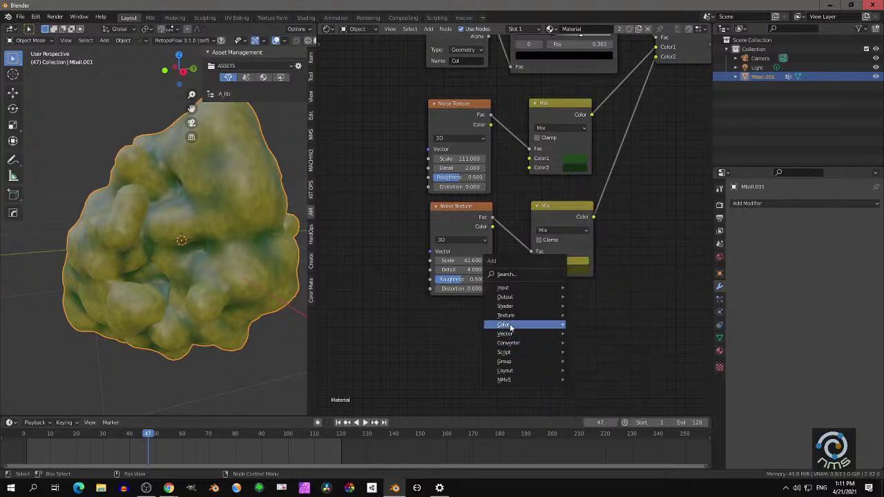
{"action": "mouse_move", "coordinate": [509, 311]}
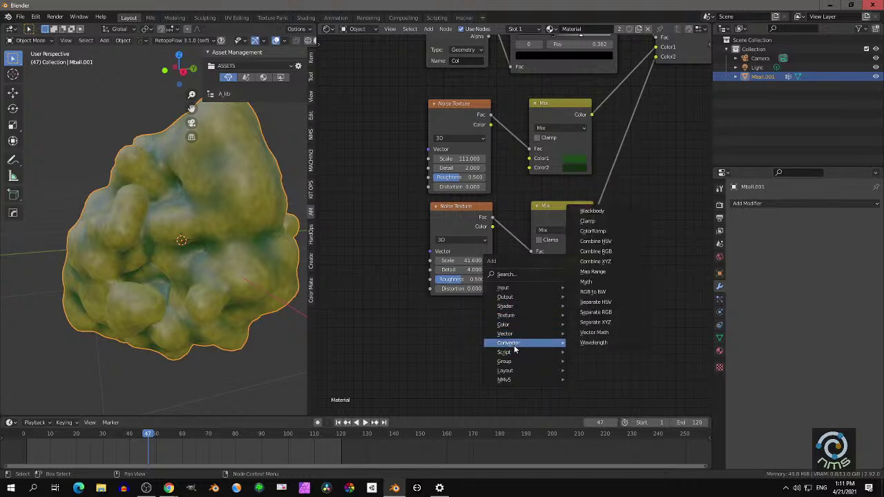
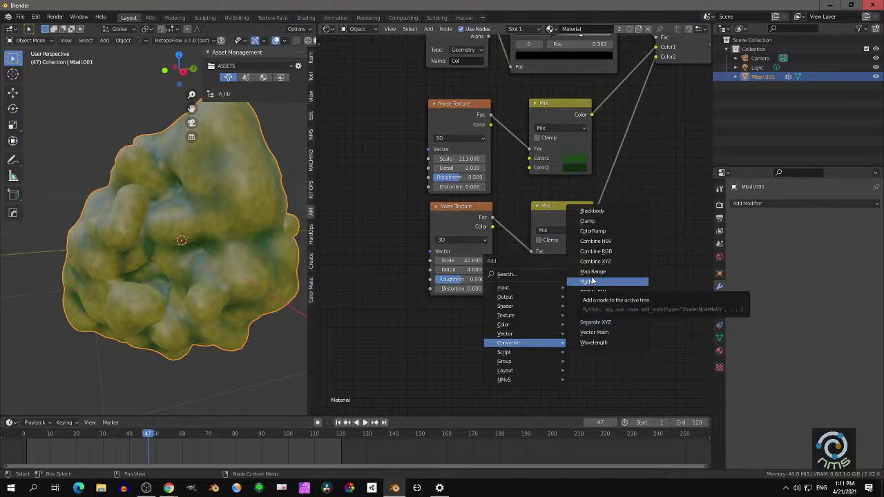
{"action": "left_click", "coordinate": [599, 221]}
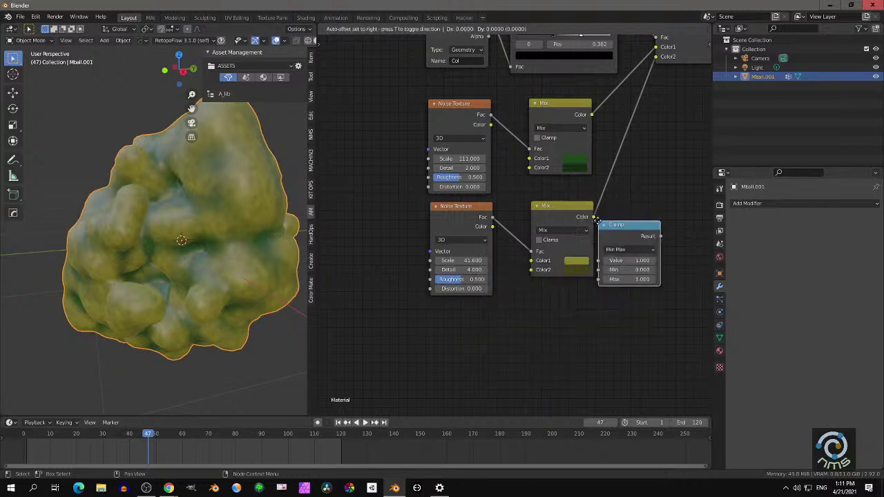
{"action": "left_click", "coordinate": [498, 211]}
Set the Clamp node's Min value to 0.51
{"action": "middle_click_drag", "start_coordinate": [567, 311], "coordinate": [517, 311]}
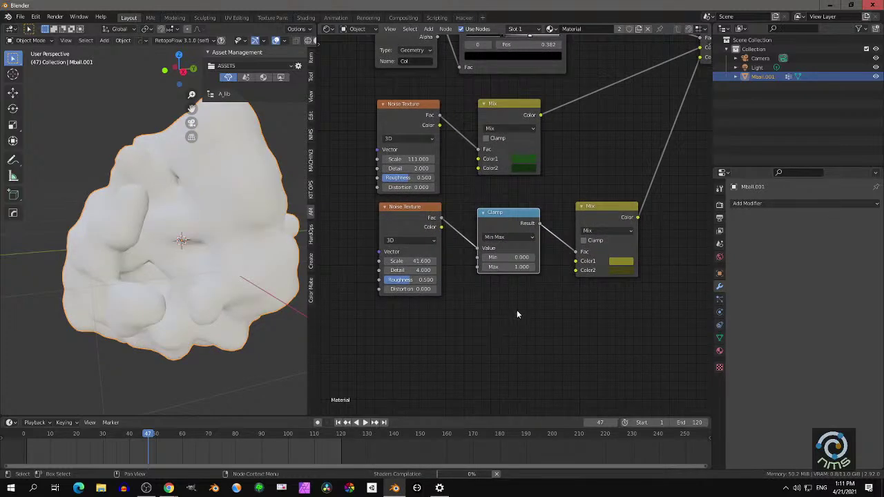
{"action": "scroll", "coordinate": [517, 312], "scroll_direction": "up", "scroll_amount": 2}
{"action": "middle_click_drag", "start_coordinate": [233, 222], "coordinate": [213, 233]}
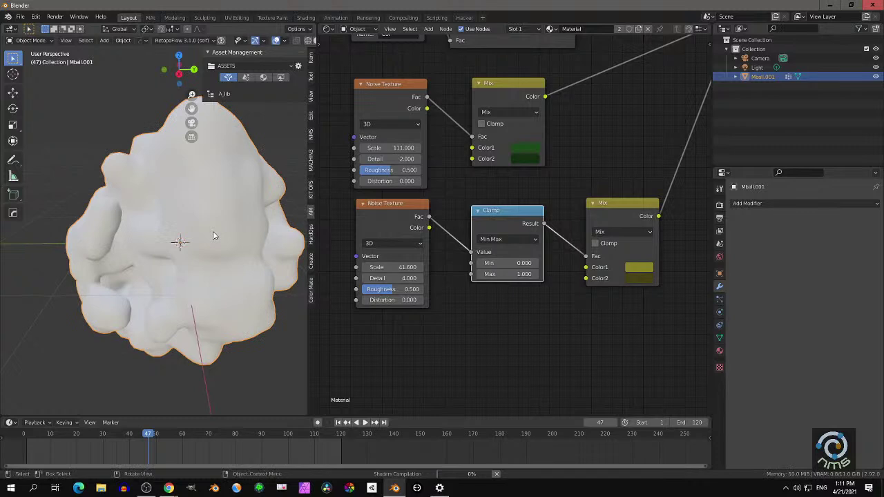
{"action": "scroll", "coordinate": [435, 263], "scroll_direction": "up", "scroll_amount": 2}
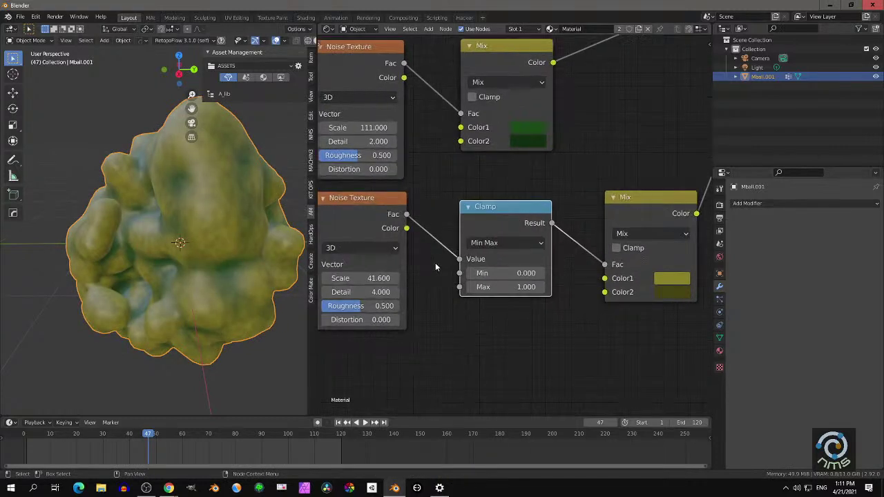
{"action": "left_click_drag", "start_coordinate": [488, 273], "coordinate": [500, 272]}
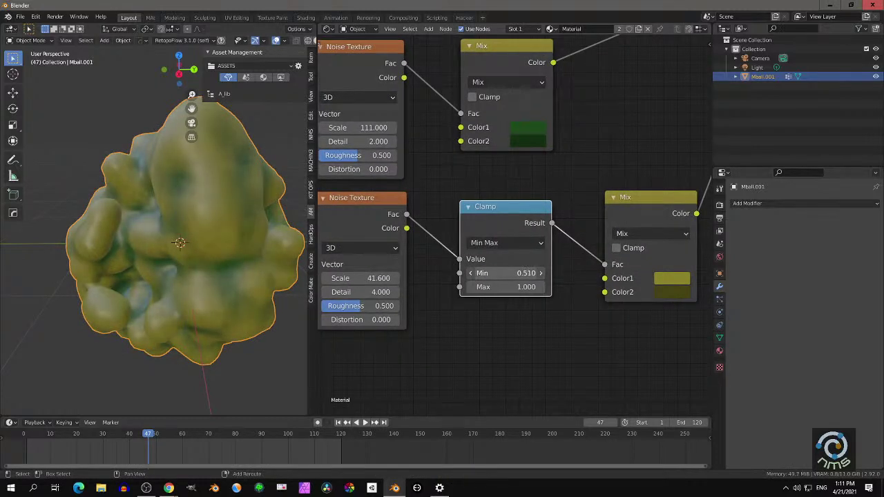
Brighten Color2 of the green Mix node to an HSV value of 0.052
{"action": "middle_click_drag", "start_coordinate": [280, 247], "coordinate": [226, 226]}
{"action": "left_click", "coordinate": [537, 142]}
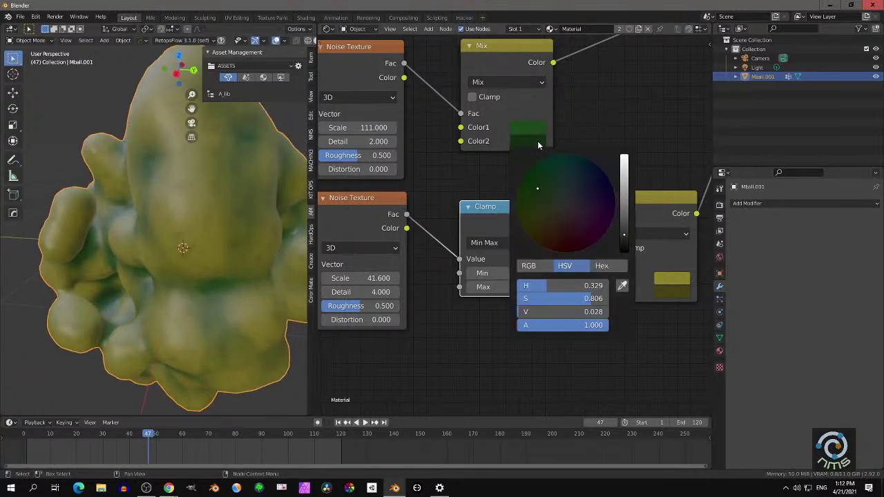
{"action": "mouse_move", "coordinate": [624, 235]}
{"action": "left_mouse_down"}
{"action": "mouse_move", "coordinate": [625, 202]}
{"action": "mouse_move", "coordinate": [624, 228]}
{"action": "left_mouse_up"}
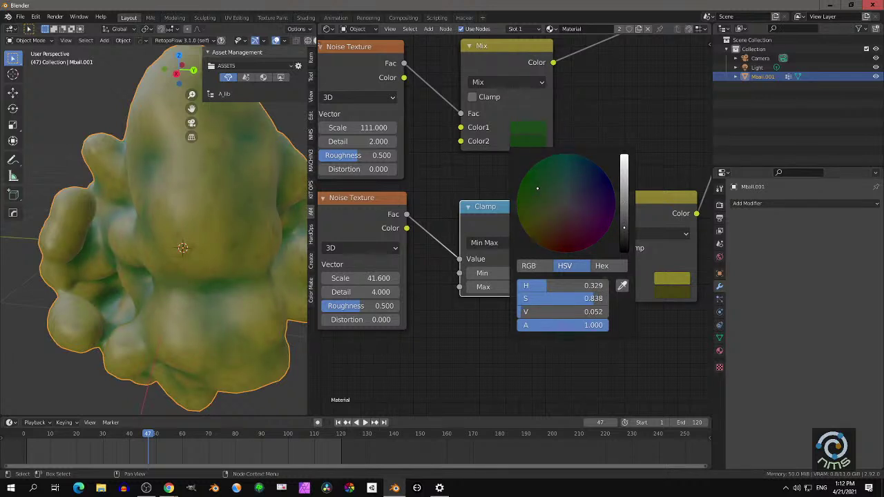
Adjust the Clamp node's Min value to 0.48
{"action": "left_click_drag", "start_coordinate": [508, 275], "coordinate": [516, 275]}
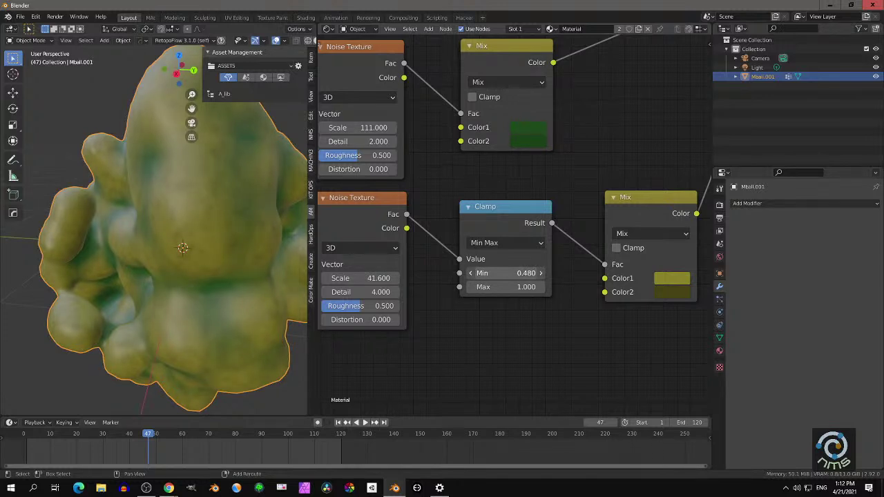
Set the Scale of the lower Noise Texture node to 47.4
{"action": "middle_click_drag", "start_coordinate": [153, 284], "coordinate": [221, 254]}
{"action": "scroll", "coordinate": [228, 268], "scroll_direction": "down", "scroll_amount": 3}
{"action": "left_click_drag", "start_coordinate": [399, 275], "coordinate": [409, 276]}
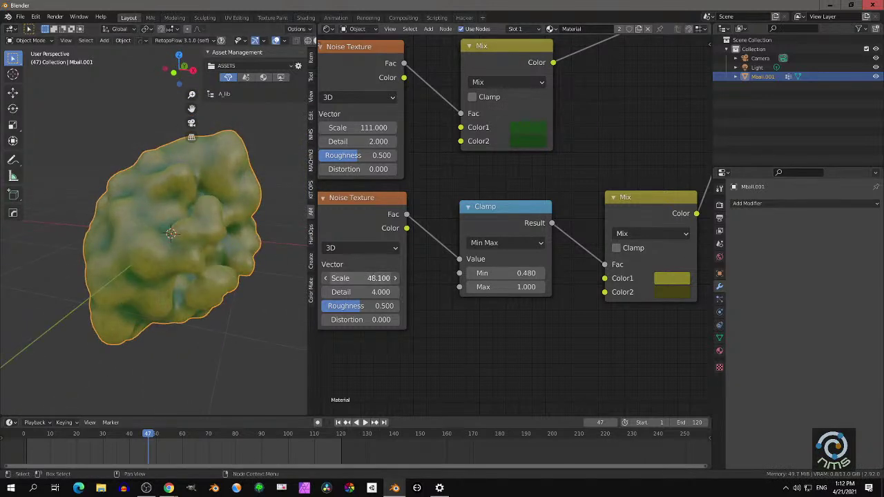
{"action": "middle_click_drag", "start_coordinate": [241, 269], "coordinate": [129, 243]}
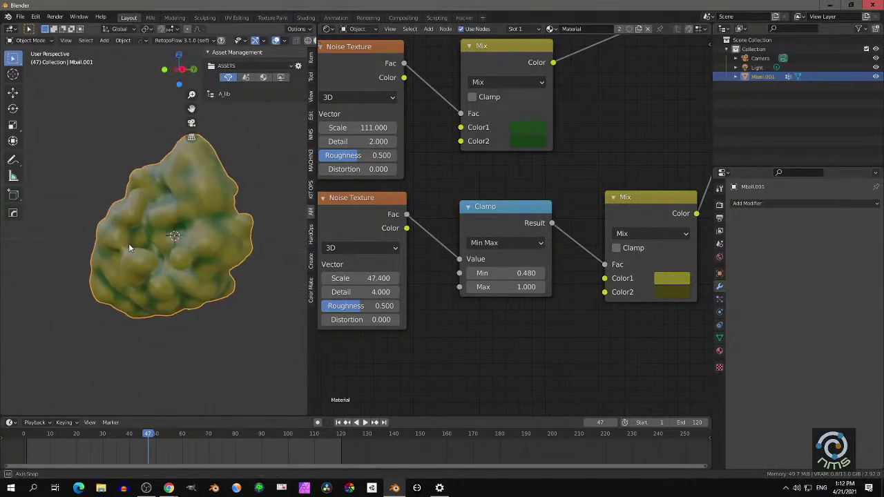
{"action": "middle_click_drag", "start_coordinate": [205, 270], "coordinate": [218, 288]}
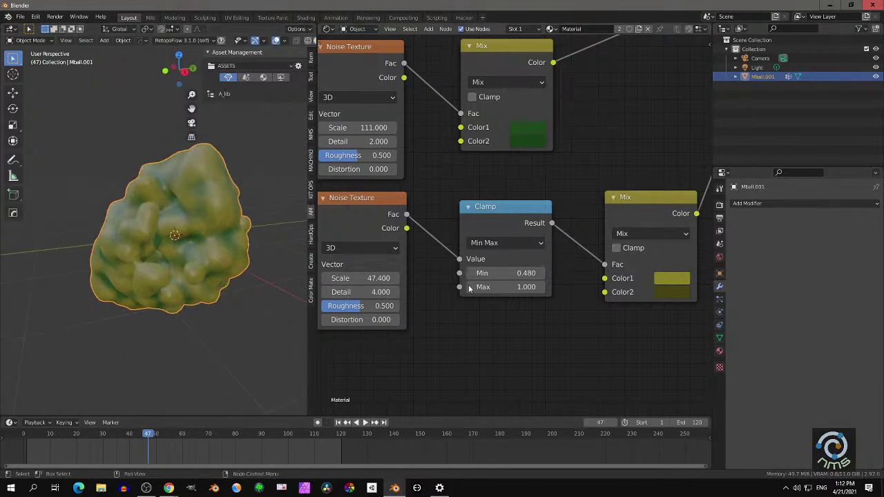
Unwrap the whole metaball mesh in Edit Mode using Smart UV Project with the default settings
{"action": "scroll", "coordinate": [464, 295], "scroll_direction": "down", "scroll_amount": 4}
{"action": "middle_click_drag", "start_coordinate": [464, 295], "coordinate": [413, 225]}
{"action": "mouse_move", "coordinate": [204, 272]}
{"action": "middle_mouse_down"}
{"action": "mouse_move", "coordinate": [149, 269]}
{"action": "mouse_move", "coordinate": [197, 262]}
{"action": "middle_mouse_up"}
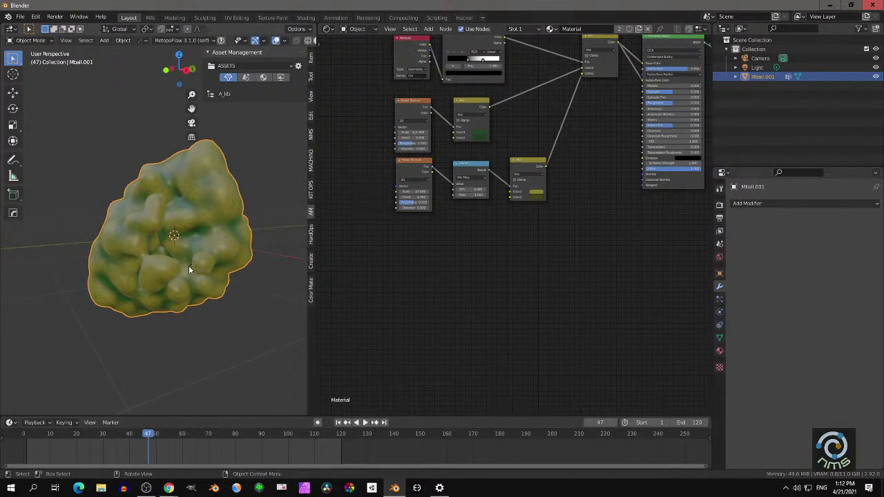
{"action": "middle_click_drag", "start_coordinate": [173, 266], "coordinate": [203, 271]}
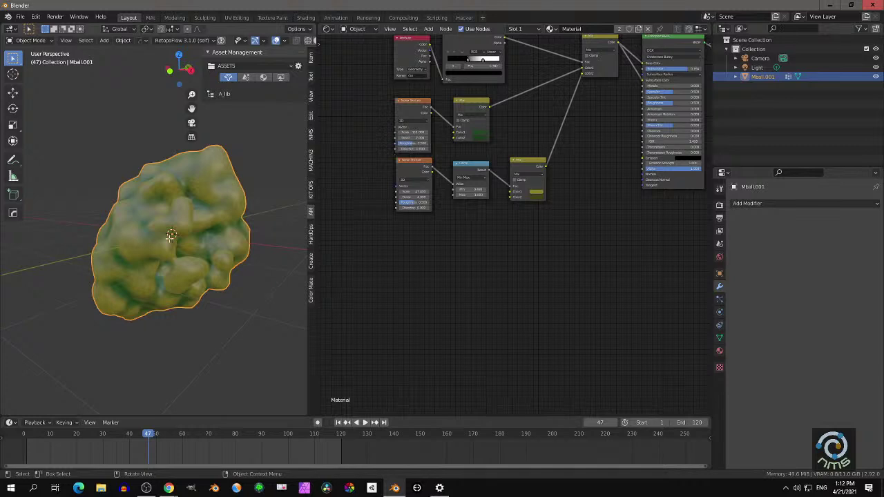
{"action": "key", "text": "Tab"}
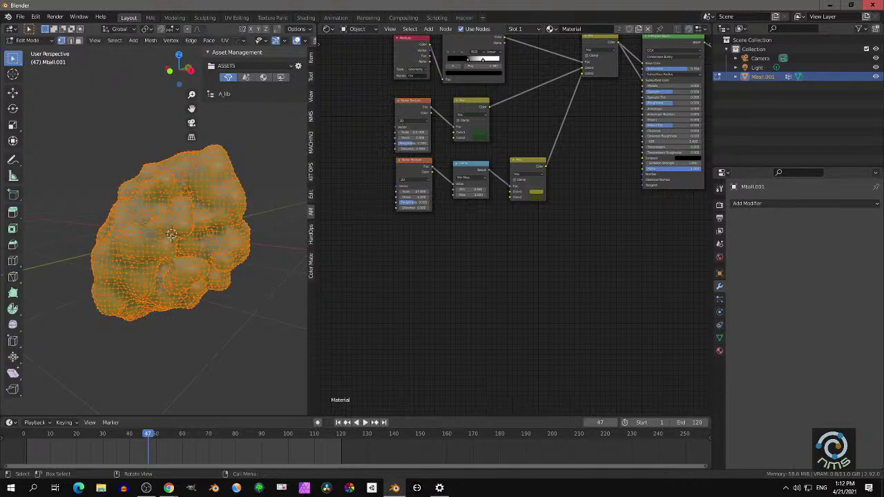
{"action": "middle_click_drag", "start_coordinate": [170, 234], "coordinate": [198, 246]}
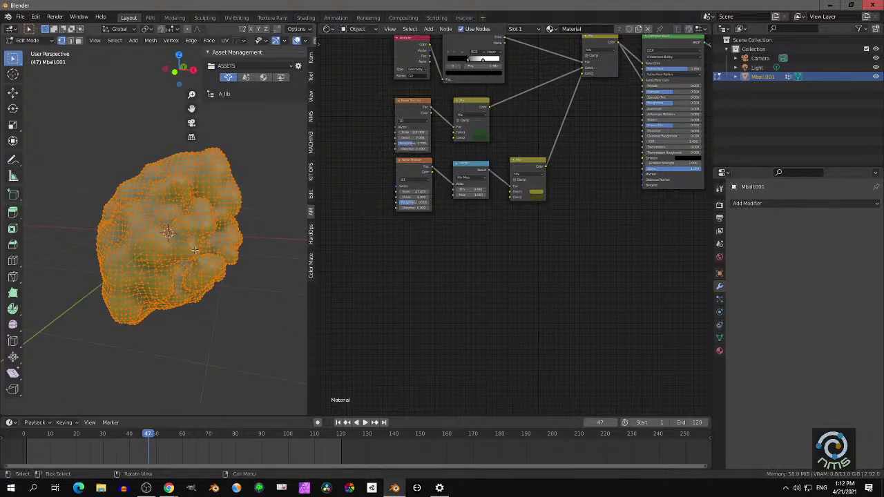
{"action": "key", "text": "u"}
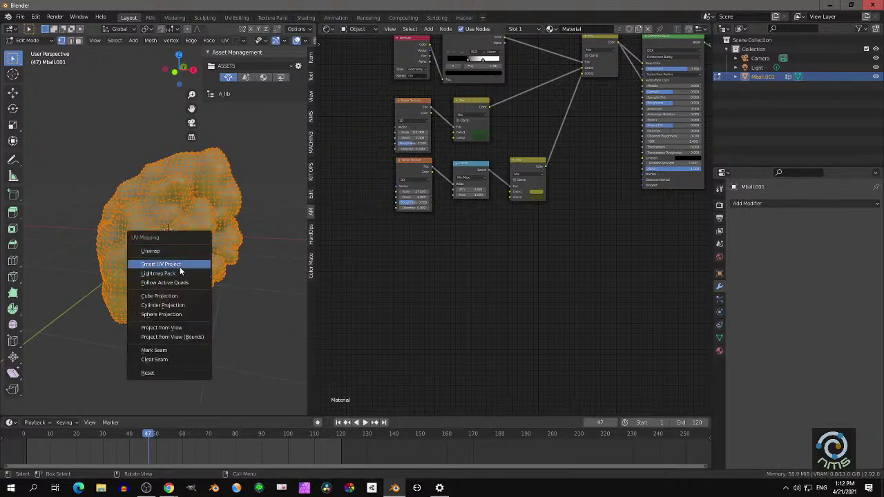
{"action": "left_click", "coordinate": [181, 269]}
{"action": "left_click", "coordinate": [191, 340]}
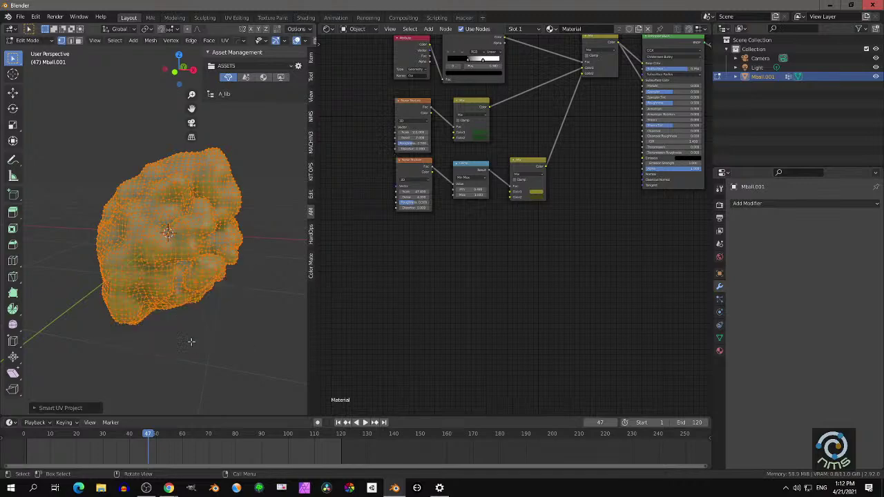
Examine the mesh's unwrapped UV islands in the UV Editing workspace, then return to the Layout workspace
{"action": "left_click", "coordinate": [236, 18]}
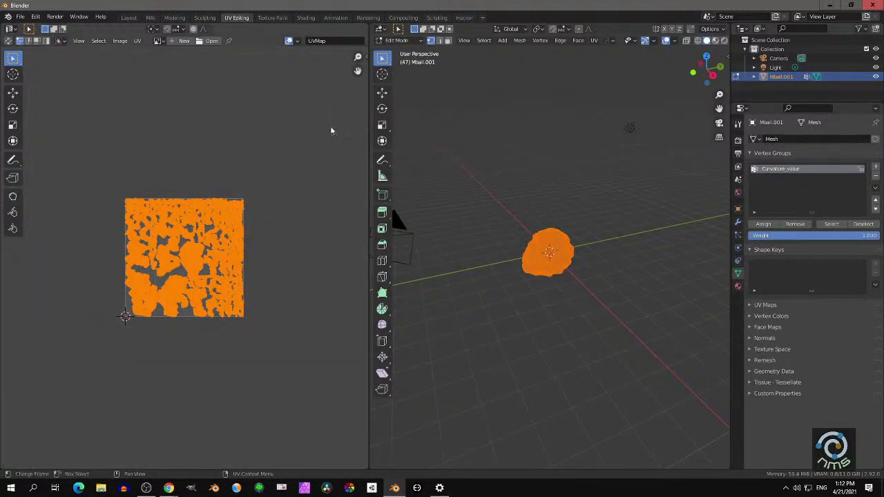
{"action": "scroll", "coordinate": [292, 238], "scroll_direction": "up", "scroll_amount": 2}
{"action": "scroll", "coordinate": [291, 237], "scroll_direction": "down", "scroll_amount": 2}
{"action": "middle_click_drag", "start_coordinate": [291, 238], "coordinate": [300, 232]}
{"action": "key", "text": "n"}
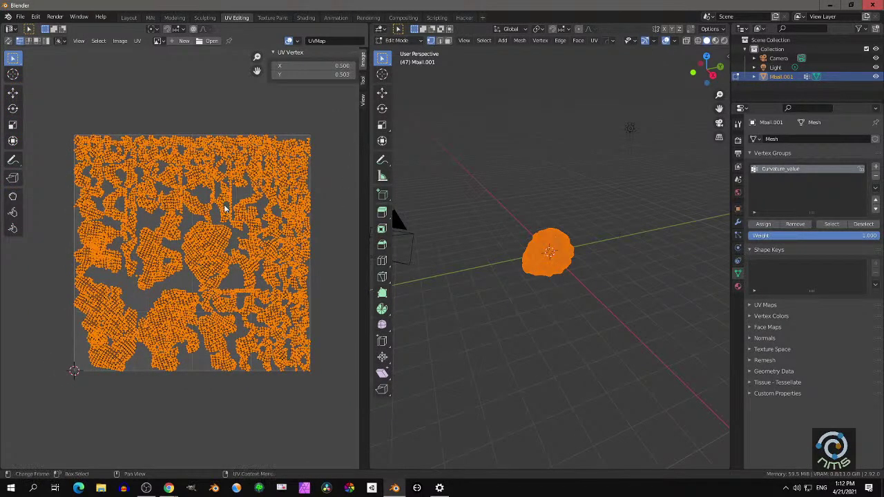
{"action": "scroll", "coordinate": [220, 214], "scroll_direction": "up", "scroll_amount": 1}
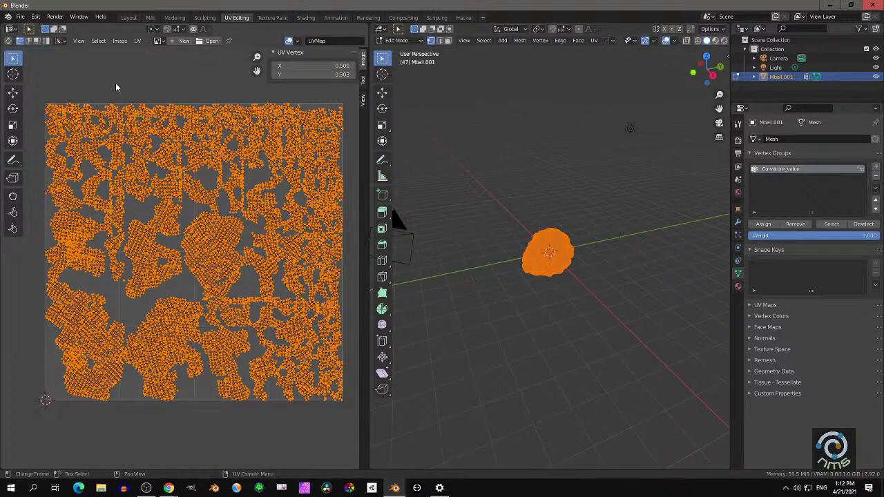
{"action": "left_click", "coordinate": [129, 17]}
Add an Image Texture node in the empty area below the lower Noise Texture and Clamp nodes
{"action": "middle_click_drag", "start_coordinate": [247, 198], "coordinate": [304, 207]}
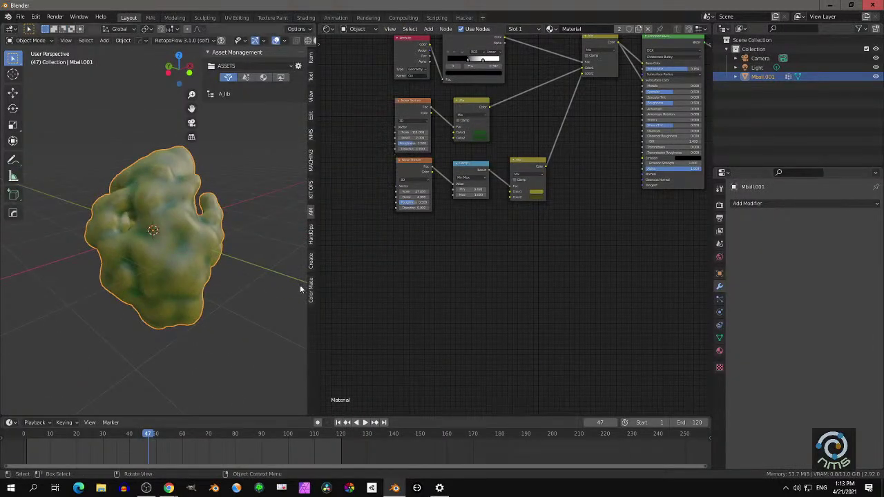
{"action": "key", "text": "shift+a"}
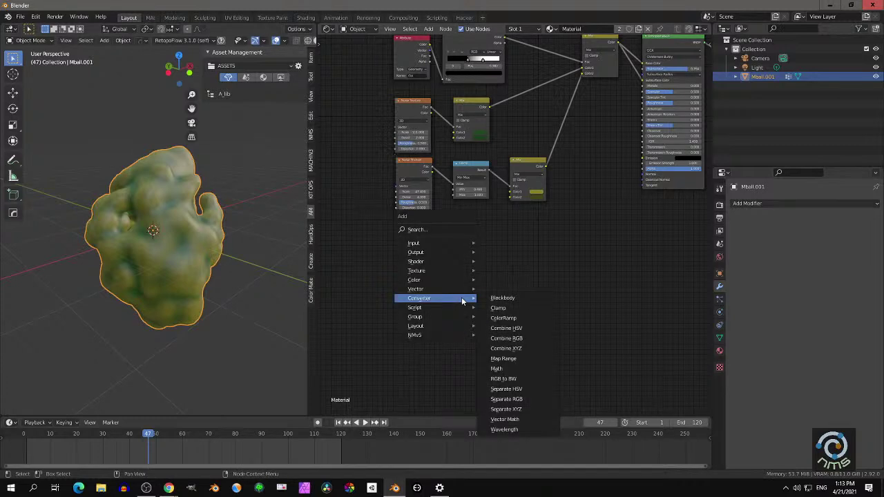
{"action": "mouse_move", "coordinate": [439, 270]}
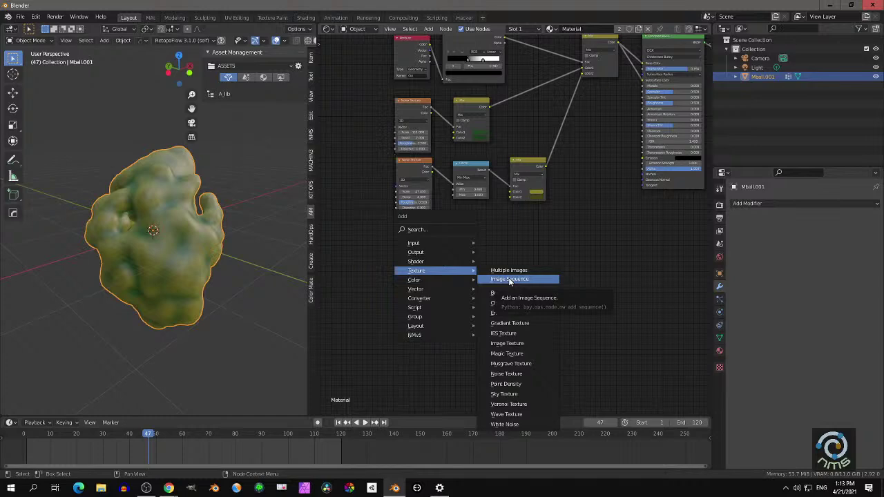
{"action": "left_click", "coordinate": [508, 343]}
{"action": "left_click", "coordinate": [472, 265]}
{"action": "scroll", "coordinate": [462, 274], "scroll_direction": "up", "scroll_amount": 9}
{"action": "middle_click_drag", "start_coordinate": [463, 272], "coordinate": [460, 174]}
Create a new image named Color in the Image Texture node, doubling the default width and height
{"action": "left_click", "coordinate": [486, 259]}
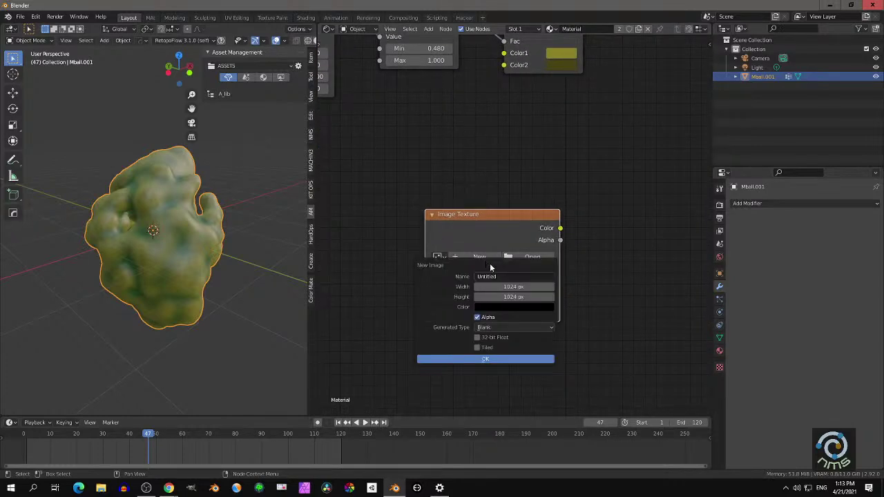
{"action": "left_click_drag", "start_coordinate": [500, 278], "coordinate": [476, 277]}
{"action": "type", "text": "A"}
{"action": "key", "text": "BackSpace"}
{"action": "key", "text": "BackSpace"}
{"action": "left_click", "coordinate": [521, 287]}
{"action": "type", "text": "*2"}
{"action": "key", "text": "Tab"}
{"action": "type", "text": "2"}
{"action": "key", "text": "Return"}
{"action": "left_click", "coordinate": [491, 360]}
Set the bake type to Diffuse in the Cycles render bake settings
{"action": "middle_click_drag", "start_coordinate": [174, 236], "coordinate": [215, 227]}
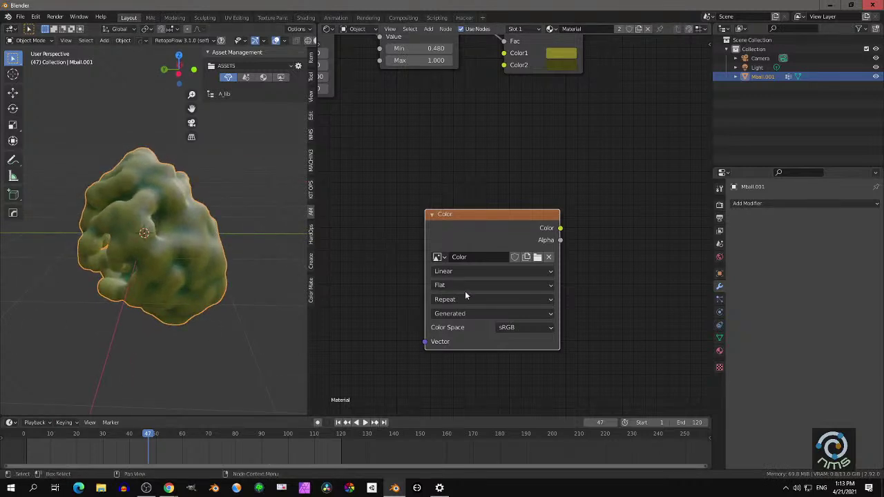
{"action": "left_click", "coordinate": [719, 205]}
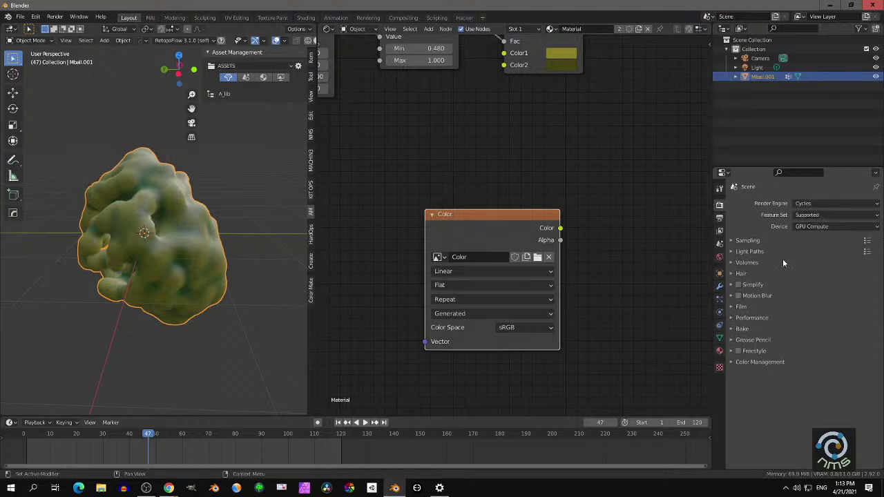
{"action": "left_click", "coordinate": [729, 328]}
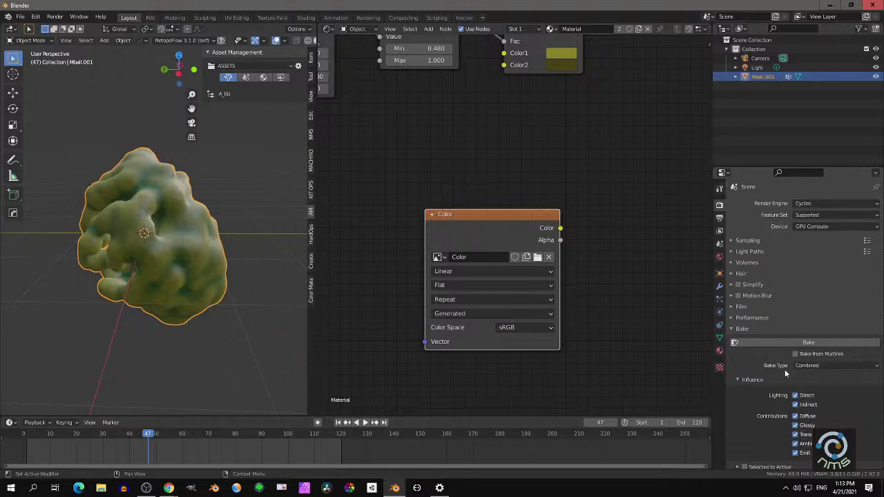
{"action": "left_click", "coordinate": [805, 366]}
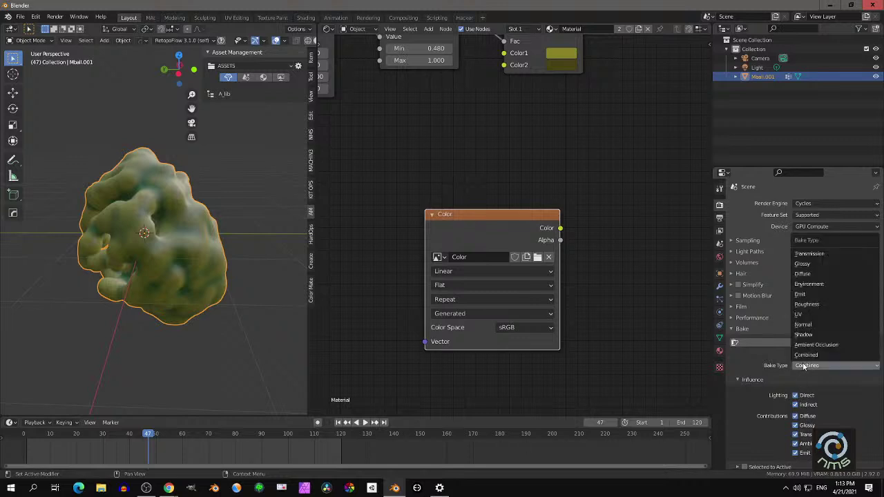
{"action": "left_click", "coordinate": [806, 275]}
Limit the diffuse bake contributions to Color by disabling Direct and Indirect
{"action": "scroll", "coordinate": [792, 387], "scroll_direction": "down", "scroll_amount": 3}
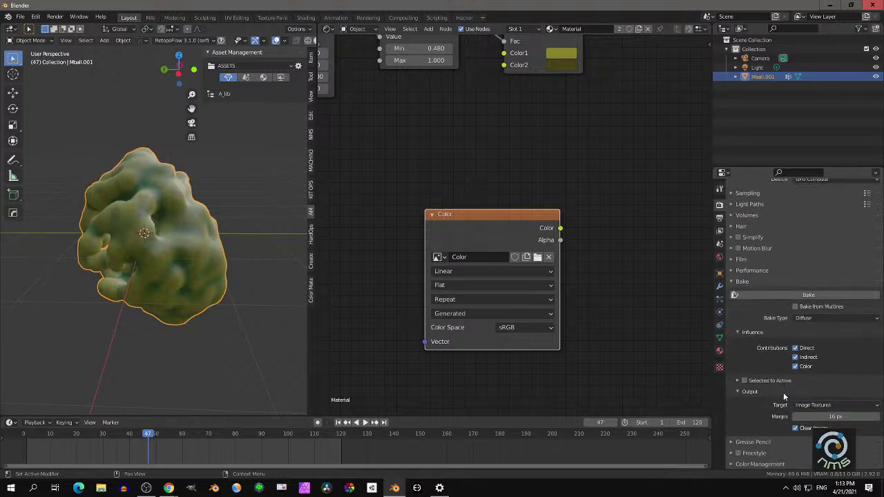
{"action": "left_click", "coordinate": [795, 348]}
{"action": "left_click", "coordinate": [794, 366]}
{"action": "left_click", "coordinate": [795, 358]}
{"action": "left_click", "coordinate": [795, 366]}
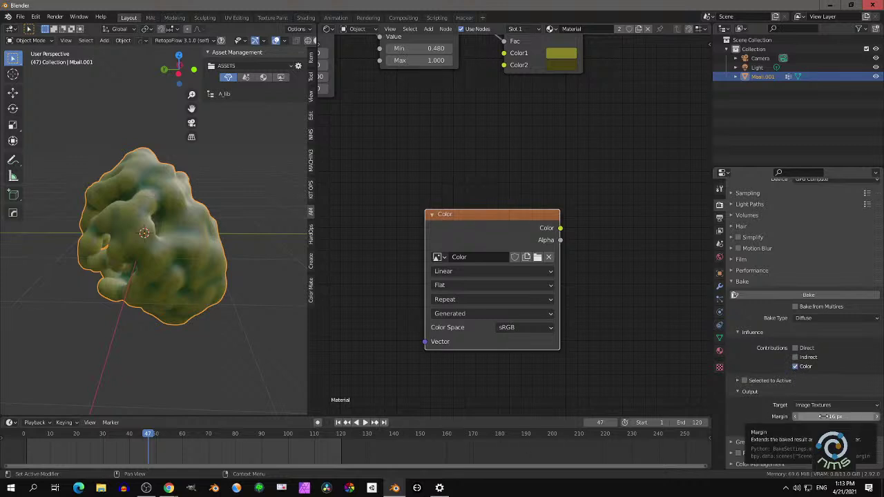
Set the bake output margin to 2 px
{"action": "left_click", "coordinate": [834, 416]}
{"action": "left_click_drag", "start_coordinate": [834, 416], "coordinate": [693, 416]}
{"action": "key", "text": "BackSpace"}
{"action": "type", "text": "2"}
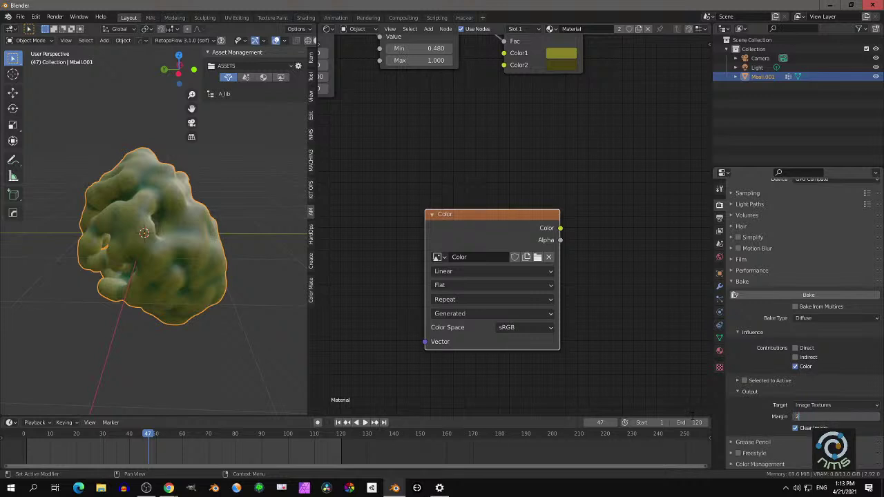
{"action": "key", "text": "Return"}
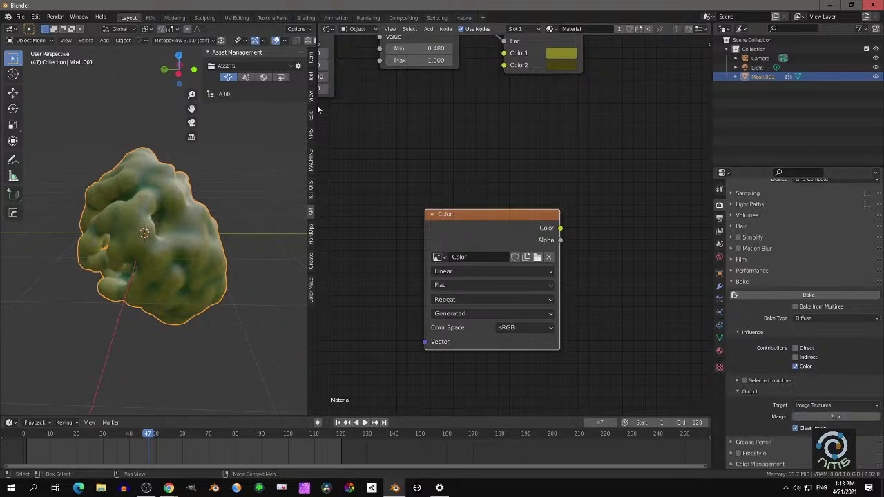
Examine the gaps between the UV islands over the Color image in the UV Editing workspace, then return to Layout
{"action": "left_click", "coordinate": [236, 19]}
{"action": "scroll", "coordinate": [234, 197], "scroll_direction": "down", "scroll_amount": 8}
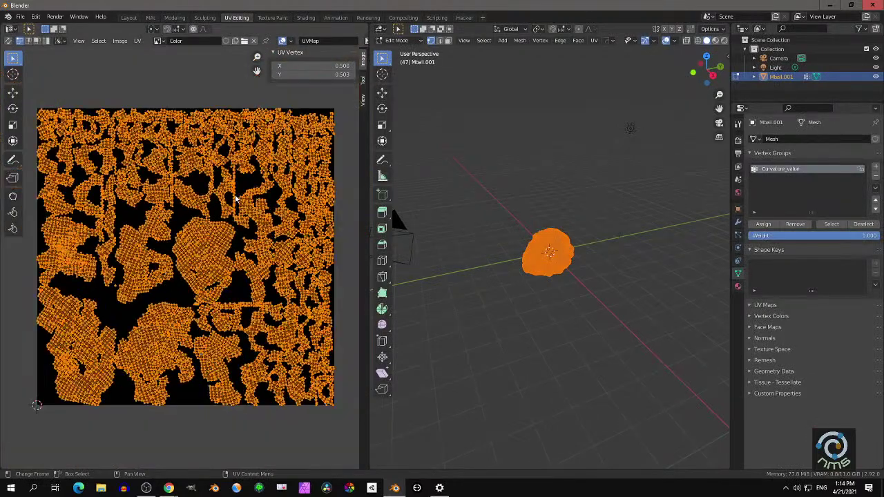
{"action": "scroll", "coordinate": [235, 197], "scroll_direction": "up", "scroll_amount": 8}
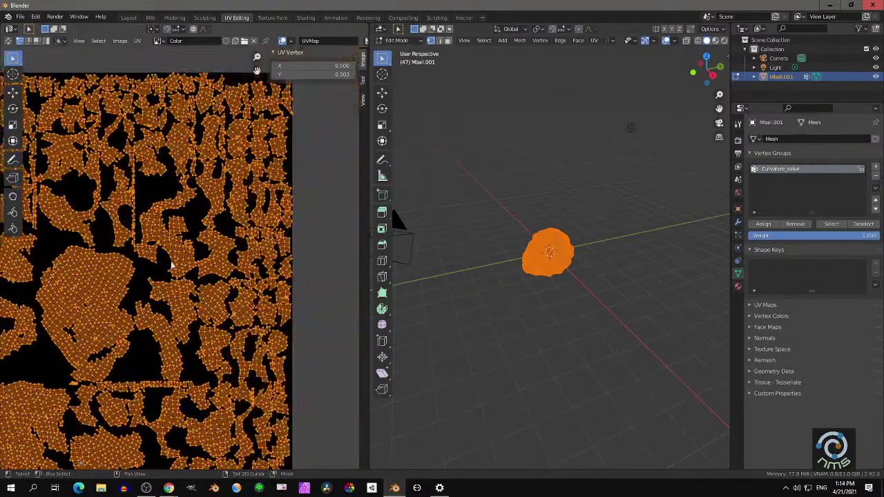
{"action": "scroll", "coordinate": [221, 207], "scroll_direction": "up", "scroll_amount": 3}
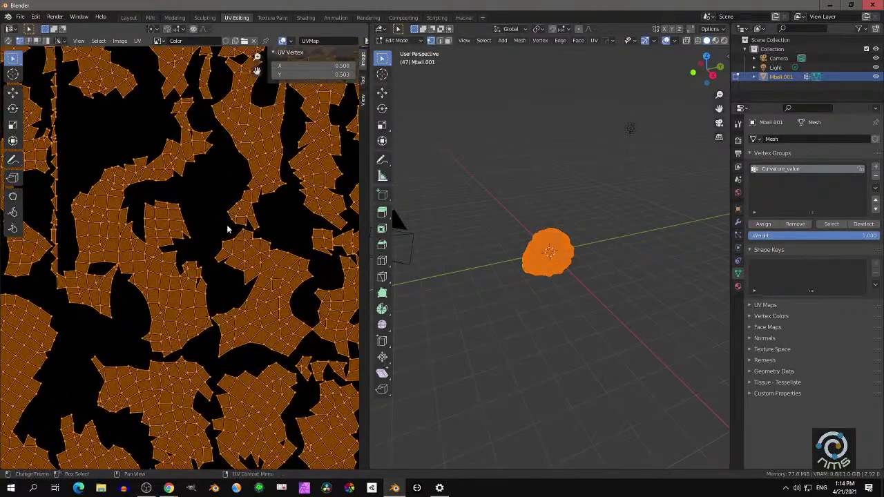
{"action": "mouse_move", "coordinate": [228, 169]}
{"action": "middle_mouse_down", "text": "shift"}
{"action": "mouse_move", "coordinate": [183, 308]}
{"action": "mouse_move", "coordinate": [190, 305]}
{"action": "middle_mouse_up", "text": "shift"}
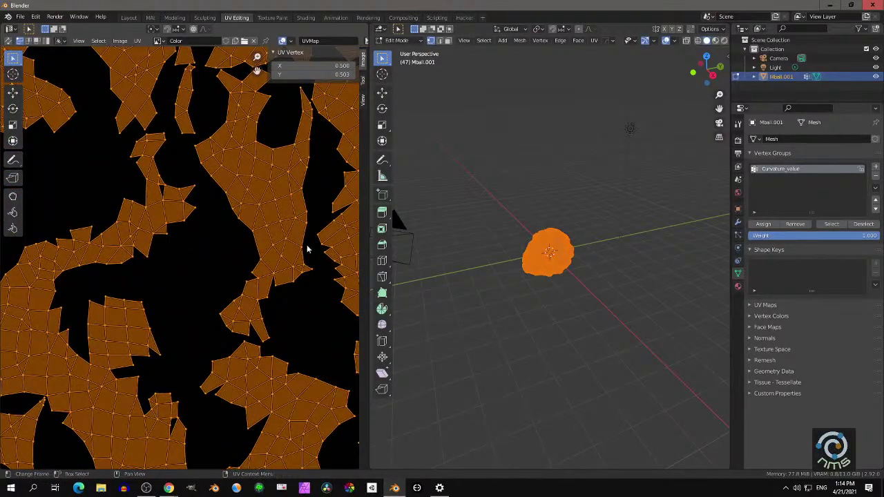
{"action": "middle_click_drag", "start_coordinate": [290, 255], "coordinate": [257, 377], "text": "shift"}
{"action": "scroll", "coordinate": [204, 228], "scroll_direction": "up", "scroll_amount": 2}
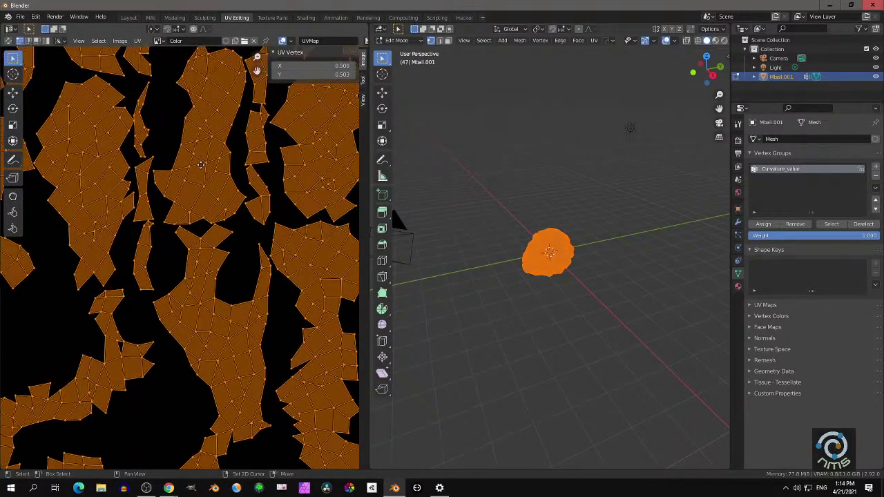
{"action": "scroll", "coordinate": [181, 233], "scroll_direction": "up", "scroll_amount": 3}
{"action": "scroll", "coordinate": [165, 217], "scroll_direction": "down", "scroll_amount": 5}
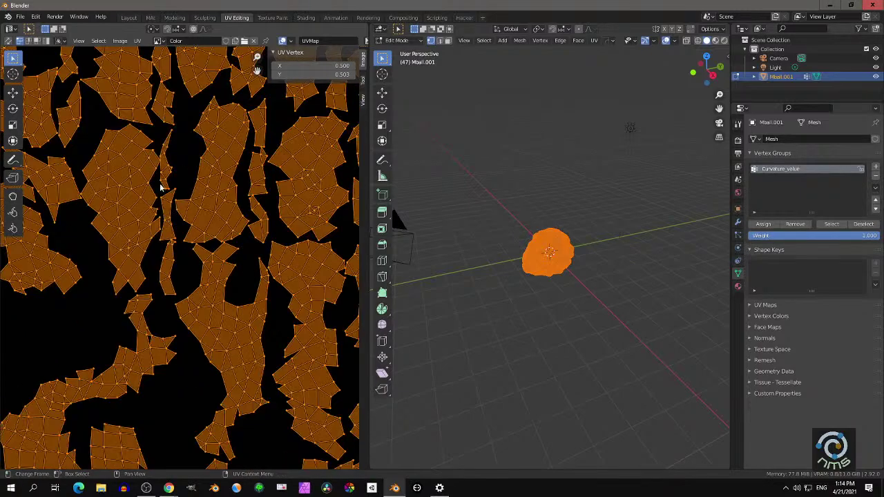
{"action": "middle_click_drag", "start_coordinate": [162, 195], "coordinate": [170, 363], "text": "shift"}
{"action": "middle_click_drag", "start_coordinate": [160, 292], "coordinate": [239, 209]}
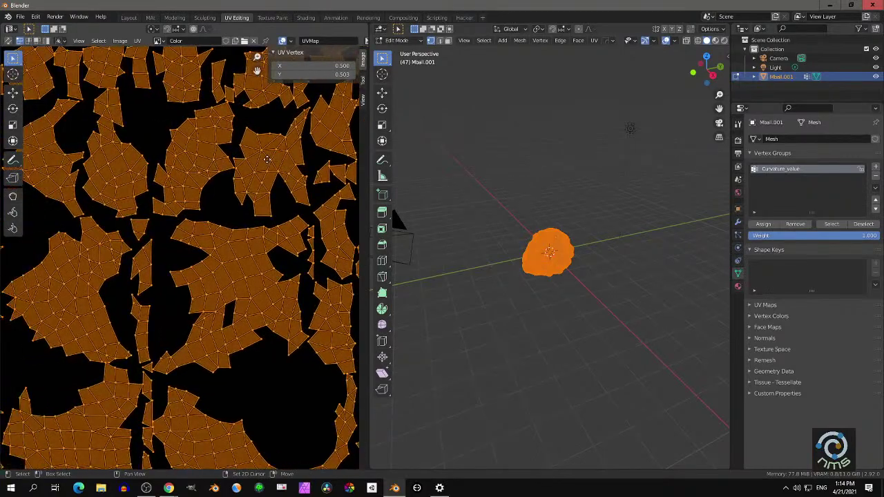
{"action": "scroll", "coordinate": [239, 208], "scroll_direction": "down", "scroll_amount": 4}
{"action": "scroll", "coordinate": [225, 259], "scroll_direction": "down", "scroll_amount": 3}
{"action": "middle_click_drag", "start_coordinate": [225, 259], "coordinate": [241, 144]}
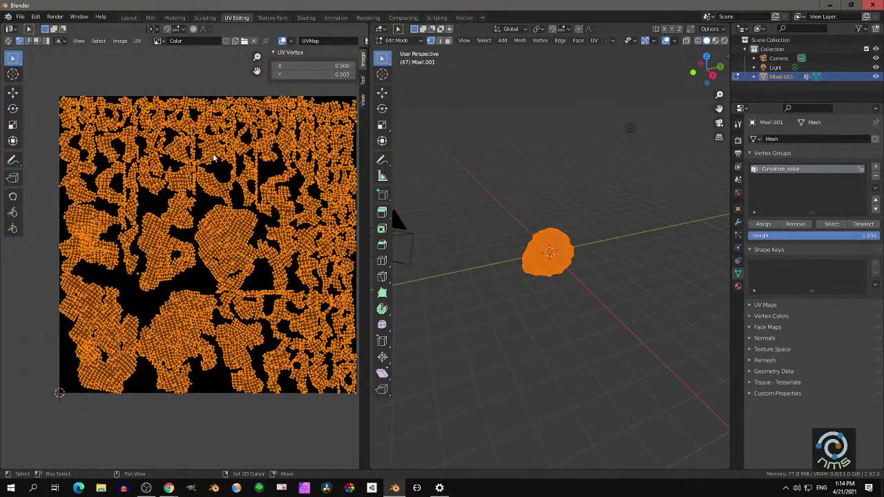
{"action": "left_click", "coordinate": [138, 41]}
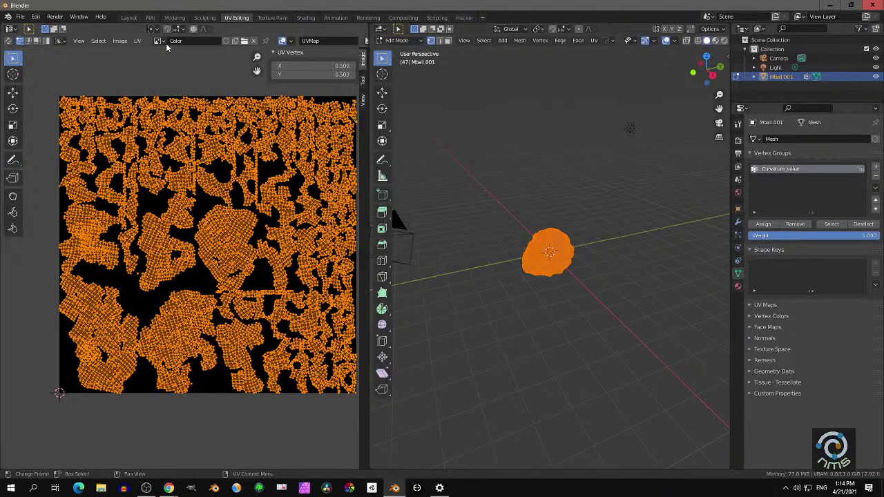
{"action": "left_click", "coordinate": [130, 18]}
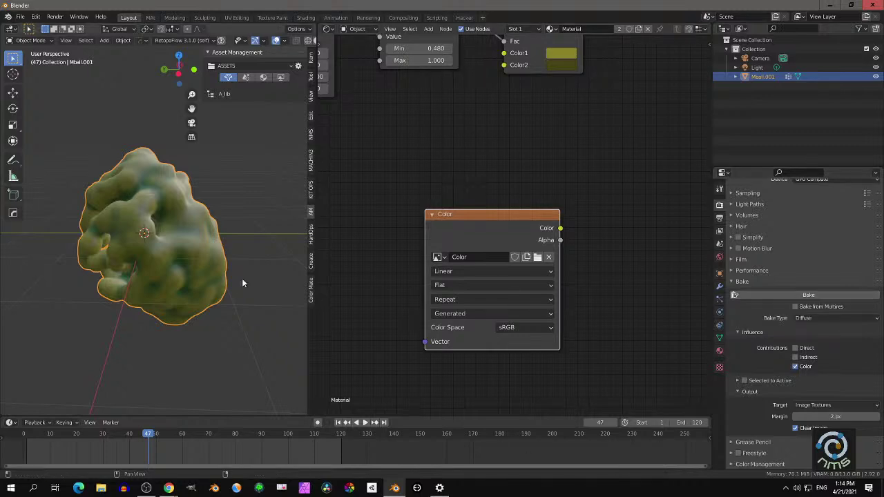
{"action": "middle_click_drag", "start_coordinate": [531, 122], "coordinate": [579, 288]}
{"action": "scroll", "coordinate": [496, 229], "scroll_direction": "down", "scroll_amount": 1}
{"action": "middle_click_drag", "start_coordinate": [523, 329], "coordinate": [507, 216]}
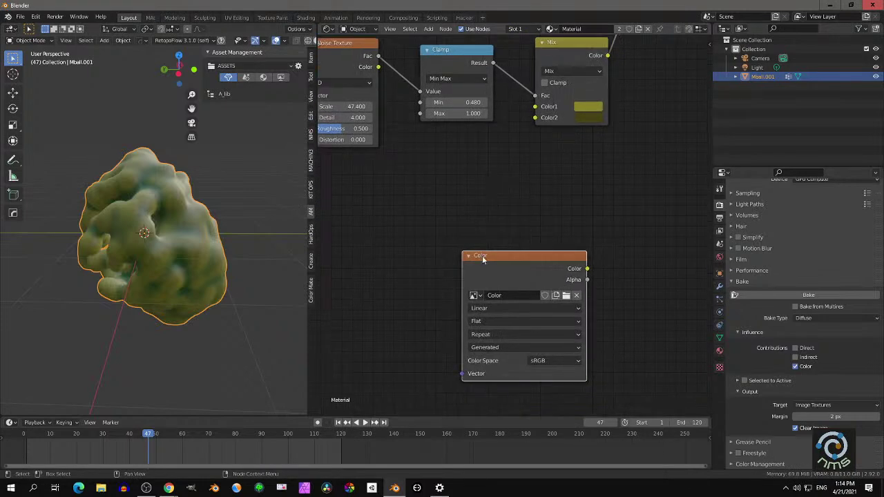
Bake the mesh's diffuse colour into the selected Color image texture
{"action": "left_click", "coordinate": [819, 297]}
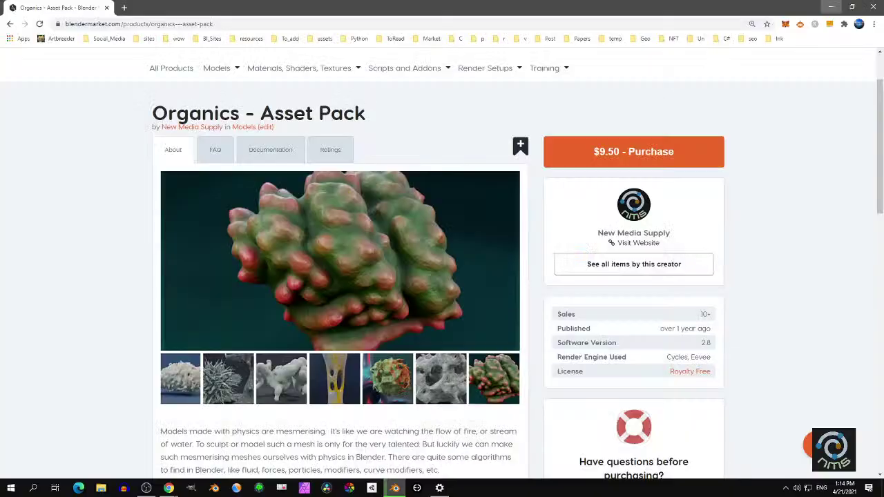
{"action": "left_click", "coordinate": [831, 6]}
{"action": "left_click", "coordinate": [394, 487]}
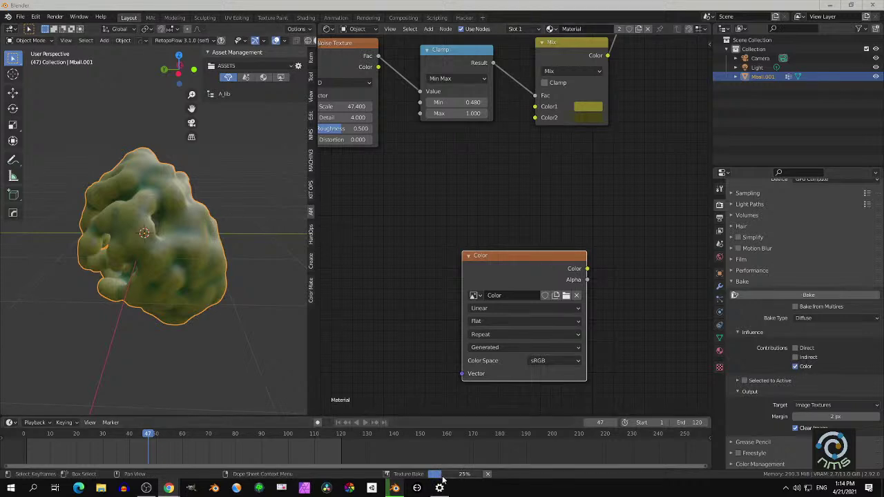
{"action": "mouse_move", "coordinate": [455, 476]}
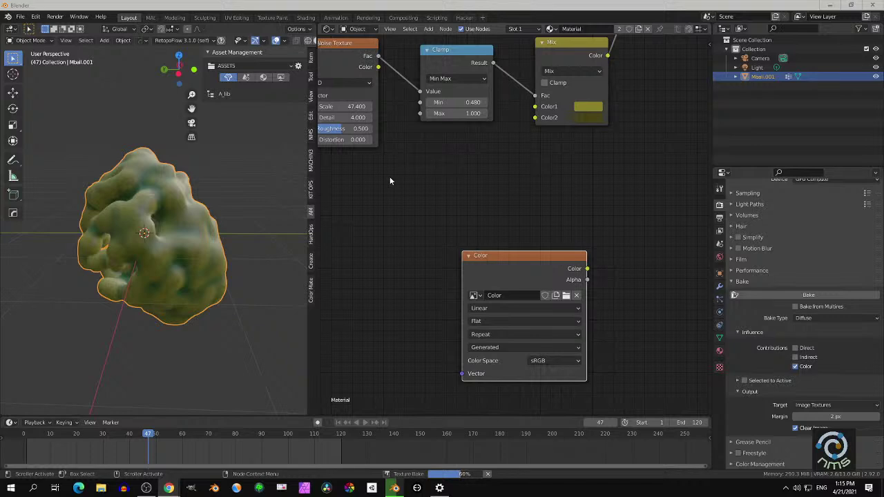
Switch to Chrome and open the bookmarked Blender Addons - New Media Supply site in a new tab
{"action": "mouse_move", "coordinate": [168, 488]}
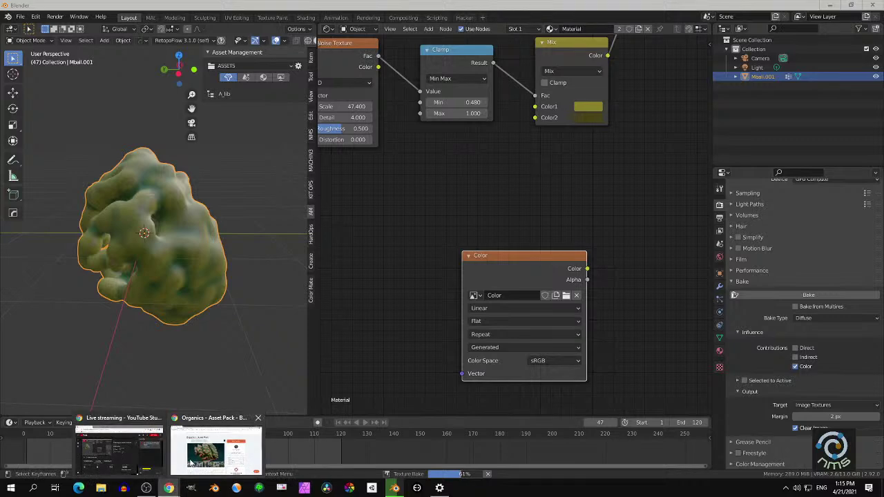
{"action": "left_click", "coordinate": [191, 462]}
{"action": "left_click", "coordinate": [123, 9]}
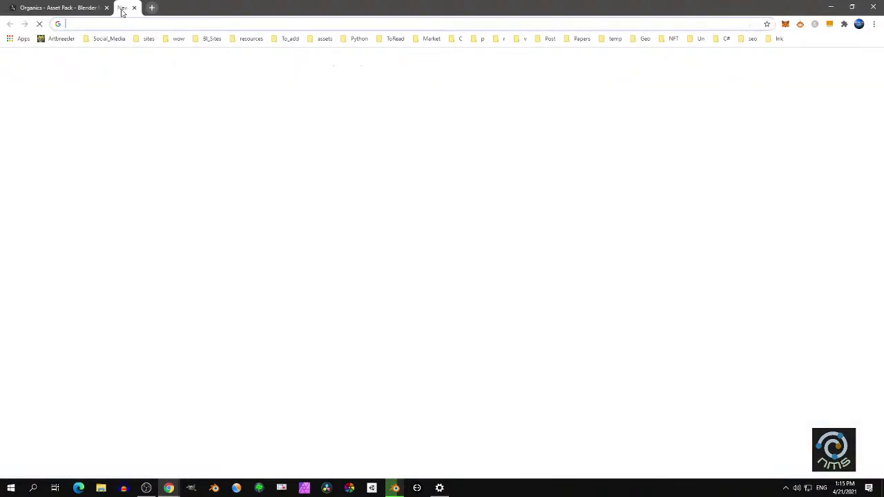
{"action": "left_click", "coordinate": [147, 39]}
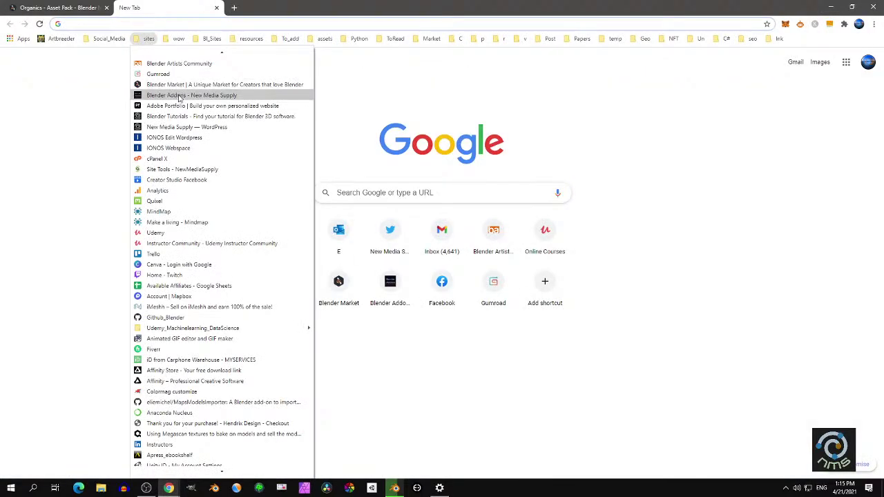
{"action": "left_click", "coordinate": [180, 96]}
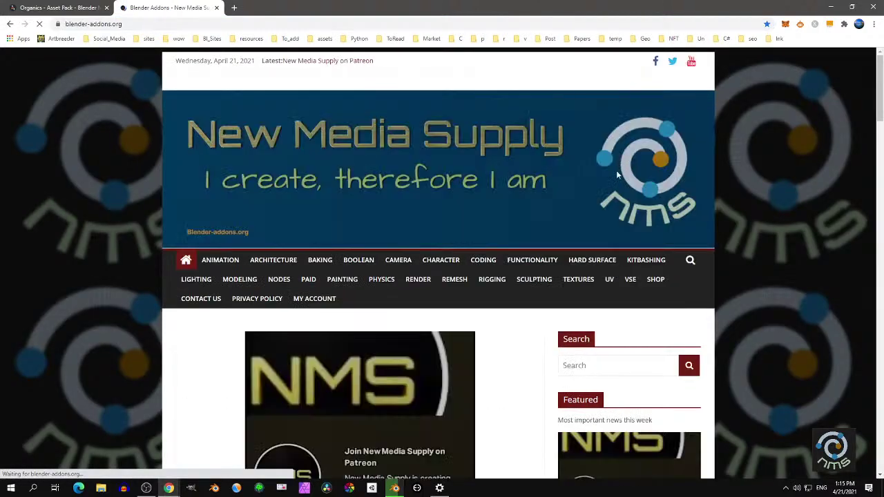
Search the Blender Addons site for "matrix", then return to Blender
{"action": "left_click", "coordinate": [621, 359]}
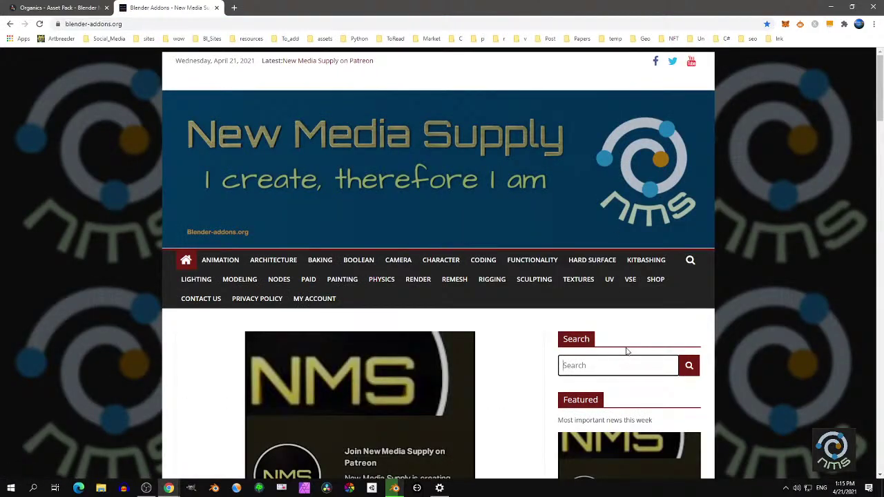
{"action": "type", "text": "matrix"}
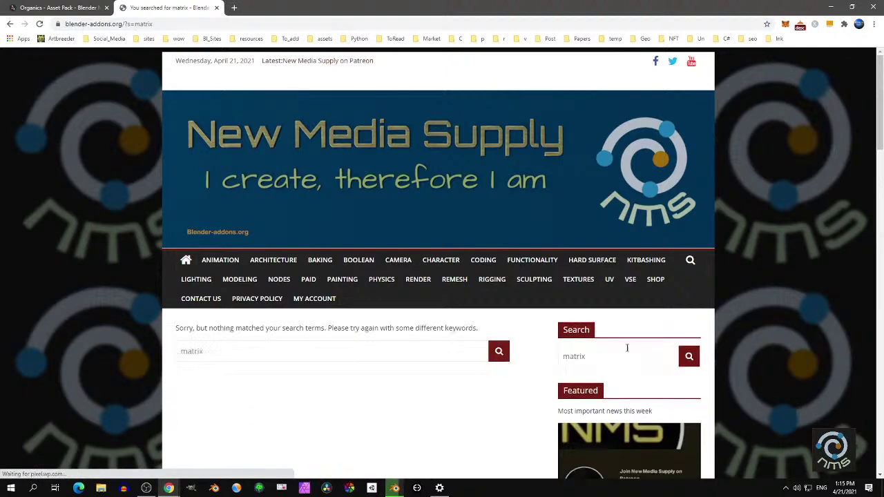
{"action": "scroll", "coordinate": [482, 195], "scroll_direction": "down", "scroll_amount": 1}
{"action": "scroll", "coordinate": [481, 195], "scroll_direction": "down", "scroll_amount": 1}
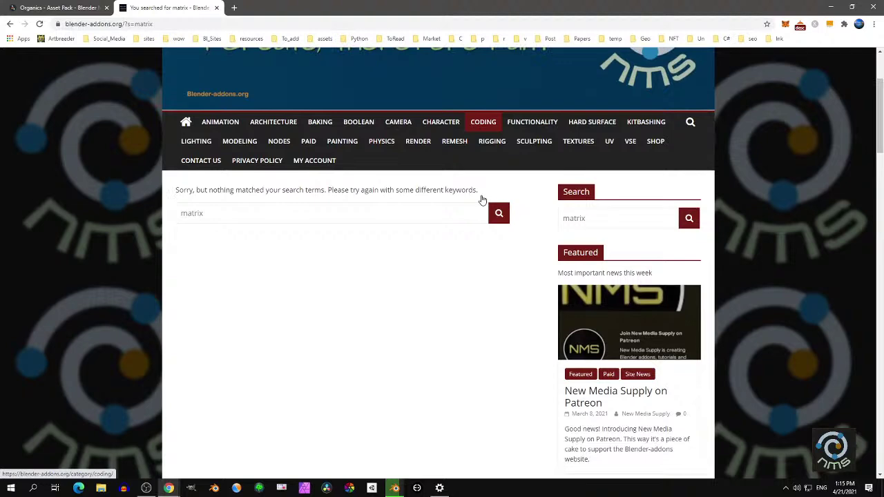
{"action": "left_click", "coordinate": [604, 214]}
{"action": "left_click_drag", "start_coordinate": [604, 215], "coordinate": [556, 221]}
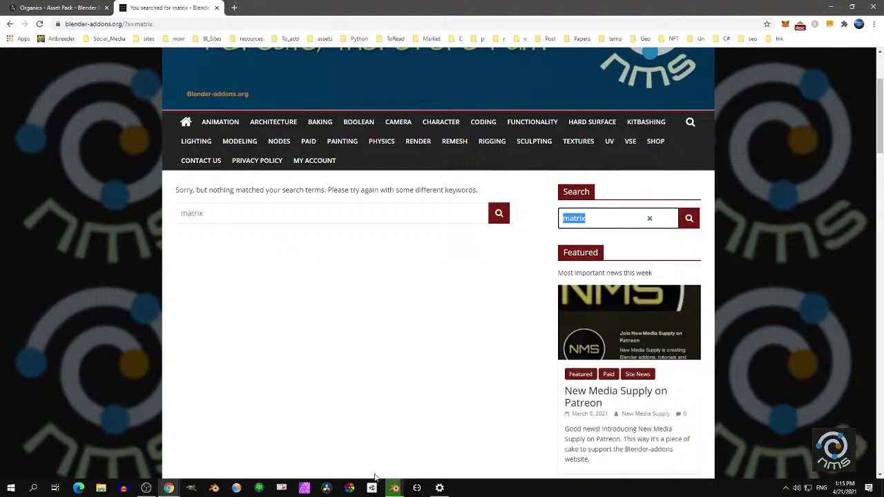
{"action": "left_click", "coordinate": [394, 488]}
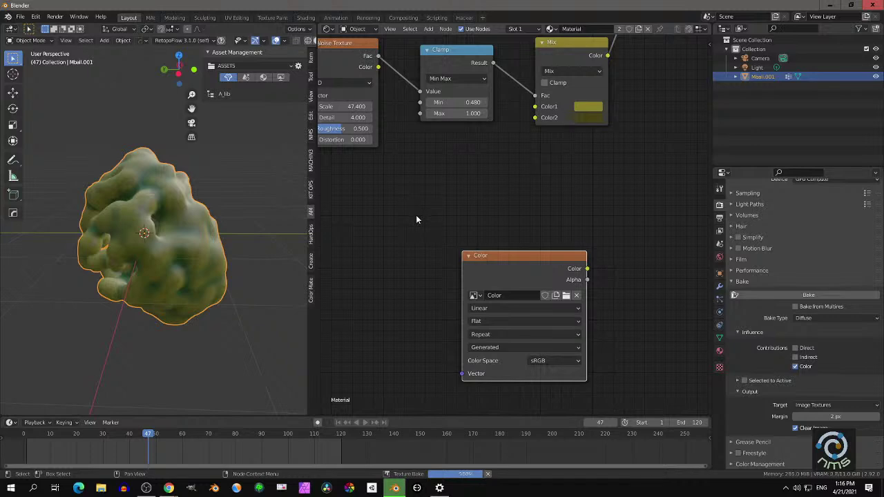
Change the node editor area to the Image Editor and display the baked Color image
{"action": "scroll", "coordinate": [416, 198], "scroll_direction": "down", "scroll_amount": 3}
{"action": "middle_click_drag", "start_coordinate": [425, 207], "coordinate": [478, 282]}
{"action": "left_click", "coordinate": [328, 29]}
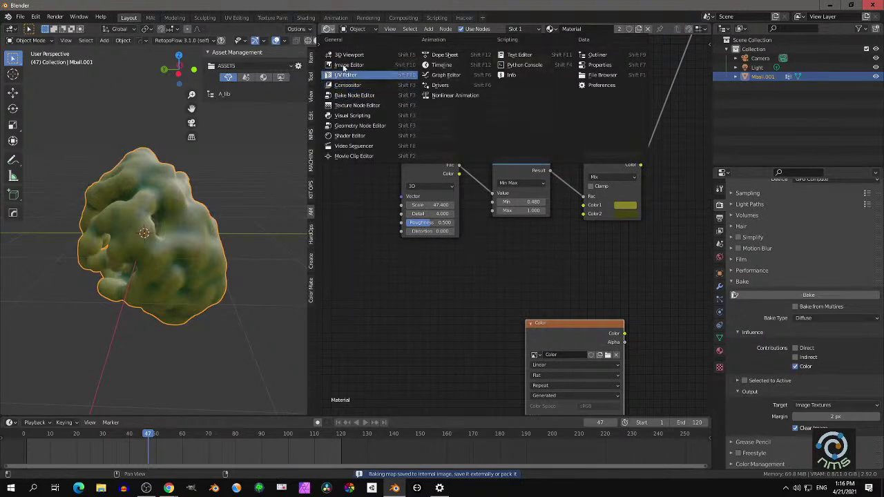
{"action": "left_click", "coordinate": [347, 65]}
{"action": "left_click", "coordinate": [475, 29]}
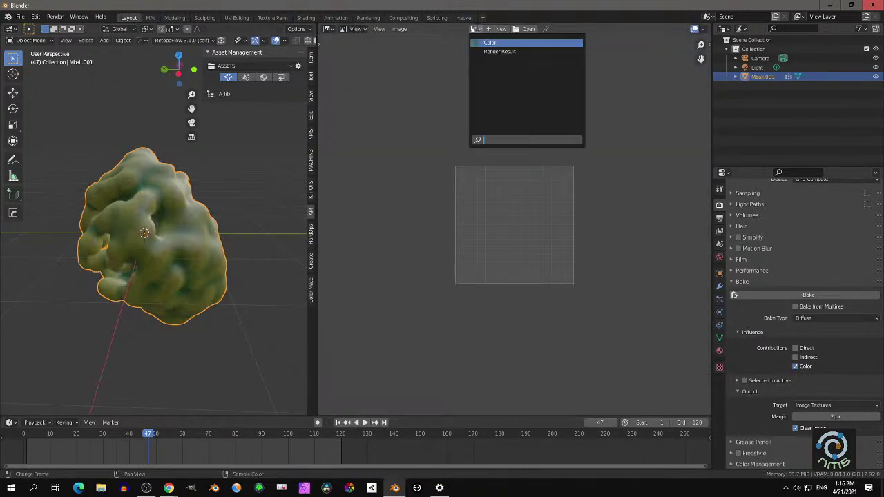
{"action": "left_click", "coordinate": [486, 41]}
{"action": "scroll", "coordinate": [484, 139], "scroll_direction": "down", "scroll_amount": 4}
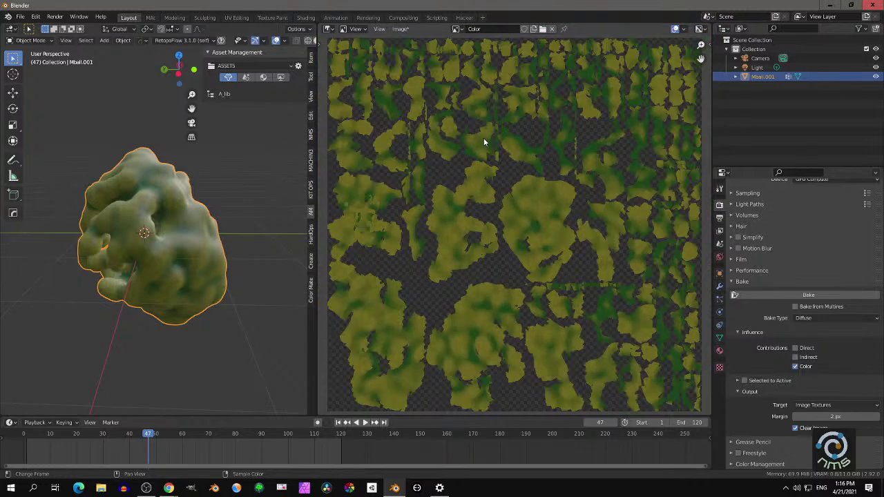
Save the baked image as Color.png in E:\LiveStreams\OrganicAssets\ in PNG format
{"action": "left_click", "coordinate": [401, 29]}
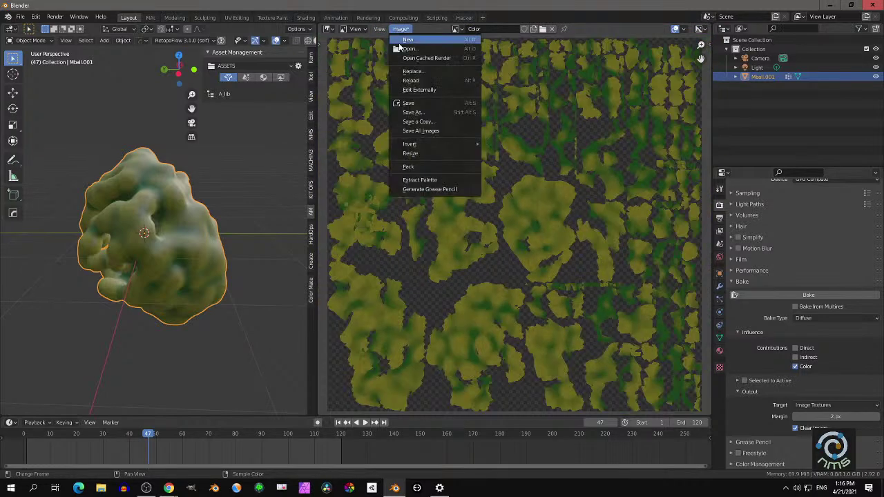
{"action": "left_click", "coordinate": [421, 112]}
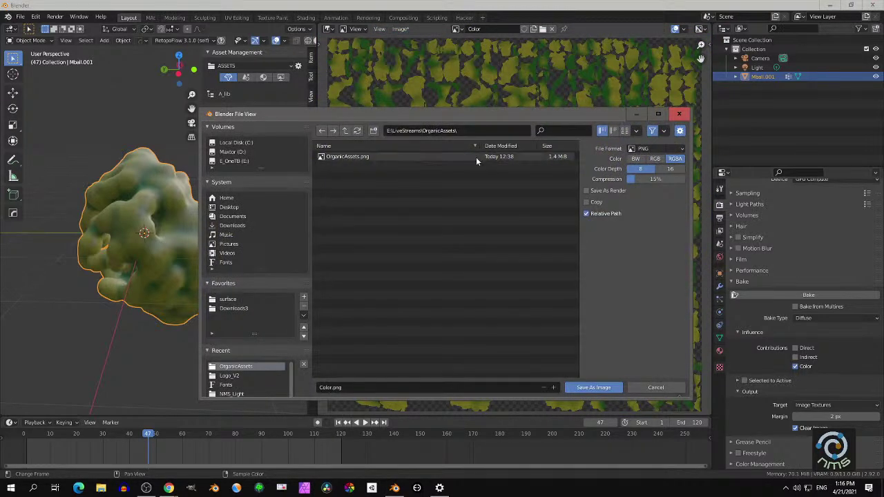
{"action": "left_click", "coordinate": [585, 388]}
Change the area back to the Shader Editor and move the Color image node close to the Principled BSDF
{"action": "left_click", "coordinate": [334, 31]}
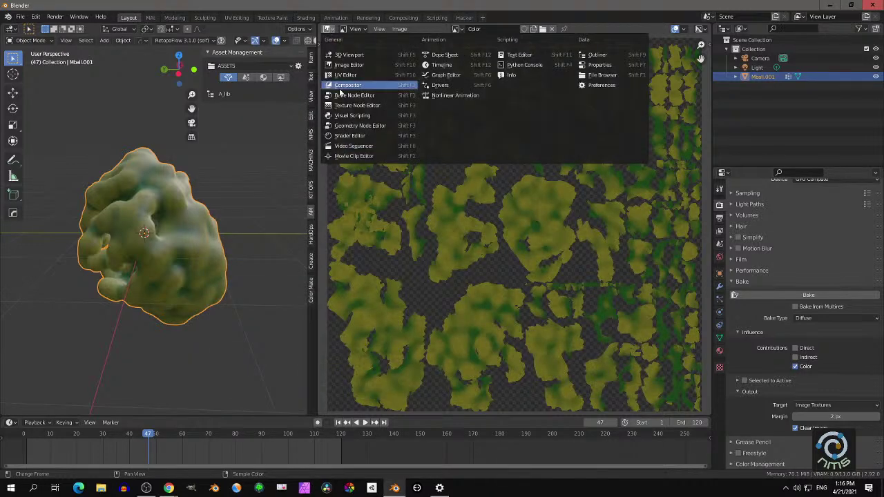
{"action": "left_click", "coordinate": [348, 140]}
{"action": "scroll", "coordinate": [389, 157], "scroll_direction": "down", "scroll_amount": 5}
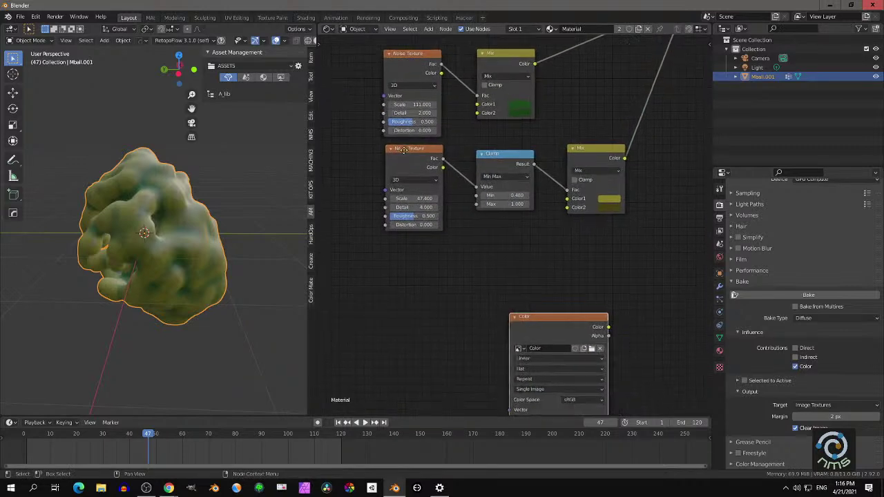
{"action": "left_click_drag", "start_coordinate": [489, 322], "coordinate": [584, 209]}
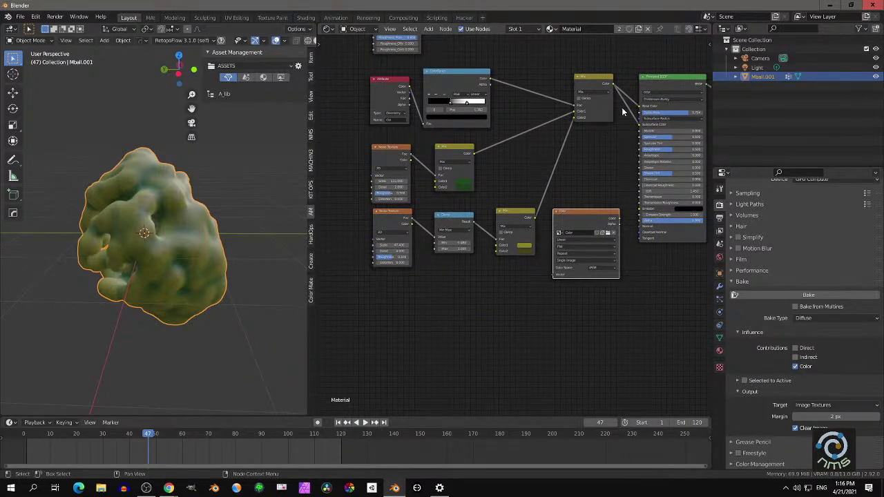
Replace the Mix node's links to Base Color and Subsurface Color on the Principled BSDF with the Color image's colour output
{"action": "left_click_drag", "start_coordinate": [638, 125], "coordinate": [607, 98]}
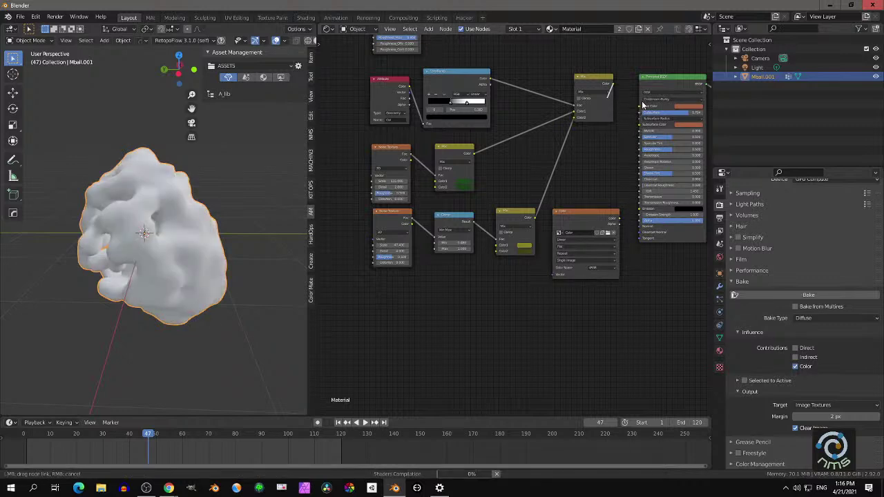
{"action": "left_click_drag", "start_coordinate": [634, 120], "coordinate": [617, 164]}
{"action": "left_click_drag", "start_coordinate": [618, 218], "coordinate": [638, 108]}
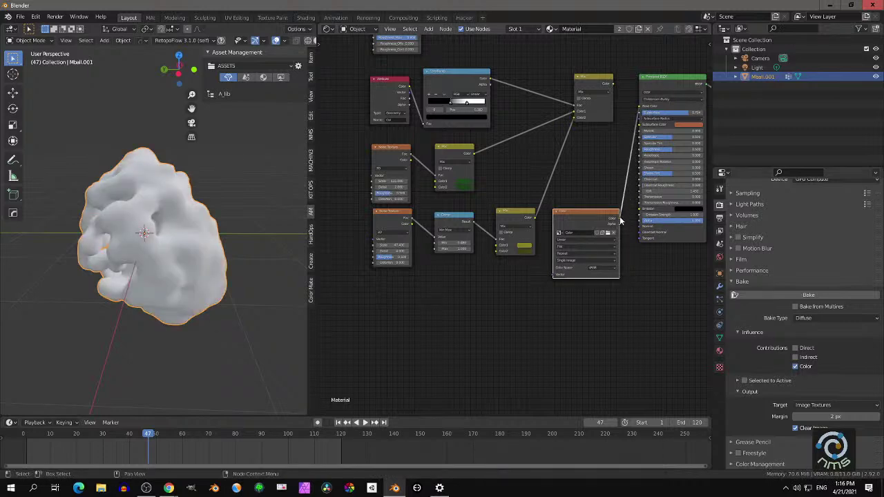
{"action": "mouse_move", "coordinate": [619, 218]}
{"action": "left_mouse_down"}
{"action": "mouse_move", "coordinate": [640, 176]}
{"action": "mouse_move", "coordinate": [642, 124]}
{"action": "left_mouse_up"}
Examine the baked colour texture on the mesh from several angles and close up
{"action": "middle_click_drag", "start_coordinate": [179, 192], "coordinate": [230, 179]}
{"action": "scroll", "coordinate": [217, 189], "scroll_direction": "up", "scroll_amount": 3}
{"action": "scroll", "coordinate": [256, 187], "scroll_direction": "down", "scroll_amount": 4}
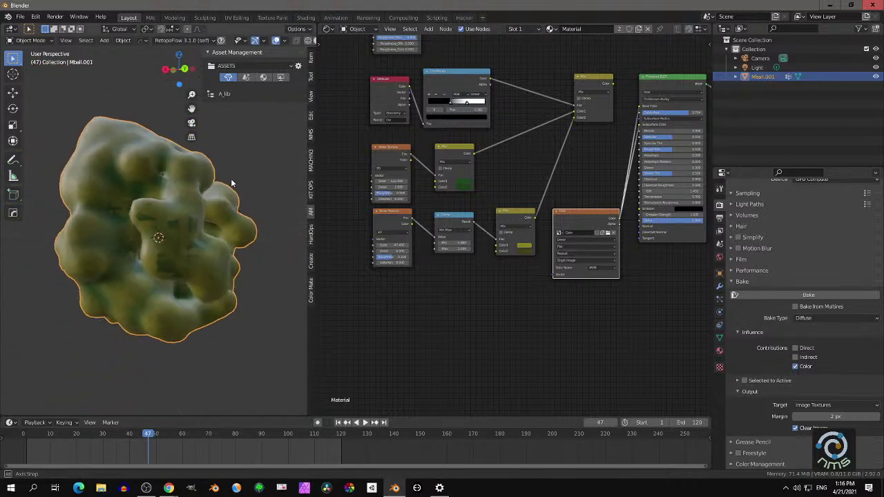
{"action": "scroll", "coordinate": [213, 198], "scroll_direction": "up", "scroll_amount": 6}
{"action": "middle_click_drag", "start_coordinate": [173, 252], "coordinate": [138, 255]}
{"action": "scroll", "coordinate": [192, 212], "scroll_direction": "down", "scroll_amount": 3}
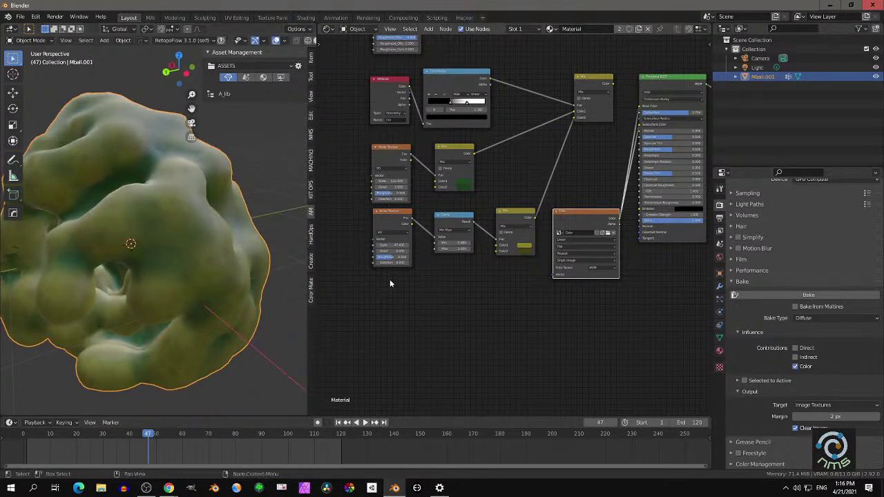
{"action": "middle_click_drag", "start_coordinate": [191, 234], "coordinate": [183, 236]}
Delete the procedural noise, attribute, ramp, clamp and Mix nodes, and move the Color image node up beside the Principled BSDF
{"action": "middle_click_drag", "start_coordinate": [540, 290], "coordinate": [477, 324]}
{"action": "left_click_drag", "start_coordinate": [516, 251], "coordinate": [517, 229]}
{"action": "scroll", "coordinate": [476, 173], "scroll_direction": "down", "scroll_amount": 4}
{"action": "middle_click_drag", "start_coordinate": [469, 167], "coordinate": [549, 220]}
{"action": "left_click_drag", "start_coordinate": [410, 72], "coordinate": [529, 349]}
{"action": "key", "text": "x"}
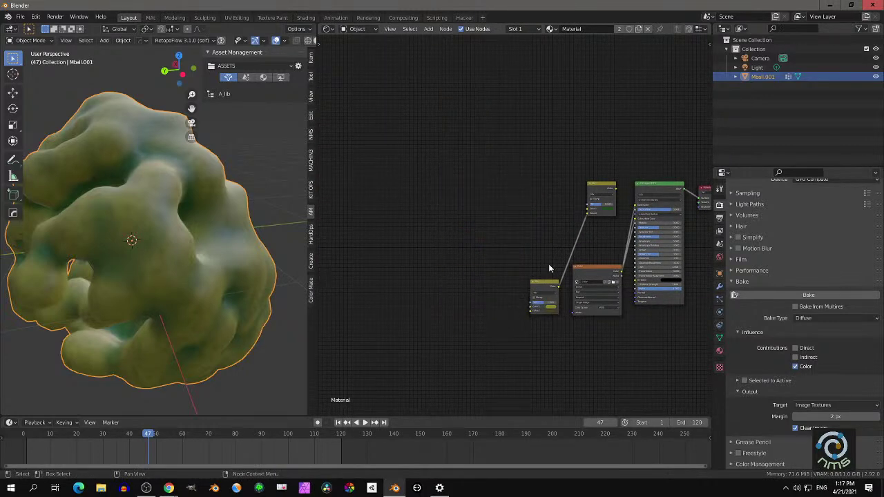
{"action": "left_click", "coordinate": [591, 192]}
{"action": "key", "text": "x"}
{"action": "left_click_drag", "start_coordinate": [587, 270], "coordinate": [543, 181]}
{"action": "scroll", "coordinate": [541, 257], "scroll_direction": "up", "scroll_amount": 1}
{"action": "middle_click_drag", "start_coordinate": [541, 257], "coordinate": [402, 238]}
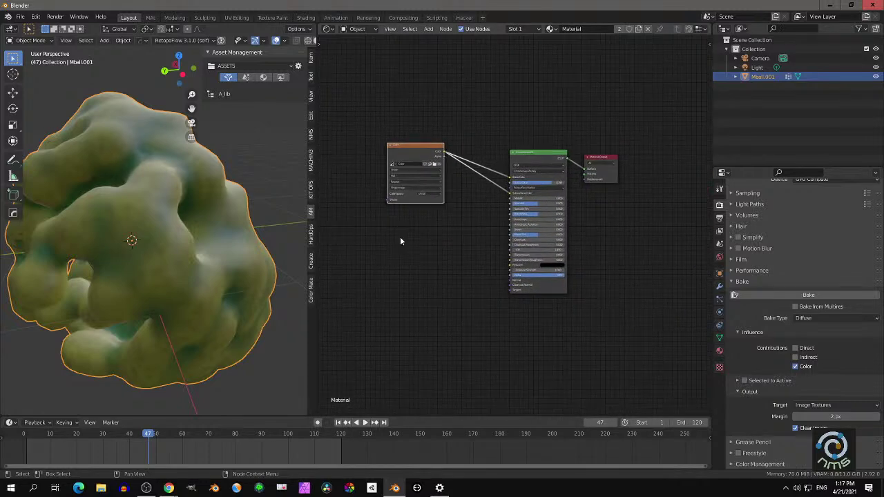
Add a Bump node, feeding the Color image's colour into its Height and its output into the Principled BSDF's Normal
{"action": "key", "text": "shift+a"}
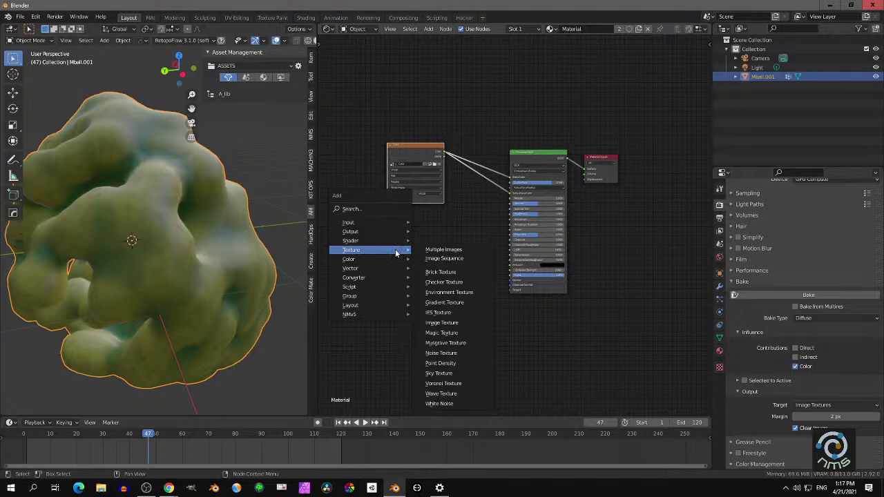
{"action": "mouse_move", "coordinate": [386, 269]}
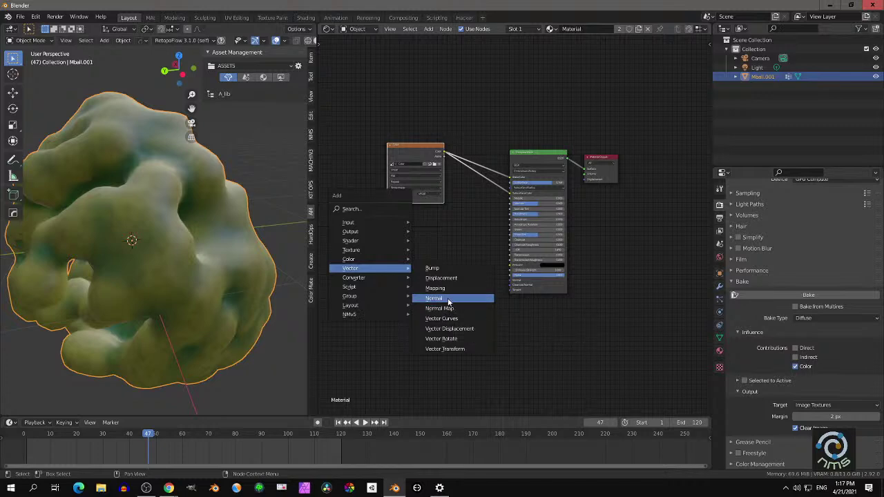
{"action": "left_click", "coordinate": [445, 268]}
{"action": "left_click", "coordinate": [446, 226]}
{"action": "scroll", "coordinate": [439, 237], "scroll_direction": "up", "scroll_amount": 3}
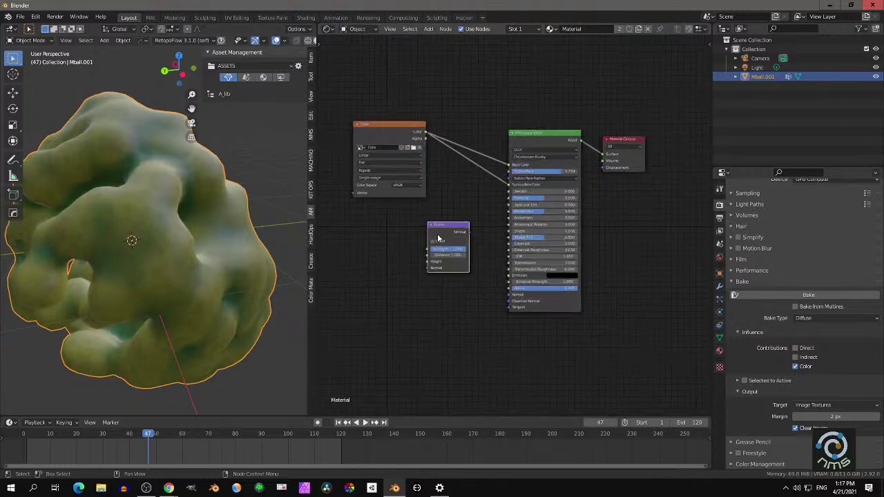
{"action": "scroll", "coordinate": [438, 236], "scroll_direction": "up", "scroll_amount": 1}
{"action": "middle_click_drag", "start_coordinate": [436, 193], "coordinate": [449, 197]}
{"action": "left_click_drag", "start_coordinate": [438, 128], "coordinate": [441, 268]}
{"action": "left_click_drag", "start_coordinate": [461, 232], "coordinate": [532, 304]}
Reduce the Bump node's strength to about 0.330 while checking the surface relief from several sides
{"action": "middle_click_drag", "start_coordinate": [175, 237], "coordinate": [96, 238]}
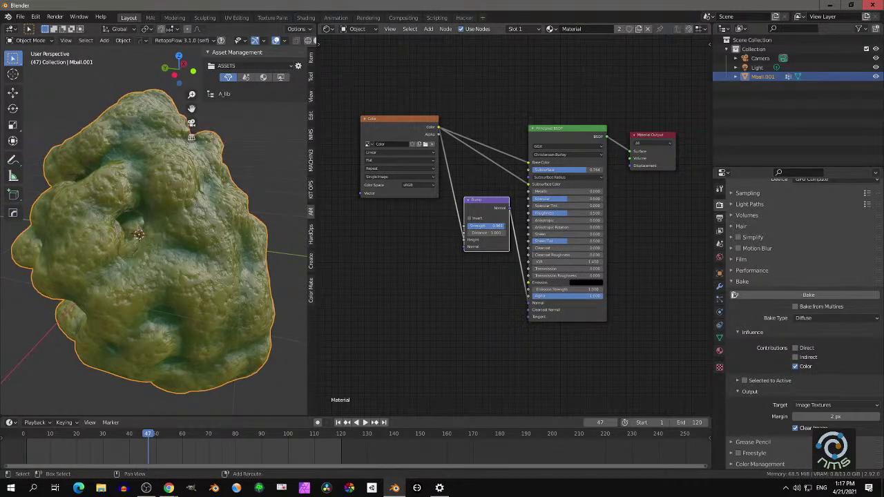
{"action": "left_click_drag", "start_coordinate": [498, 226], "coordinate": [488, 226]}
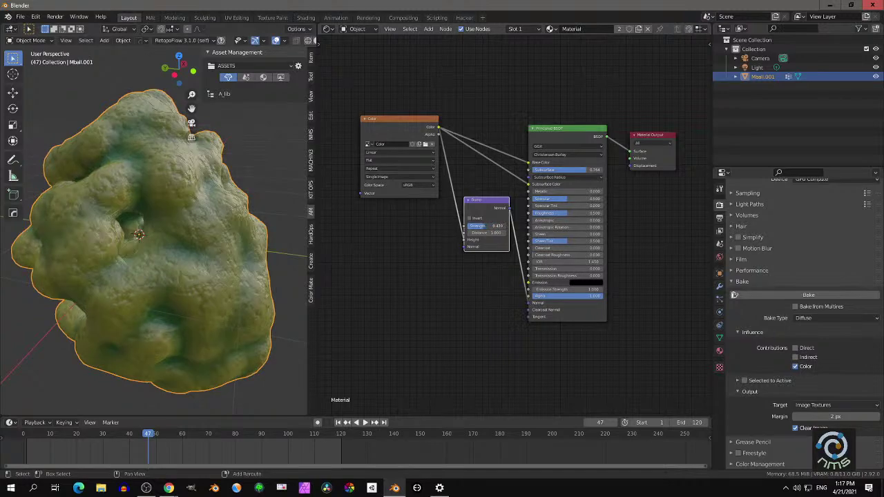
{"action": "middle_click_drag", "start_coordinate": [185, 257], "coordinate": [268, 261]}
{"action": "scroll", "coordinate": [255, 255], "scroll_direction": "up", "scroll_amount": 4}
{"action": "scroll", "coordinate": [260, 247], "scroll_direction": "down", "scroll_amount": 4}
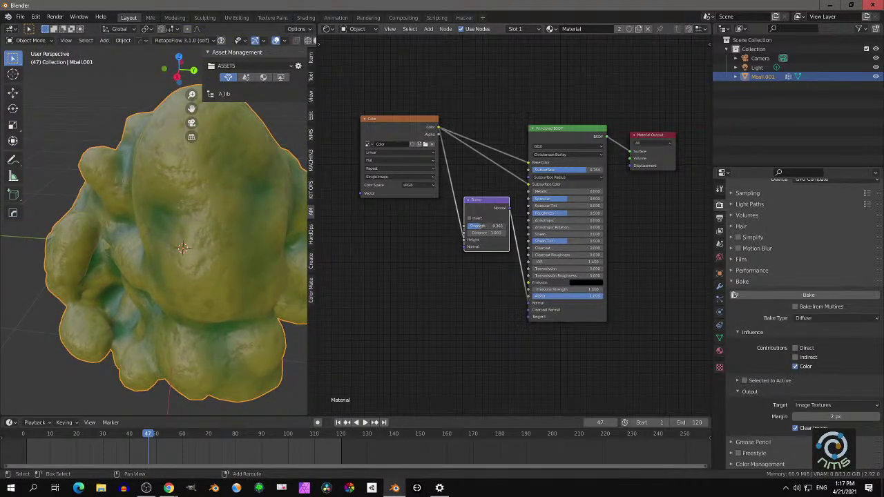
{"action": "left_click_drag", "start_coordinate": [481, 225], "coordinate": [480, 226]}
{"action": "middle_click_drag", "start_coordinate": [218, 234], "coordinate": [155, 216]}
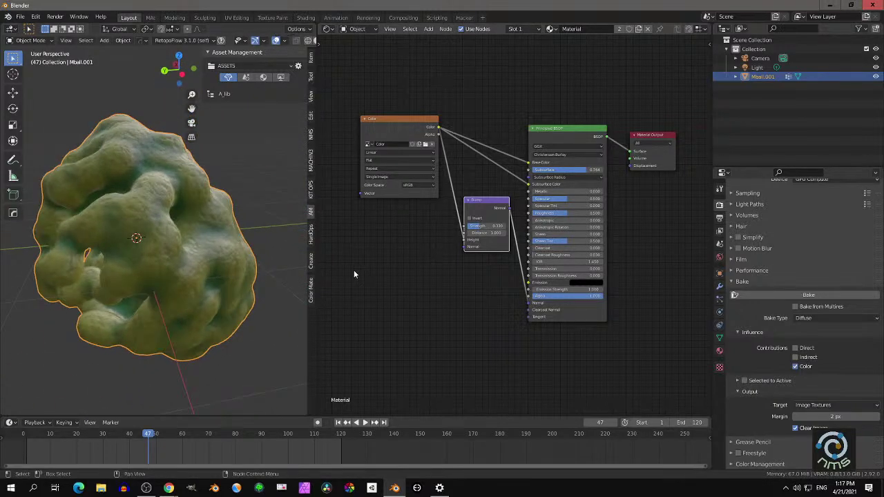
Add a ColorRamp node below the Color image node
{"action": "key", "text": "shift+a"}
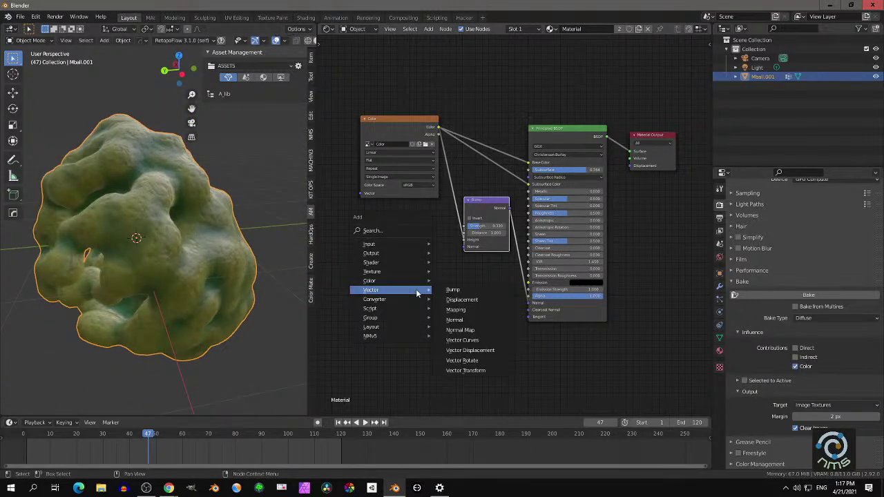
{"action": "mouse_move", "coordinate": [406, 298]}
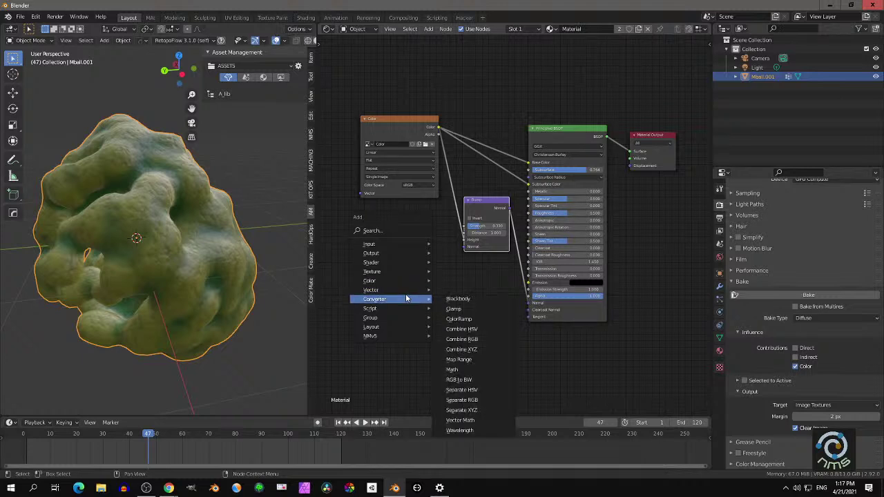
{"action": "left_click", "coordinate": [453, 318]}
{"action": "left_click", "coordinate": [371, 237]}
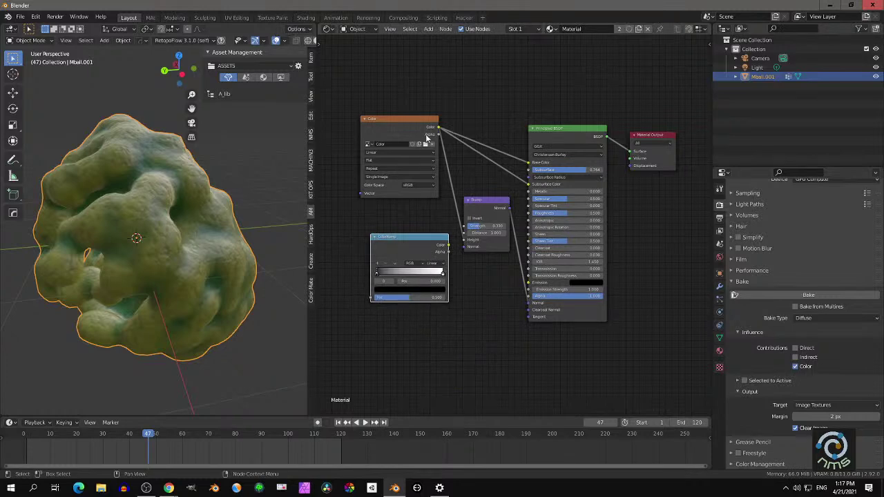
Route the Color image's colour through the ColorRamp into the Principled BSDF's Roughness, and move the Bump node lower
{"action": "left_click_drag", "start_coordinate": [437, 129], "coordinate": [370, 297]}
{"action": "left_click_drag", "start_coordinate": [446, 246], "coordinate": [488, 301]}
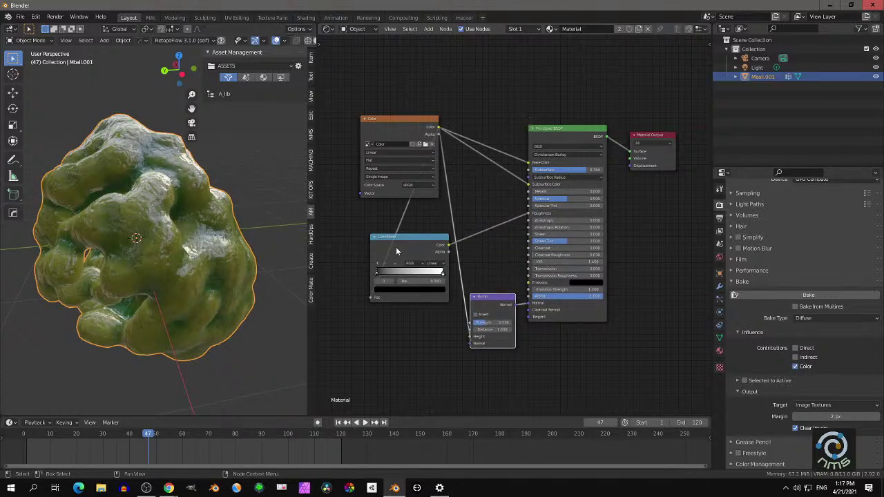
{"action": "left_click_drag", "start_coordinate": [396, 247], "coordinate": [403, 236]}
Lighten the ColorRamp's black stop at position 0.000 to dark grey
{"action": "scroll", "coordinate": [206, 274], "scroll_direction": "up", "scroll_amount": 2}
{"action": "middle_click_drag", "start_coordinate": [181, 265], "coordinate": [242, 279]}
{"action": "scroll", "coordinate": [407, 259], "scroll_direction": "up", "scroll_amount": 2}
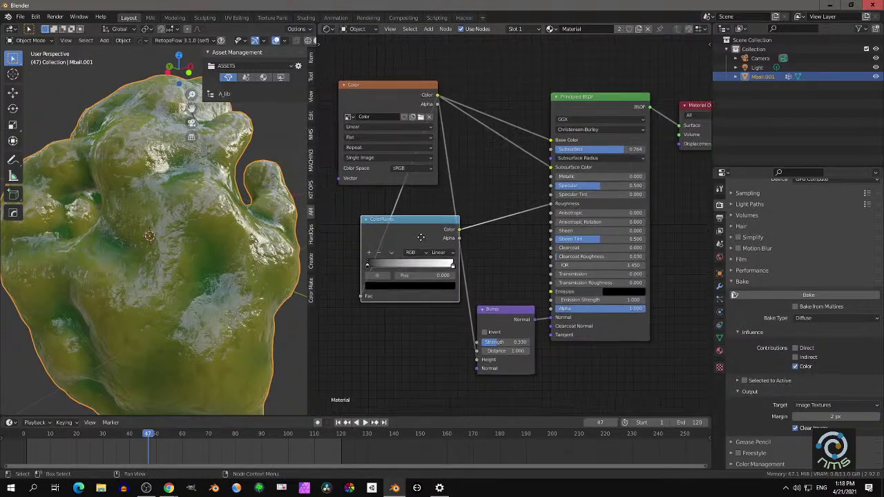
{"action": "mouse_move", "coordinate": [395, 249]}
{"action": "left_mouse_down"}
{"action": "mouse_move", "coordinate": [416, 248]}
{"action": "mouse_move", "coordinate": [386, 252]}
{"action": "left_mouse_up"}
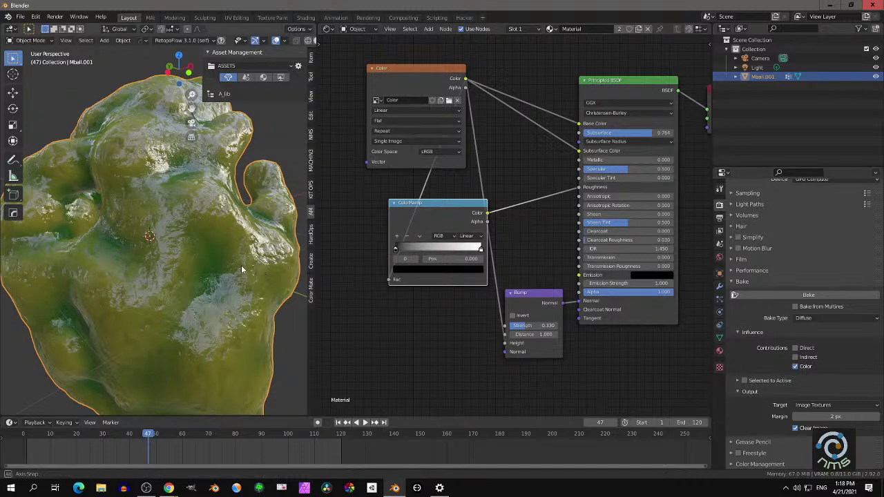
{"action": "middle_click_drag", "start_coordinate": [241, 267], "coordinate": [216, 263]}
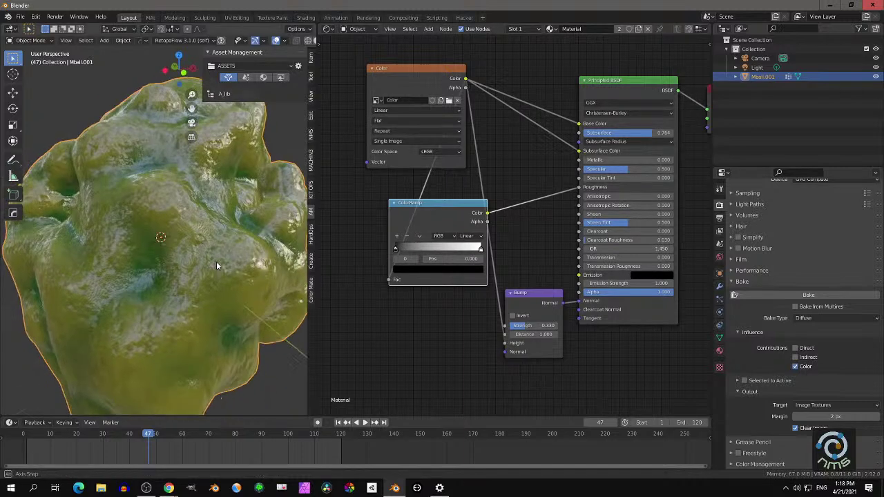
{"action": "left_click", "coordinate": [479, 247]}
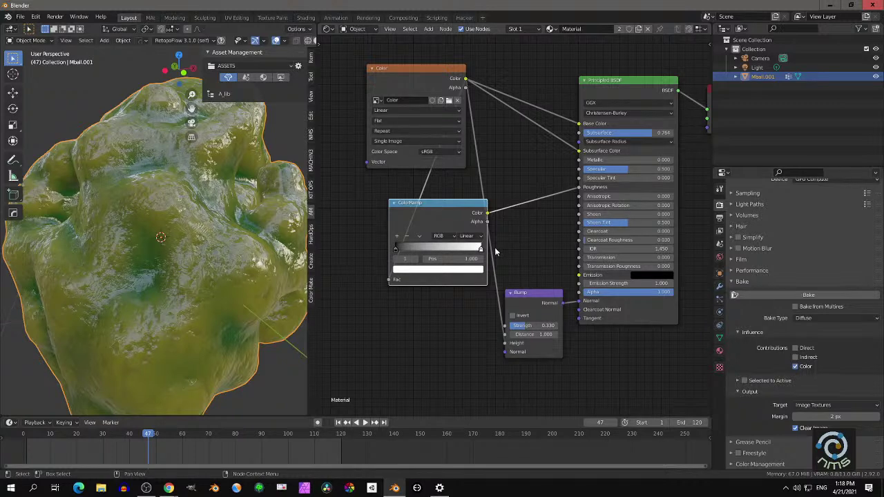
{"action": "left_click", "coordinate": [396, 249]}
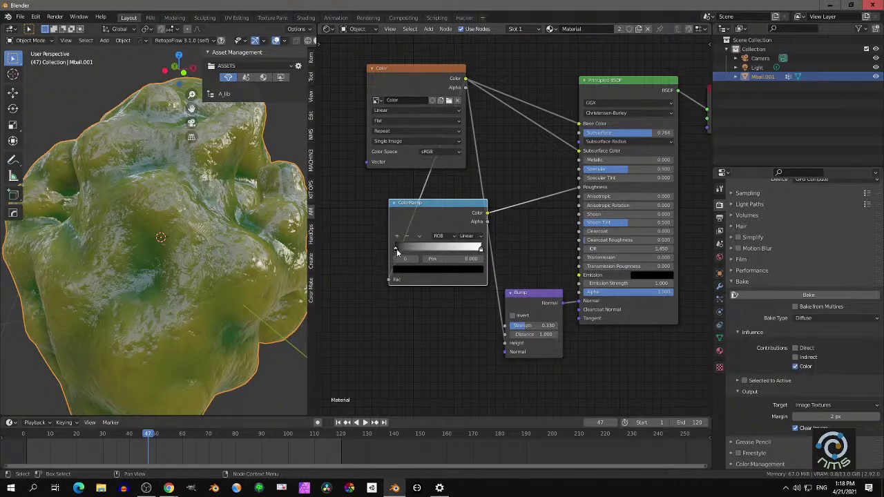
{"action": "left_click", "coordinate": [425, 271]}
{"action": "mouse_move", "coordinate": [464, 209]}
{"action": "left_mouse_down"}
{"action": "mouse_move", "coordinate": [464, 173]}
{"action": "mouse_move", "coordinate": [463, 193]}
{"action": "left_mouse_up"}
{"action": "left_click", "coordinate": [525, 179]}
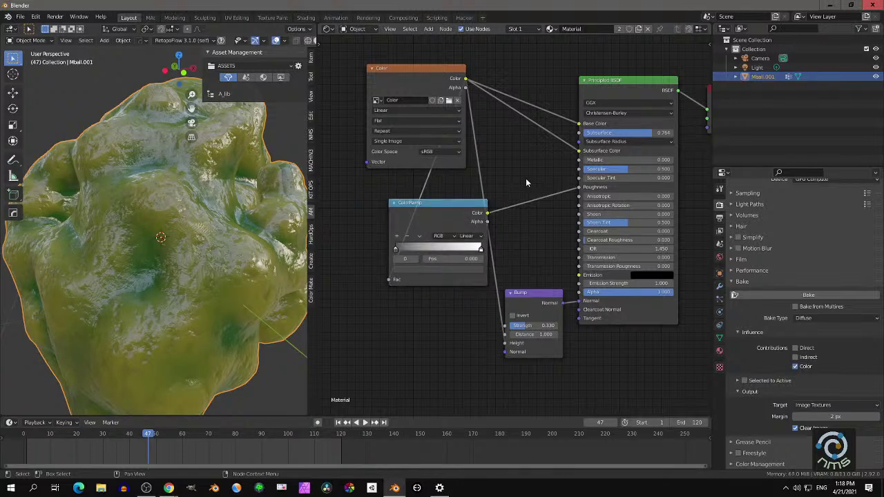
Set the ColorRamp's interpolation to Constant and move its white stop to position 0.109
{"action": "left_click", "coordinate": [469, 235]}
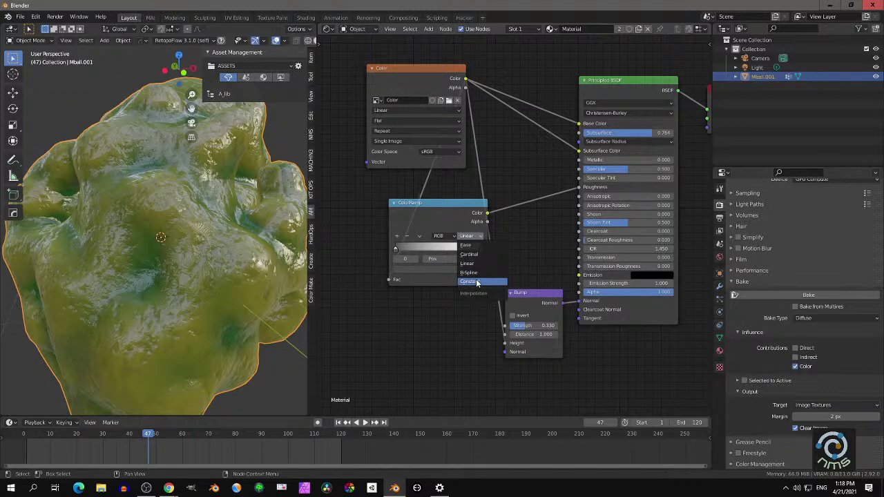
{"action": "left_click", "coordinate": [476, 282]}
{"action": "left_click_drag", "start_coordinate": [480, 248], "coordinate": [464, 250]}
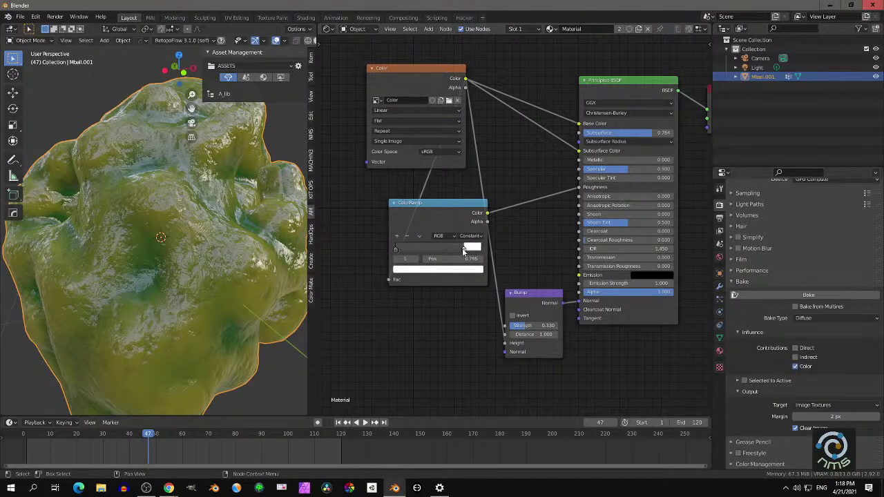
{"action": "left_click_drag", "start_coordinate": [403, 252], "coordinate": [402, 255]}
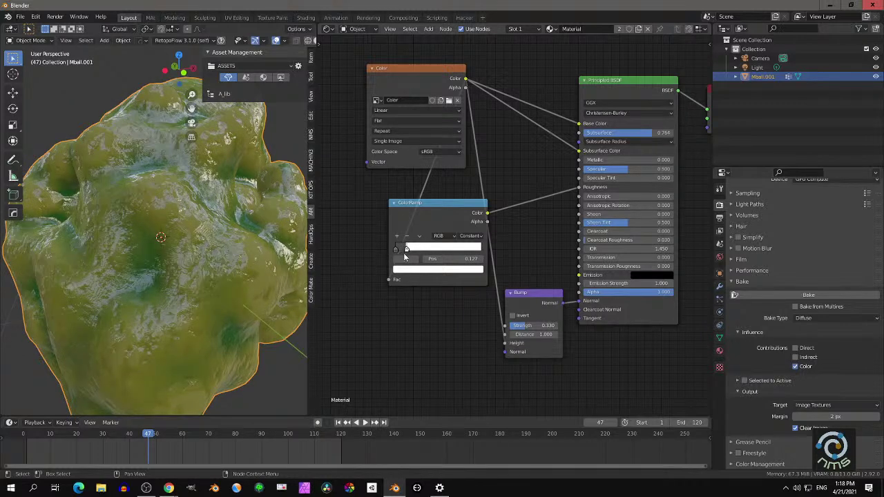
{"action": "scroll", "coordinate": [410, 252], "scroll_direction": "up", "scroll_amount": 3}
{"action": "middle_click_drag", "start_coordinate": [412, 251], "coordinate": [492, 201]}
{"action": "scroll", "coordinate": [495, 205], "scroll_direction": "up", "scroll_amount": 2}
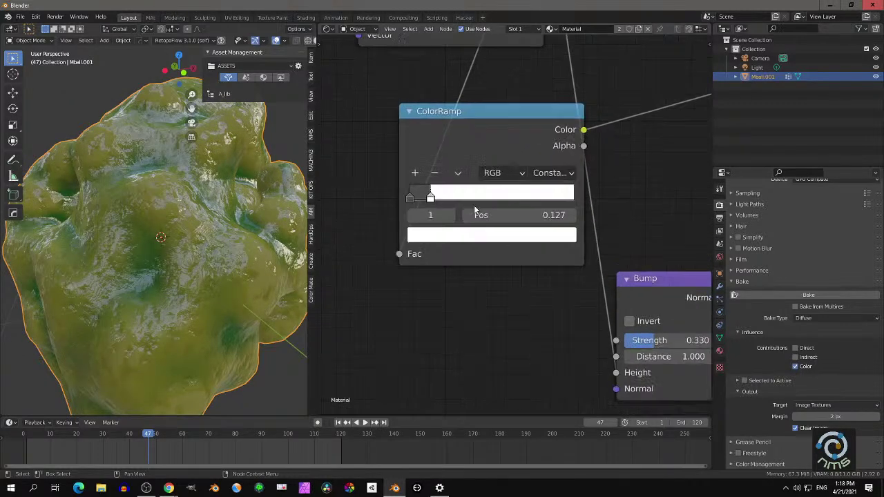
{"action": "mouse_move", "coordinate": [430, 198]}
{"action": "left_mouse_down"}
{"action": "mouse_move", "coordinate": [437, 199]}
{"action": "mouse_move", "coordinate": [420, 200]}
{"action": "mouse_move", "coordinate": [427, 199]}
{"action": "left_mouse_up"}
{"action": "middle_click_drag", "start_coordinate": [232, 279], "coordinate": [200, 287]}
{"action": "scroll", "coordinate": [161, 278], "scroll_direction": "down", "scroll_amount": 4}
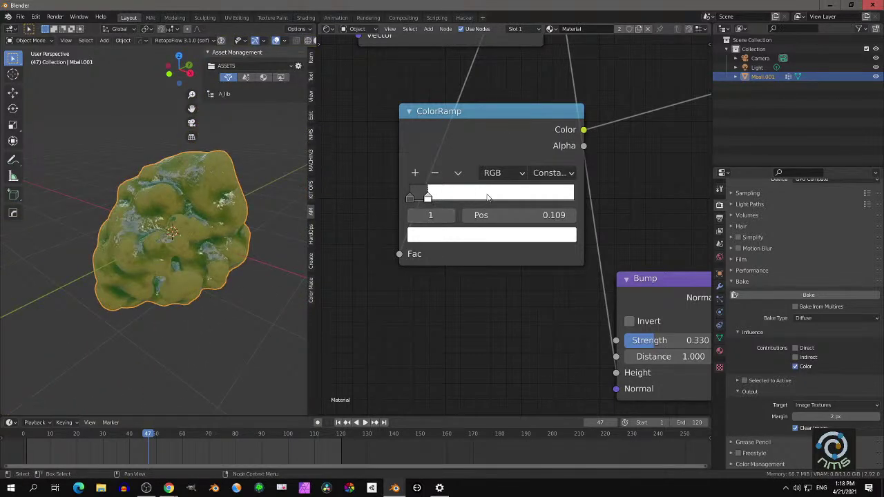
Return the ColorRamp's interpolation to Linear and inspect the mesh's gloss from several sides
{"action": "left_click", "coordinate": [550, 174]}
{"action": "left_click", "coordinate": [564, 224]}
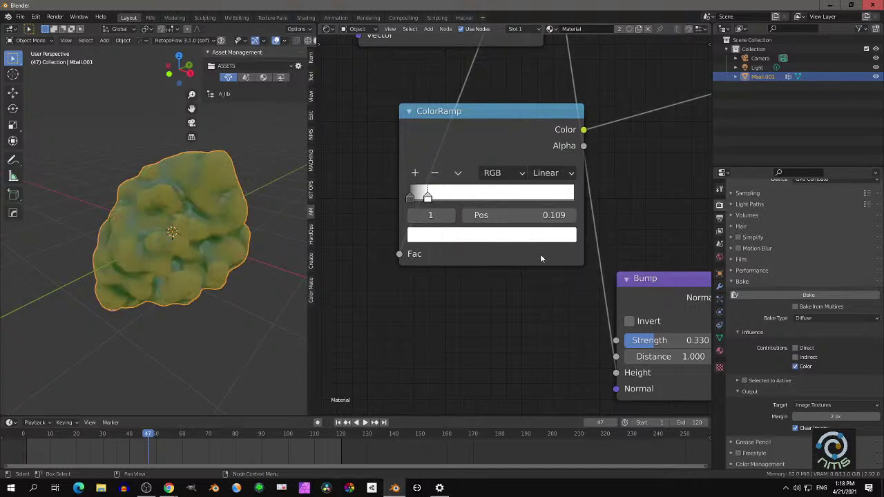
{"action": "scroll", "coordinate": [424, 230], "scroll_direction": "up", "scroll_amount": 2}
{"action": "middle_click_drag", "start_coordinate": [423, 228], "coordinate": [427, 270]}
{"action": "scroll", "coordinate": [209, 253], "scroll_direction": "up", "scroll_amount": 2}
{"action": "middle_click_drag", "start_coordinate": [209, 253], "coordinate": [239, 230]}
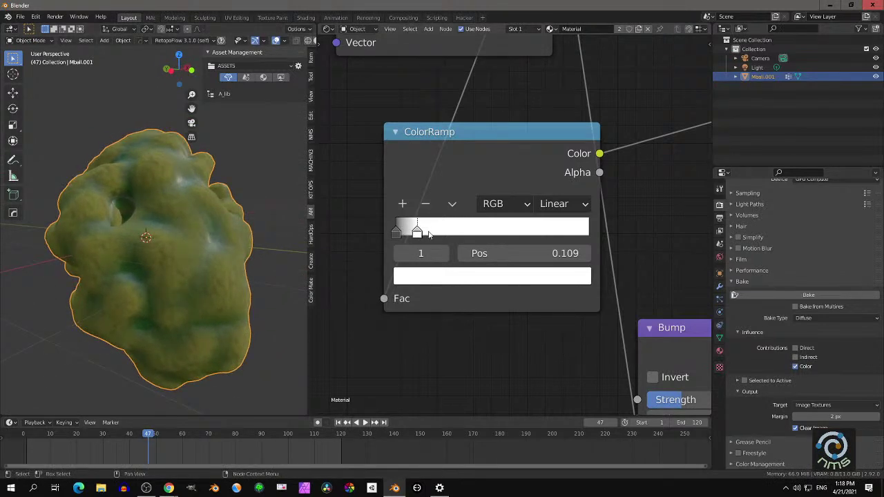
{"action": "middle_click_drag", "start_coordinate": [264, 240], "coordinate": [242, 232]}
Darken the ColorRamp's white stop to light grey
{"action": "left_click", "coordinate": [428, 276]}
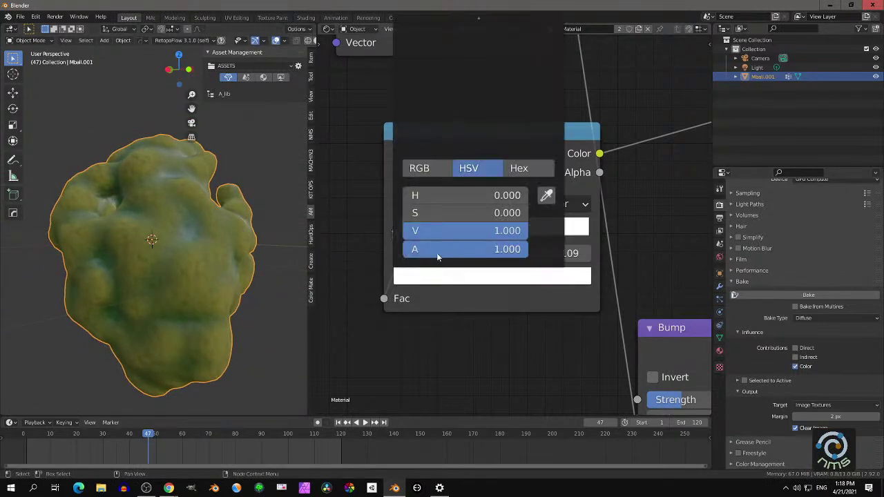
{"action": "scroll", "coordinate": [471, 352], "scroll_direction": "down", "scroll_amount": 2}
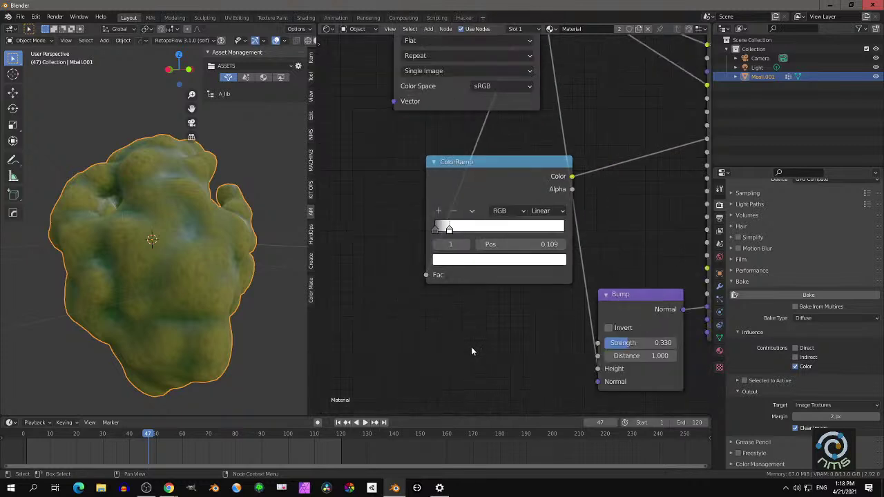
{"action": "left_click", "coordinate": [478, 260]}
{"action": "mouse_move", "coordinate": [537, 88]}
{"action": "left_mouse_down"}
{"action": "mouse_move", "coordinate": [537, 135]}
{"action": "mouse_move", "coordinate": [537, 99]}
{"action": "left_mouse_up"}
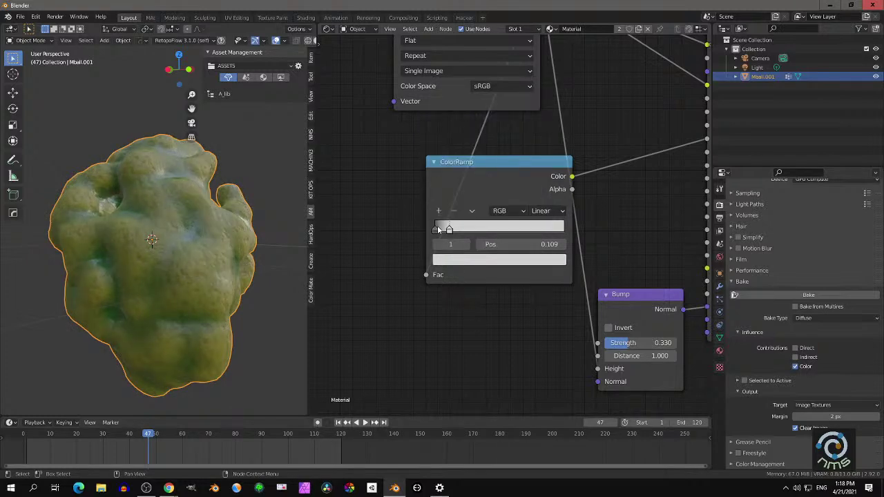
Lighten the ColorRamp's dark stop at position 0.000 to a medium grey while checking the surface gloss up close
{"action": "left_click", "coordinate": [435, 230]}
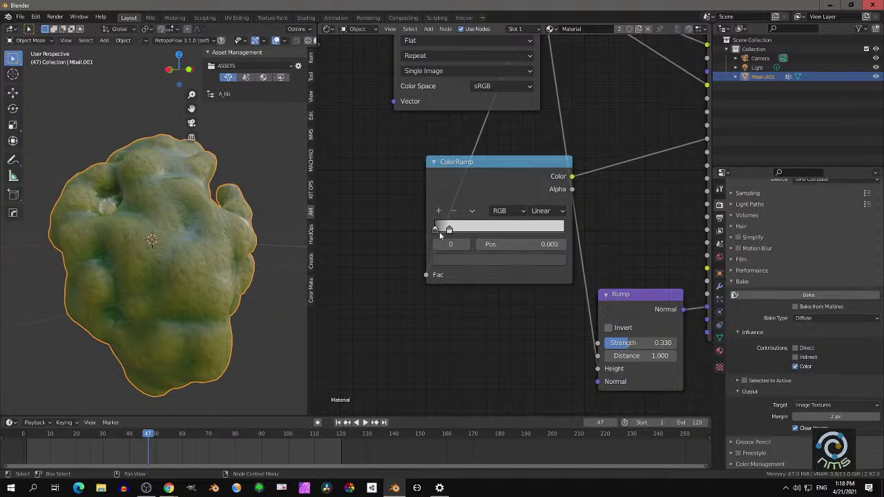
{"action": "left_click", "coordinate": [463, 260]}
{"action": "mouse_move", "coordinate": [541, 146]}
{"action": "left_mouse_down"}
{"action": "mouse_move", "coordinate": [537, 170]}
{"action": "mouse_move", "coordinate": [537, 134]}
{"action": "left_mouse_up"}
{"action": "left_click_drag", "start_coordinate": [537, 116], "coordinate": [538, 117]}
{"action": "middle_click_drag", "start_coordinate": [263, 213], "coordinate": [266, 232]}
{"action": "scroll", "coordinate": [185, 218], "scroll_direction": "up", "scroll_amount": 4}
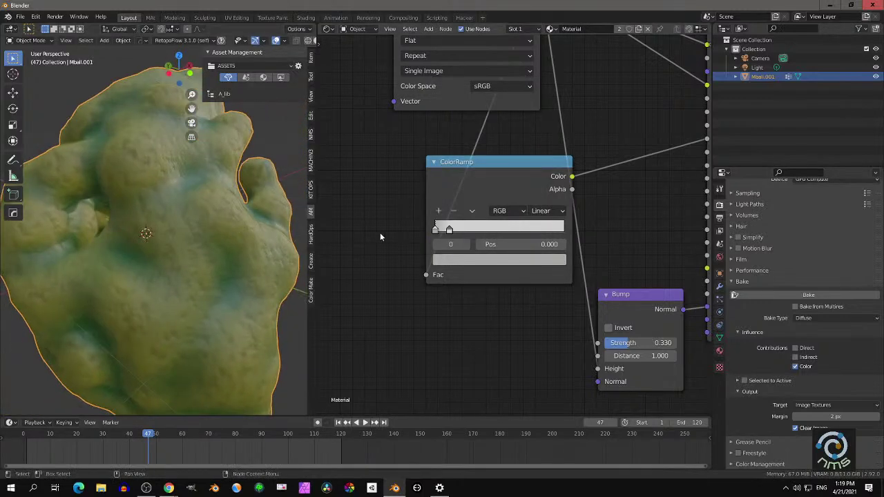
{"action": "left_click", "coordinate": [450, 261]}
{"action": "left_click_drag", "start_coordinate": [536, 131], "coordinate": [538, 119]}
{"action": "middle_click_drag", "start_coordinate": [257, 213], "coordinate": [229, 214]}
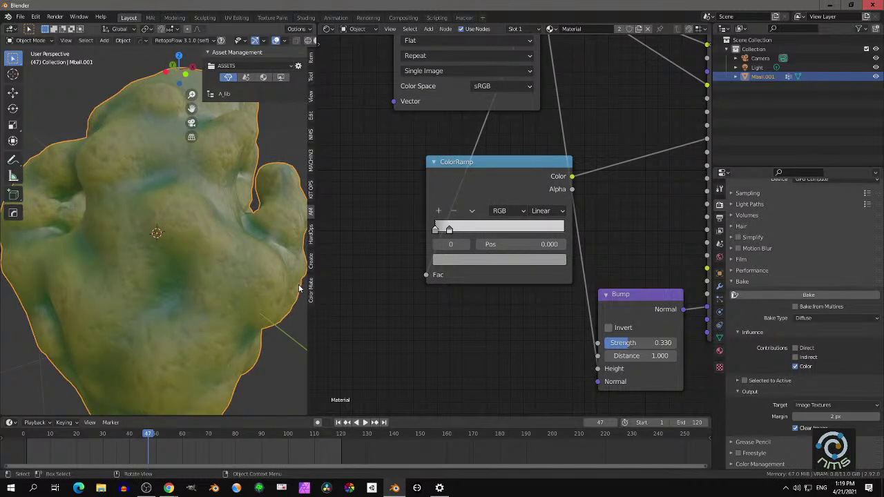
Flip the ColorRamp and move its light grey stop to position 0.000
{"action": "left_click", "coordinate": [472, 211]}
{"action": "middle_click_drag", "start_coordinate": [261, 242], "coordinate": [212, 237]}
{"action": "middle_click_drag", "start_coordinate": [142, 201], "coordinate": [211, 183]}
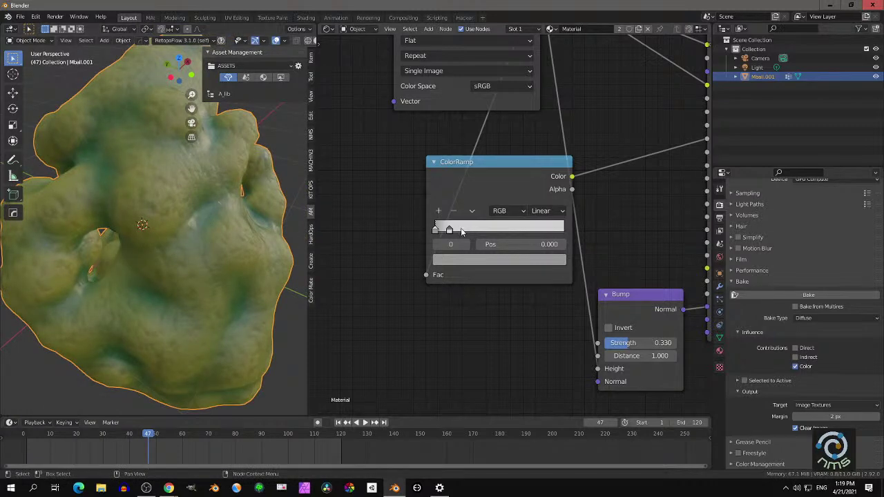
{"action": "left_click_drag", "start_coordinate": [451, 231], "coordinate": [509, 226]}
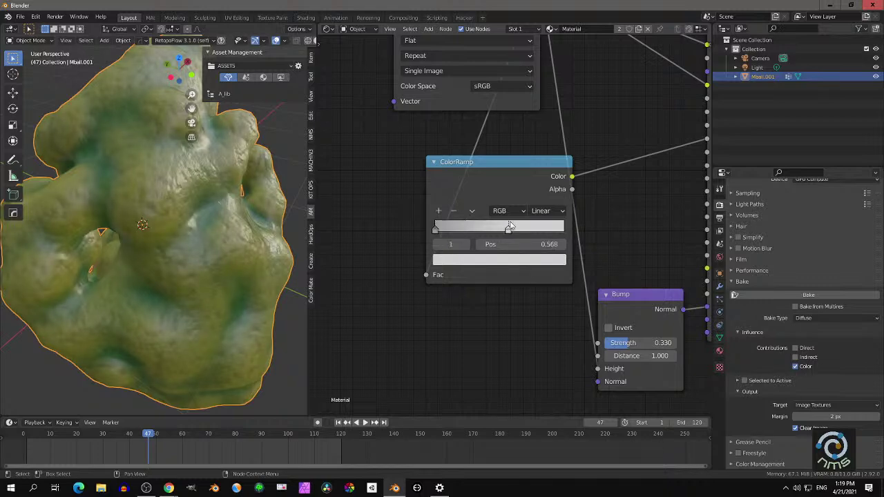
{"action": "left_click", "coordinate": [471, 211]}
{"action": "left_click", "coordinate": [475, 223]}
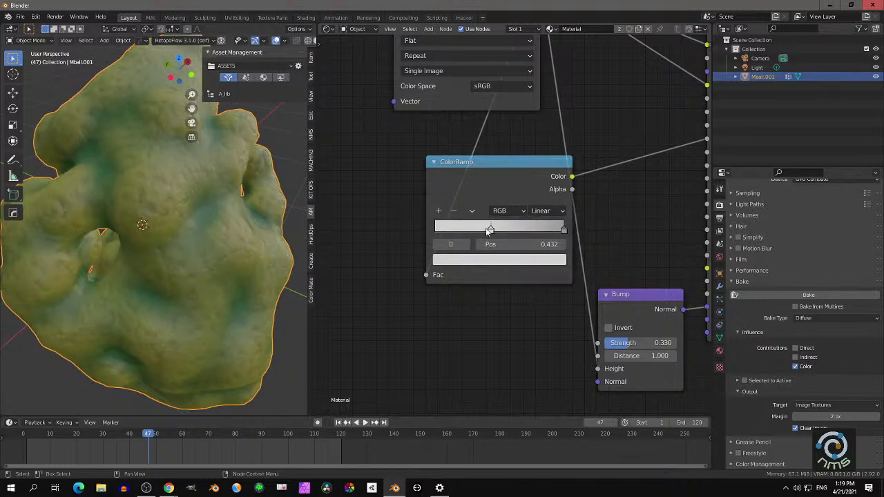
{"action": "left_click_drag", "start_coordinate": [495, 231], "coordinate": [440, 236]}
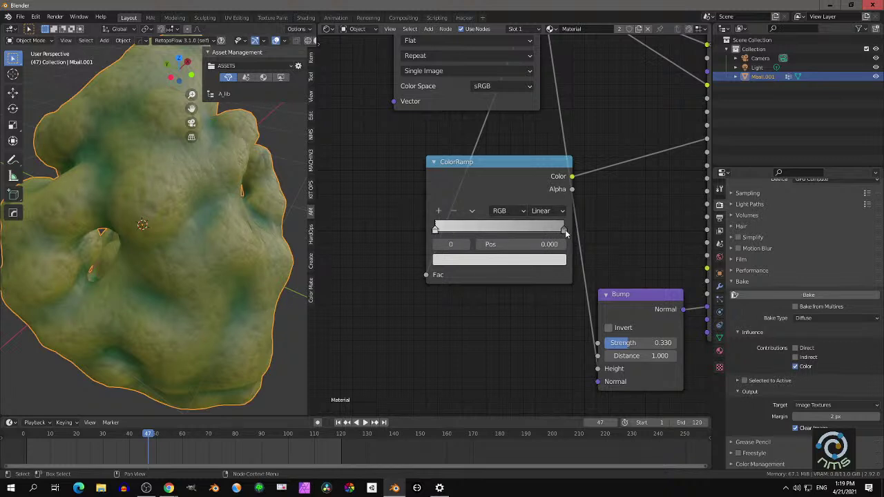
Set the colour of the ColorRamp's stop at position 1.000 to black
{"action": "left_click", "coordinate": [564, 231]}
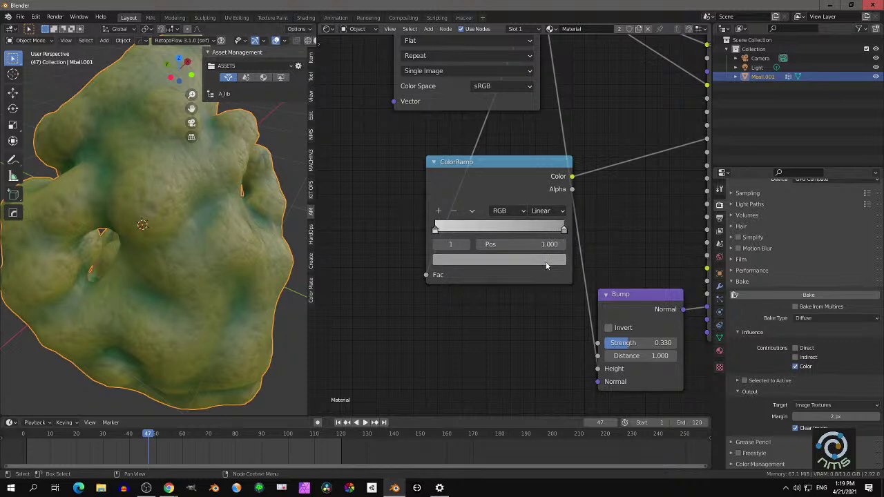
{"action": "left_click", "coordinate": [545, 260]}
{"action": "left_click_drag", "start_coordinate": [531, 129], "coordinate": [533, 171]}
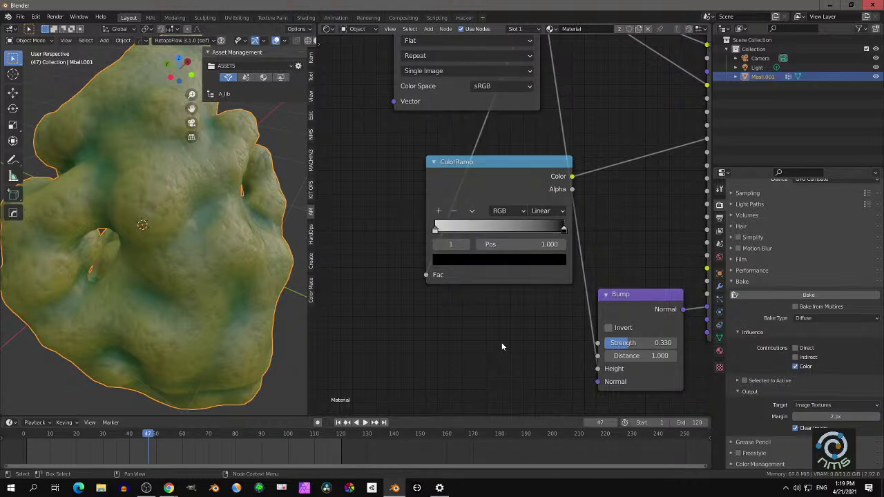
Move the ColorRamp's black stop to position 0.095, trying Constant interpolation before returning to Linear
{"action": "left_click", "coordinate": [544, 212]}
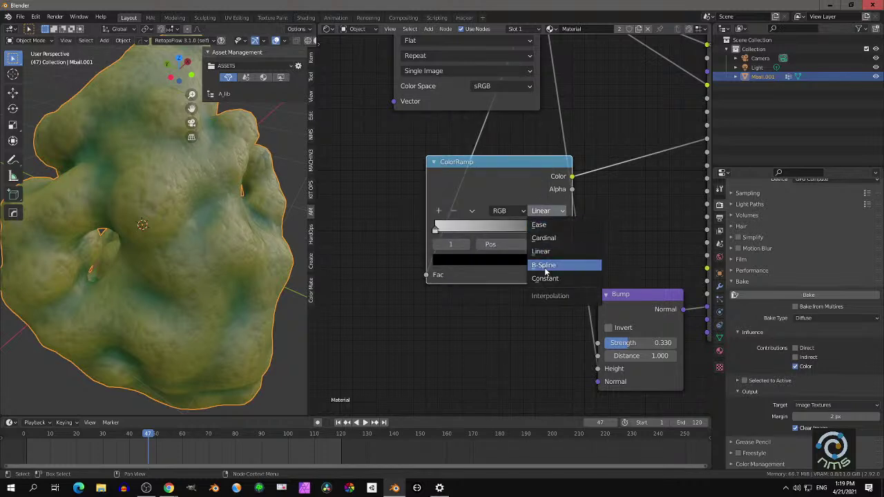
{"action": "left_click", "coordinate": [534, 275]}
{"action": "left_click_drag", "start_coordinate": [561, 231], "coordinate": [439, 238]}
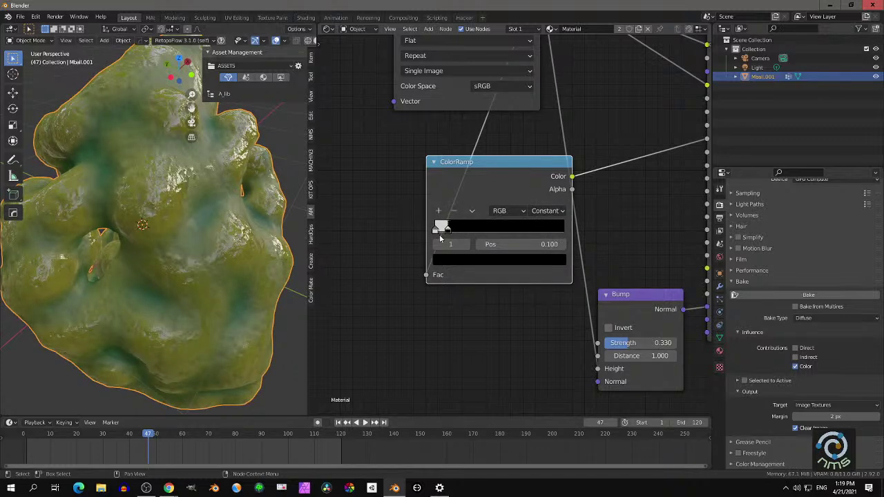
{"action": "left_click", "coordinate": [554, 214]}
{"action": "left_click", "coordinate": [546, 252]}
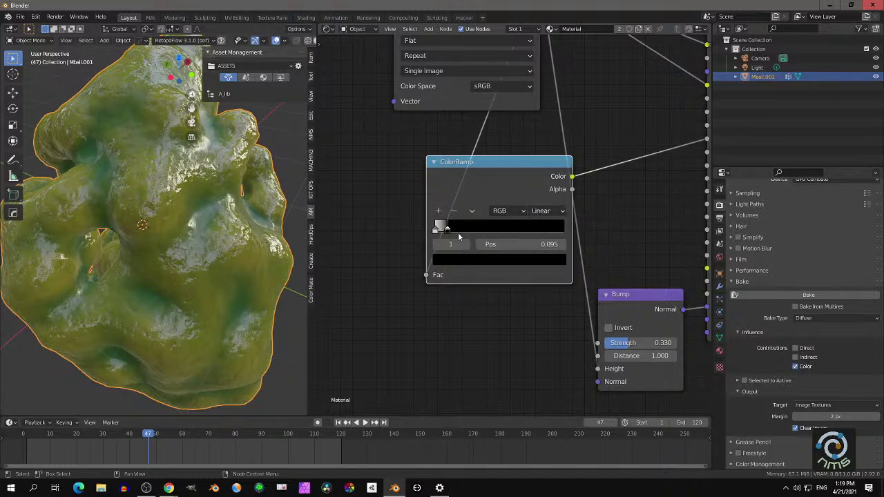
{"action": "mouse_move", "coordinate": [240, 265]}
{"action": "middle_mouse_down"}
{"action": "mouse_move", "coordinate": [173, 234]}
{"action": "mouse_move", "coordinate": [189, 224]}
{"action": "middle_mouse_up"}
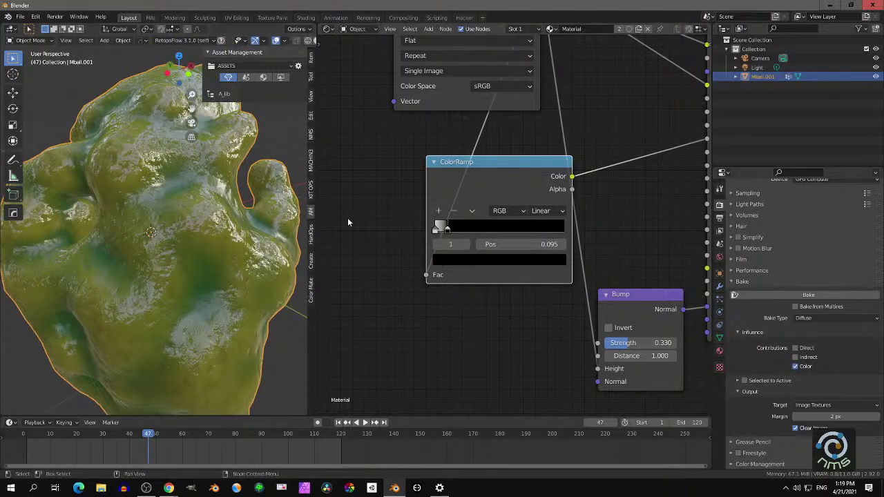
Brighten the ColorRamp's black stop to light grey, and select the stop at position 0.000
{"action": "left_click", "coordinate": [465, 263]}
{"action": "left_click_drag", "start_coordinate": [537, 148], "coordinate": [538, 104]}
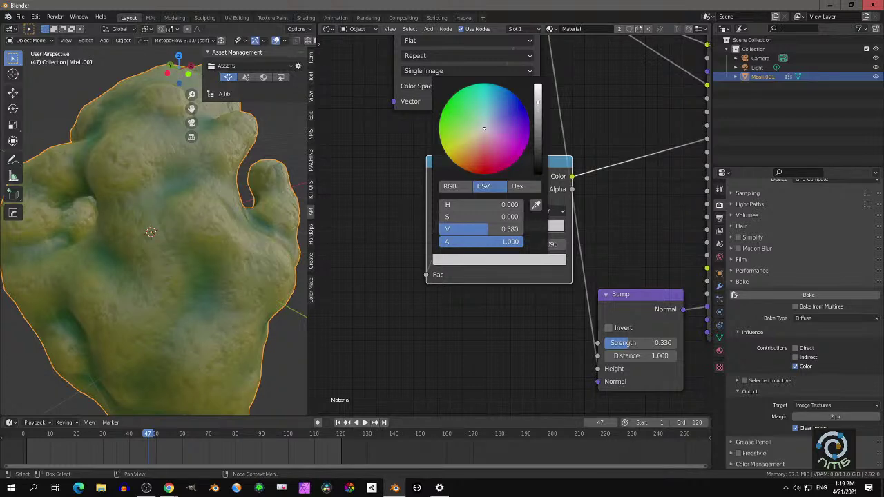
{"action": "left_click_drag", "start_coordinate": [538, 104], "coordinate": [538, 101]}
{"action": "left_click", "coordinate": [435, 230]}
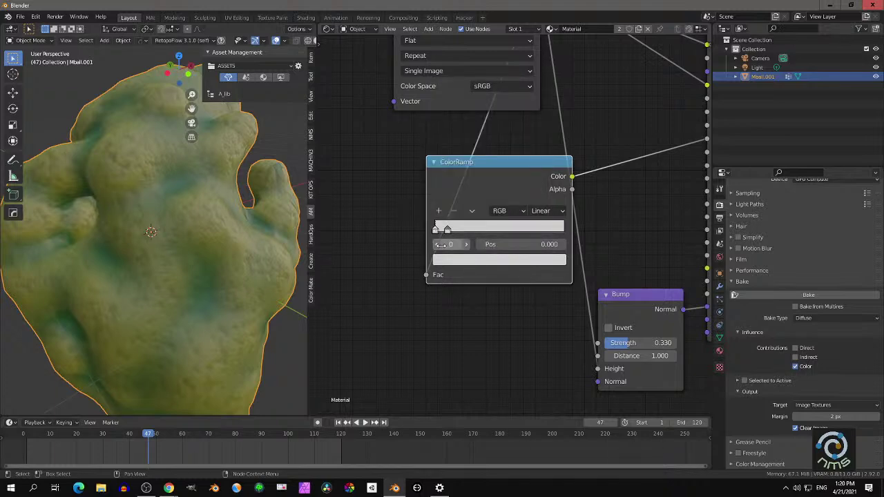
Adjust the ColorRamp's two stop greys, with light grey at position 0.105 and near-white at position 0.000
{"action": "left_click", "coordinate": [449, 260]}
{"action": "mouse_move", "coordinate": [539, 111]}
{"action": "left_mouse_down"}
{"action": "mouse_move", "coordinate": [539, 142]}
{"action": "mouse_move", "coordinate": [537, 100]}
{"action": "left_mouse_up"}
{"action": "left_click", "coordinate": [453, 263]}
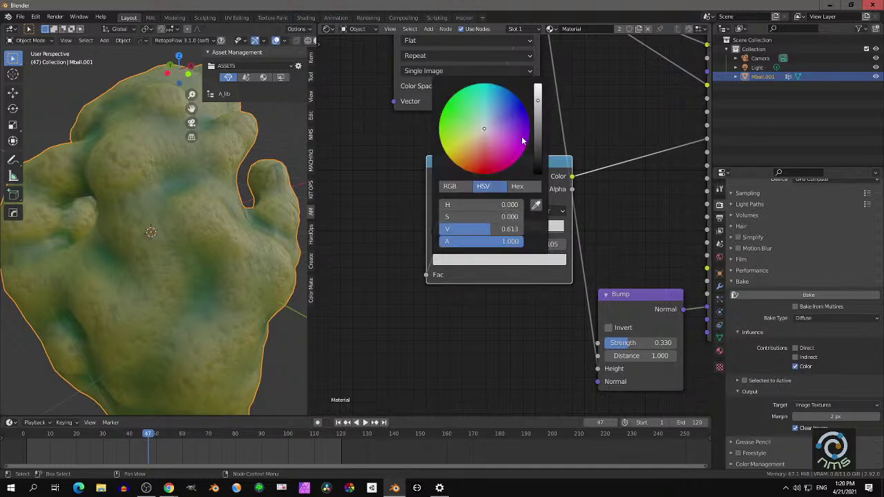
{"action": "left_click_drag", "start_coordinate": [538, 114], "coordinate": [537, 109]}
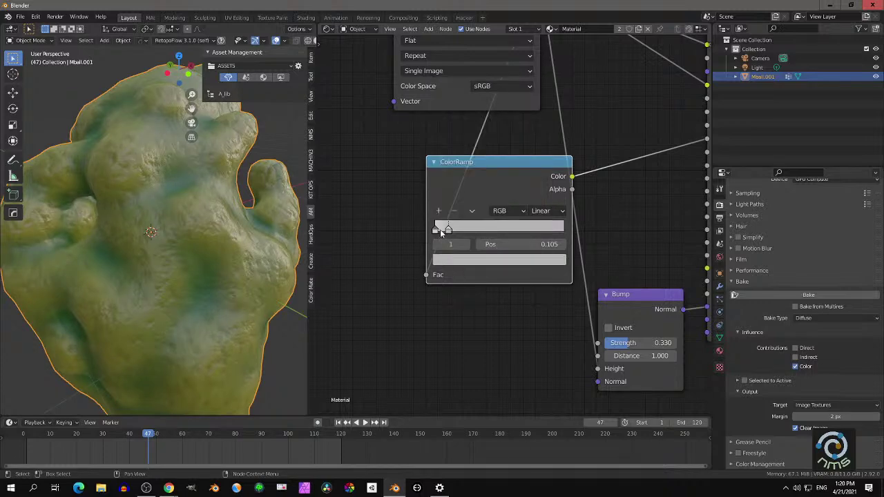
{"action": "left_click", "coordinate": [438, 229]}
{"action": "left_click", "coordinate": [459, 260]}
{"action": "left_click_drag", "start_coordinate": [538, 103], "coordinate": [538, 90]}
Widen the 3D viewport and add the reddish-brown backdrop from the NMS Backdrops library, with its lighting rig, to the scene
{"action": "middle_click_drag", "start_coordinate": [242, 191], "coordinate": [156, 242]}
{"action": "scroll", "coordinate": [97, 232], "scroll_direction": "down", "scroll_amount": 3}
{"action": "left_click_drag", "start_coordinate": [315, 340], "coordinate": [546, 335]}
{"action": "scroll", "coordinate": [251, 251], "scroll_direction": "down", "scroll_amount": 3}
{"action": "middle_click_drag", "start_coordinate": [251, 251], "coordinate": [290, 248]}
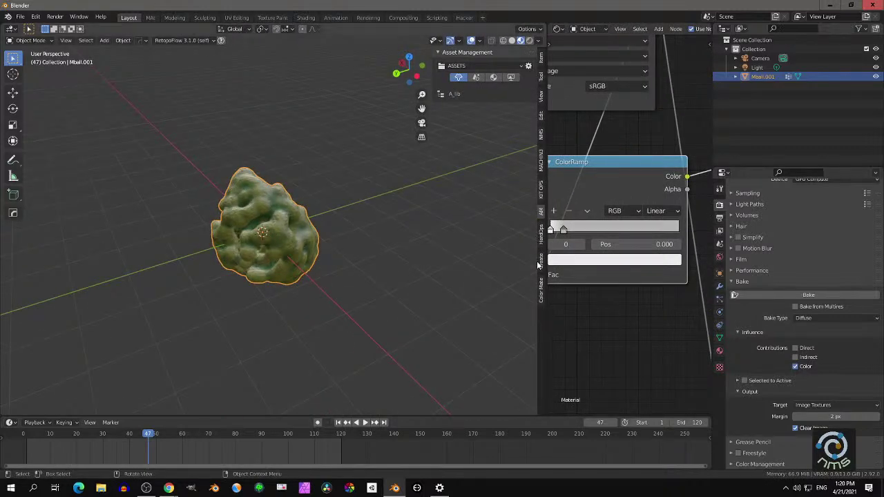
{"action": "left_click", "coordinate": [541, 135]}
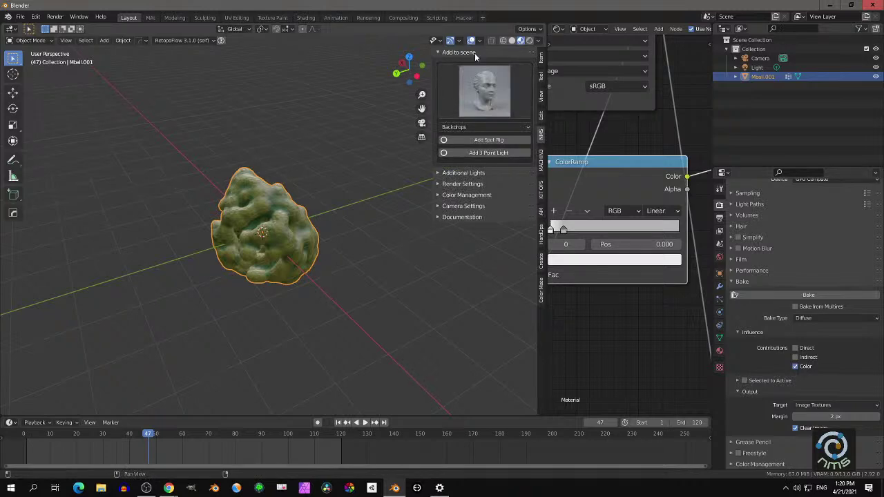
{"action": "left_click", "coordinate": [499, 102]}
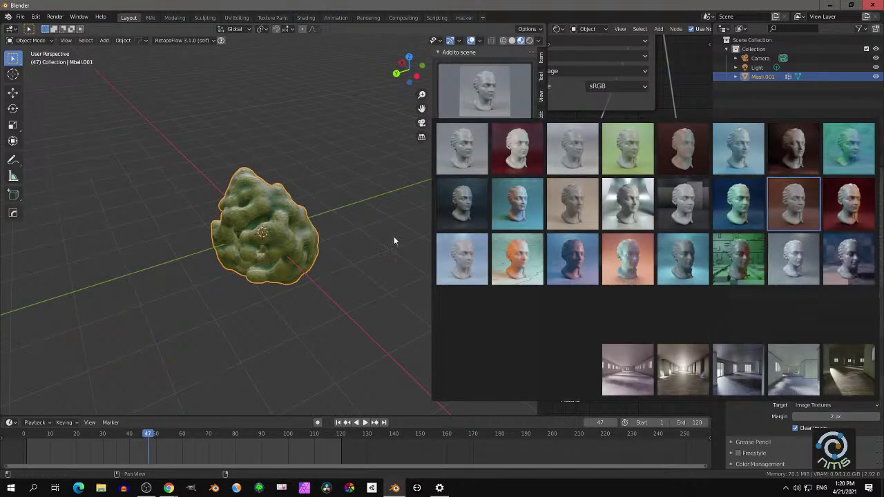
Raise the metaball mesh along the Z axis so it sits above the backdrop floor
{"action": "scroll", "coordinate": [257, 222], "scroll_direction": "down", "scroll_amount": 4}
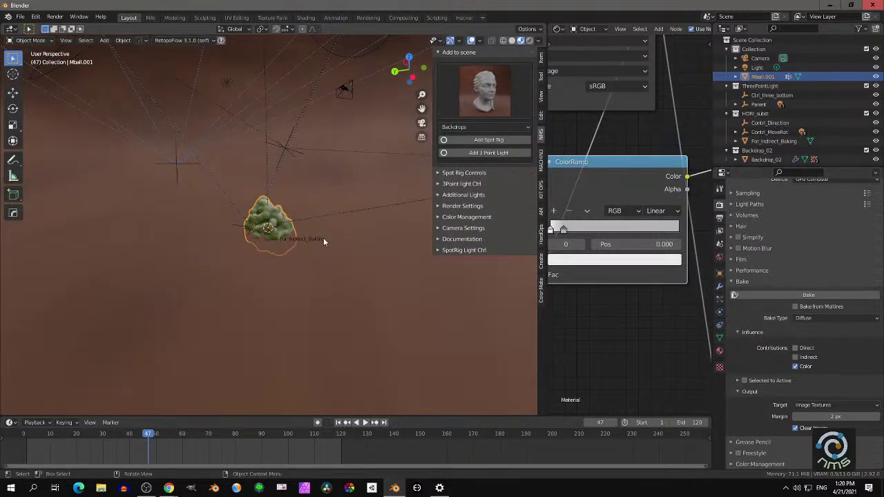
{"action": "key", "text": "g"}
{"action": "key", "text": "z"}
{"action": "left_click", "coordinate": [330, 211]}
{"action": "scroll", "coordinate": [334, 221], "scroll_direction": "up", "scroll_amount": 2}
{"action": "middle_click_drag", "start_coordinate": [338, 229], "coordinate": [334, 271]}
Show the viewport in rendered shading, change the render engine from Cycles to Eevee, and bake the indirect lighting
{"action": "left_click", "coordinate": [465, 207]}
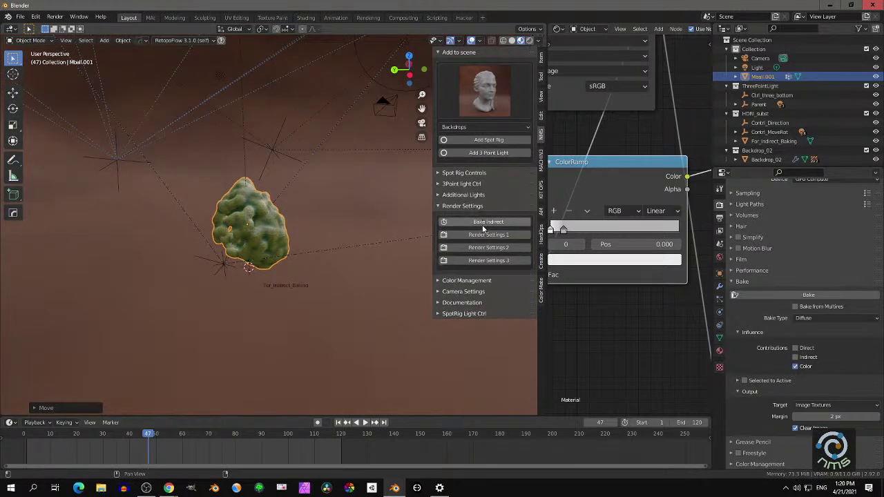
{"action": "left_click", "coordinate": [484, 223]}
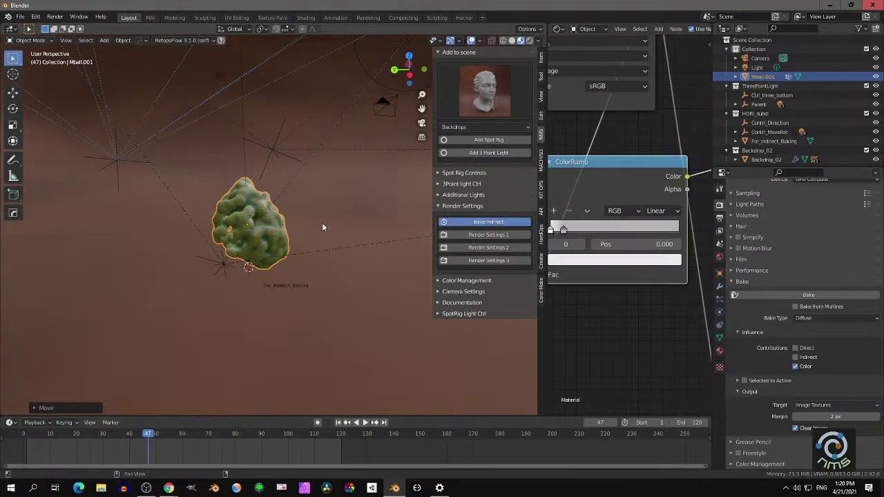
{"action": "left_click", "coordinate": [528, 41]}
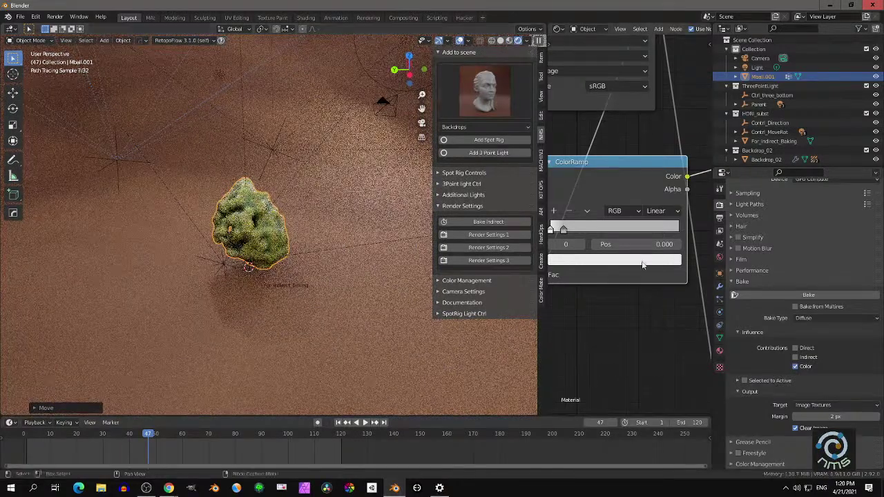
{"action": "scroll", "coordinate": [746, 218], "scroll_direction": "up", "scroll_amount": 3}
{"action": "left_click", "coordinate": [842, 204]}
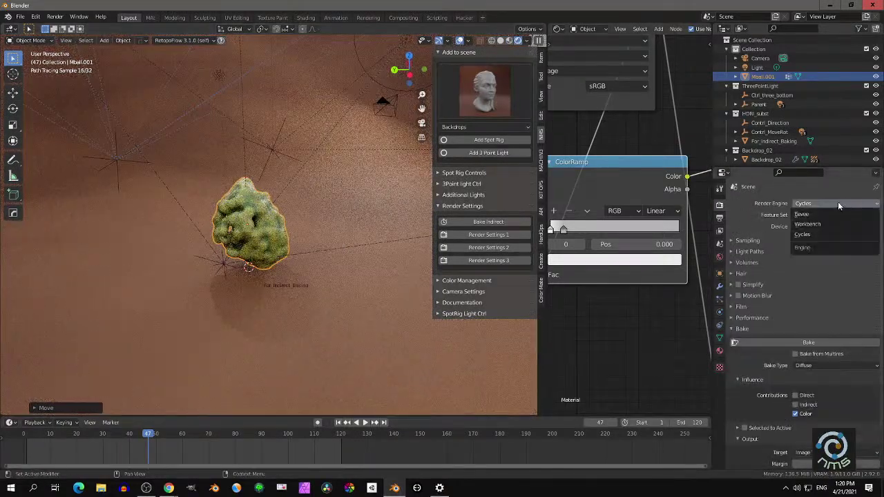
{"action": "left_click", "coordinate": [815, 208]}
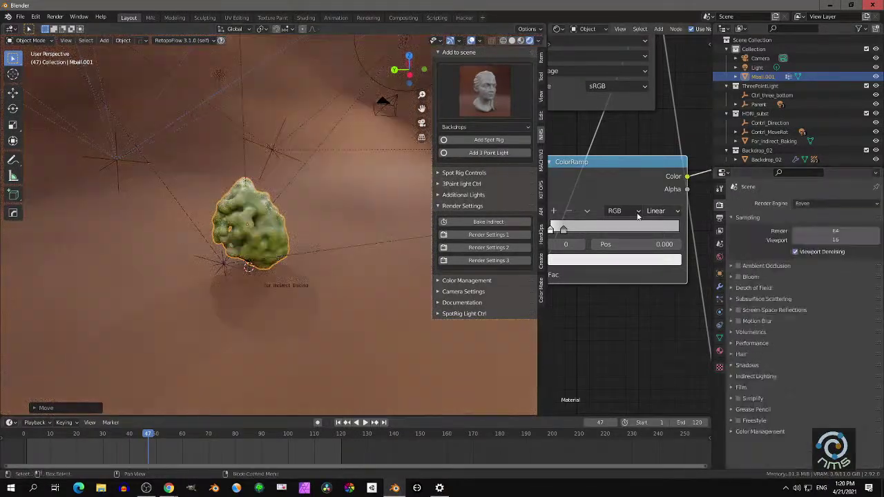
{"action": "left_click", "coordinate": [483, 221]}
Align the camera to a close view of the mesh and select the camera
{"action": "middle_click_drag", "start_coordinate": [323, 240], "coordinate": [298, 228]}
{"action": "scroll", "coordinate": [296, 228], "scroll_direction": "up", "scroll_amount": 4}
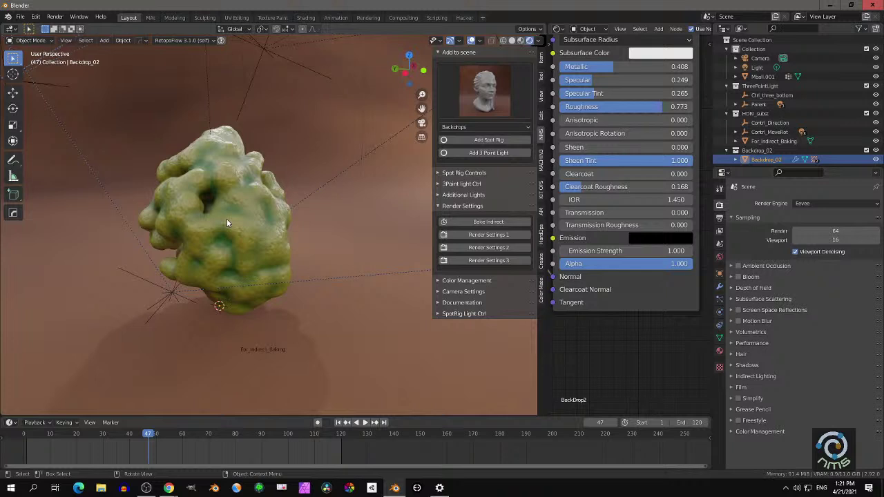
{"action": "middle_click_drag", "start_coordinate": [234, 226], "coordinate": [261, 211]}
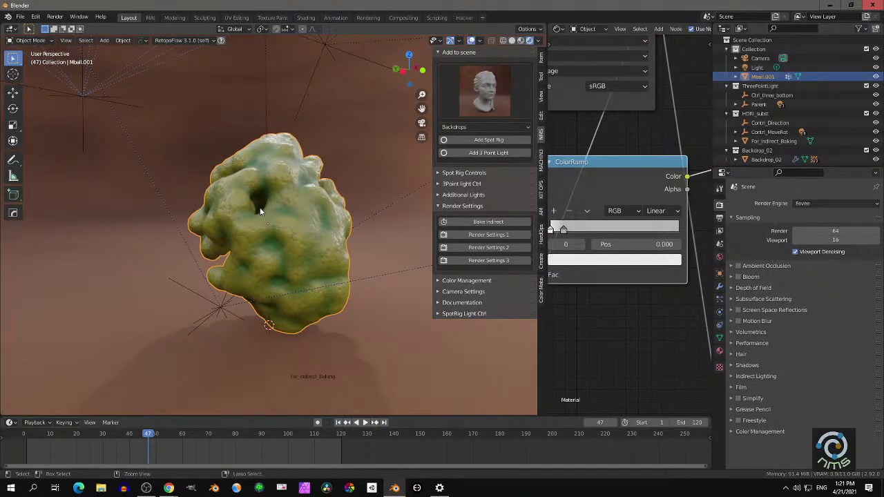
{"action": "key", "text": "KP_0"}
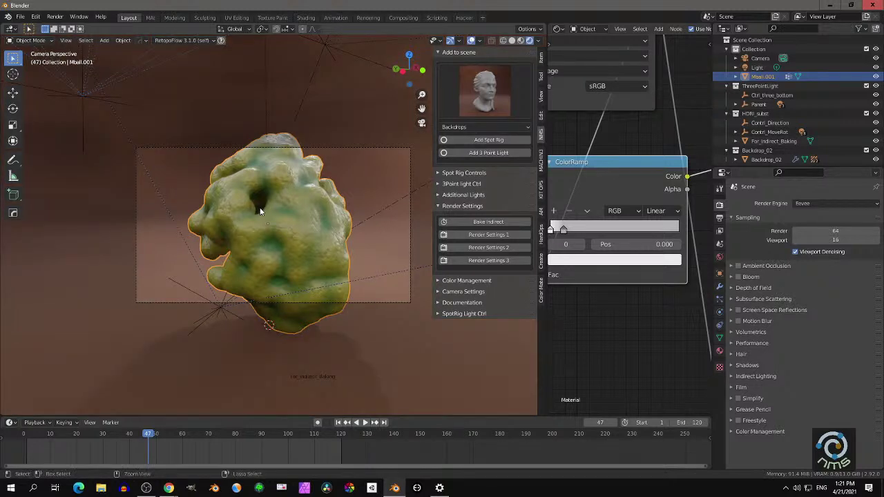
{"action": "left_click", "coordinate": [341, 148]}
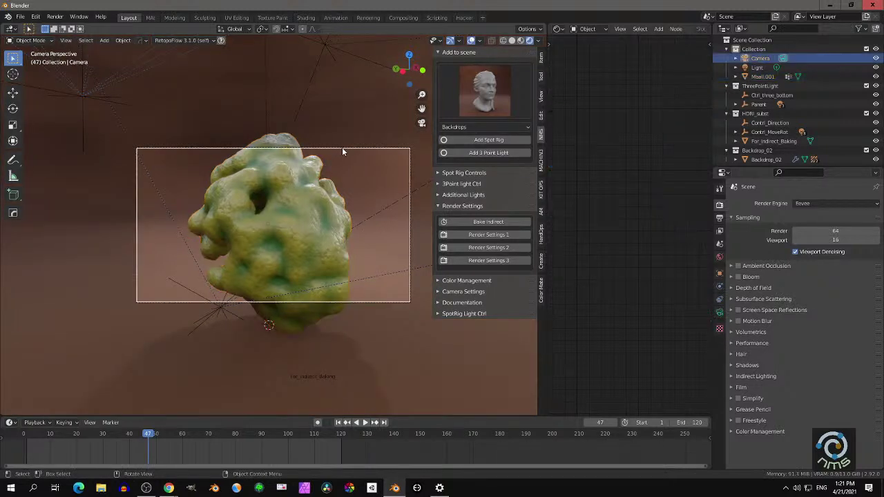
Lock the camera to the view, reframe it so the whole mesh fits inside the frame, and unlock it
{"action": "left_click", "coordinate": [439, 292]}
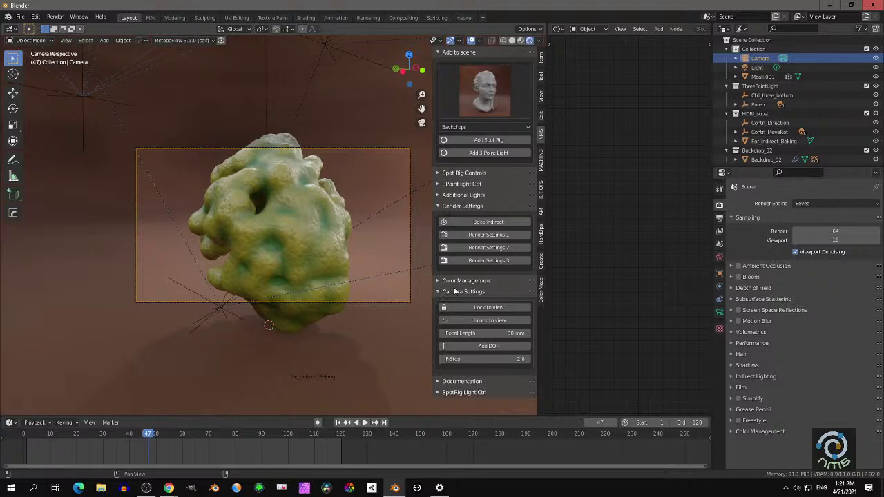
{"action": "left_click", "coordinate": [481, 309]}
{"action": "scroll", "coordinate": [363, 299], "scroll_direction": "down", "scroll_amount": 2}
{"action": "middle_click_drag", "start_coordinate": [364, 300], "coordinate": [323, 290]}
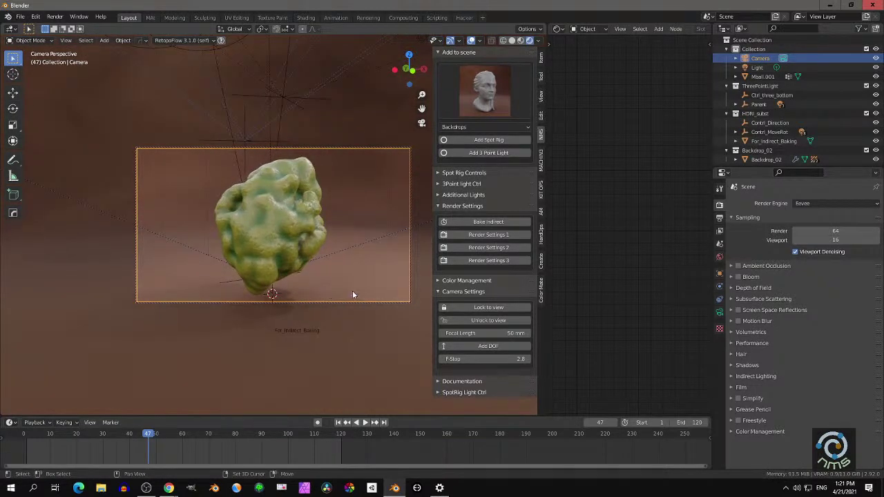
{"action": "left_click", "coordinate": [508, 321]}
{"action": "left_click", "coordinate": [354, 303]}
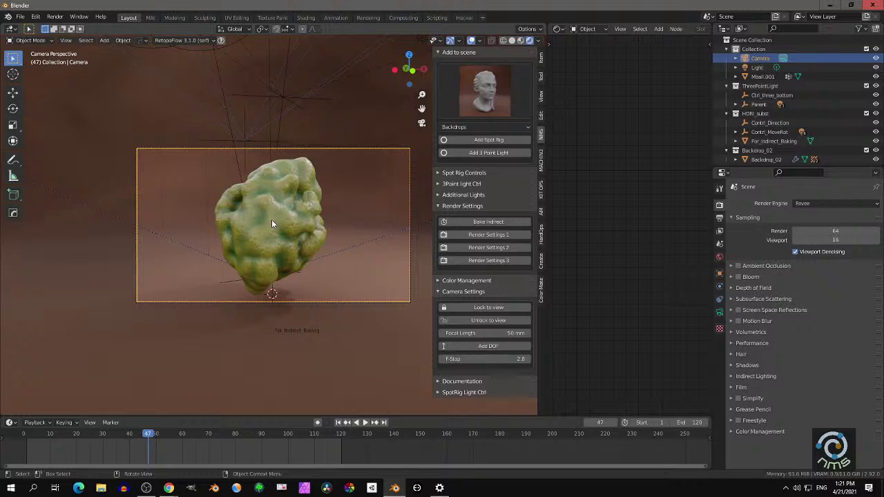
Place the 3D cursor on the front of the mesh and add a depth-of-field empty there with an F-Stop of 0.6
{"action": "right_click", "coordinate": [273, 221], "text": "shift"}
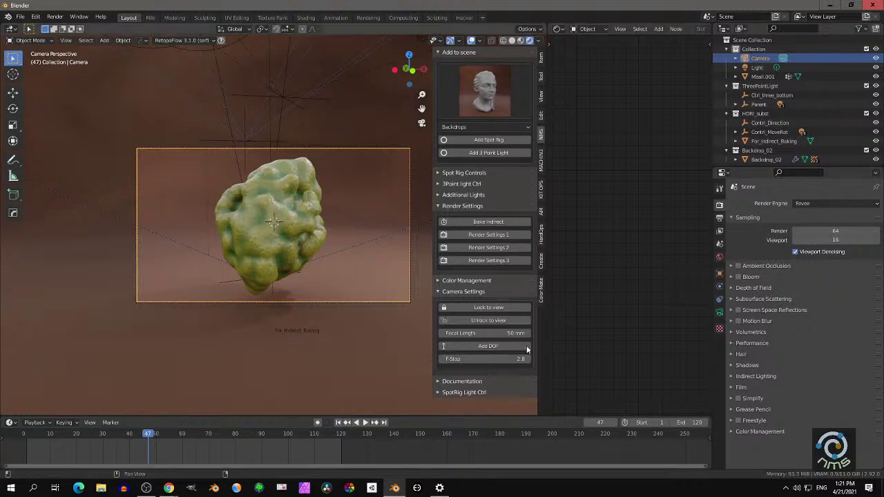
{"action": "left_click", "coordinate": [485, 347]}
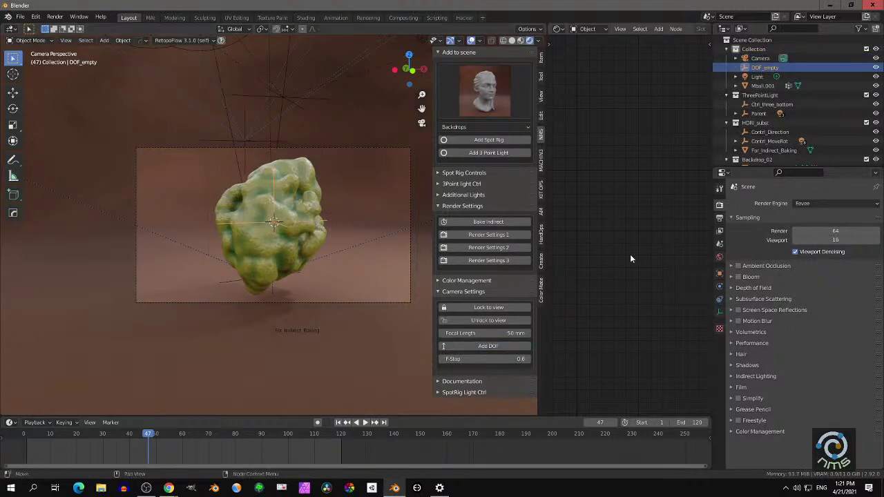
{"action": "mouse_move", "coordinate": [482, 361]}
{"action": "left_mouse_down"}
{"action": "mouse_move", "coordinate": [513, 360]}
{"action": "mouse_move", "coordinate": [452, 360]}
{"action": "mouse_move", "coordinate": [471, 360]}
{"action": "left_mouse_up"}
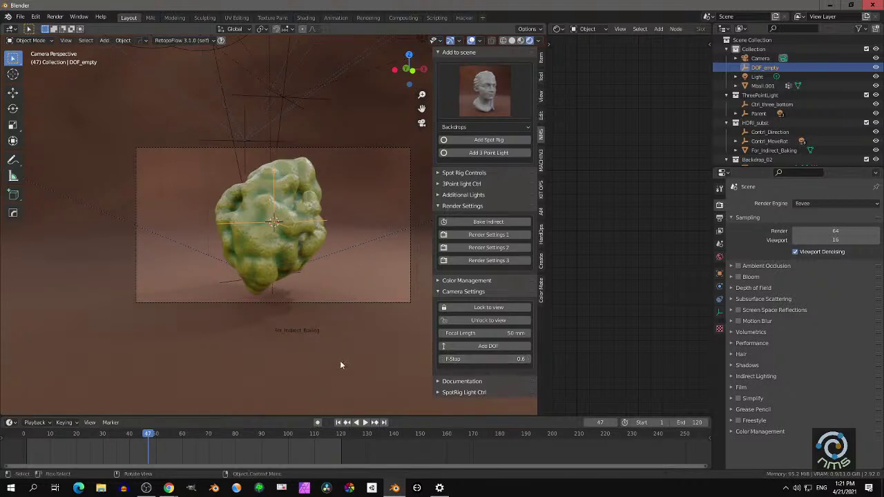
Darken the backdrop material's brown Color to near-black
{"action": "left_click", "coordinate": [370, 356]}
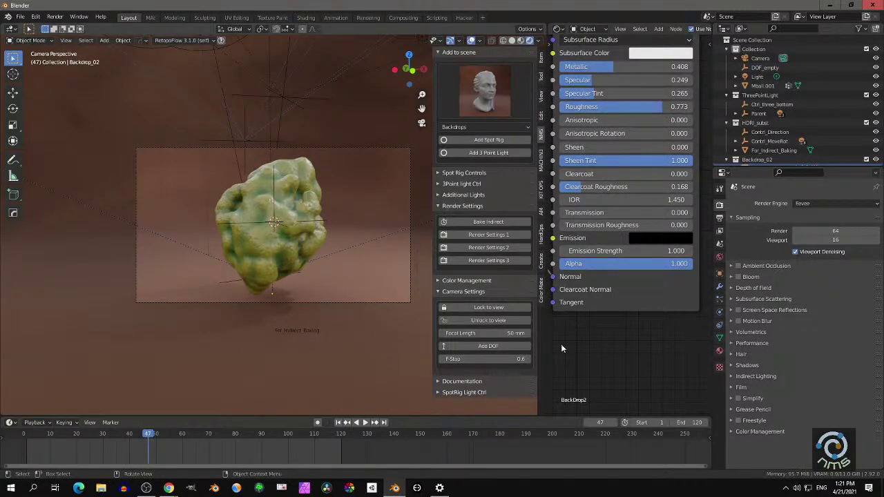
{"action": "left_click", "coordinate": [720, 350]}
{"action": "left_click", "coordinate": [830, 373]}
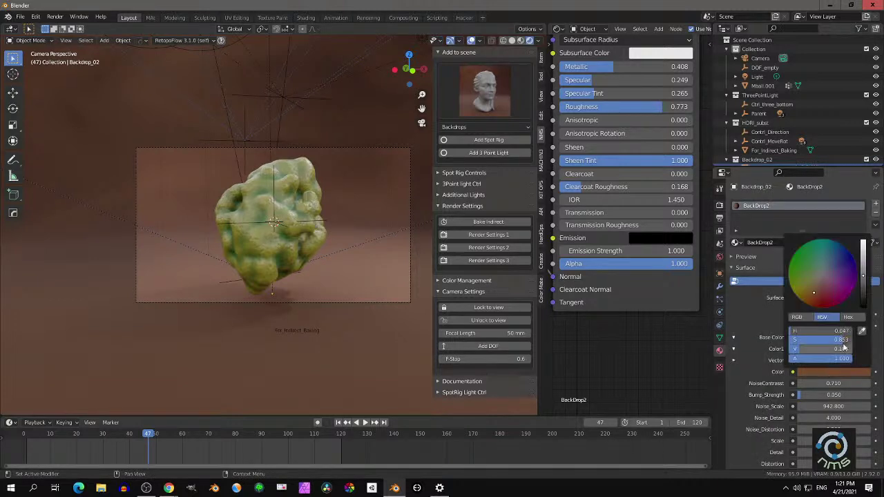
{"action": "left_click_drag", "start_coordinate": [863, 277], "coordinate": [863, 304]}
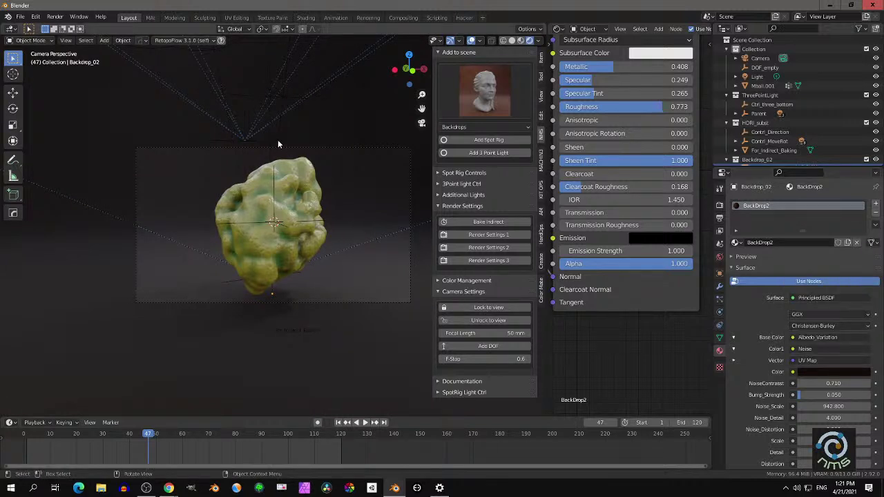
Reframe the camera closer on another side of the mesh and unlock it from the view
{"action": "middle_click_drag", "start_coordinate": [347, 272], "coordinate": [293, 228]}
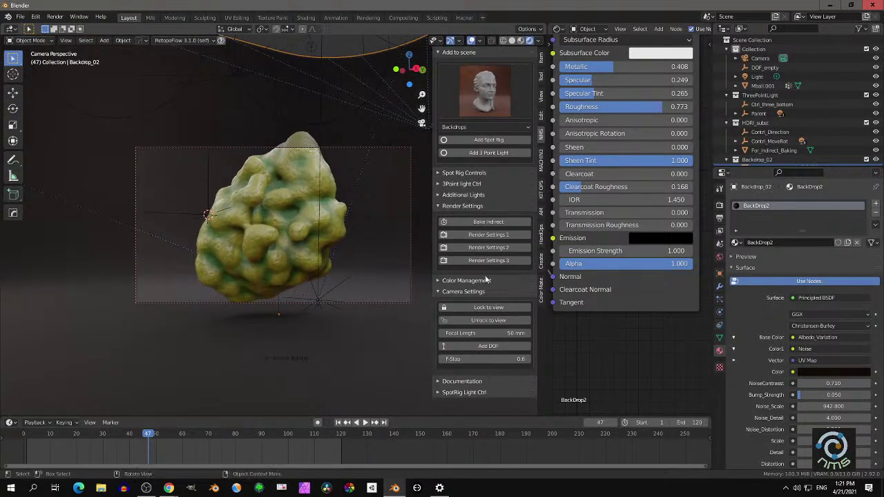
{"action": "left_click", "coordinate": [487, 323]}
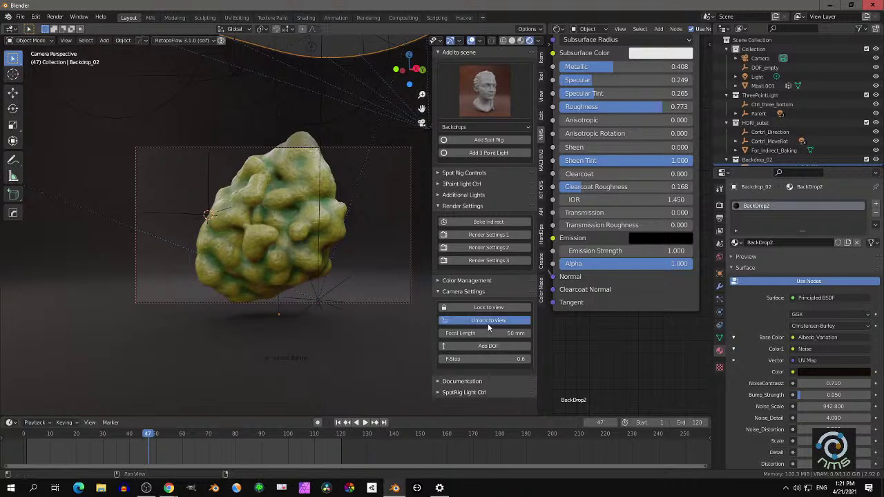
{"action": "left_click", "coordinate": [472, 292]}
Set the colour management Look to Medium High Contrast and the exposure to 0.173, keeping the Filmic view transform
{"action": "left_click", "coordinate": [476, 281]}
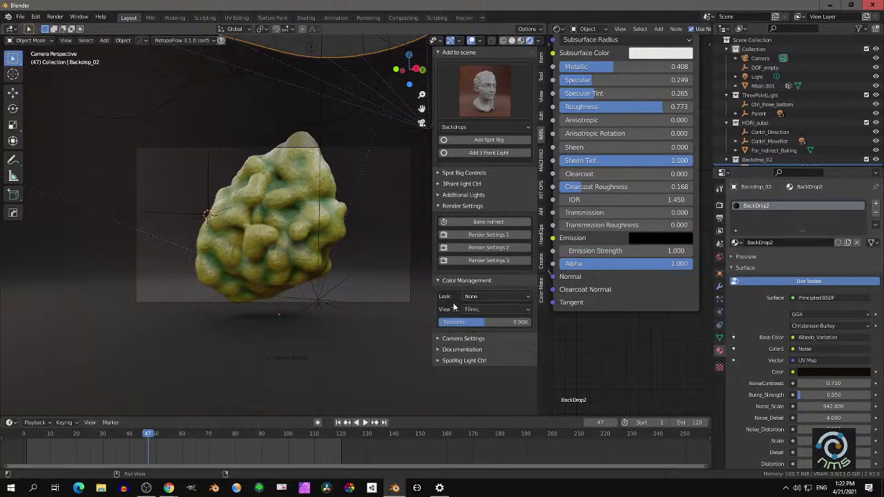
{"action": "left_click", "coordinate": [477, 311]}
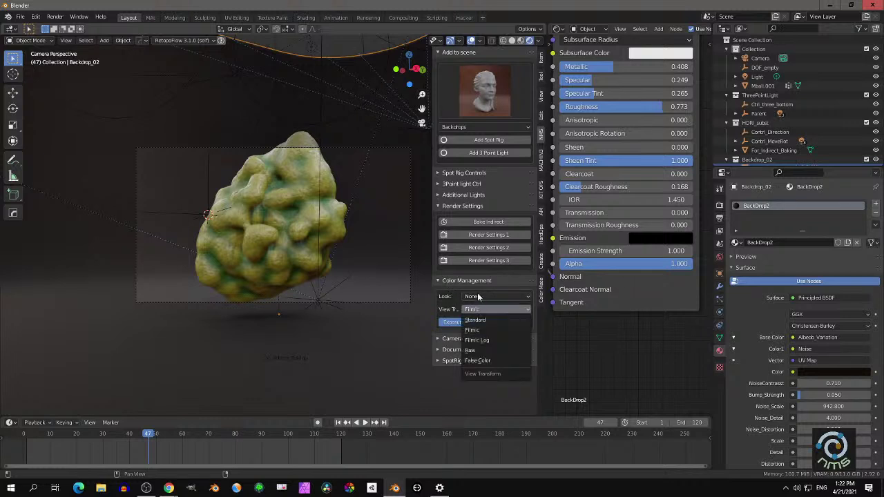
{"action": "left_click", "coordinate": [485, 298]}
{"action": "left_click", "coordinate": [490, 337]}
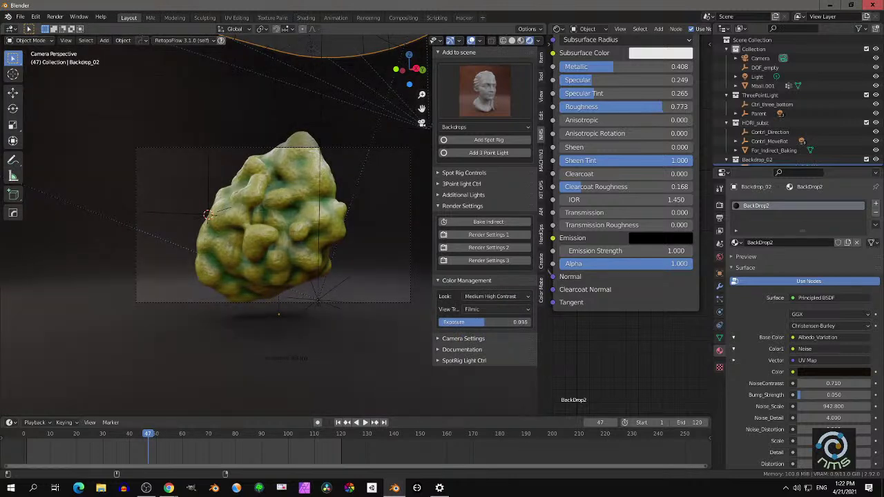
{"action": "left_click_drag", "start_coordinate": [484, 322], "coordinate": [484, 322]}
Select both spot rig control empties and rotate them freely with the trackball to re-aim the spot light on the mesh
{"action": "left_click", "coordinate": [469, 206]}
{"action": "left_click", "coordinate": [463, 171]}
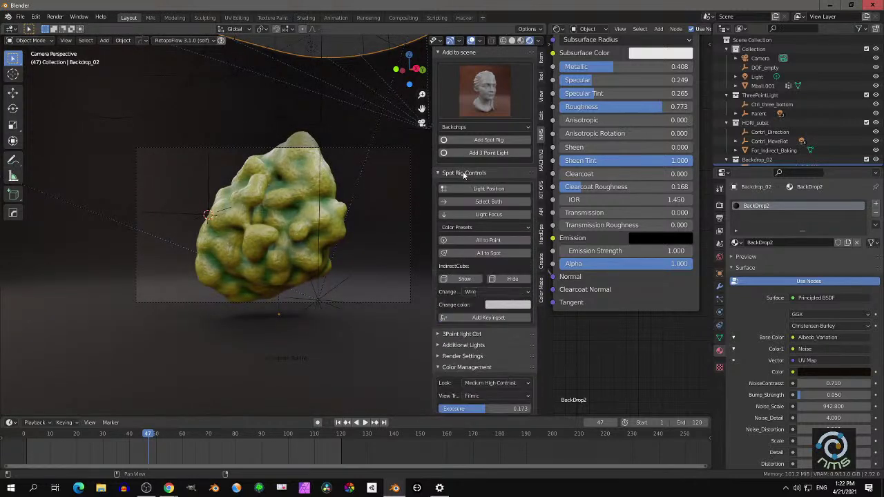
{"action": "left_click", "coordinate": [481, 201]}
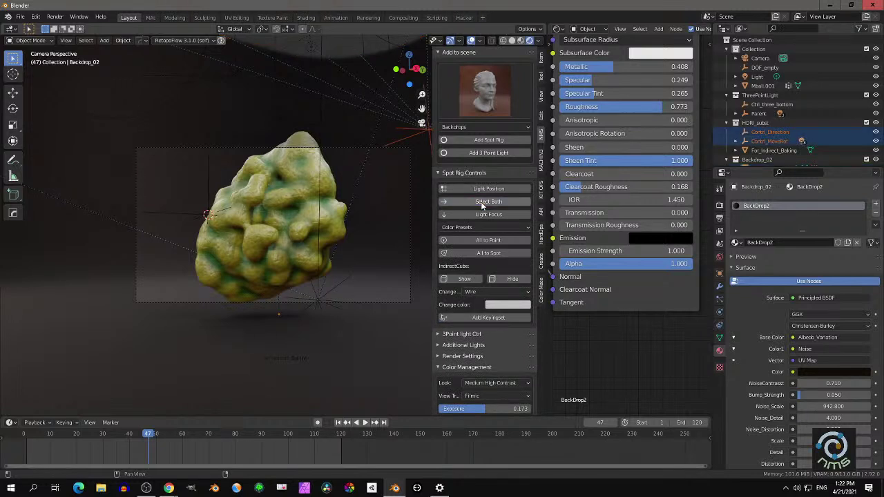
{"action": "key", "text": "g"}
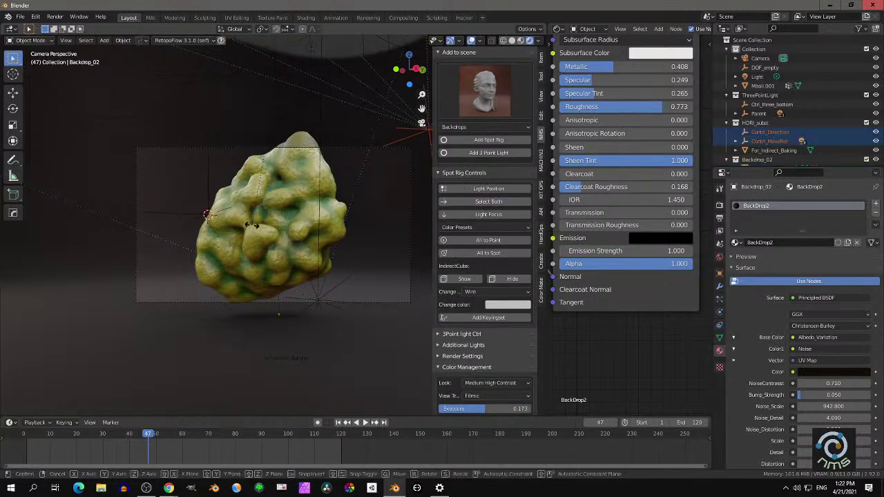
{"action": "key", "text": "r"}
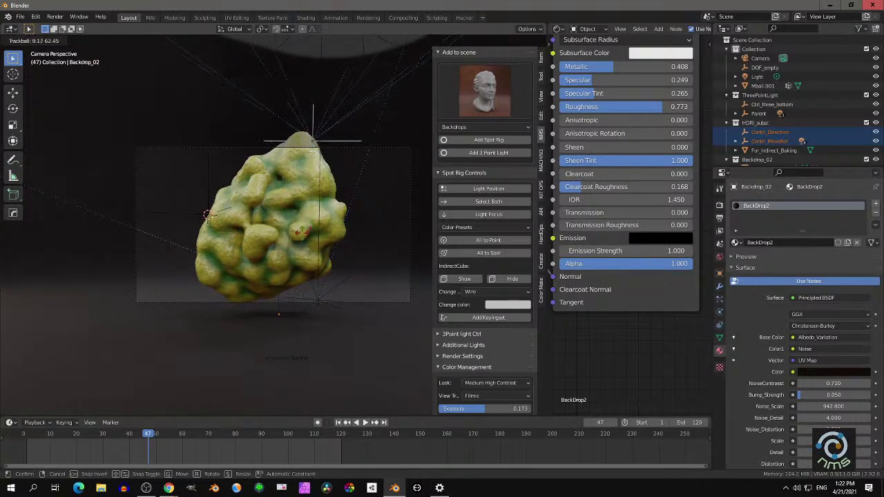
{"action": "left_click", "coordinate": [248, 228]}
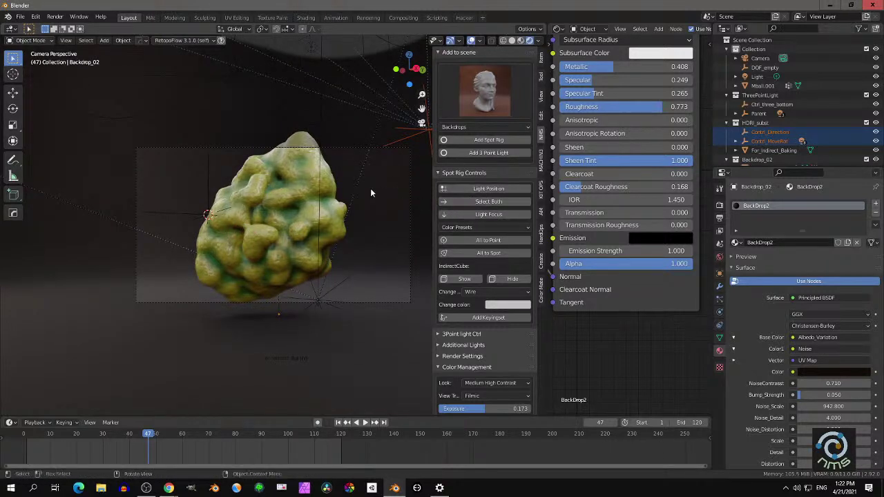
{"action": "key", "text": "r"}
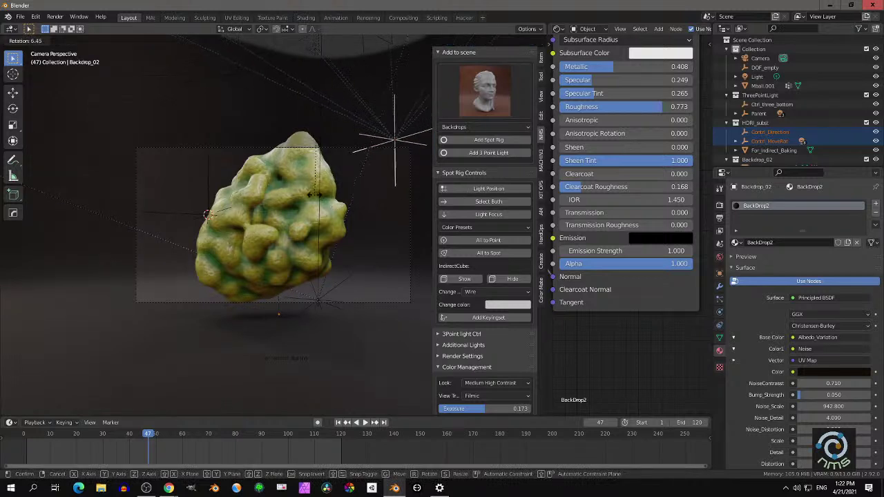
{"action": "key", "text": "r"}
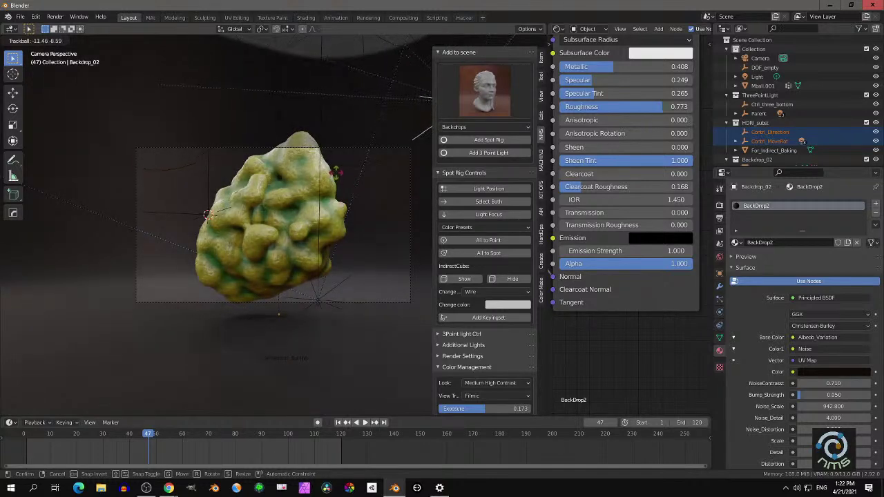
{"action": "left_click", "coordinate": [349, 170]}
Select both three-point light controls and rotate the rig freely with the trackball to relight the mesh
{"action": "left_click", "coordinate": [443, 174]}
{"action": "left_click", "coordinate": [461, 184]}
{"action": "left_click", "coordinate": [488, 212]}
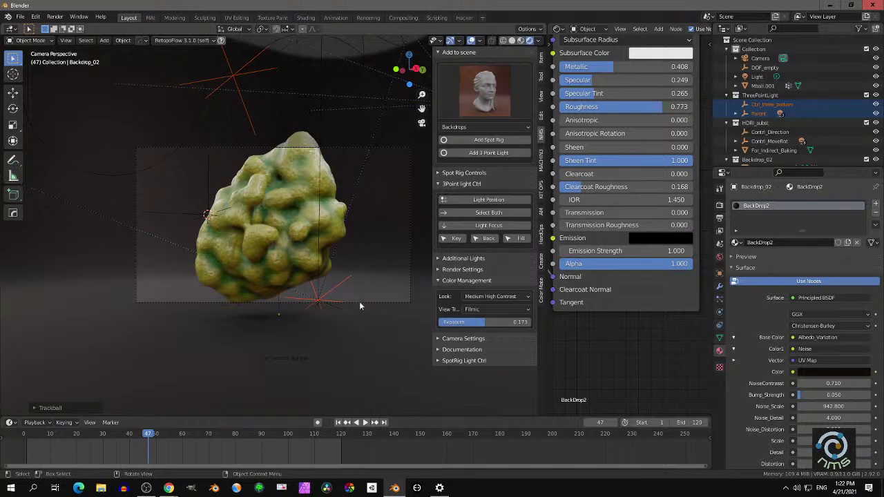
{"action": "key", "text": "r"}
{"action": "key", "text": "r"}
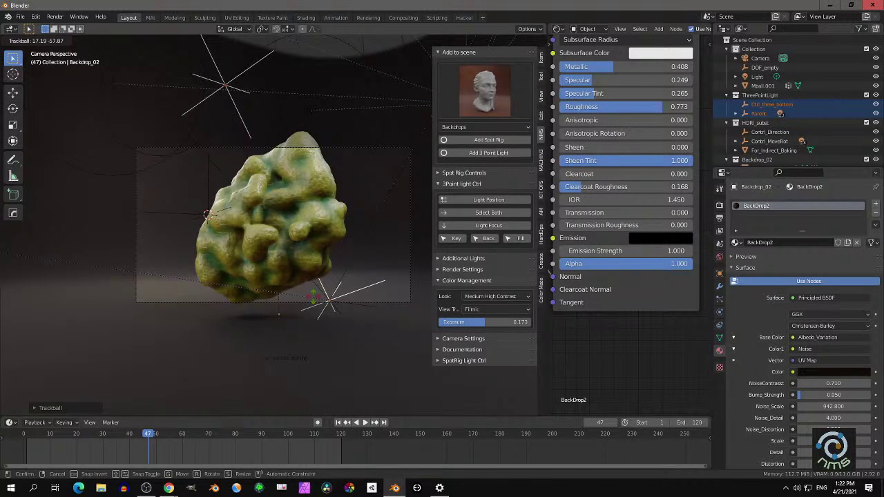
{"action": "left_click", "coordinate": [314, 297]}
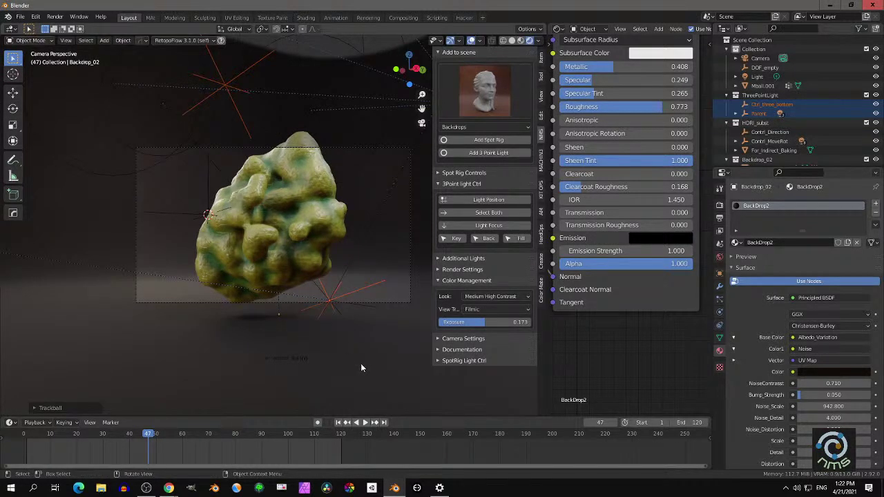
Select the backdrop and set its material's Metallic to 0.602 and Specular to 0.205
{"action": "left_click", "coordinate": [361, 364]}
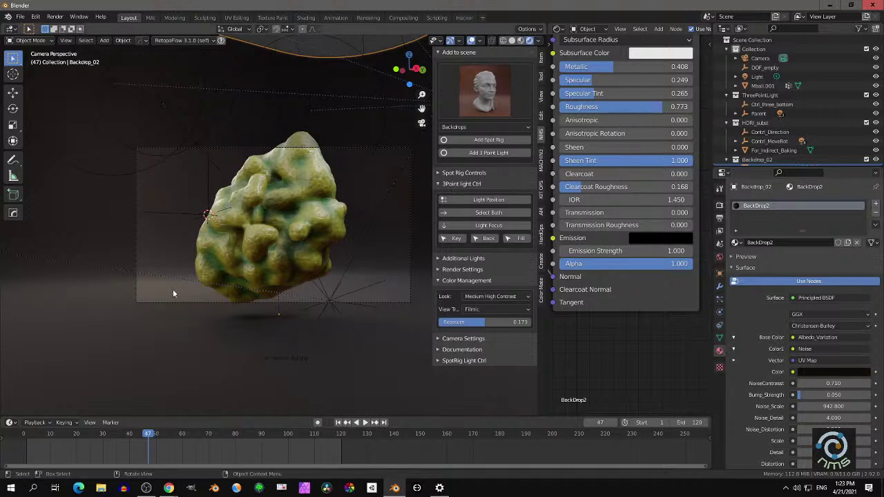
{"action": "scroll", "coordinate": [801, 414], "scroll_direction": "down", "scroll_amount": 4}
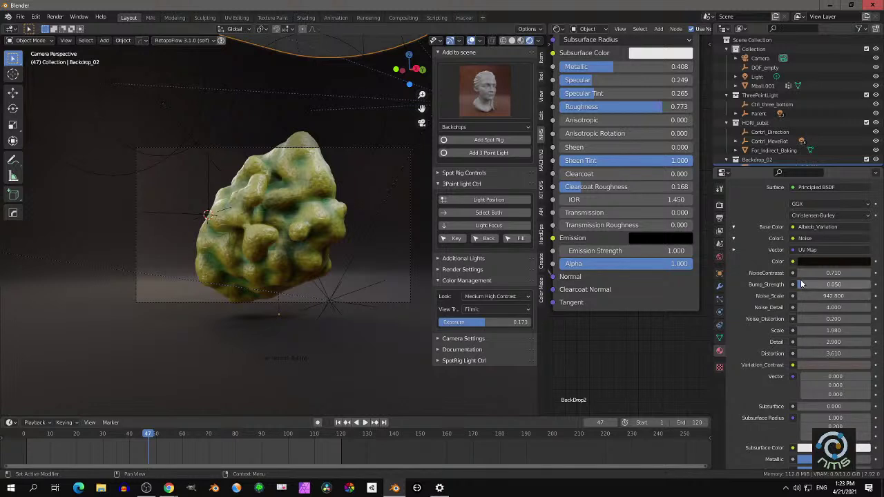
{"action": "scroll", "coordinate": [816, 310], "scroll_direction": "up", "scroll_amount": 2}
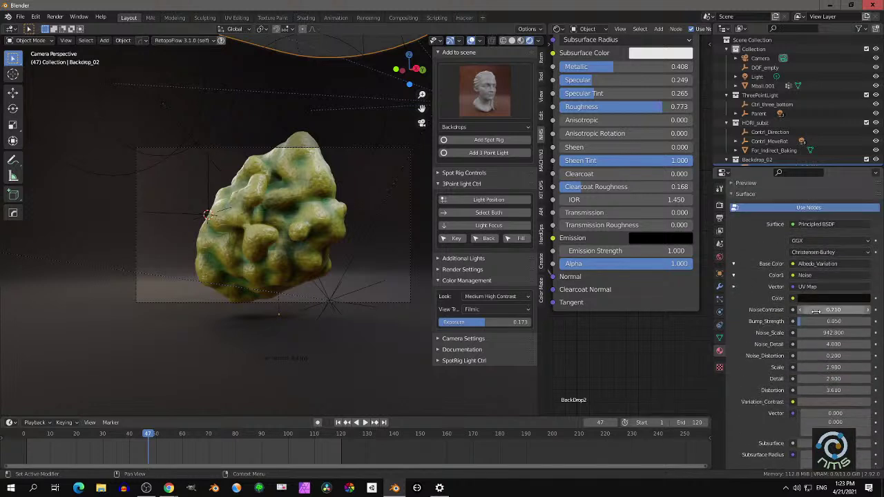
{"action": "scroll", "coordinate": [806, 346], "scroll_direction": "down", "scroll_amount": 8}
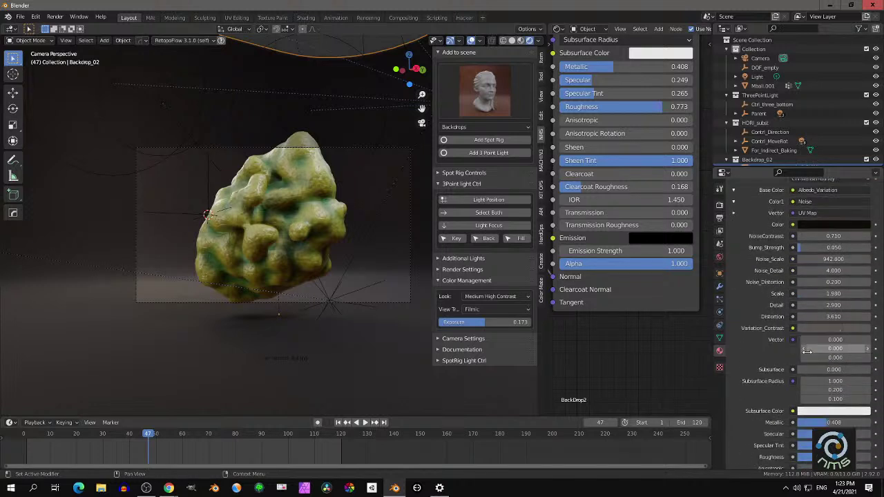
{"action": "left_click_drag", "start_coordinate": [818, 359], "coordinate": [841, 349]}
{"action": "scroll", "coordinate": [834, 254], "scroll_direction": "up", "scroll_amount": 5}
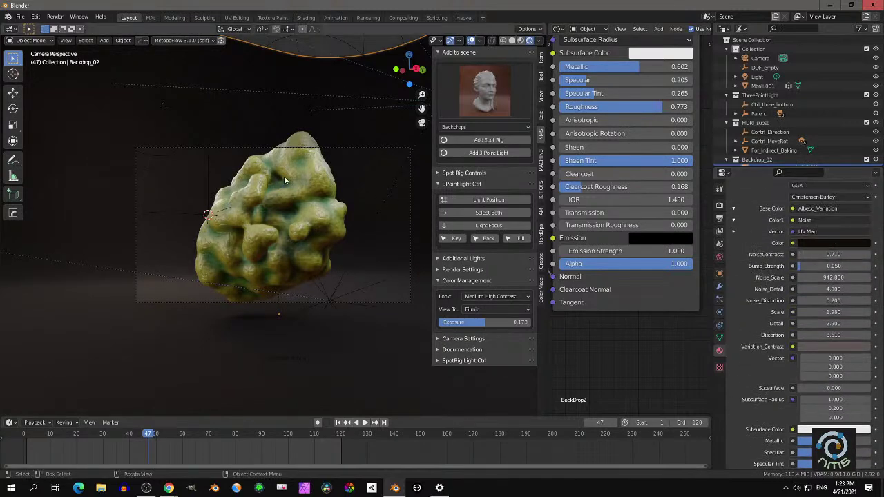
Change the backdrop material's near-black Color to a dark plum
{"action": "left_click", "coordinate": [846, 241]}
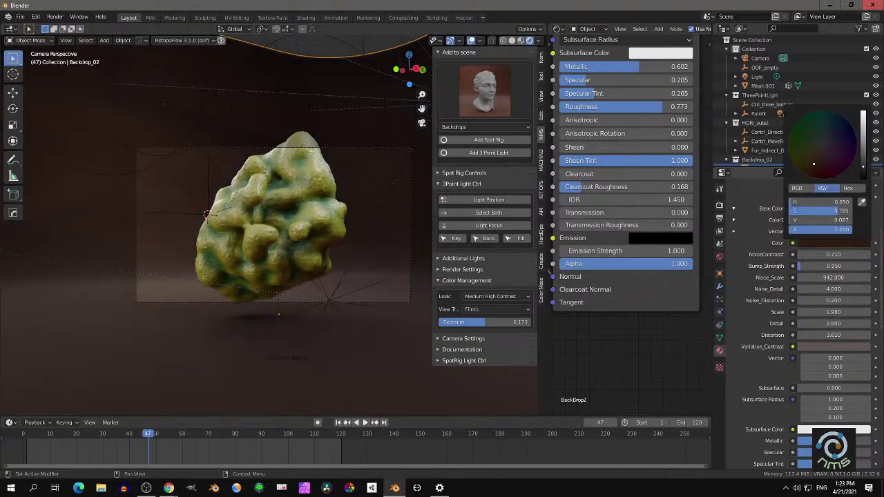
{"action": "mouse_move", "coordinate": [863, 168]}
{"action": "left_mouse_down"}
{"action": "mouse_move", "coordinate": [838, 152]}
{"action": "mouse_move", "coordinate": [850, 149]}
{"action": "mouse_move", "coordinate": [830, 133]}
{"action": "mouse_move", "coordinate": [838, 163]}
{"action": "left_mouse_up"}
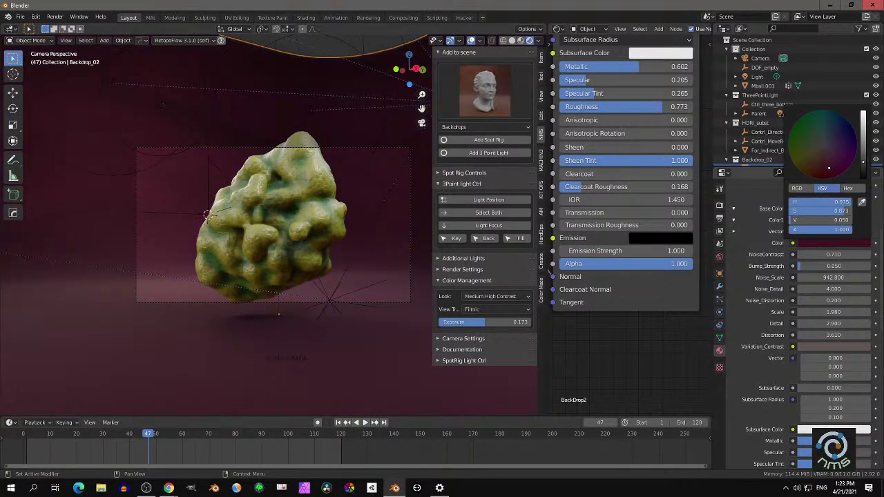
{"action": "left_click_drag", "start_coordinate": [828, 168], "coordinate": [834, 169]}
{"action": "left_click_drag", "start_coordinate": [863, 162], "coordinate": [863, 165]}
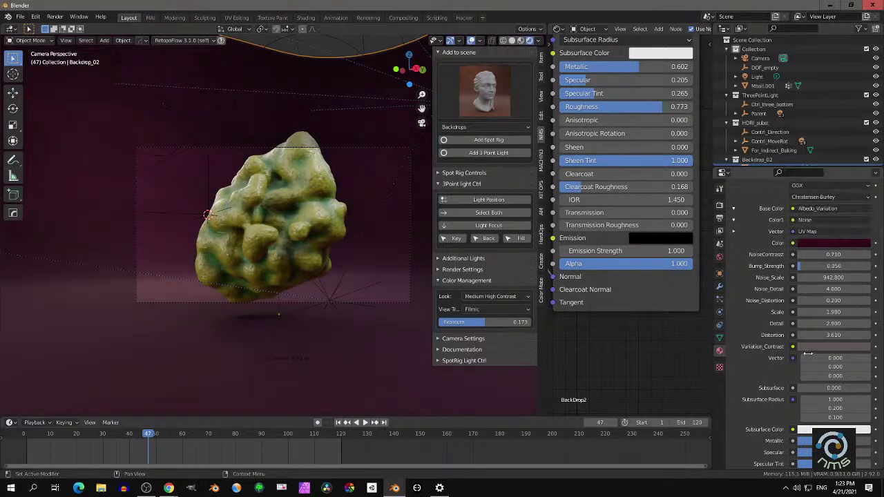
Set the backdrop material's Metallic to 0.764 and Specular to 0.237
{"action": "scroll", "coordinate": [763, 380], "scroll_direction": "down", "scroll_amount": 4}
{"action": "mouse_move", "coordinate": [817, 350]}
{"action": "left_mouse_down"}
{"action": "mouse_move", "coordinate": [839, 350]}
{"action": "mouse_move", "coordinate": [811, 350]}
{"action": "mouse_move", "coordinate": [828, 350]}
{"action": "left_mouse_up"}
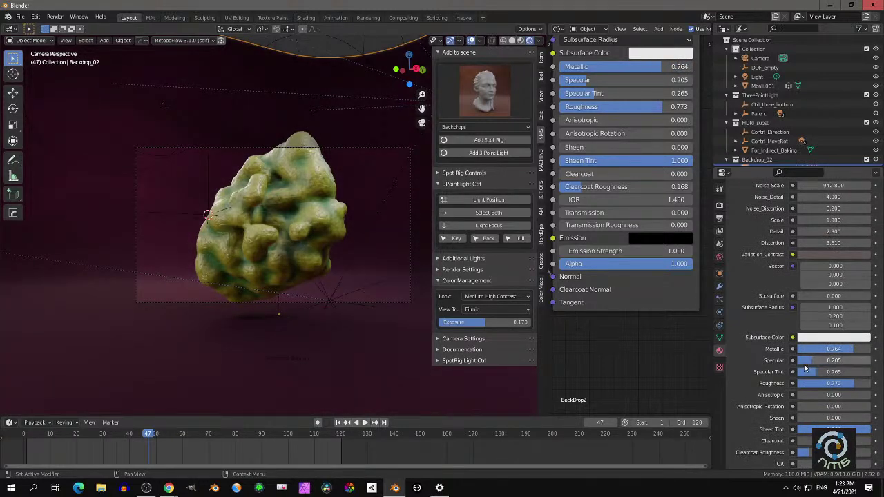
{"action": "mouse_move", "coordinate": [799, 360]}
{"action": "left_mouse_down"}
{"action": "mouse_move", "coordinate": [791, 360]}
{"action": "mouse_move", "coordinate": [799, 360]}
{"action": "left_mouse_up"}
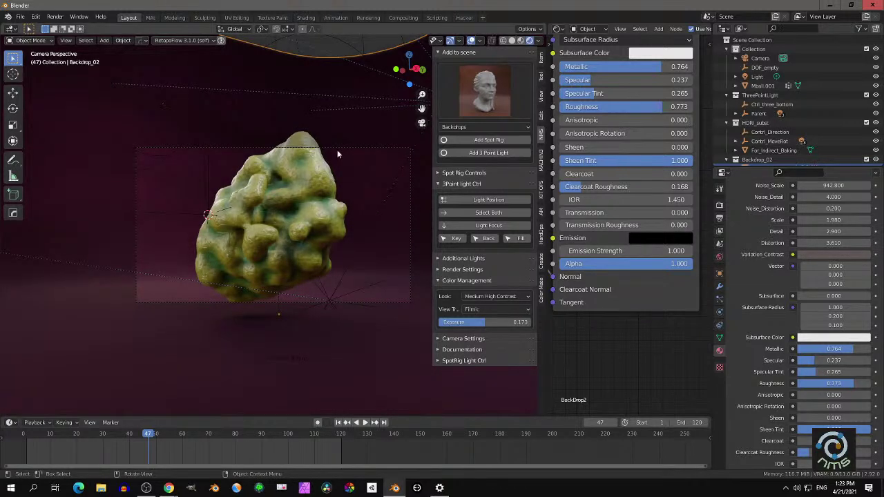
Raise the camera's Passepartout opacity to the maximum so everything outside the frame is black
{"action": "left_click", "coordinate": [759, 58]}
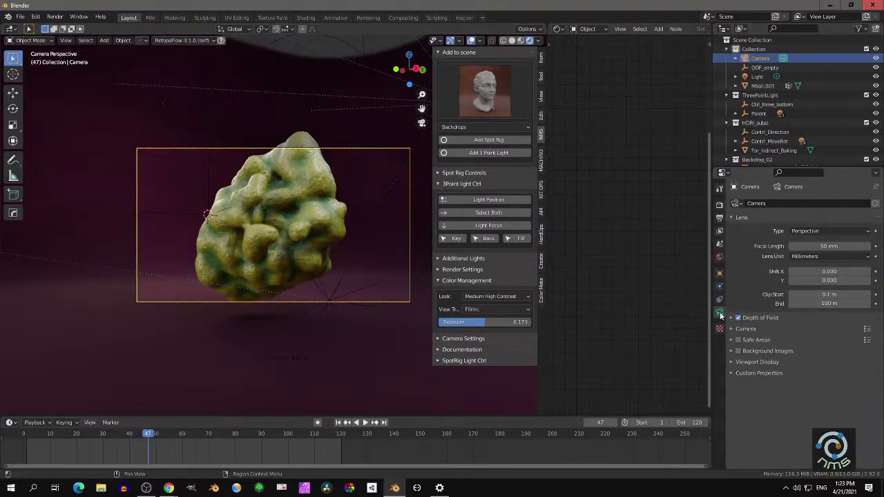
{"action": "left_click", "coordinate": [730, 362]}
{"action": "left_click_drag", "start_coordinate": [806, 429], "coordinate": [848, 428]}
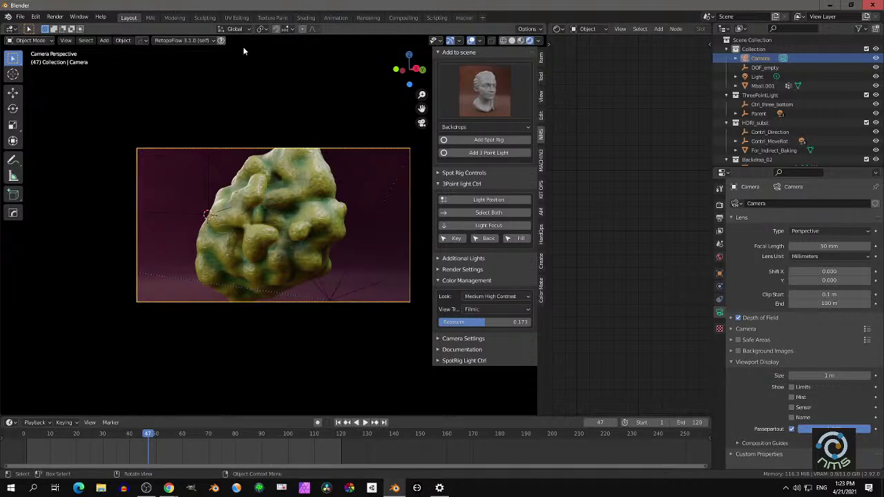
Render the current frame as an image, inspect the whole result and close the render window
{"action": "left_click", "coordinate": [55, 17]}
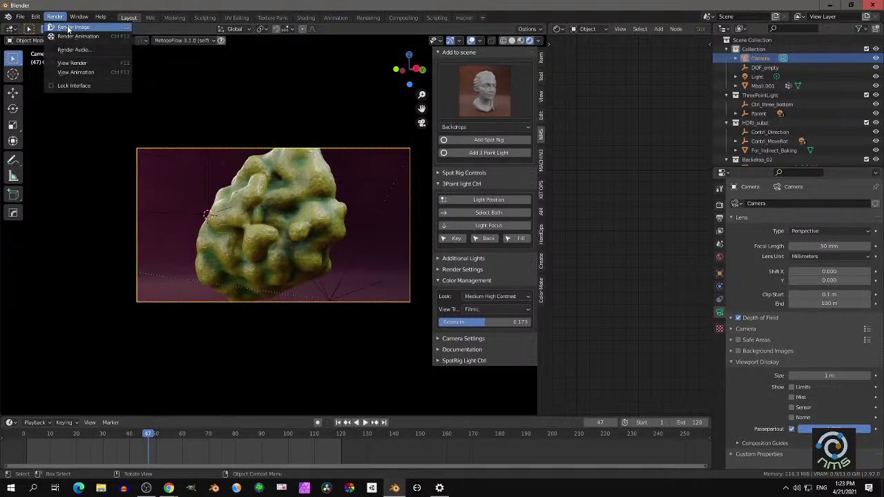
{"action": "left_click", "coordinate": [68, 28]}
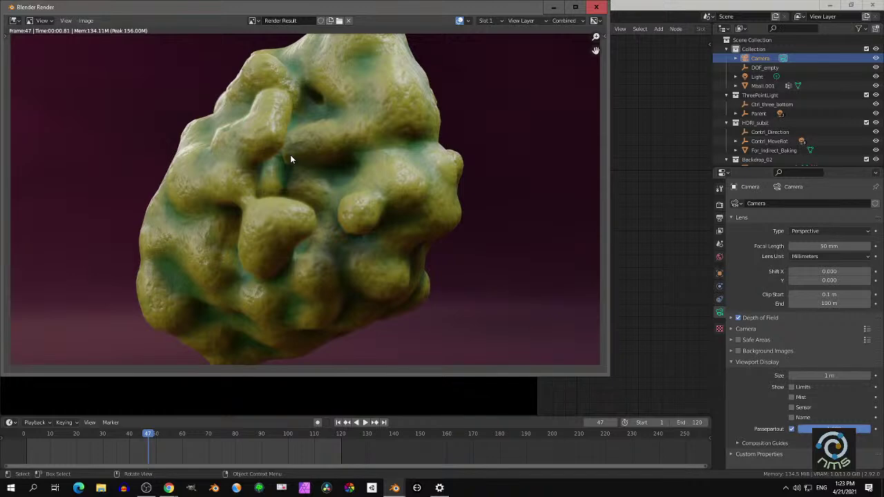
{"action": "scroll", "coordinate": [335, 160], "scroll_direction": "down", "scroll_amount": 3}
{"action": "scroll", "coordinate": [336, 158], "scroll_direction": "up", "scroll_amount": 1}
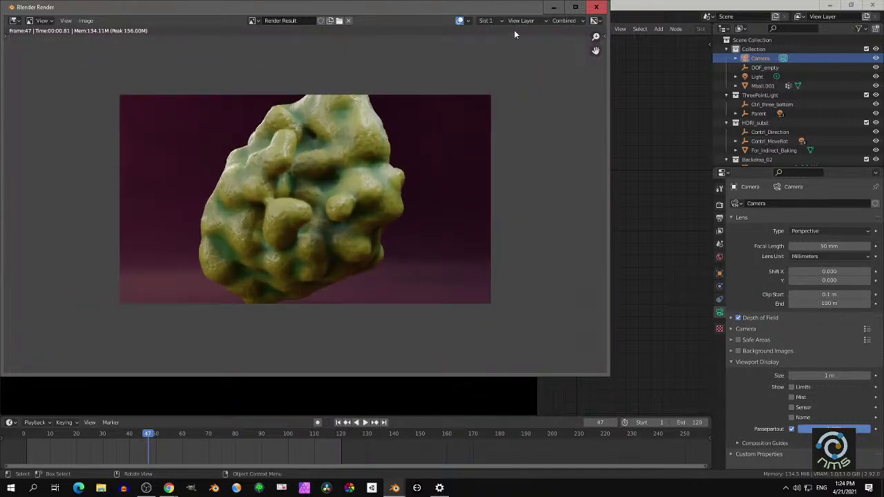
{"action": "left_click", "coordinate": [596, 7]}
Switch to the Compositing workspace and enable Use Nodes for the scene
{"action": "left_click", "coordinate": [400, 18]}
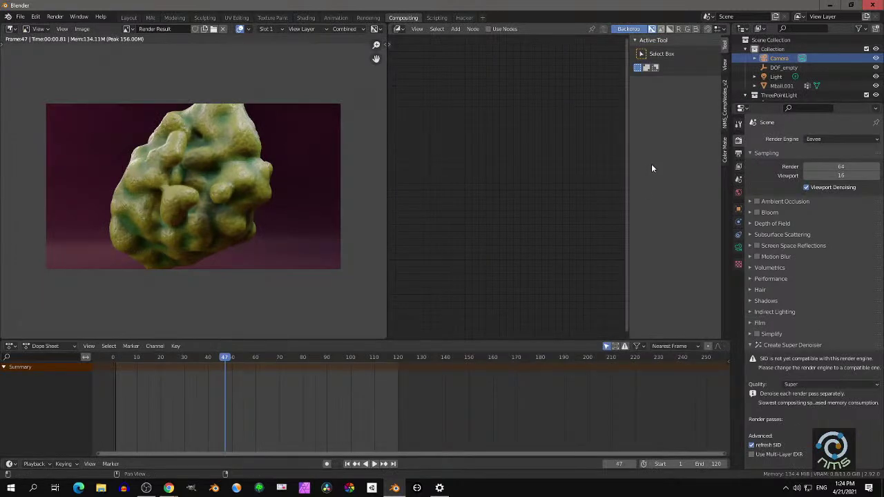
{"action": "left_click", "coordinate": [488, 29]}
{"action": "middle_click_drag", "start_coordinate": [477, 91], "coordinate": [481, 82]}
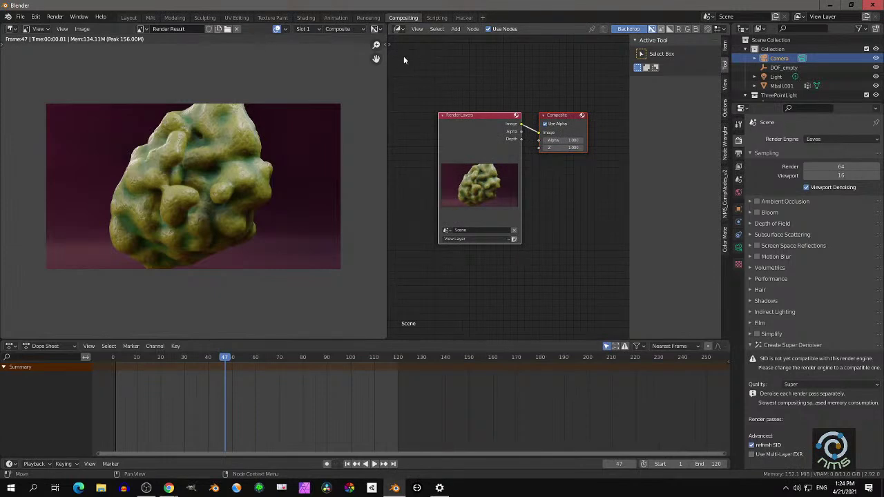
Merge the image area into the compositor, split it off again, and make it an Image Editor showing the fitted Render Result
{"action": "left_click_drag", "start_coordinate": [390, 29], "coordinate": [106, 43]}
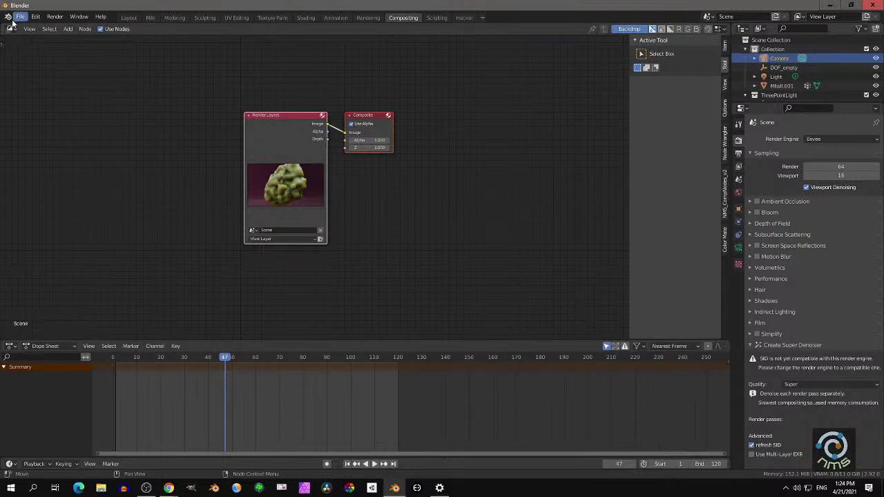
{"action": "left_click_drag", "start_coordinate": [2, 26], "coordinate": [404, 58]}
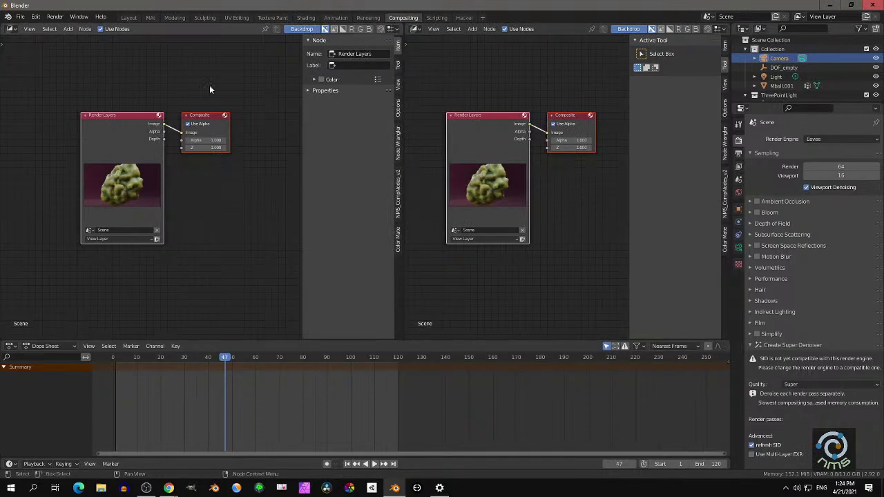
{"action": "left_click", "coordinate": [12, 29]}
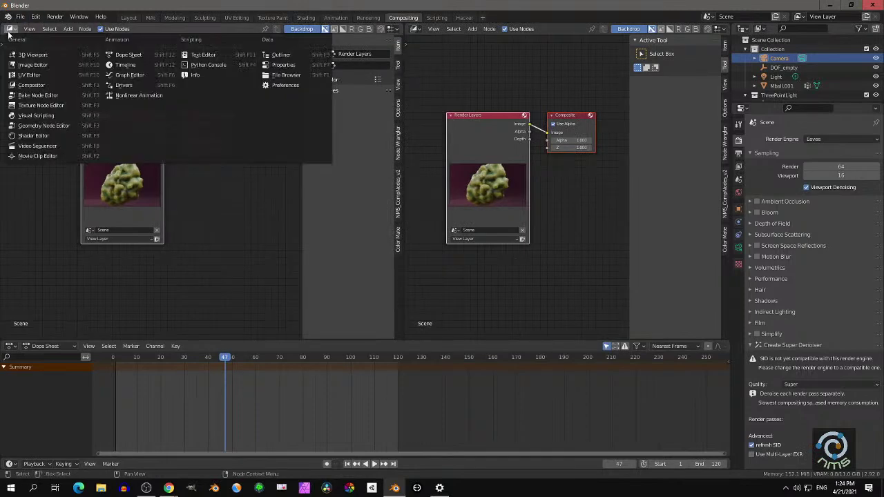
{"action": "left_click", "coordinate": [30, 65]}
{"action": "left_click", "coordinate": [161, 29]}
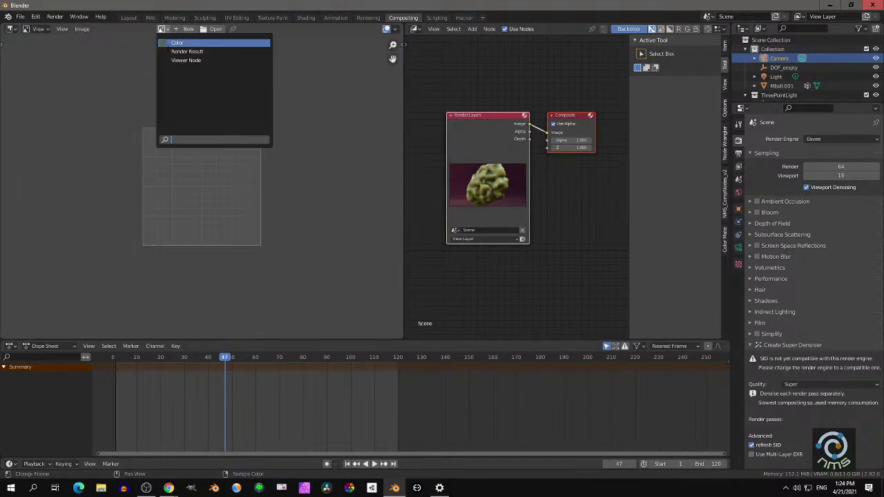
{"action": "left_click", "coordinate": [173, 52]}
{"action": "key", "text": "Home"}
{"action": "middle_click_drag", "start_coordinate": [236, 122], "coordinate": [231, 123]}
Move the Render Layers node aside and insert a Frame node from NMS_CompNodes_v2 between it and Composite
{"action": "left_click", "coordinate": [473, 120]}
{"action": "left_click_drag", "start_coordinate": [473, 121], "coordinate": [418, 121]}
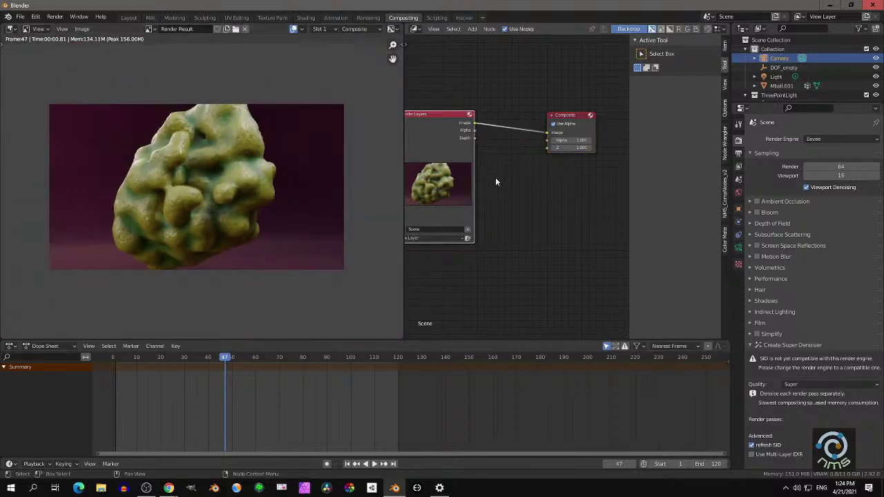
{"action": "key", "text": "shift+a"}
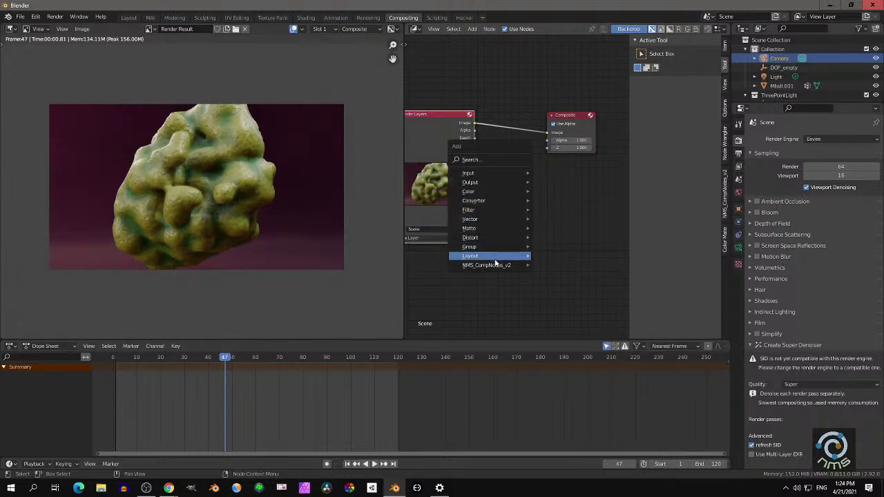
{"action": "mouse_move", "coordinate": [489, 269]}
{"action": "left_click", "coordinate": [560, 292]}
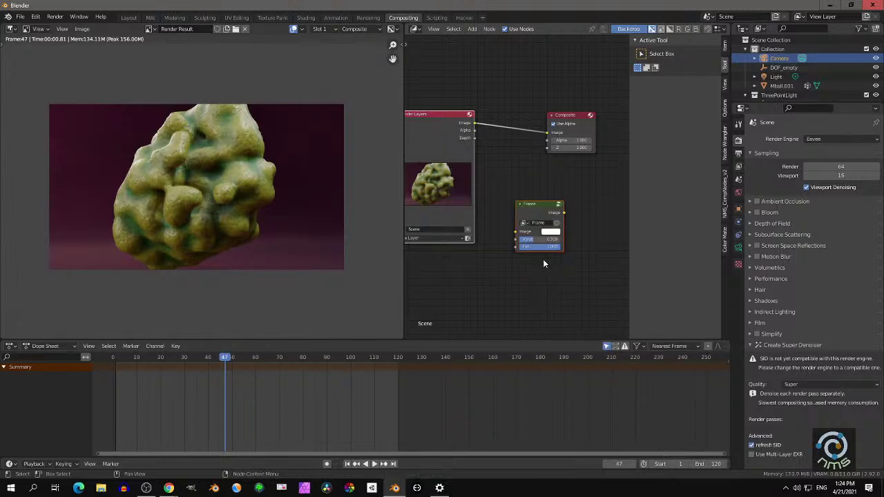
{"action": "left_click", "coordinate": [527, 102]}
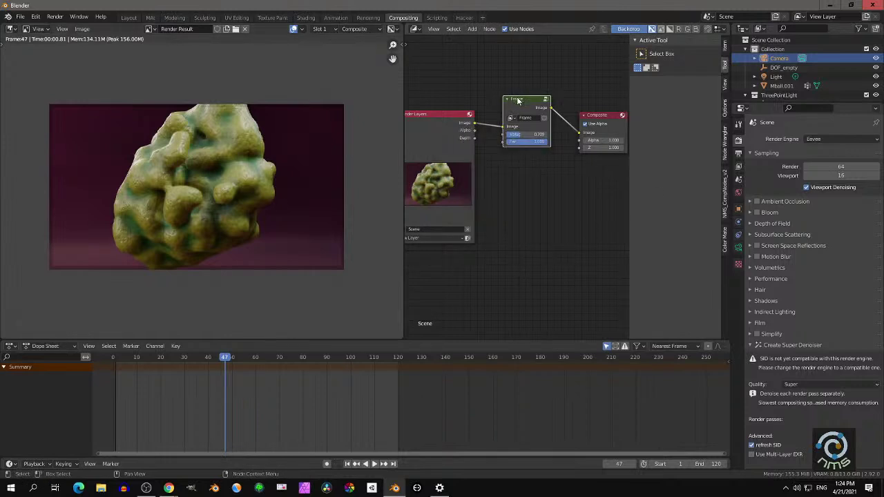
Bypass the Frame node and insert an NMS_CompNodes_v2 ASC-CDL node before Composite, using its Cool_Day output with a Fac of about 0.73
{"action": "left_click_drag", "start_coordinate": [503, 128], "coordinate": [580, 134]}
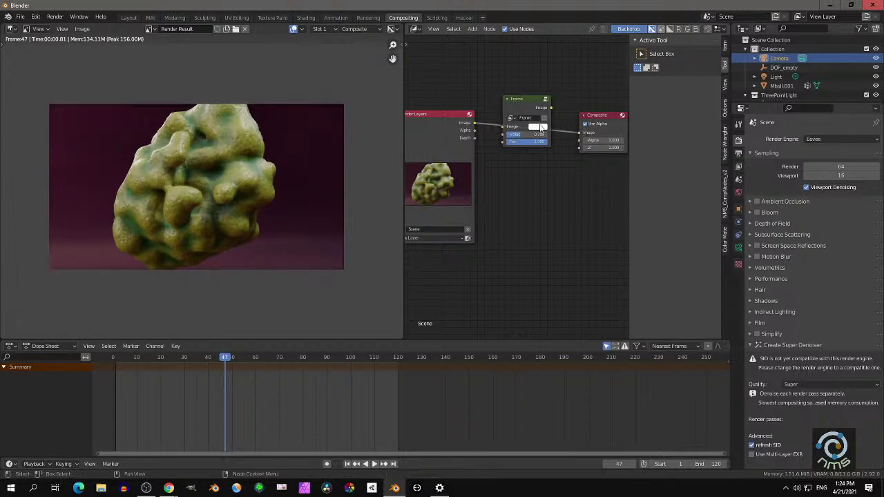
{"action": "left_click_drag", "start_coordinate": [524, 101], "coordinate": [524, 65]}
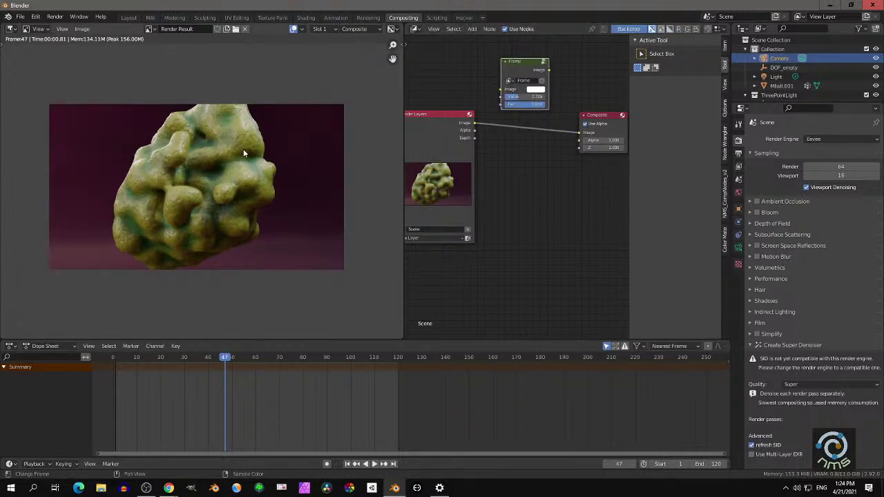
{"action": "key", "text": "shift+a"}
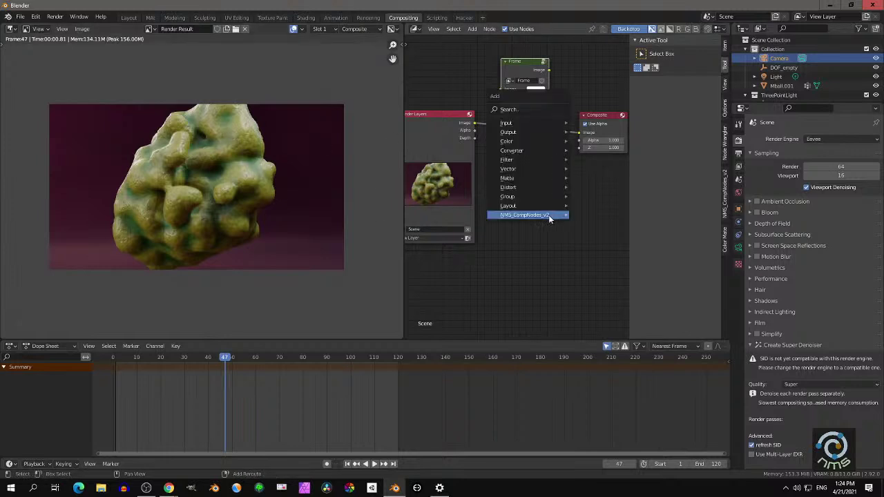
{"action": "mouse_move", "coordinate": [539, 217]}
{"action": "left_click", "coordinate": [585, 222]}
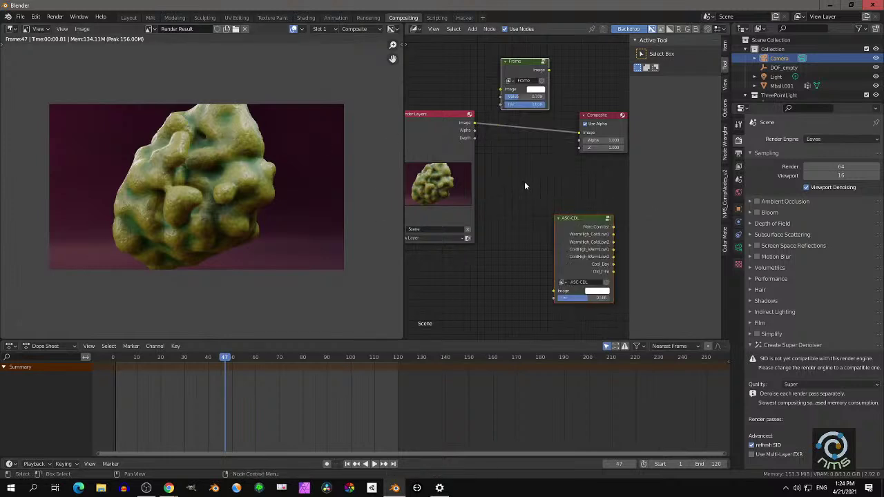
{"action": "left_click_drag", "start_coordinate": [573, 227], "coordinate": [520, 121]}
{"action": "left_click_drag", "start_coordinate": [562, 160], "coordinate": [590, 134]}
{"action": "left_click_drag", "start_coordinate": [536, 194], "coordinate": [544, 194]}
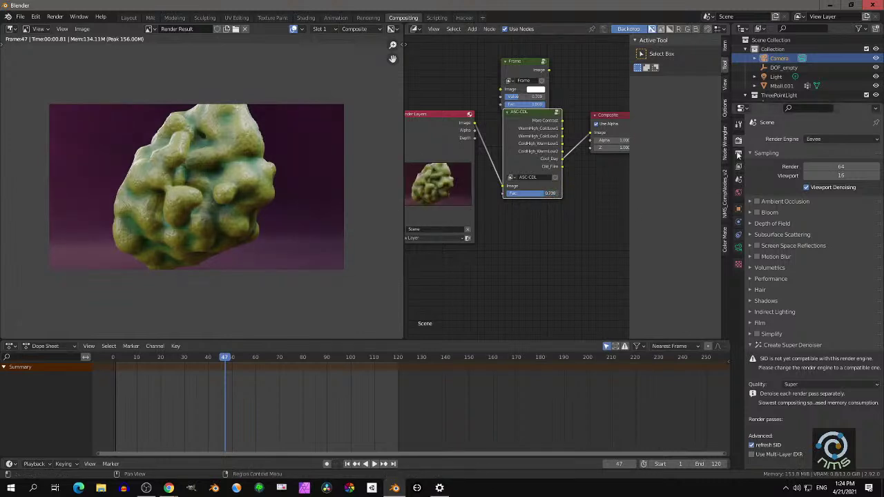
Raise the scene's Color Management exposure slightly to brighten the render result
{"action": "scroll", "coordinate": [760, 393], "scroll_direction": "down", "scroll_amount": 2}
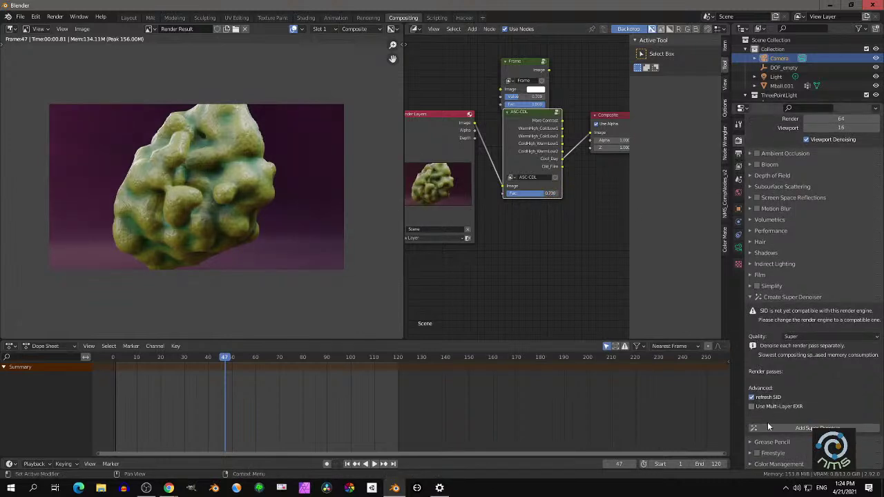
{"action": "scroll", "coordinate": [803, 358], "scroll_direction": "down", "scroll_amount": 3}
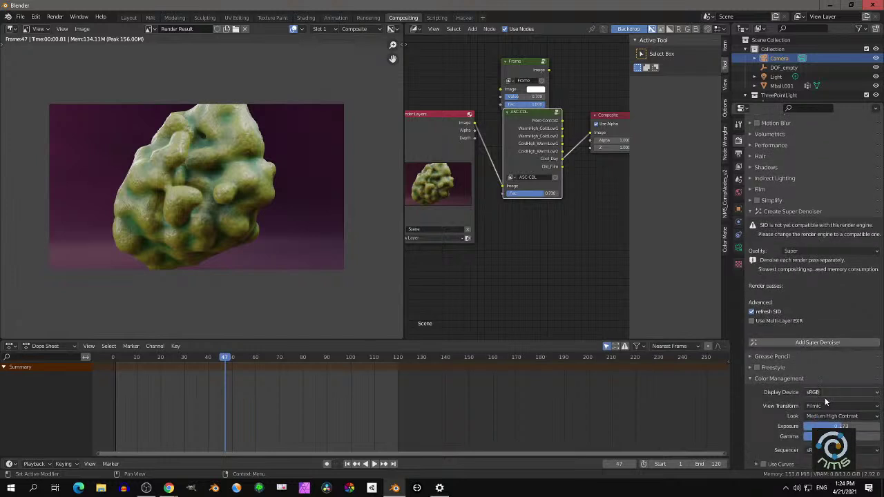
{"action": "left_click_drag", "start_coordinate": [840, 426], "coordinate": [841, 426]}
Show the scopes beside the render result, set the waveform opacity to 0.452 and make the whole image visible next to them
{"action": "key", "text": "n"}
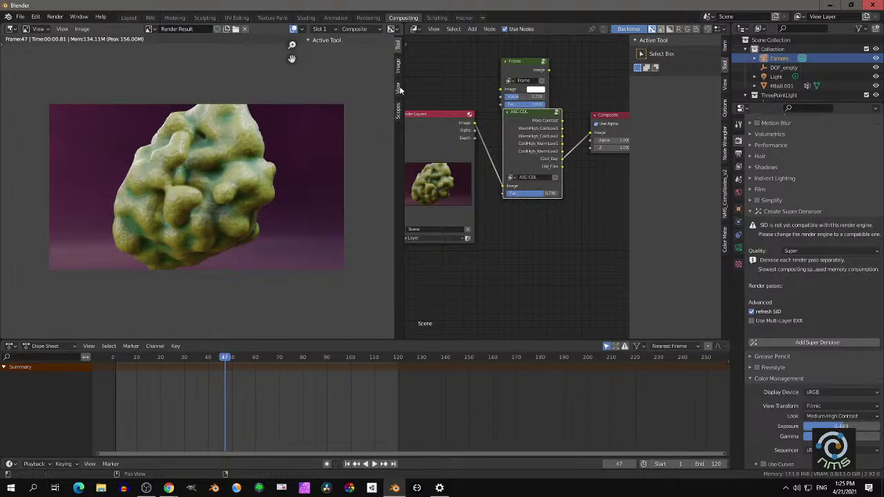
{"action": "left_click", "coordinate": [398, 112]}
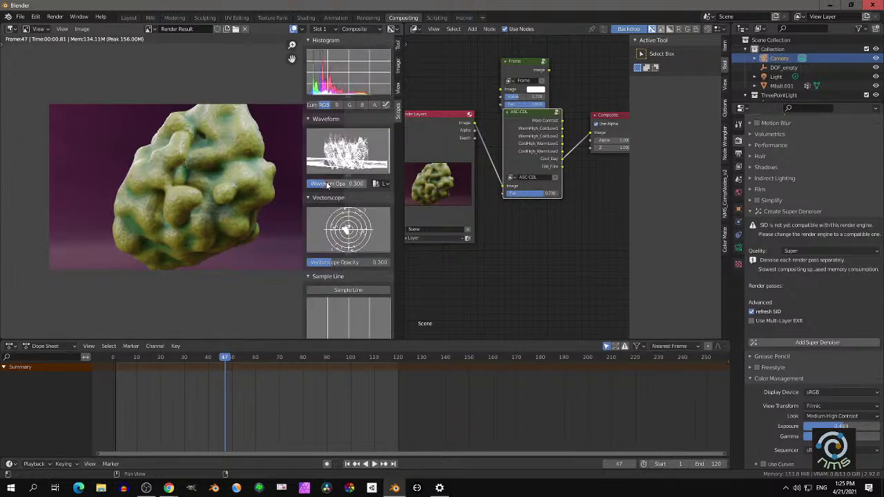
{"action": "middle_click_drag", "start_coordinate": [250, 166], "coordinate": [189, 169]}
{"action": "scroll", "coordinate": [214, 174], "scroll_direction": "down", "scroll_amount": 2}
{"action": "scroll", "coordinate": [196, 172], "scroll_direction": "up", "scroll_amount": 1}
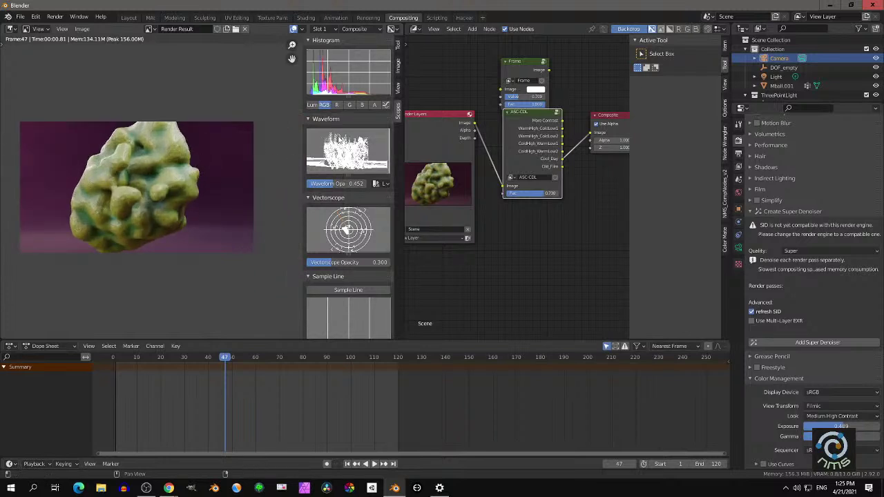
Test Color Management exposure values from -10 upward against the histogram and waveform, settling on 1.161
{"action": "left_click_drag", "start_coordinate": [825, 426], "coordinate": [784, 425]}
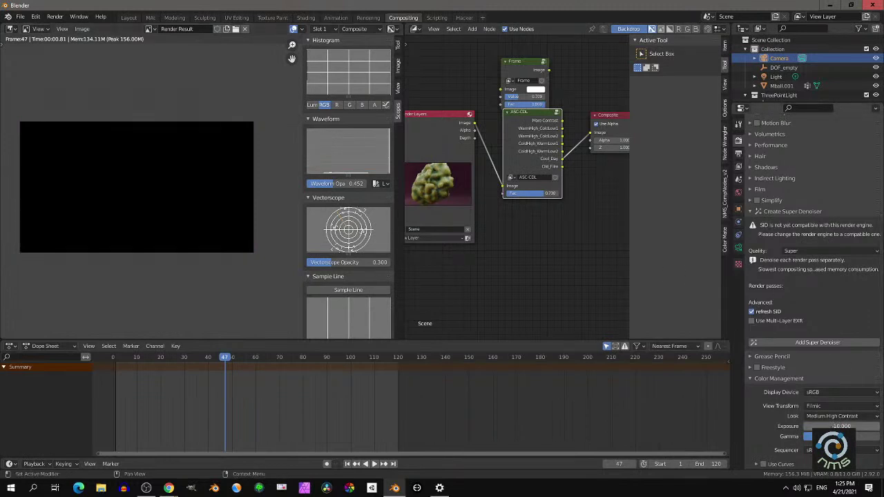
{"action": "left_click_drag", "start_coordinate": [841, 426], "coordinate": [856, 426]}
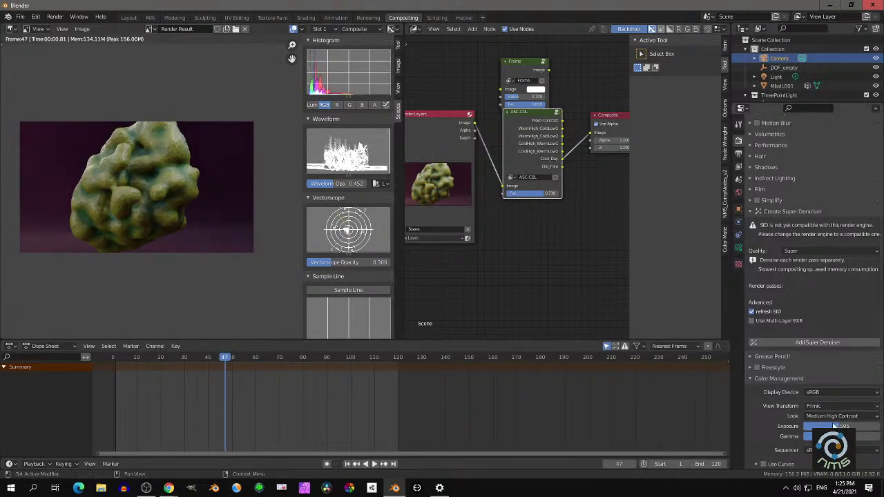
{"action": "left_click_drag", "start_coordinate": [856, 426], "coordinate": [858, 426]}
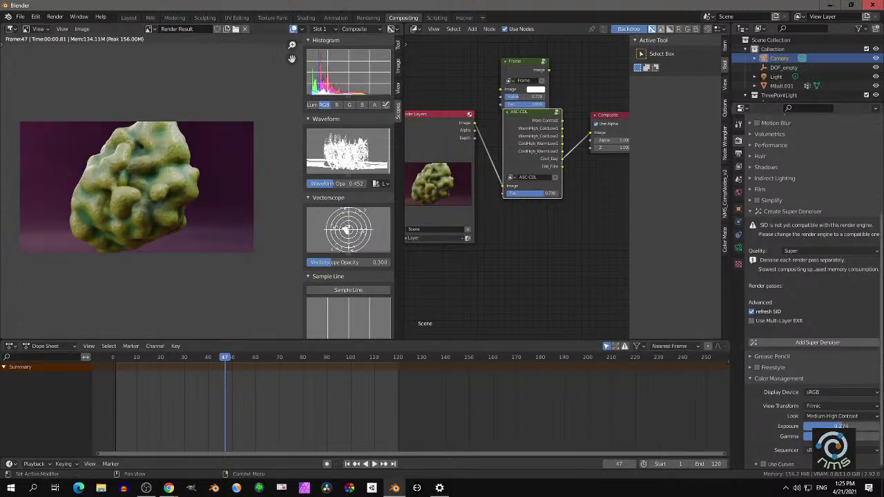
{"action": "left_click_drag", "start_coordinate": [868, 426], "coordinate": [869, 425]}
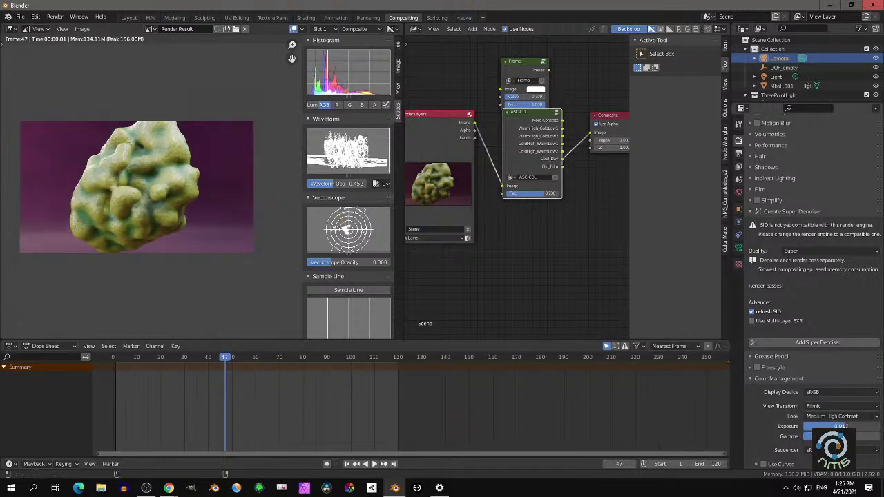
{"action": "left_click_drag", "start_coordinate": [845, 426], "coordinate": [847, 426]}
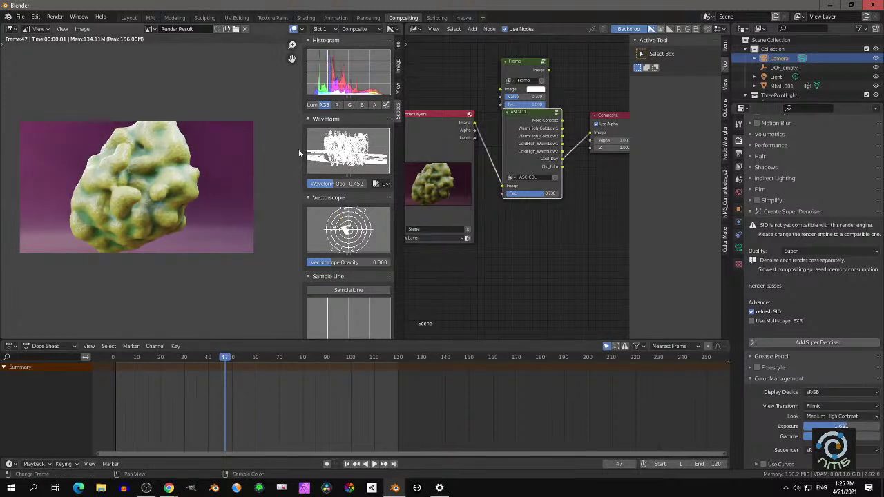
{"action": "left_click_drag", "start_coordinate": [847, 426], "coordinate": [845, 426]}
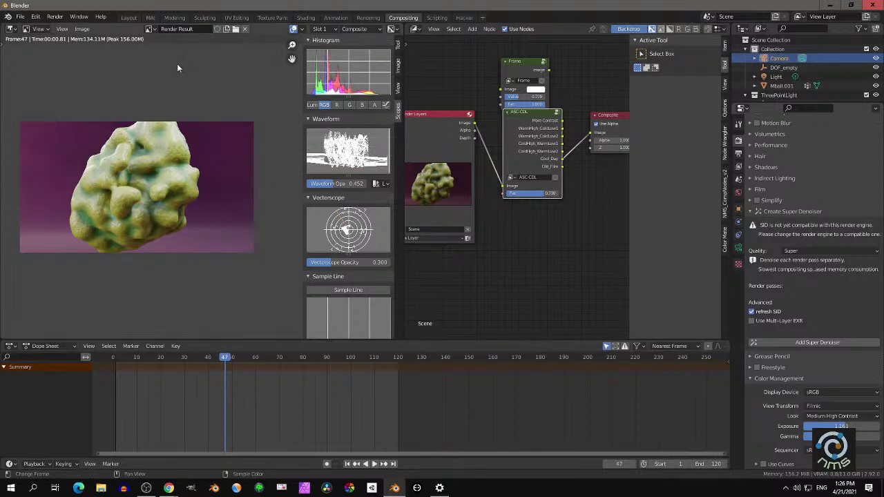
Save the render result as Result.png in the E:\LiveStreams\OrganicAssets folder, and switch to the Chrome window
{"action": "left_click", "coordinate": [81, 29]}
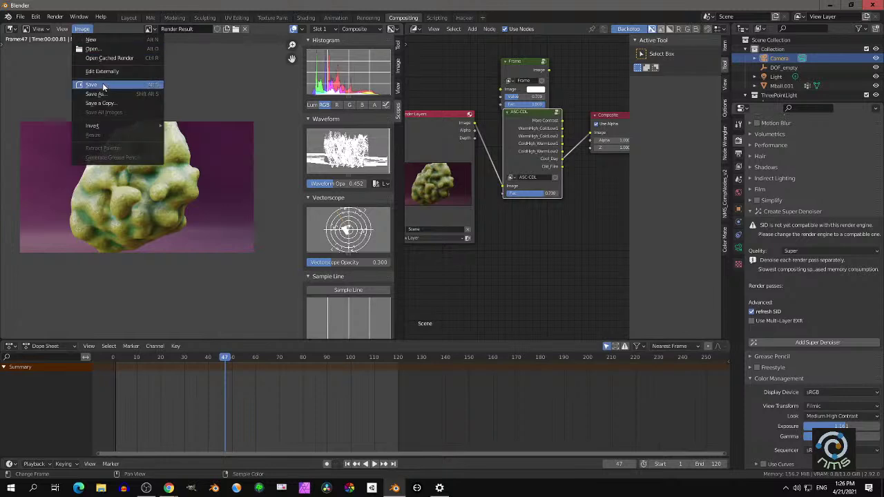
{"action": "left_click", "coordinate": [102, 84]}
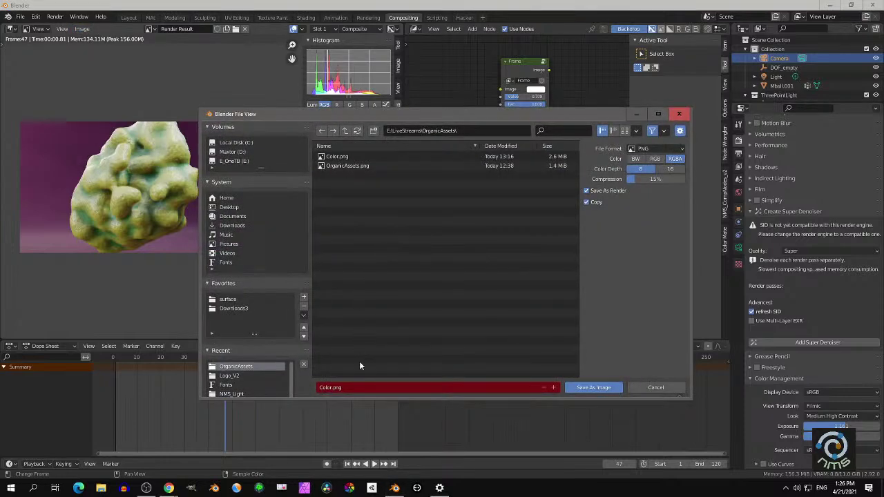
{"action": "left_click", "coordinate": [336, 388]}
{"action": "left_click_drag", "start_coordinate": [331, 388], "coordinate": [318, 388]}
{"action": "key", "text": "Delete"}
{"action": "key", "text": "Delete"}
{"action": "type", "text": "Res"}
{"action": "type", "text": "ult"}
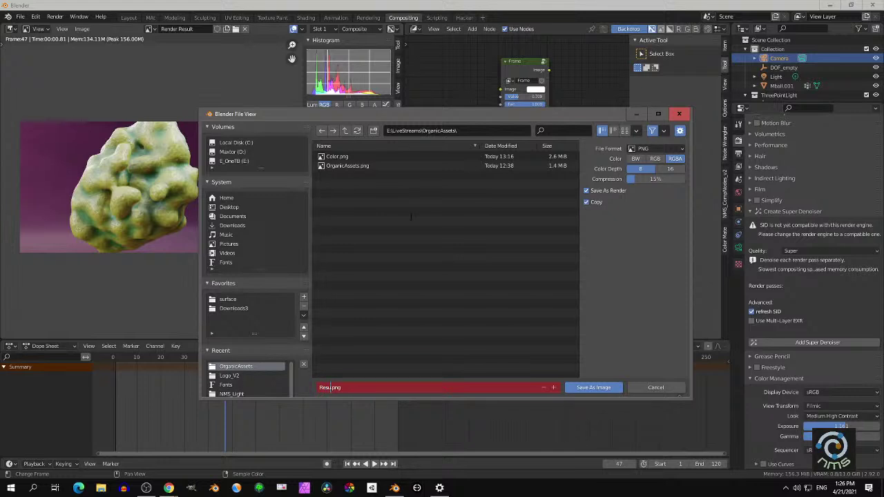
{"action": "key", "text": "Return"}
{"action": "left_click", "coordinate": [610, 385]}
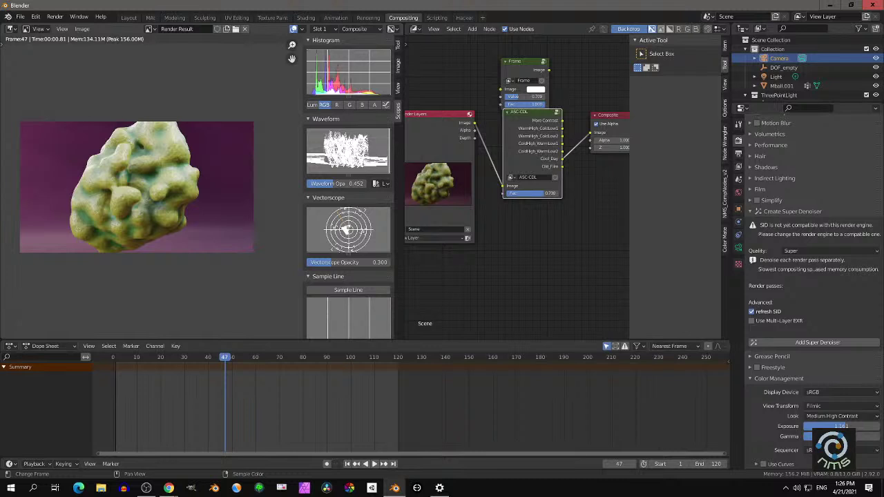
{"action": "key", "text": "alt+Tab"}
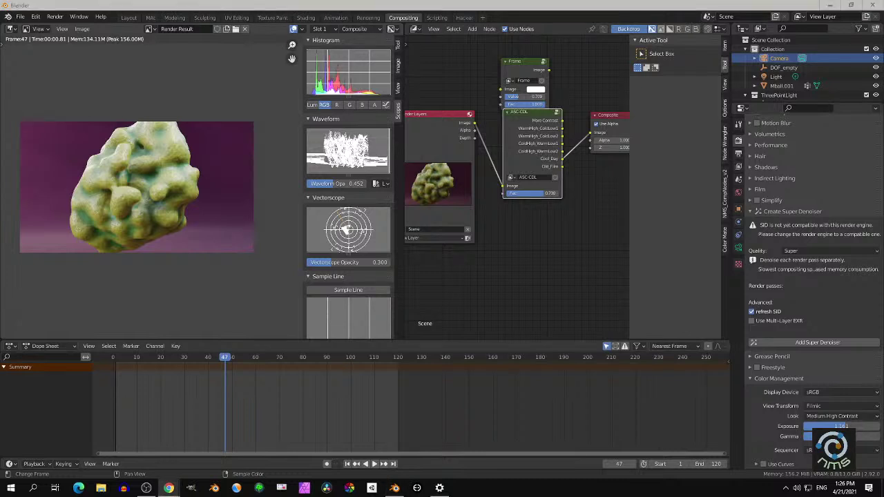